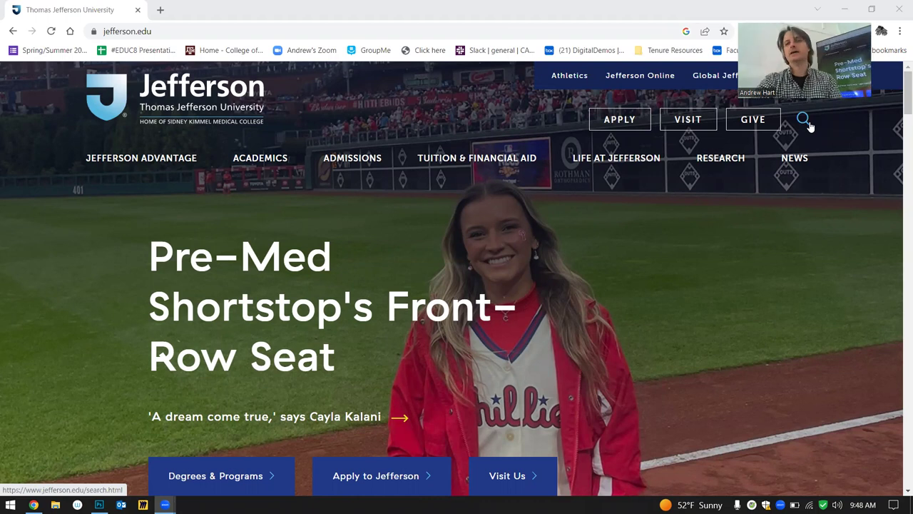
Search the Jefferson website for 'student copy of adobe'
click(805, 126)
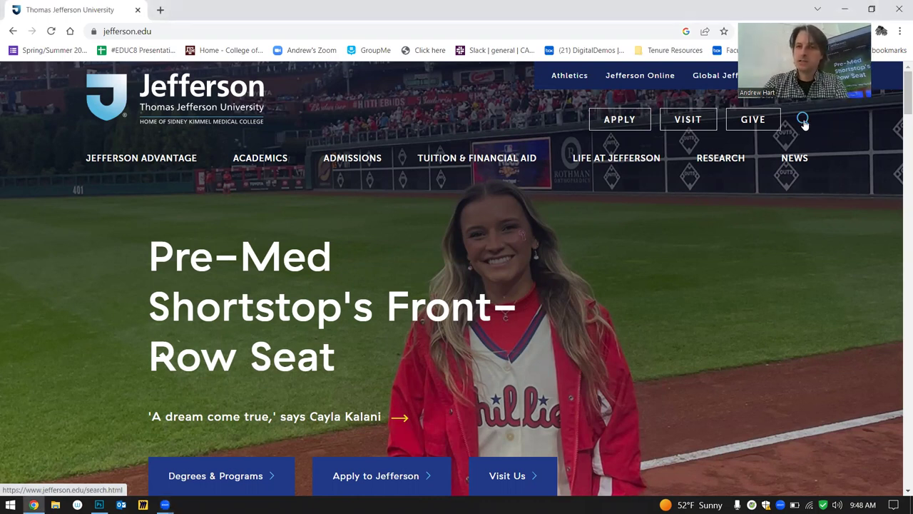
click(803, 121)
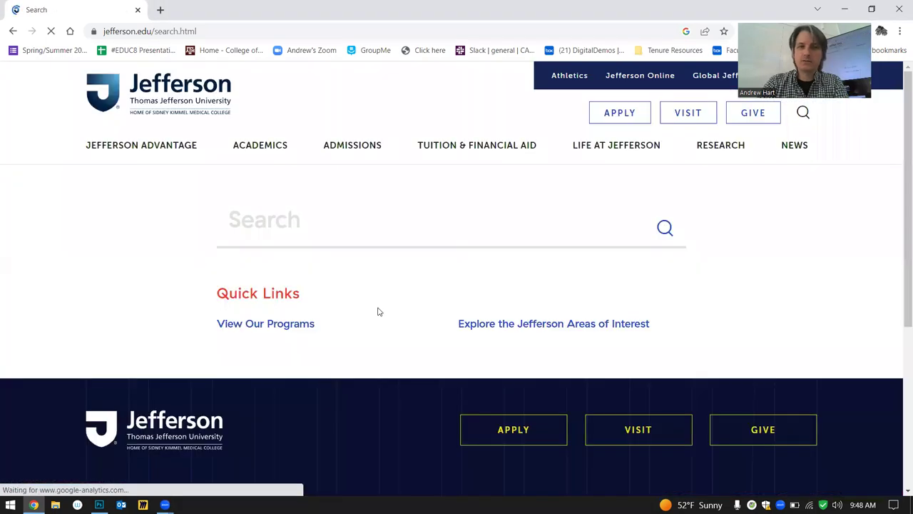
click(362, 228)
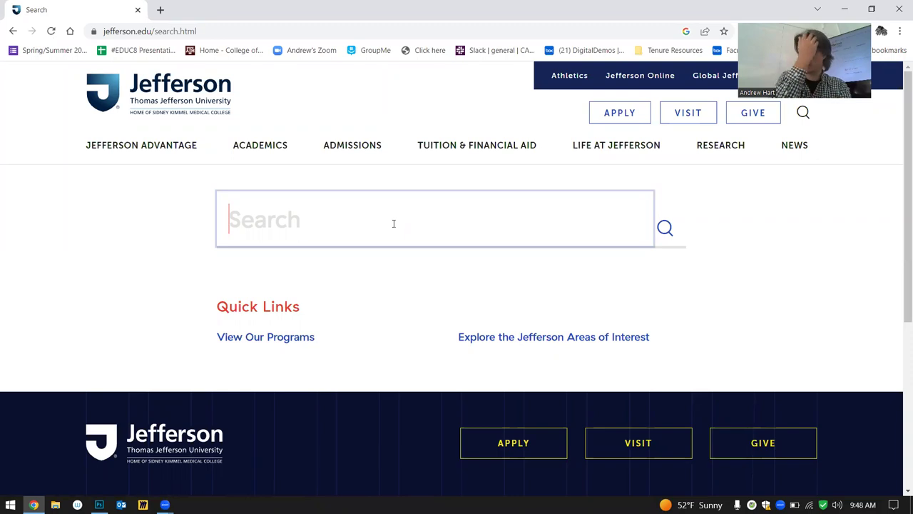
text(student copy of)
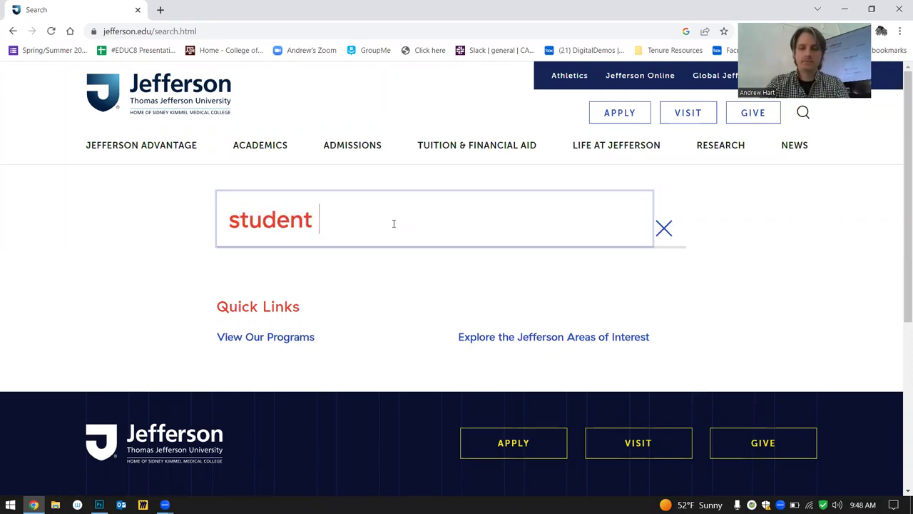
text( adobe)
key(Return)
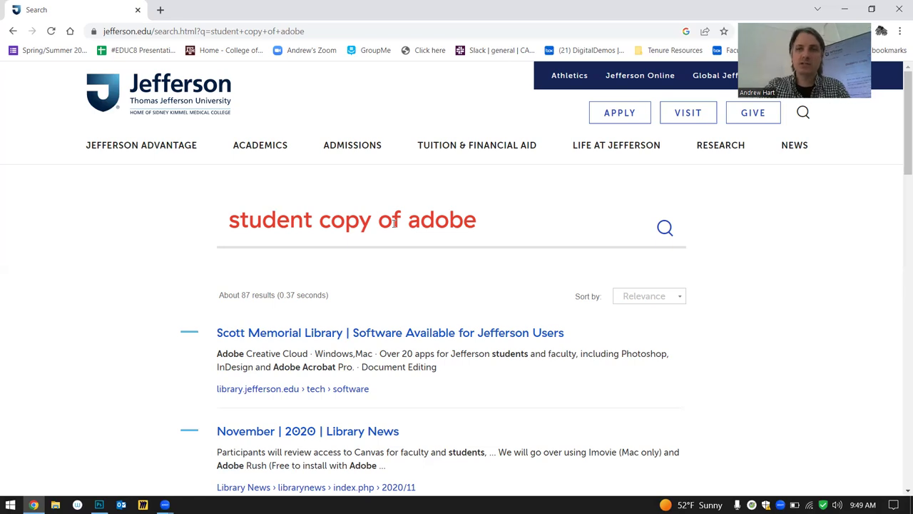
Open the Scott Memorial Library software result in a new tab
scroll(426, 362, down, 1)
scroll(426, 363, down, 1)
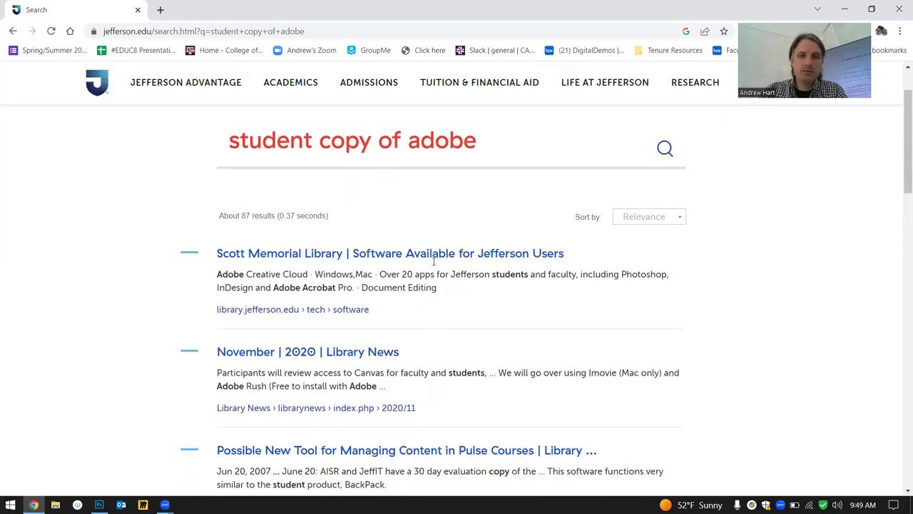
right_click(445, 236)
click(465, 245)
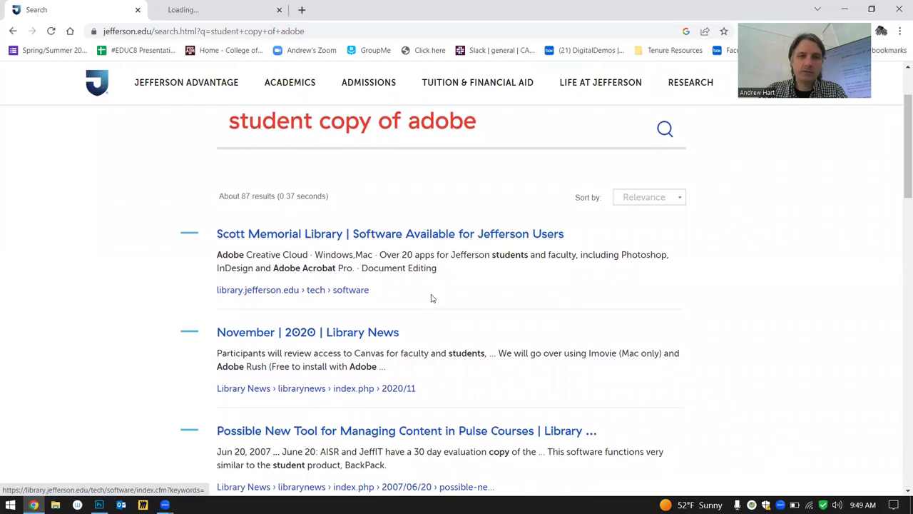
scroll(430, 298, down, 2)
scroll(467, 312, down, 4)
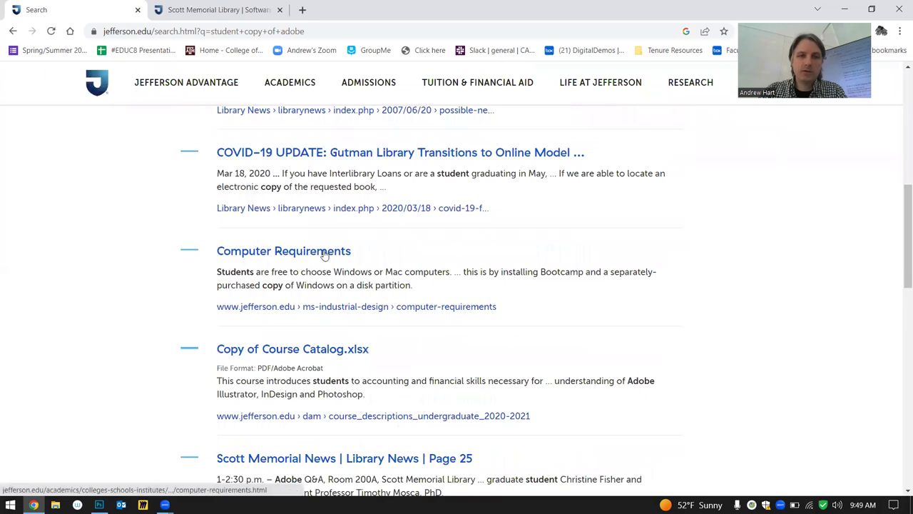
scroll(385, 335, up, 9)
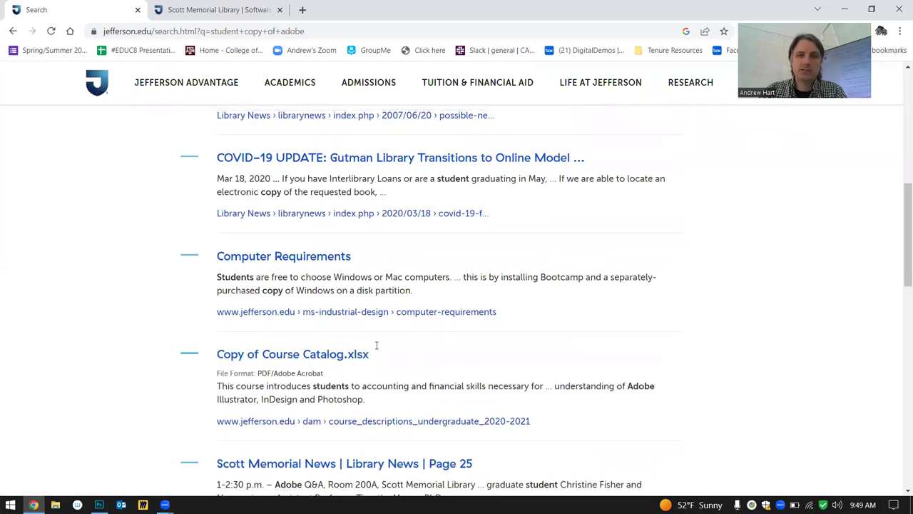
Switch to the Software Available for Jefferson Users tab and scroll through its listings
click(251, 12)
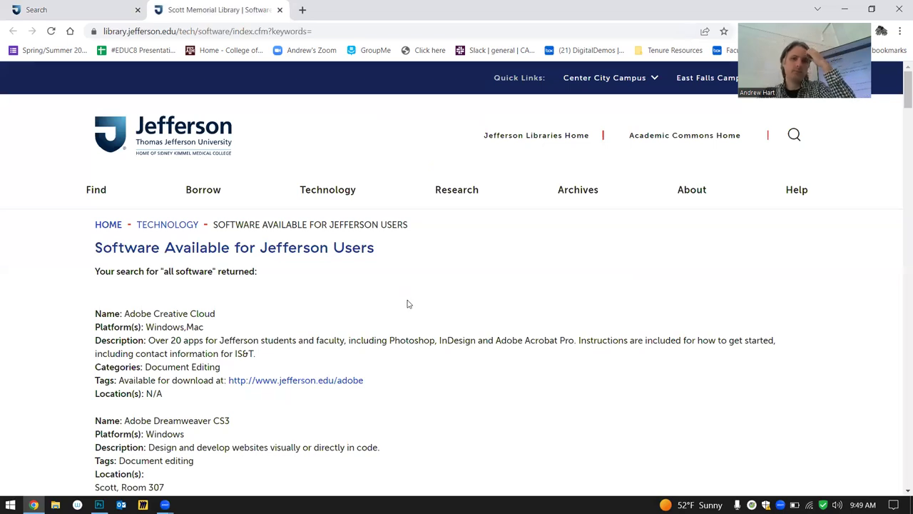
scroll(376, 296, down, 1)
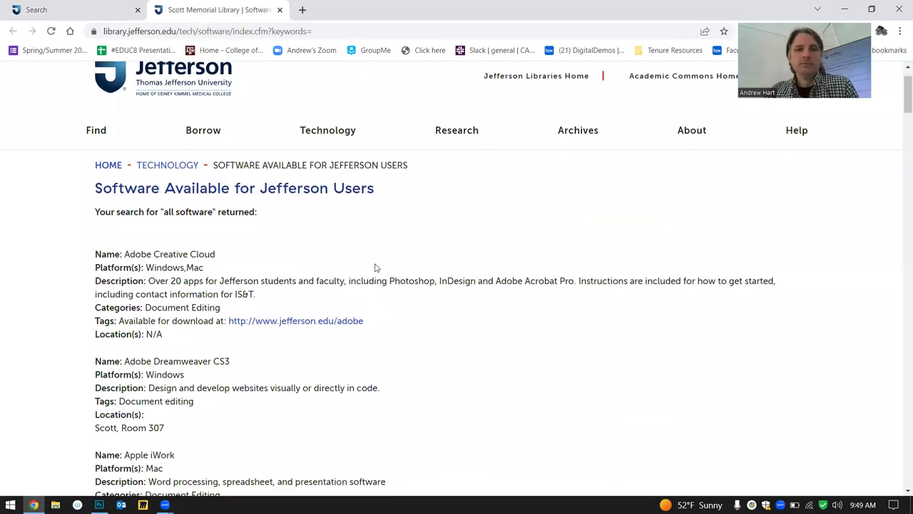
scroll(372, 278, up, 1)
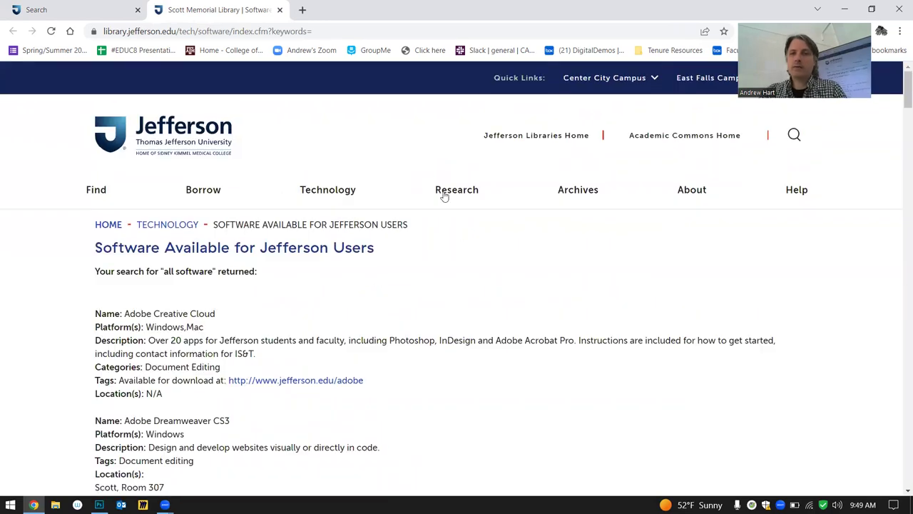
scroll(386, 229, down, 1)
scroll(300, 203, up, 1)
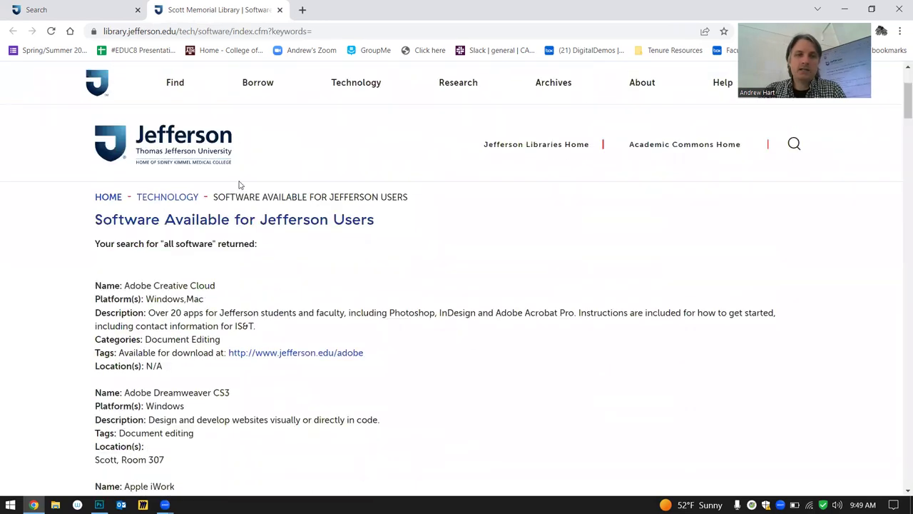
scroll(285, 278, down, 1)
scroll(192, 207, down, 1)
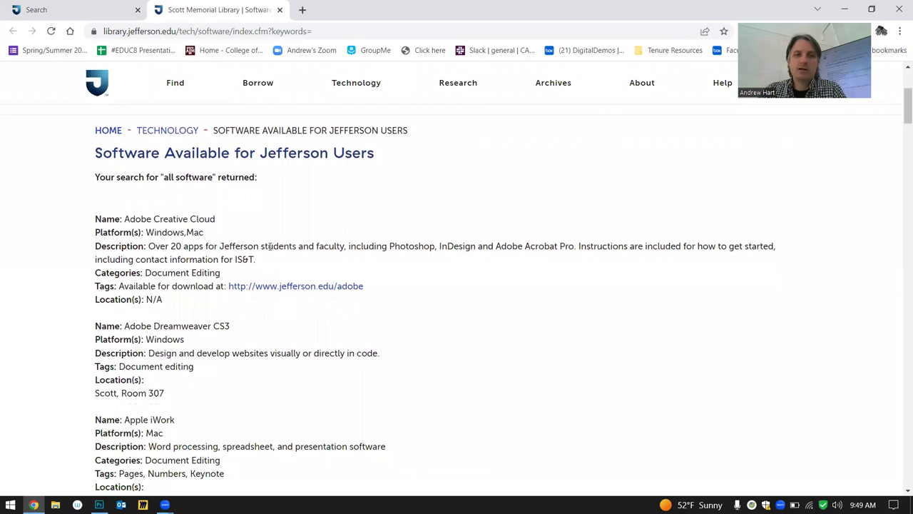
scroll(333, 226, down, 1)
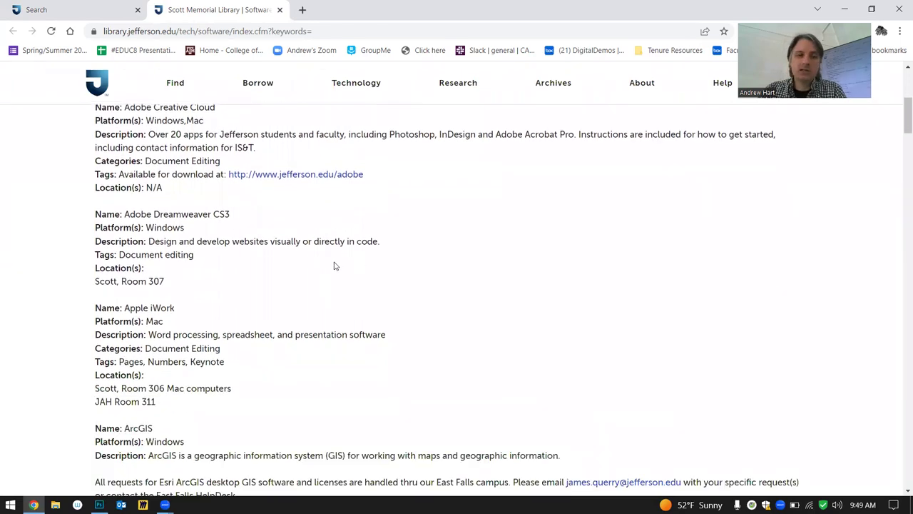
scroll(331, 265, down, 2)
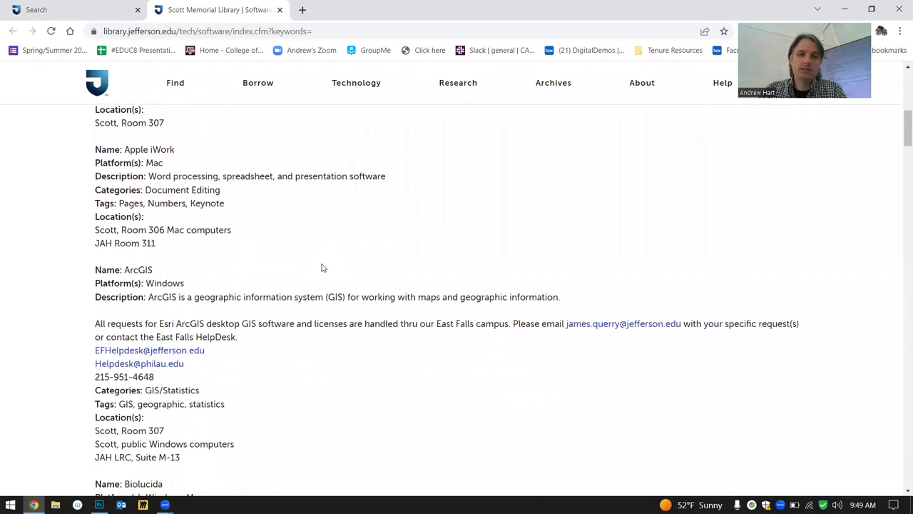
scroll(321, 267, down, 2)
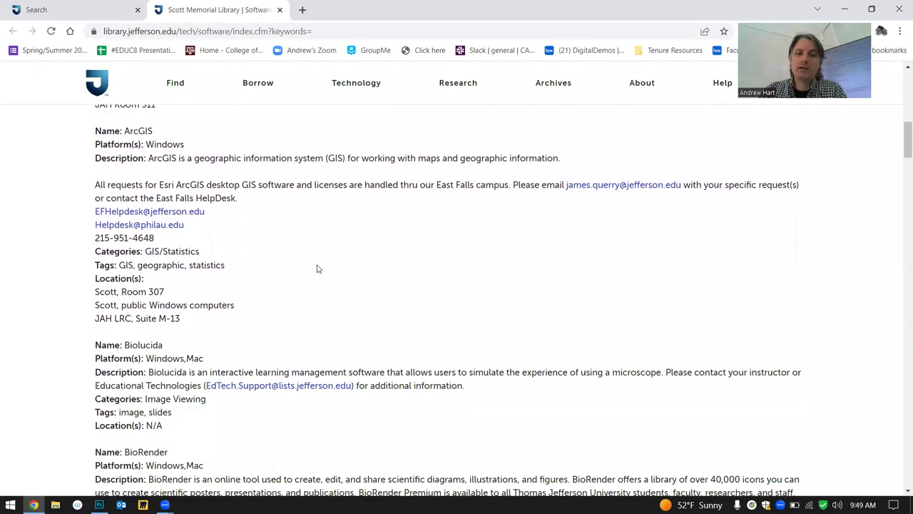
scroll(294, 269, up, 3)
scroll(289, 272, up, 2)
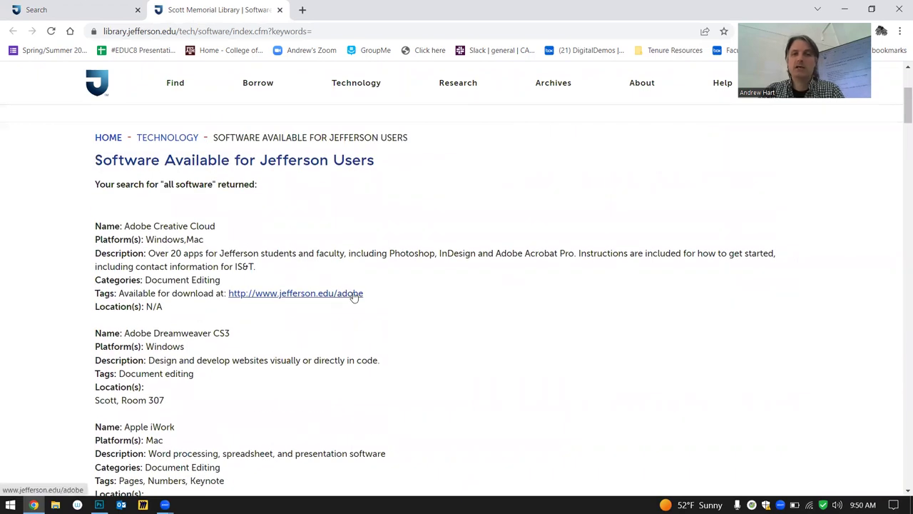
Open Jefferson's Adobe Creative Cloud page and scroll to its Log In/Download and FAQ tiles
click(353, 294)
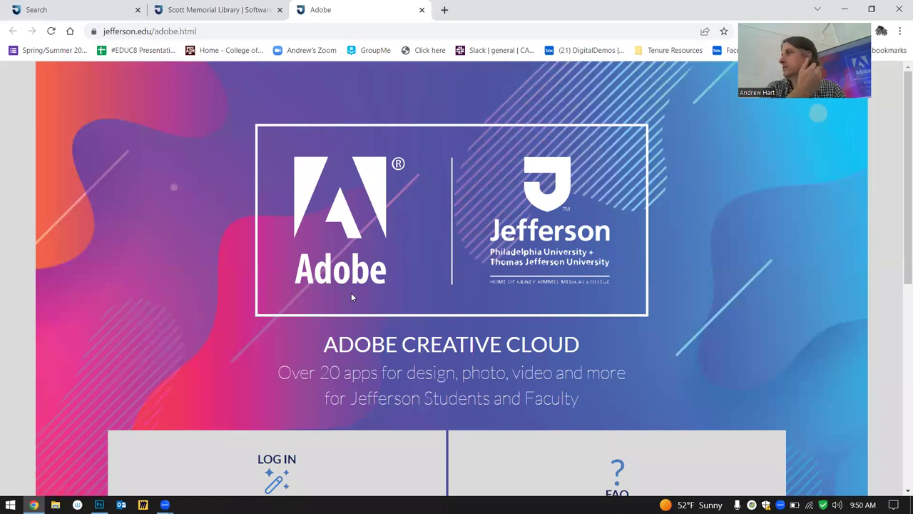
scroll(498, 245, down, 1)
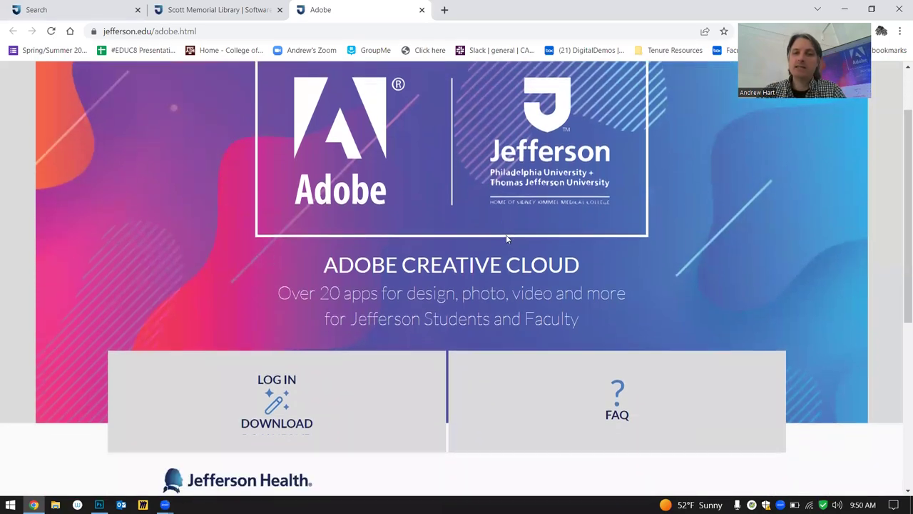
scroll(507, 245, up, 1)
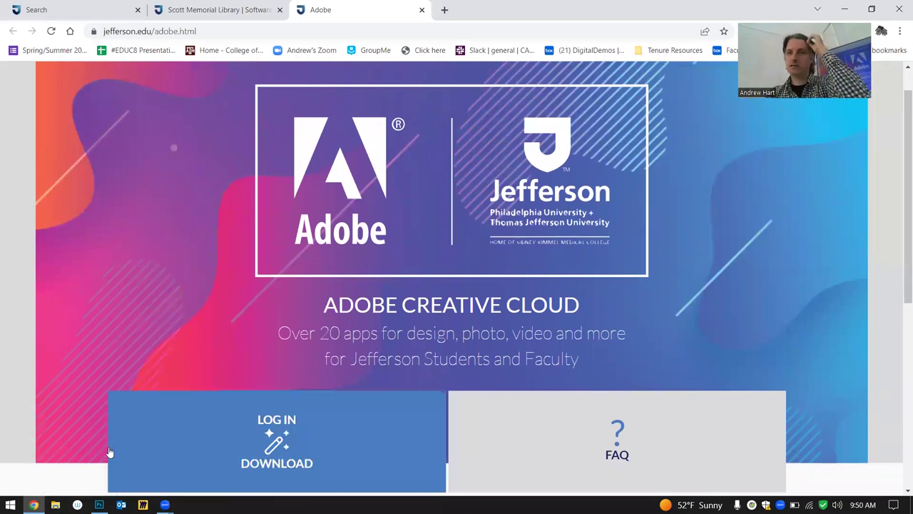
scroll(440, 449, down, 2)
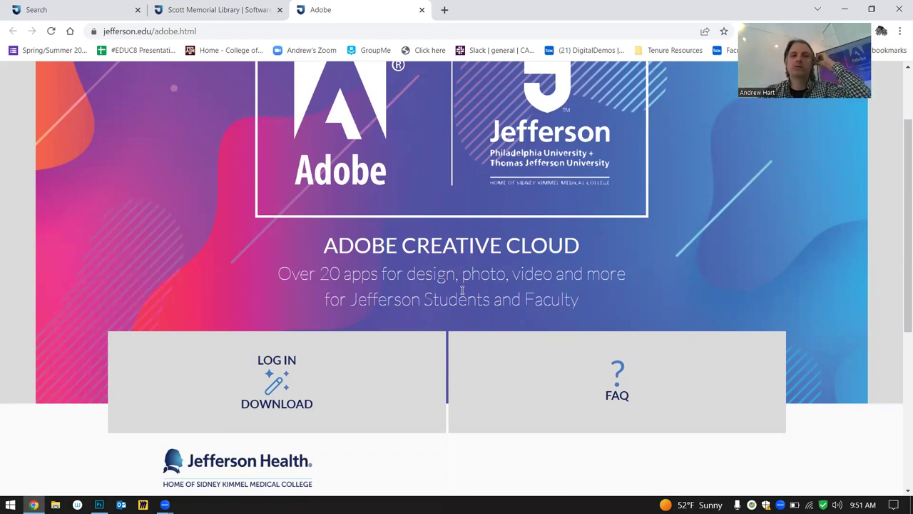
scroll(333, 357, down, 1)
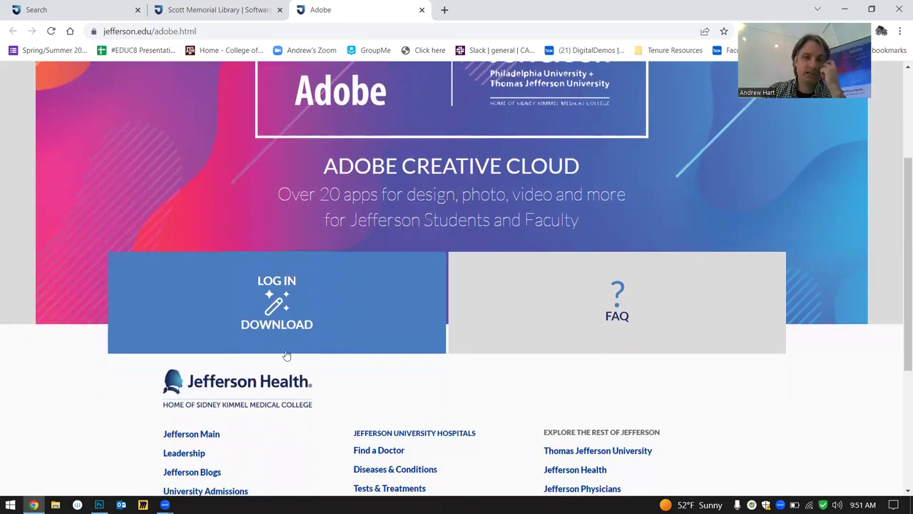
scroll(338, 350, down, 1)
scroll(330, 354, up, 1)
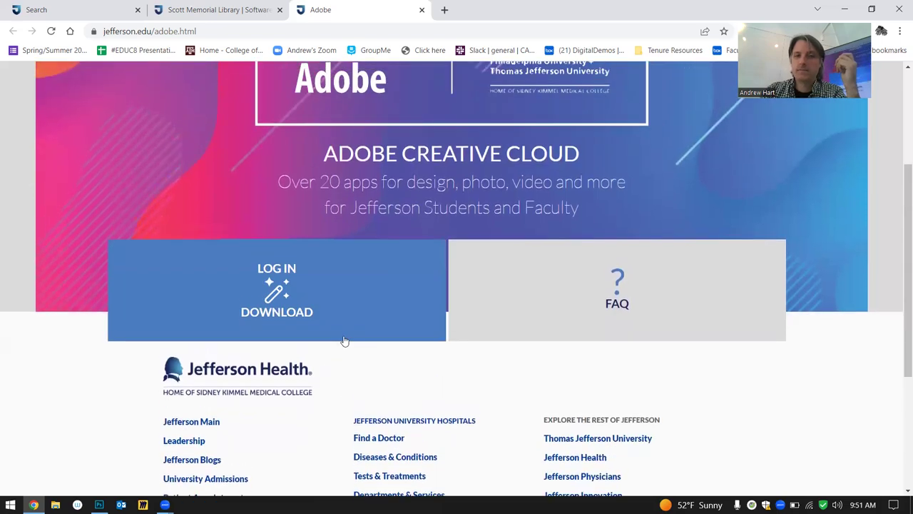
Expand the LOG IN / DOWNLOAD steps and highlight the East Falls Help Desk phone line
click(324, 366)
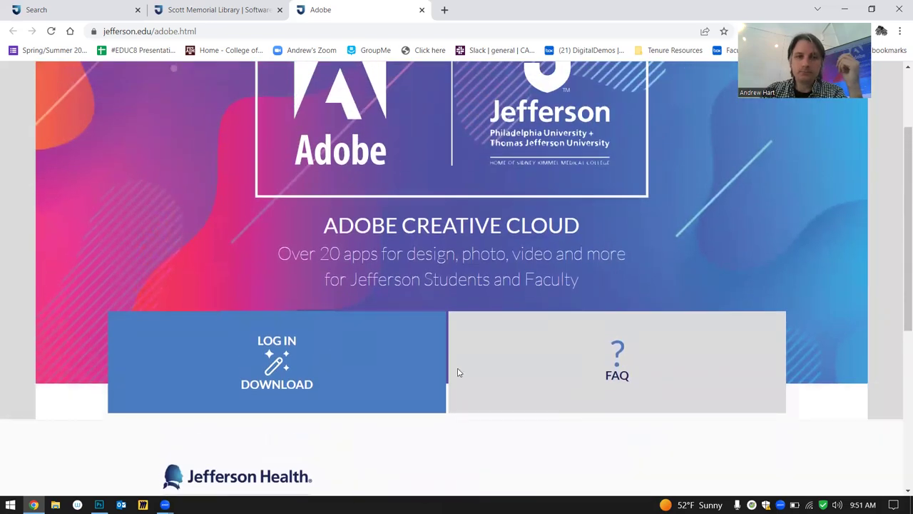
scroll(371, 295, down, 2)
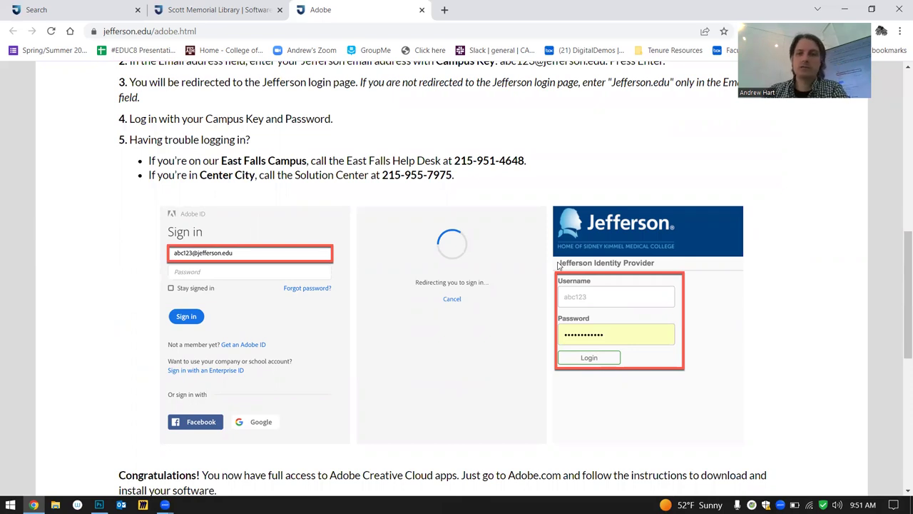
scroll(528, 187, down, 1)
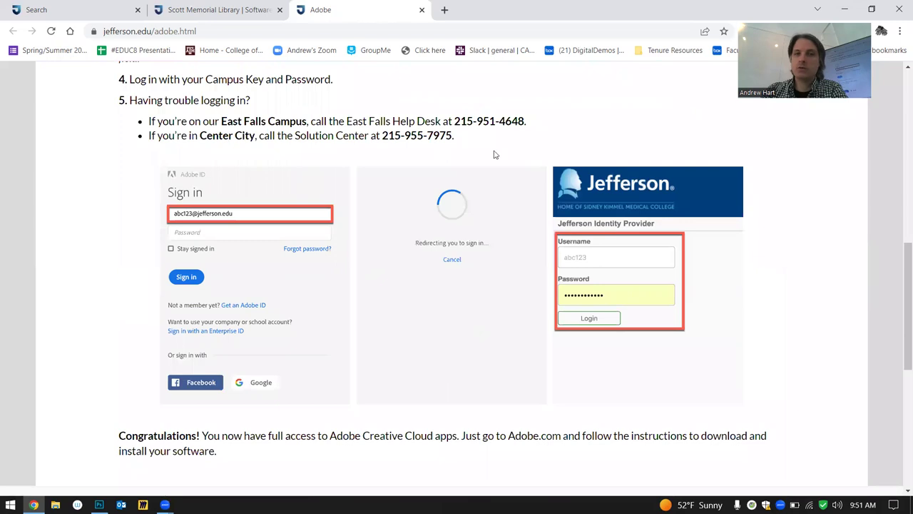
drag(336, 122, 532, 124)
scroll(532, 124, down, 10)
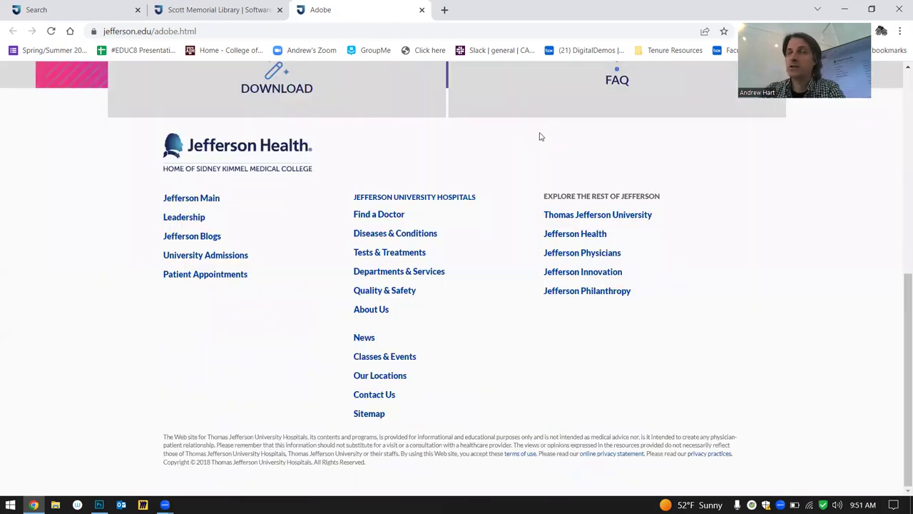
scroll(444, 267, up, 3)
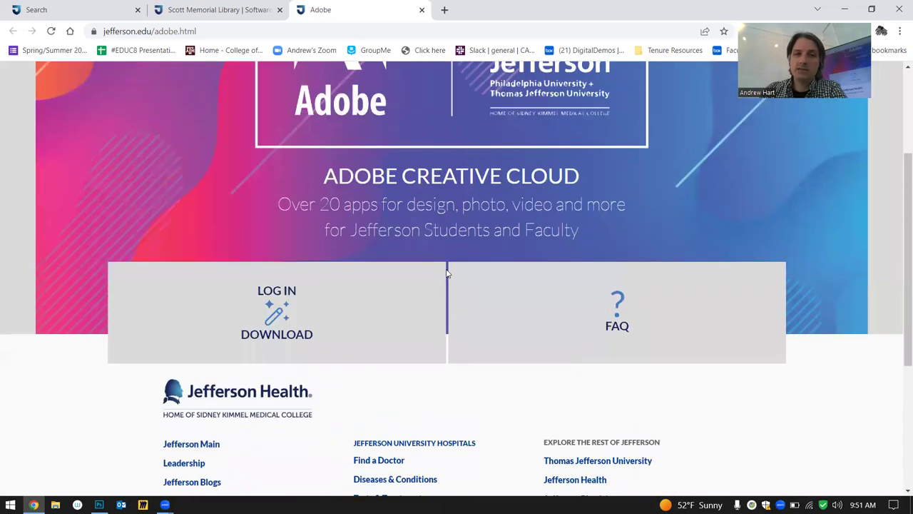
Toggle the LOG IN / DOWNLOAD section closed, leaving only the banner and tiles, and scroll up
click(378, 266)
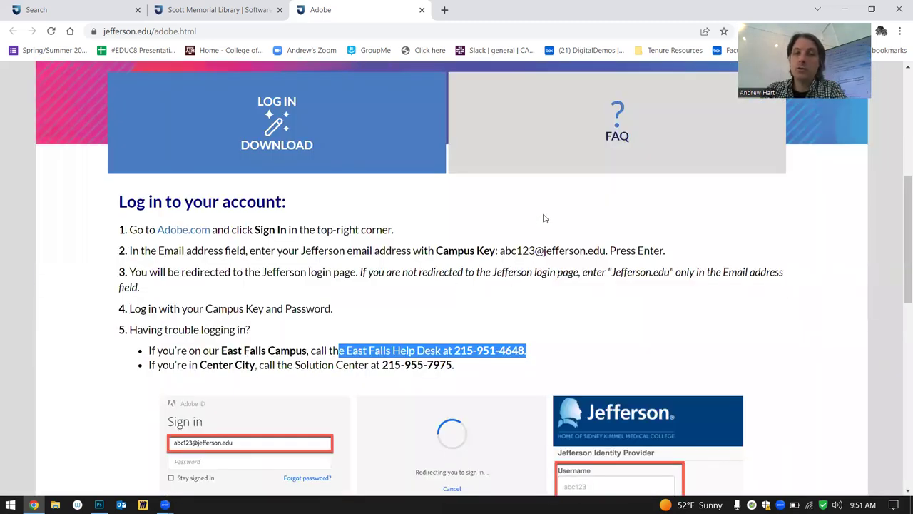
scroll(542, 214, down, 2)
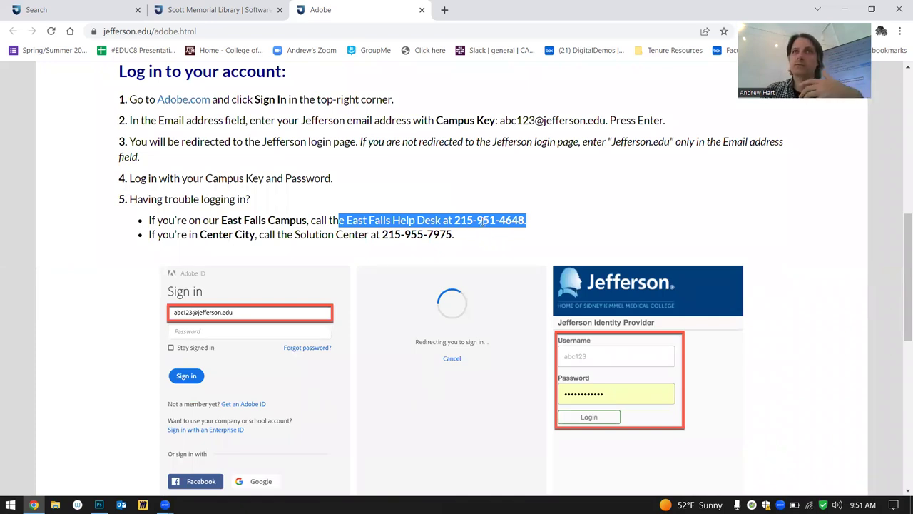
scroll(485, 220, down, 1)
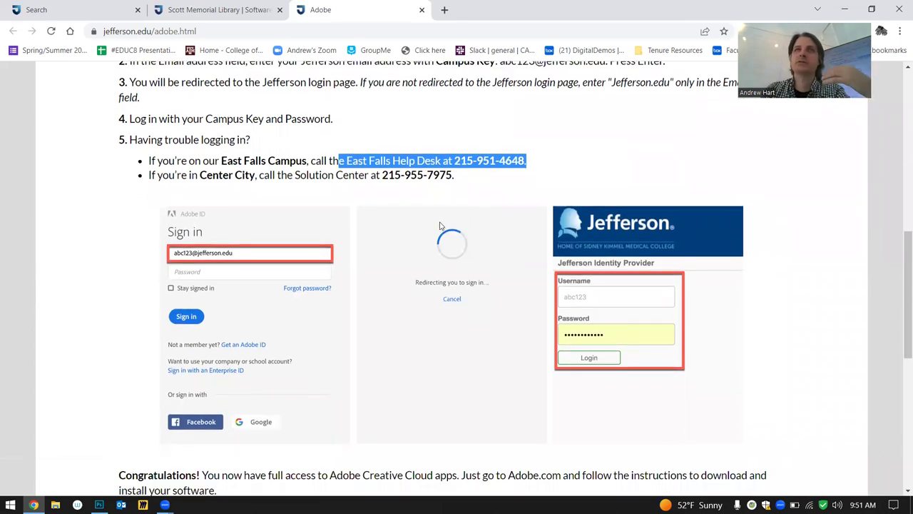
scroll(439, 224, down, 3)
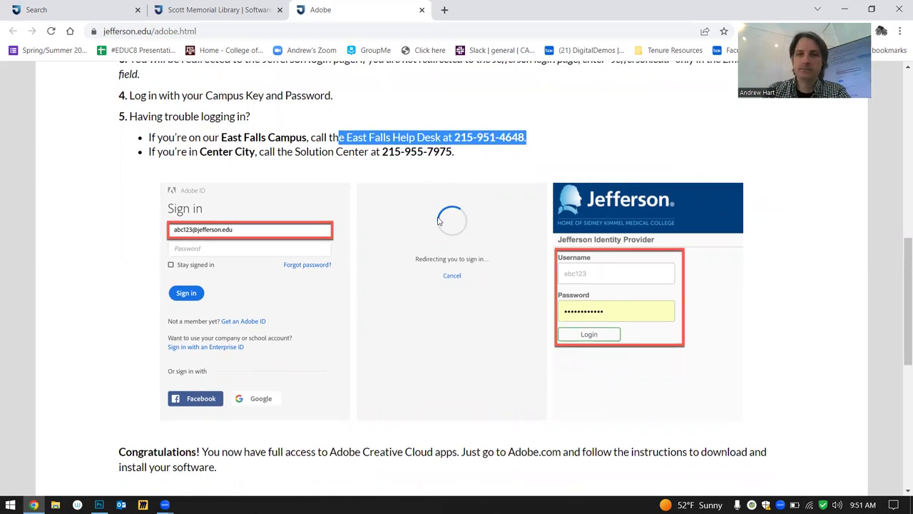
scroll(438, 225, down, 1)
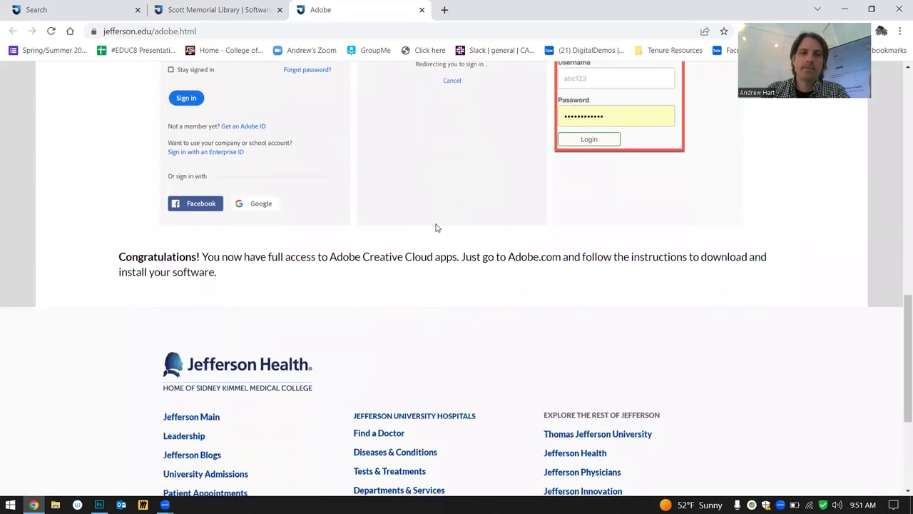
scroll(362, 279, down, 4)
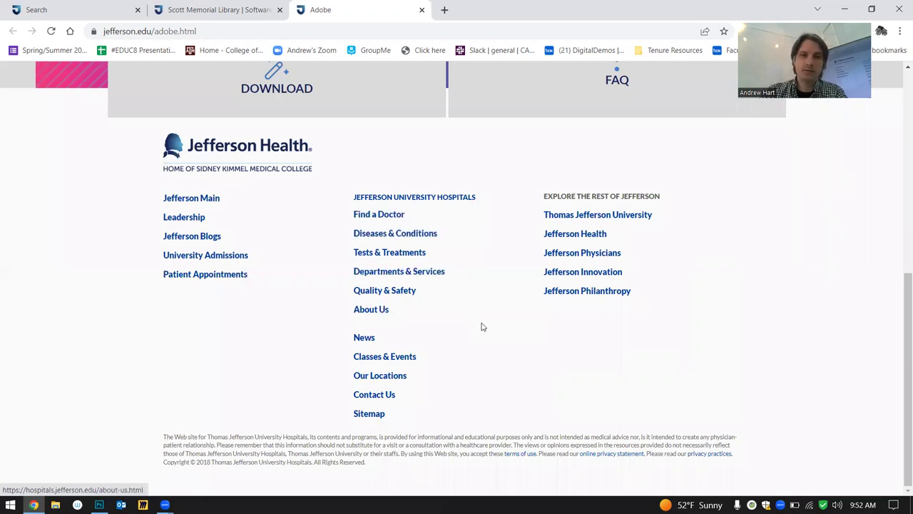
scroll(483, 327, up, 2)
scroll(397, 228, up, 2)
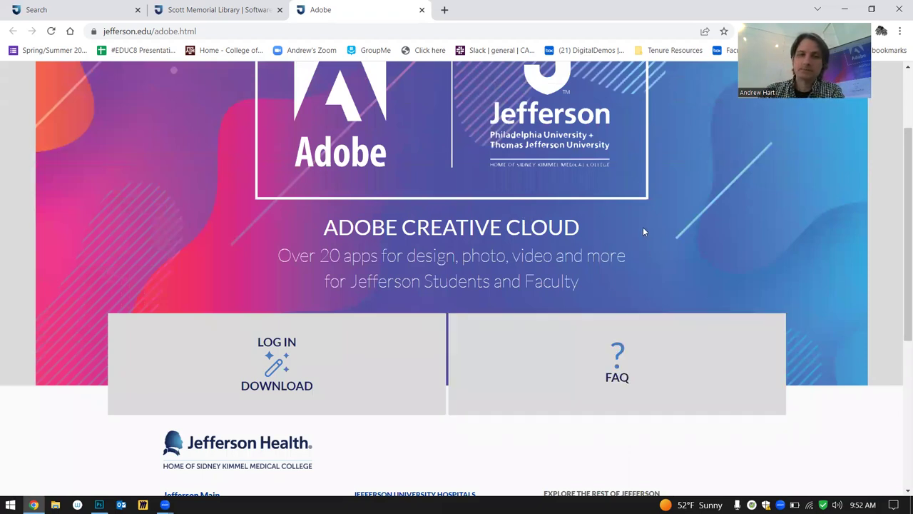
scroll(643, 227, down, 2)
scroll(708, 280, up, 4)
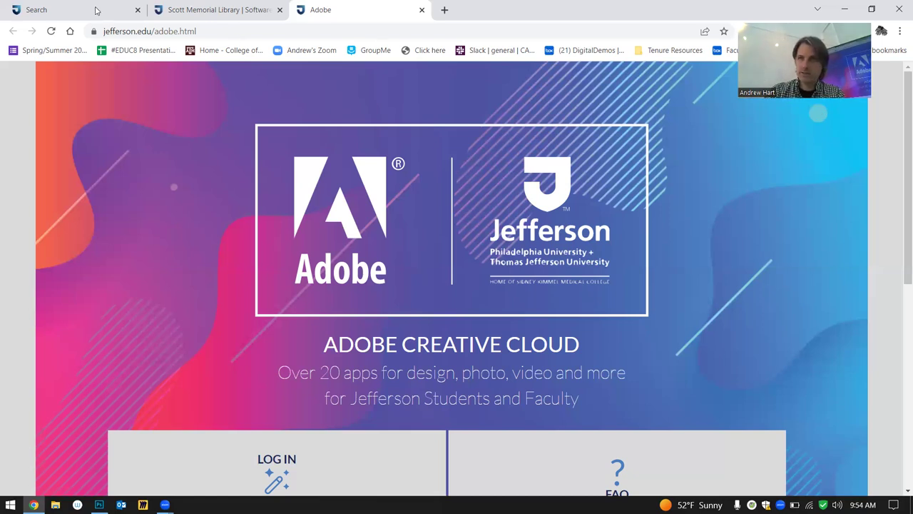
Minimize Chrome, restore Photoshop from full screen, shift its window left and widen it
click(854, 9)
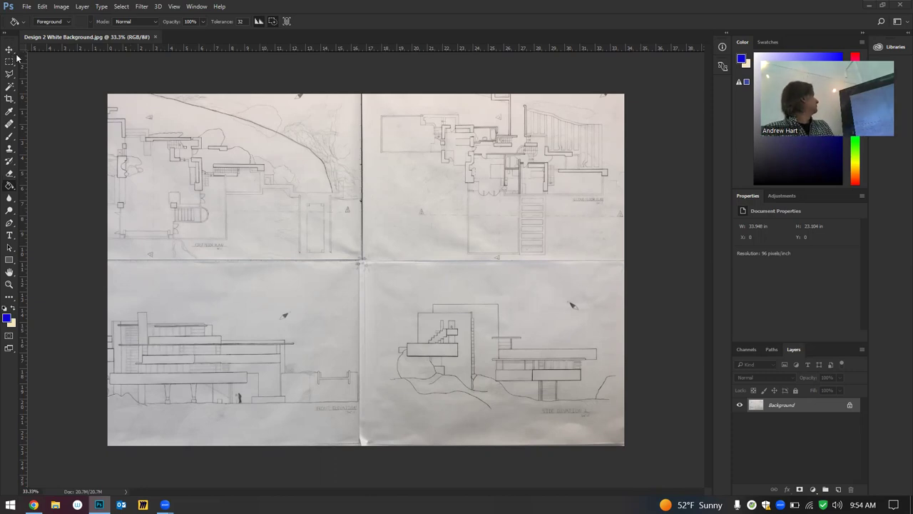
click(884, 5)
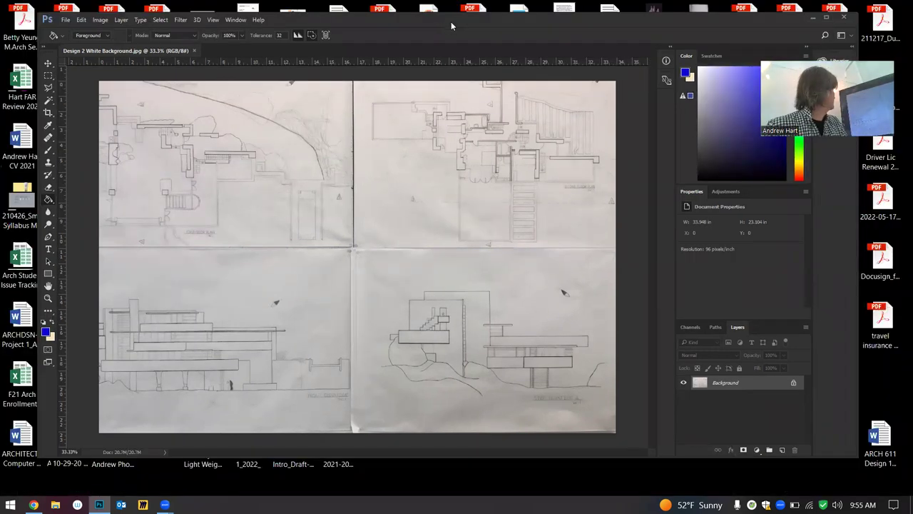
drag(451, 21, 430, 20)
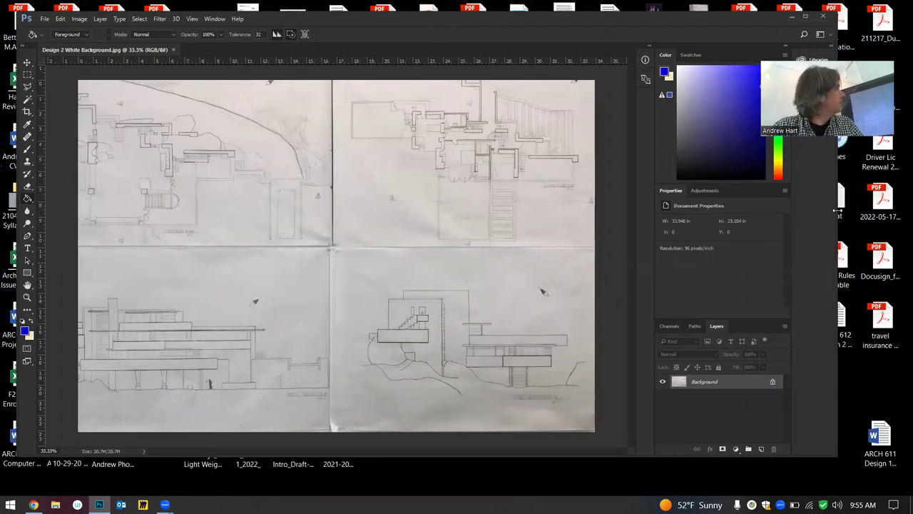
drag(836, 209, 899, 210)
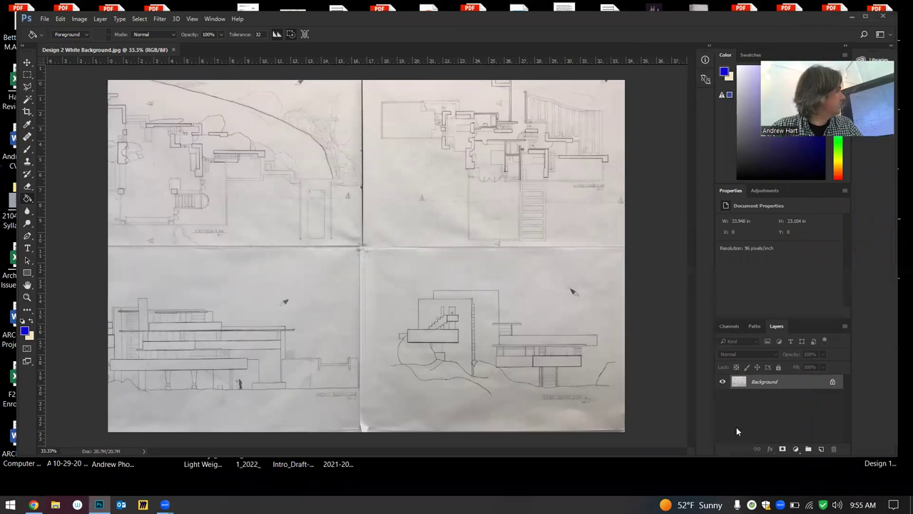
Stretch the Photoshop window to full screen height to show the Design 2 White Background sheet
double_click(534, 457)
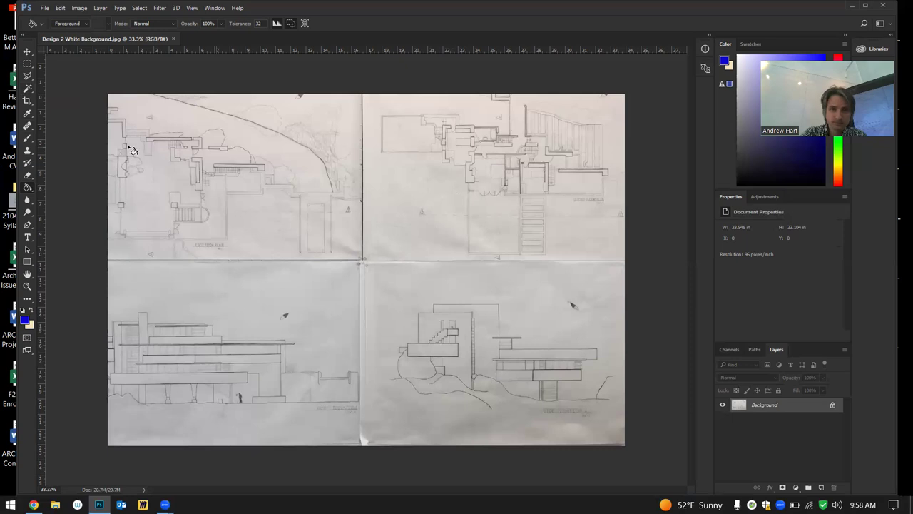
Open the Levels dialog from Image > Adjustments, inputs at 0, 1.00 and 255
click(79, 7)
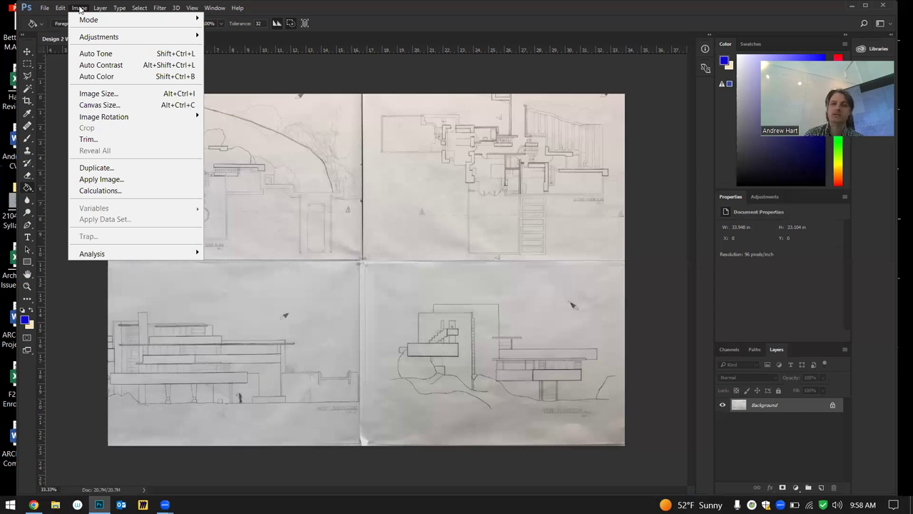
mouse_move(44, 8)
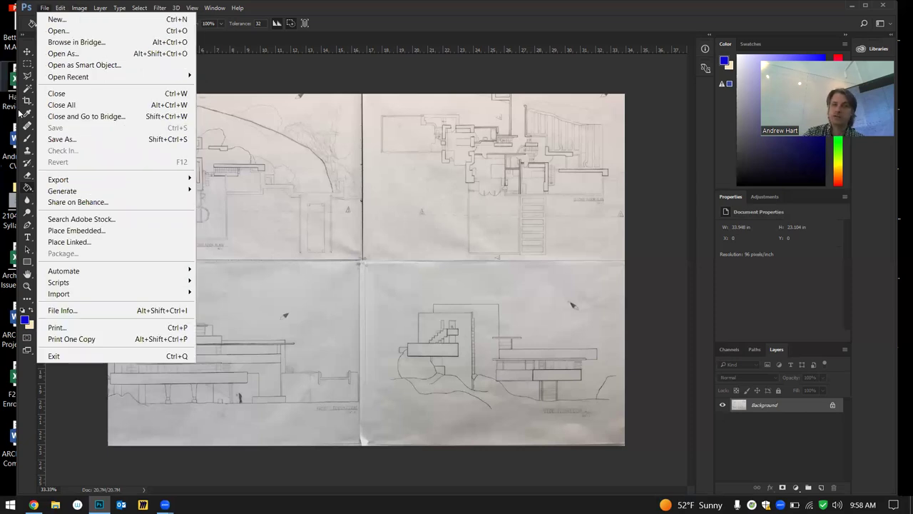
mouse_move(77, 9)
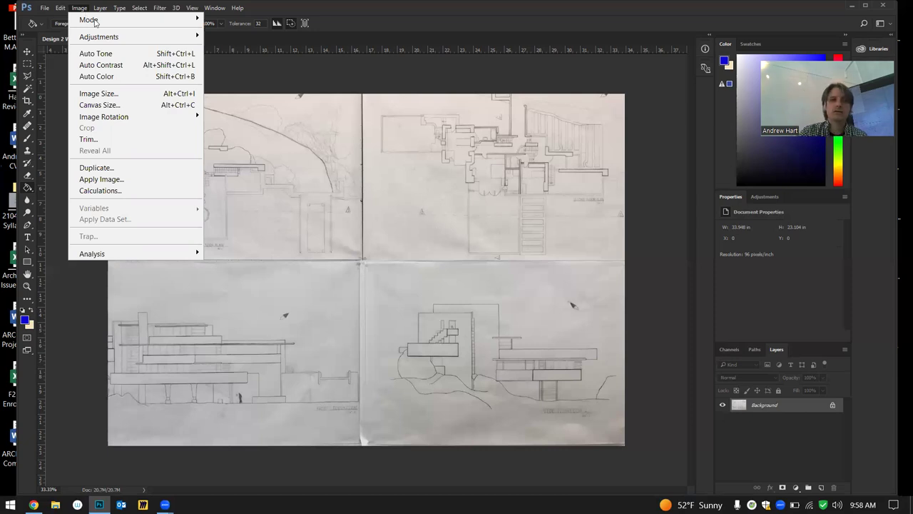
mouse_move(102, 25)
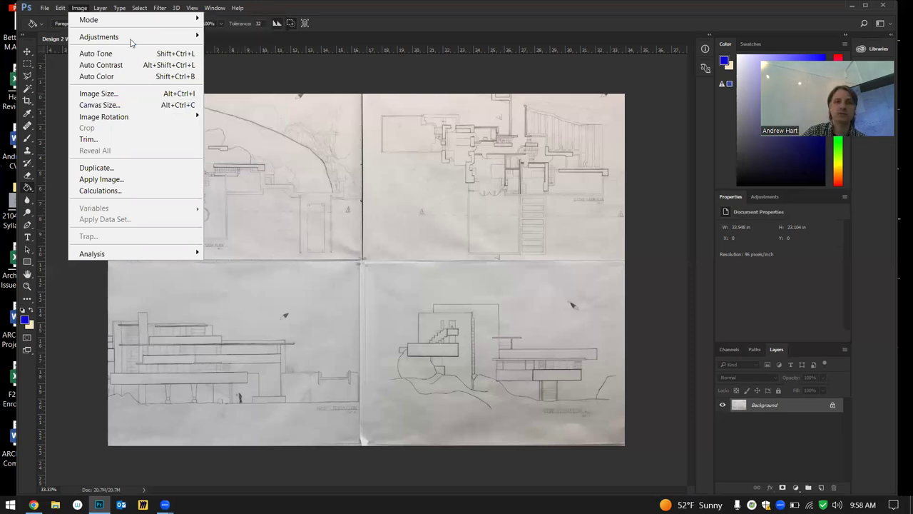
mouse_move(131, 40)
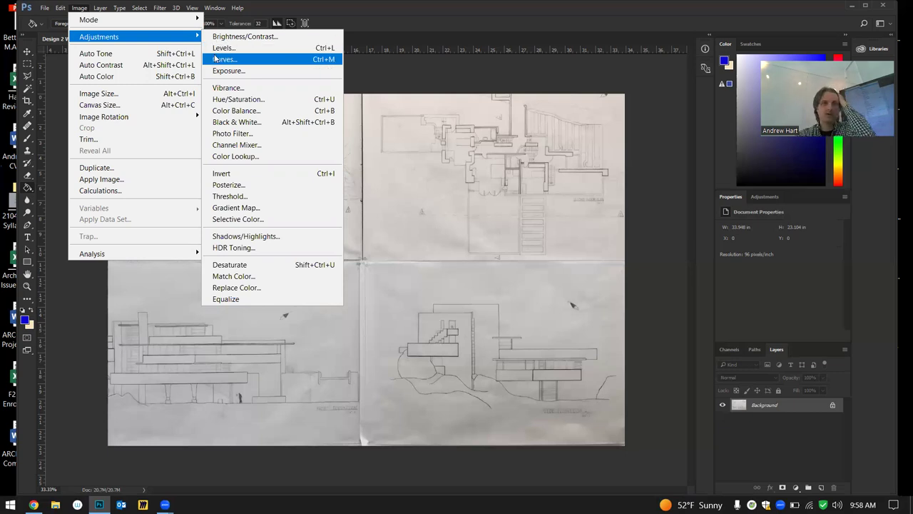
click(229, 49)
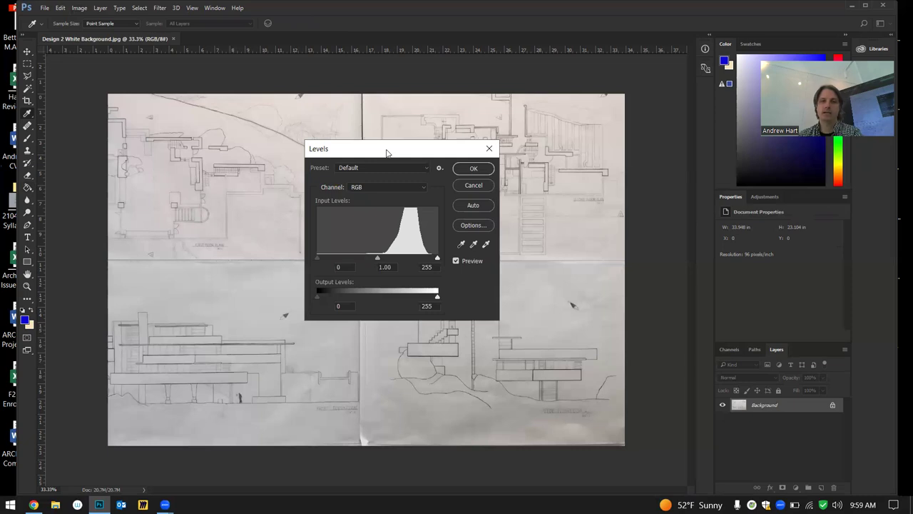
Dismiss Levels, reopen it with Ctrl+L, then close it without applying changes
key(Escape)
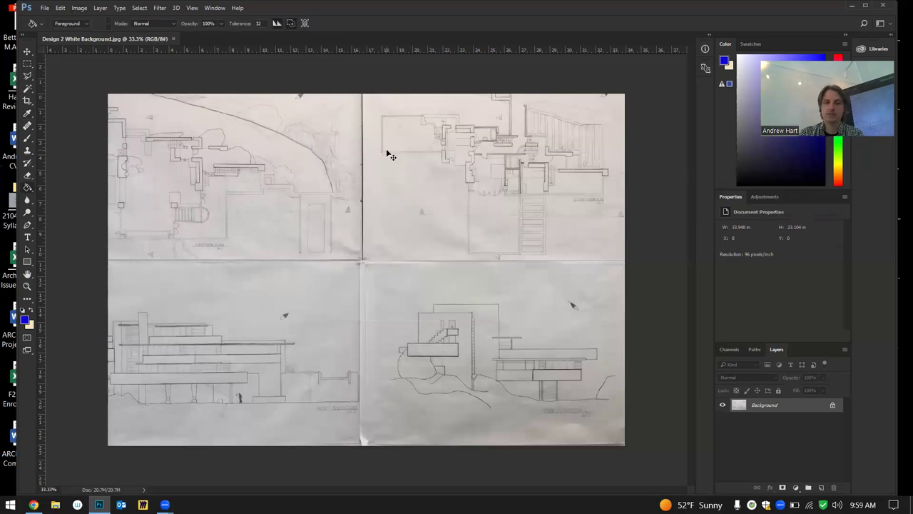
key(ctrl+l)
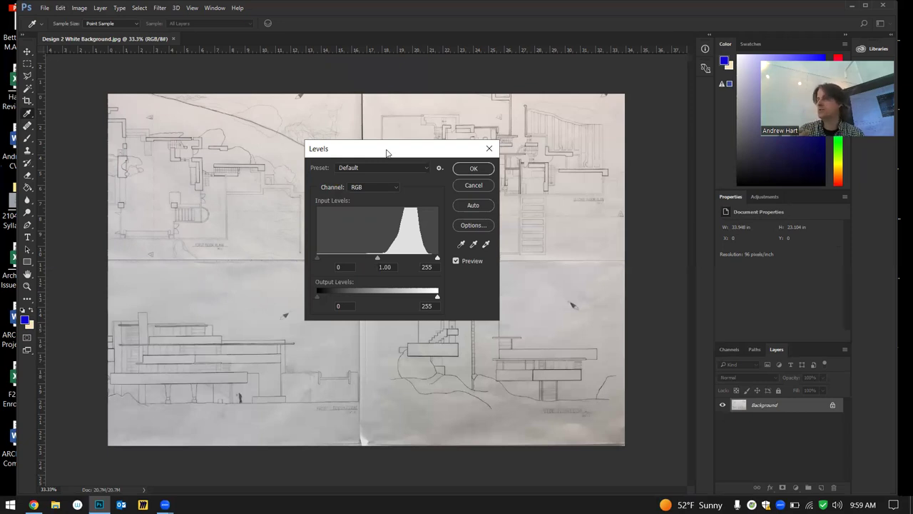
click(79, 8)
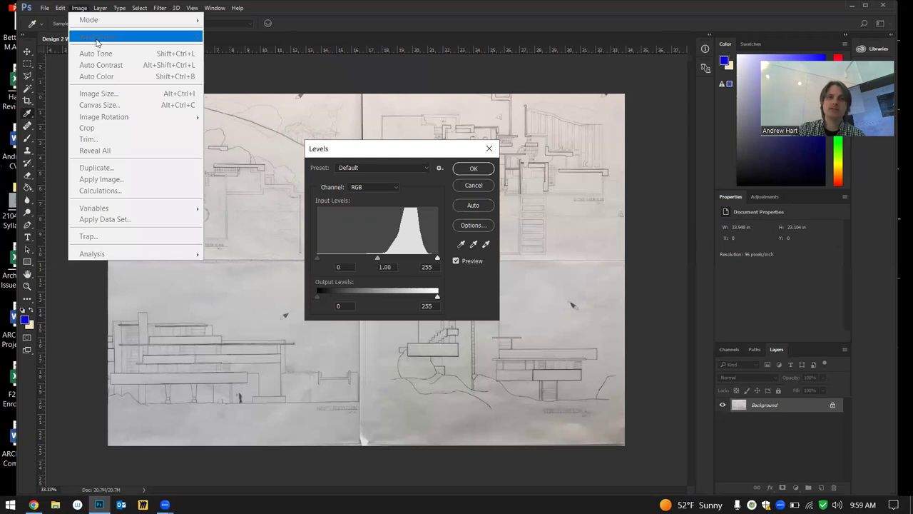
click(488, 148)
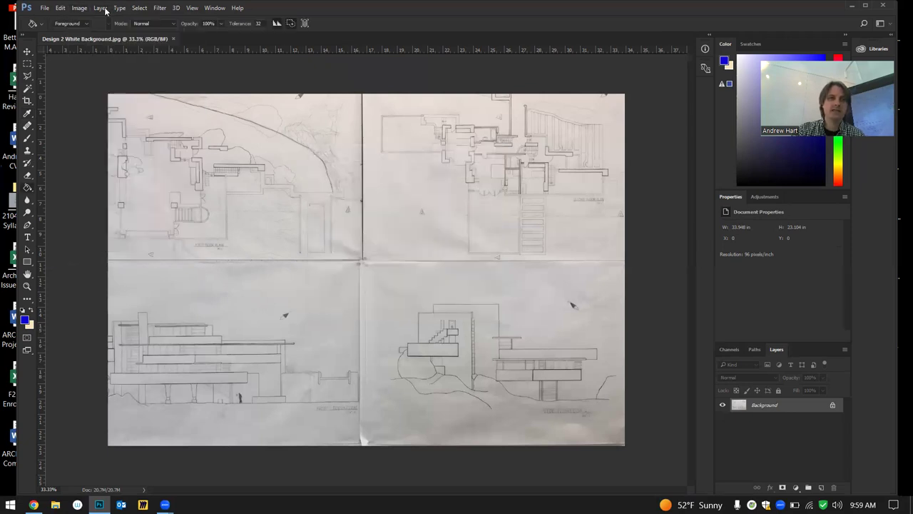
Browse the Image menu, then bring up View > Proof Setup with Working CMYK active
click(79, 8)
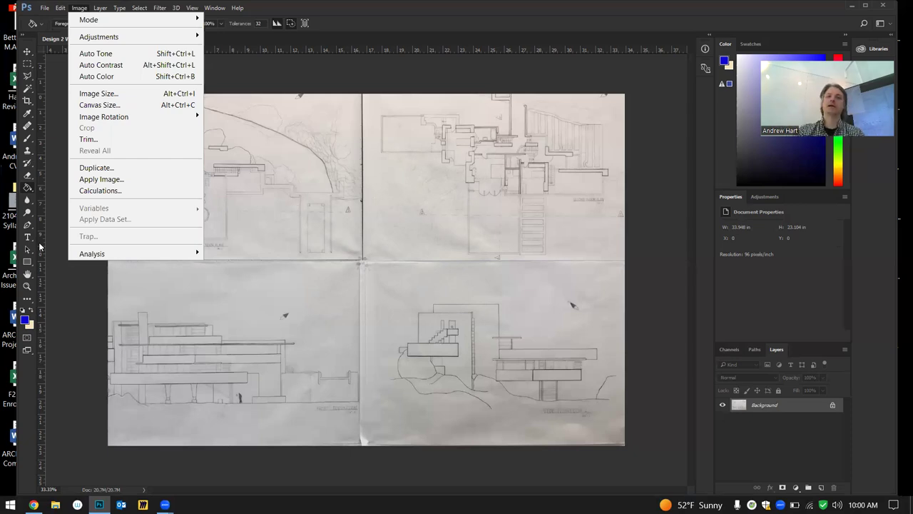
mouse_move(192, 8)
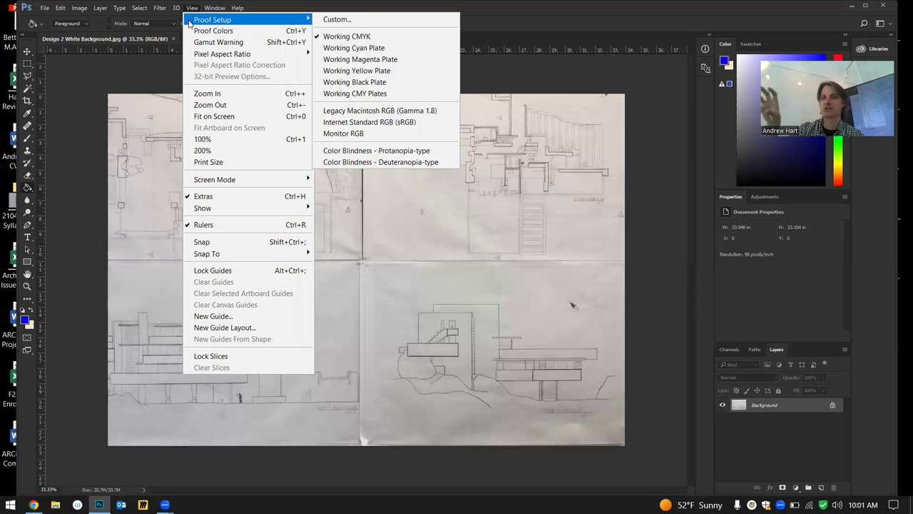
click(100, 8)
click(79, 7)
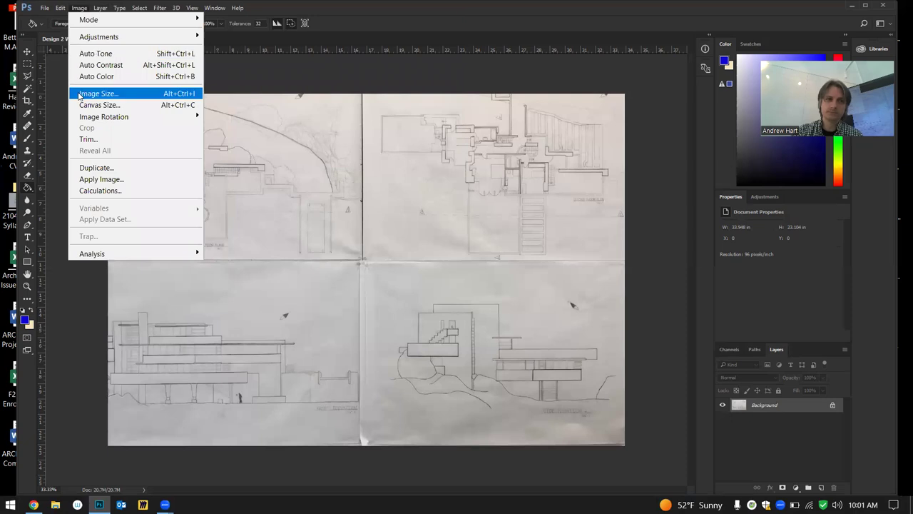
click(120, 89)
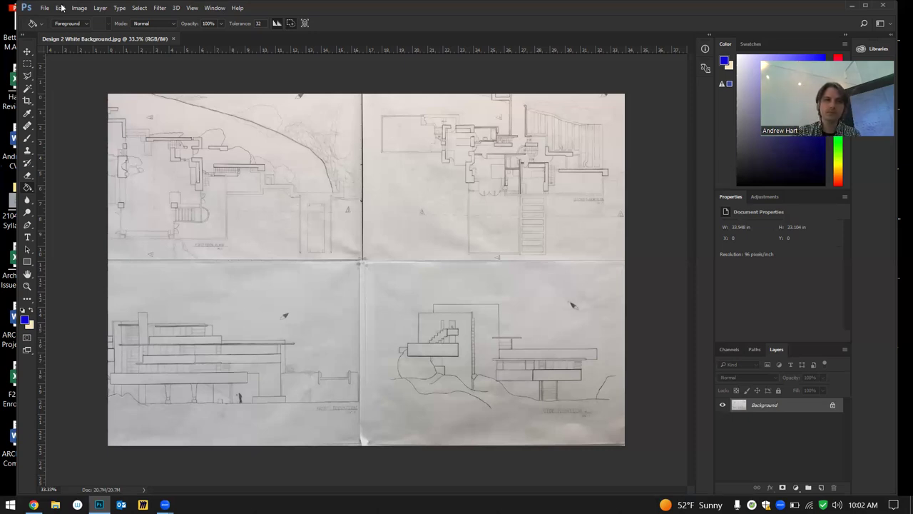
Open Image > Adjustments > Levels and move its dialog left, off the floor plans
click(99, 9)
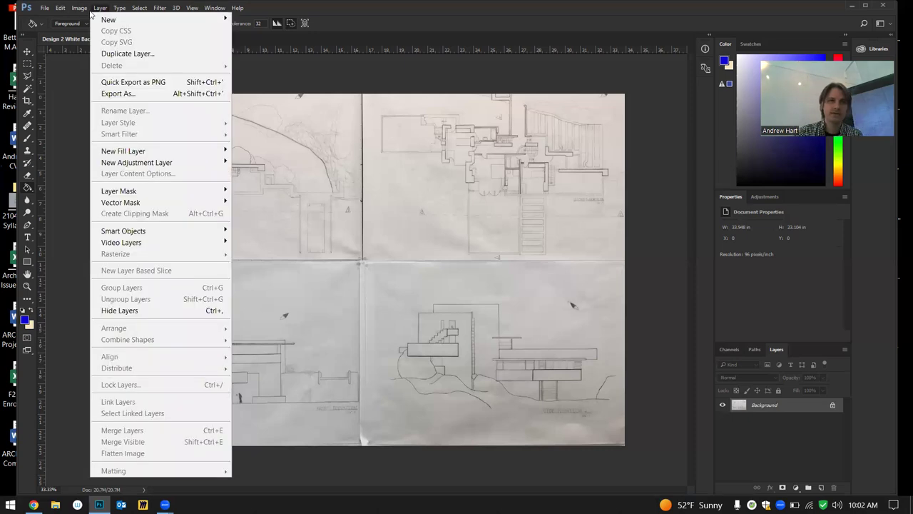
mouse_move(86, 39)
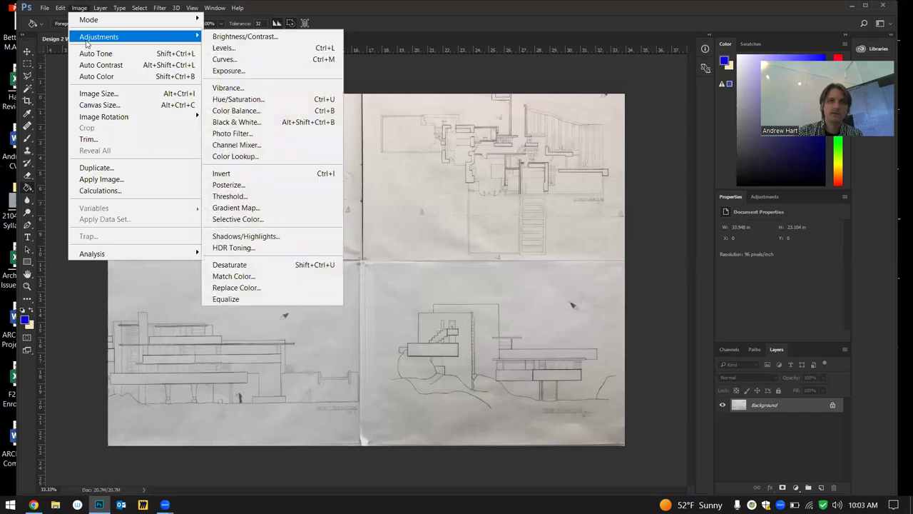
click(223, 48)
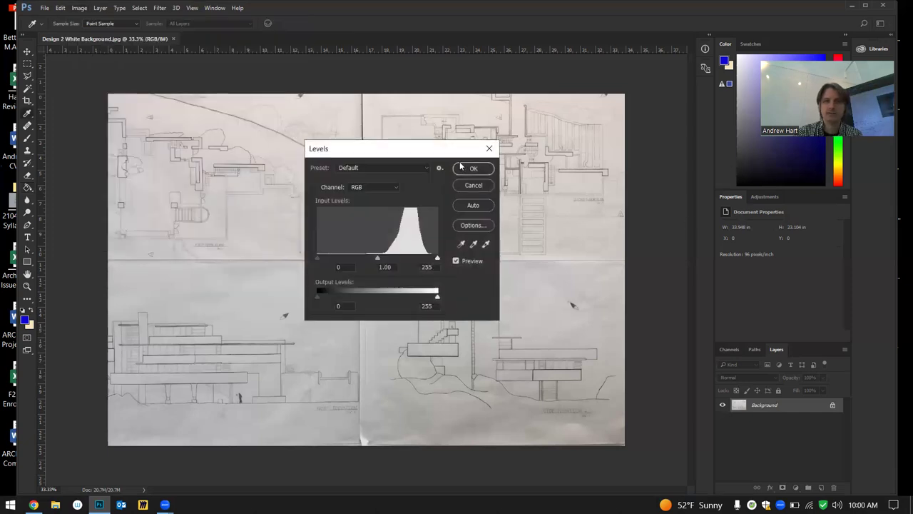
drag(462, 151, 498, 153)
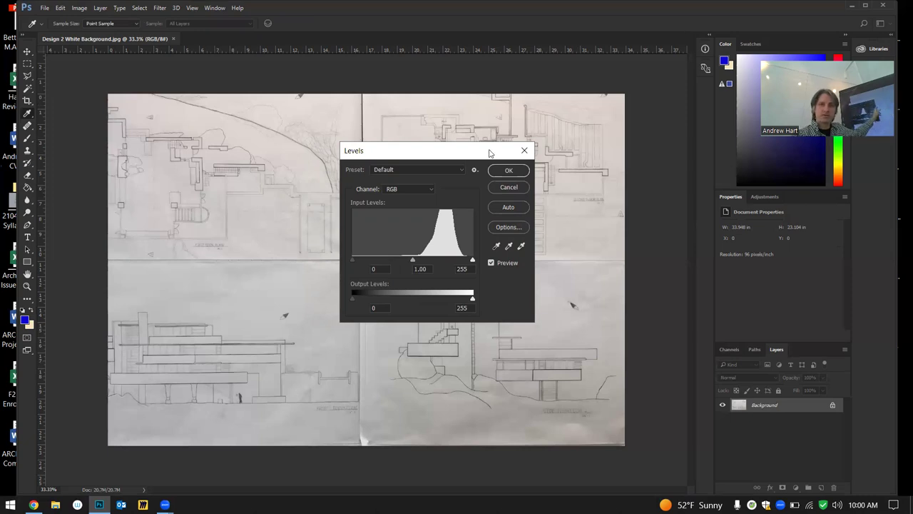
drag(489, 154, 281, 165)
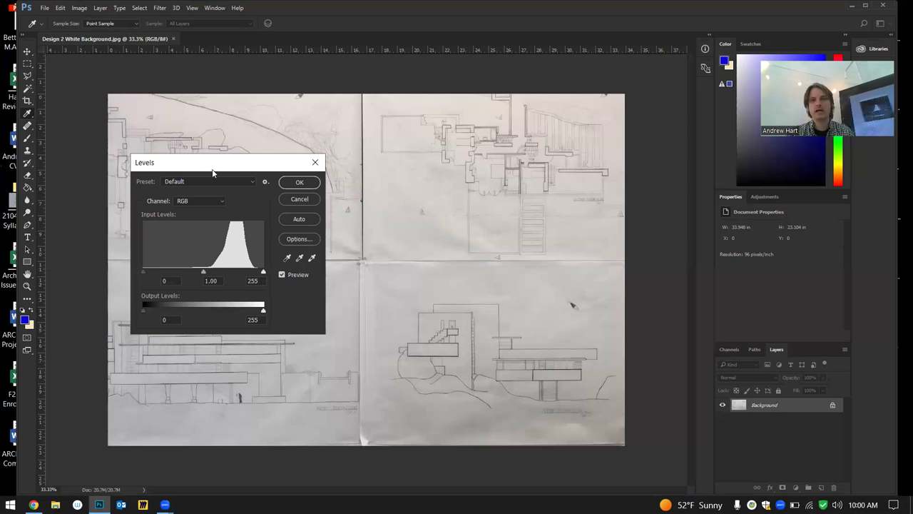
Set the Levels inputs to black 0, midtone 1.00 and white 250 to lighten the scan
drag(207, 164, 604, 203)
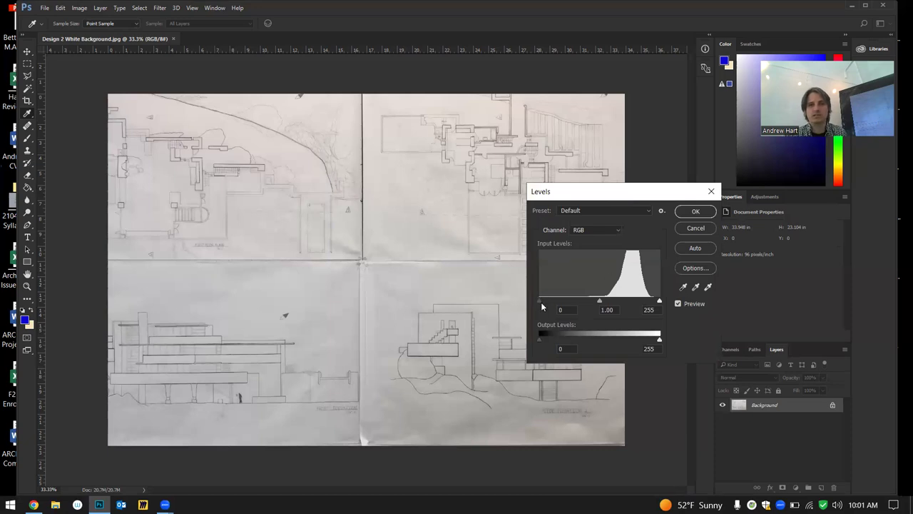
drag(540, 300, 570, 304)
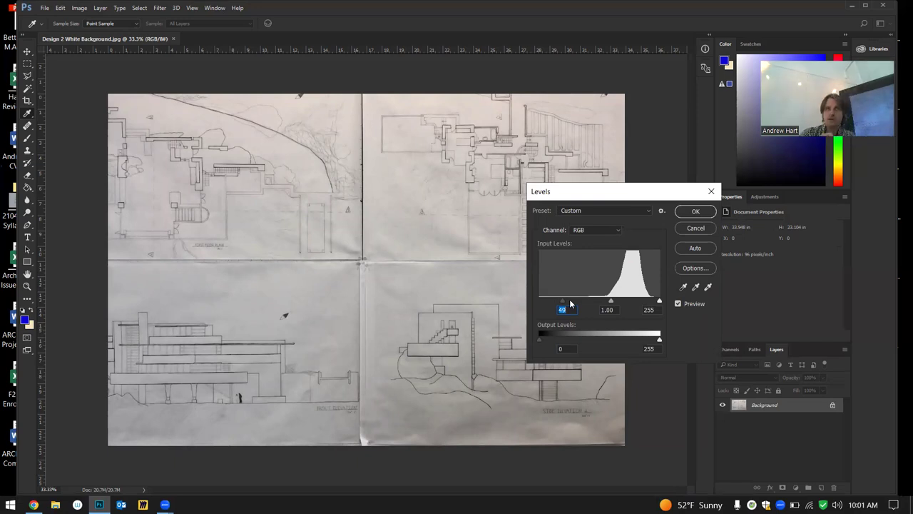
text(80)
drag(578, 301, 613, 300)
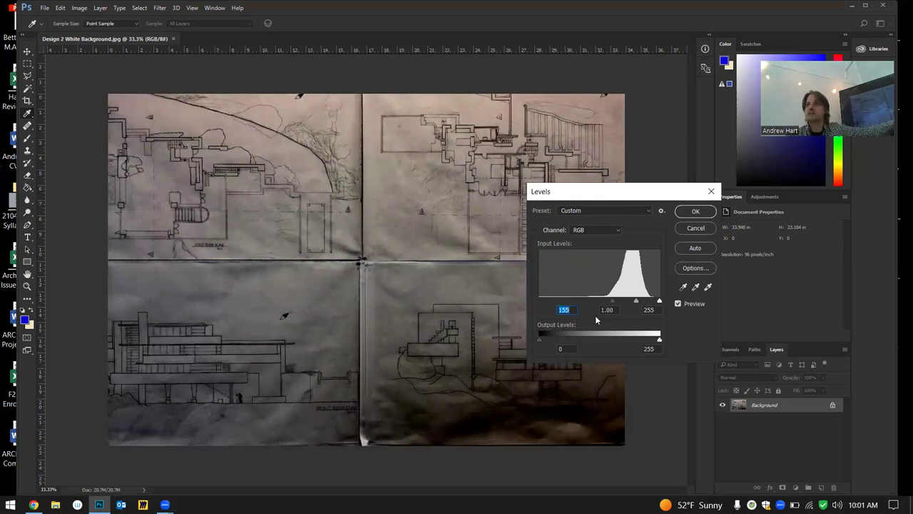
key(Up)
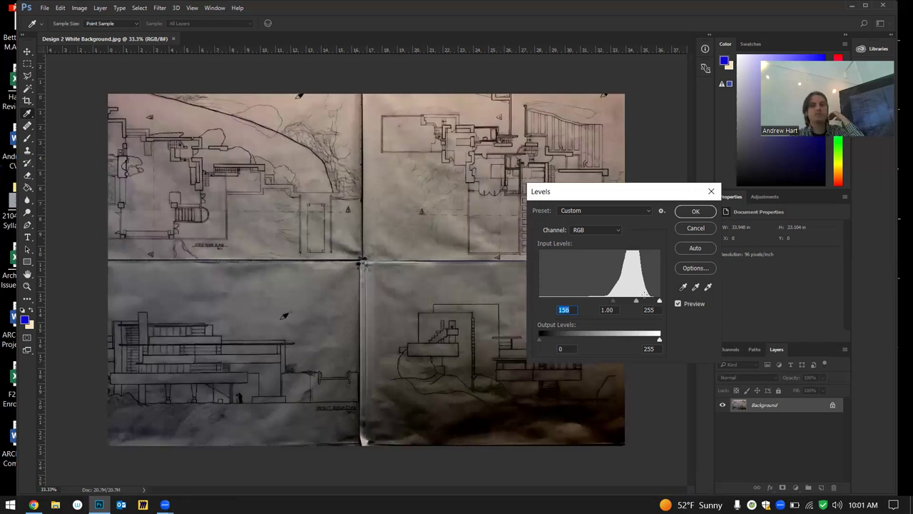
text(0)
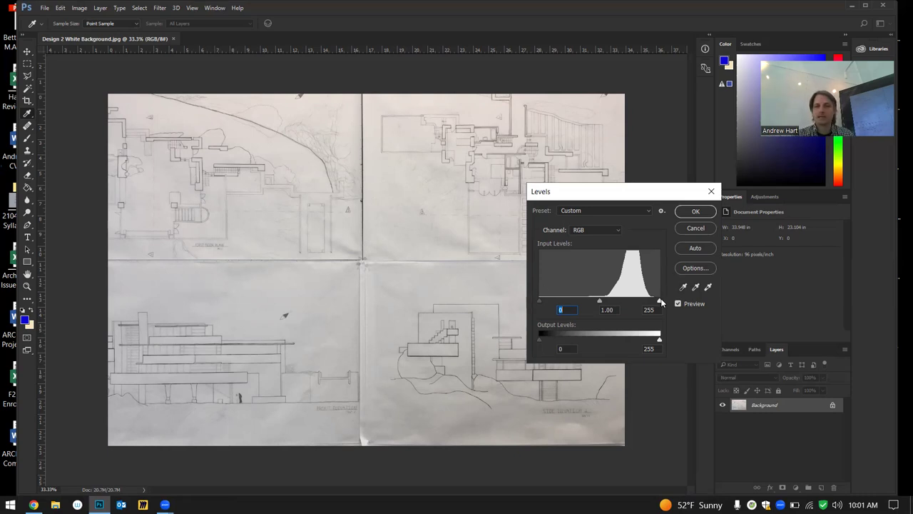
drag(658, 301, 626, 298)
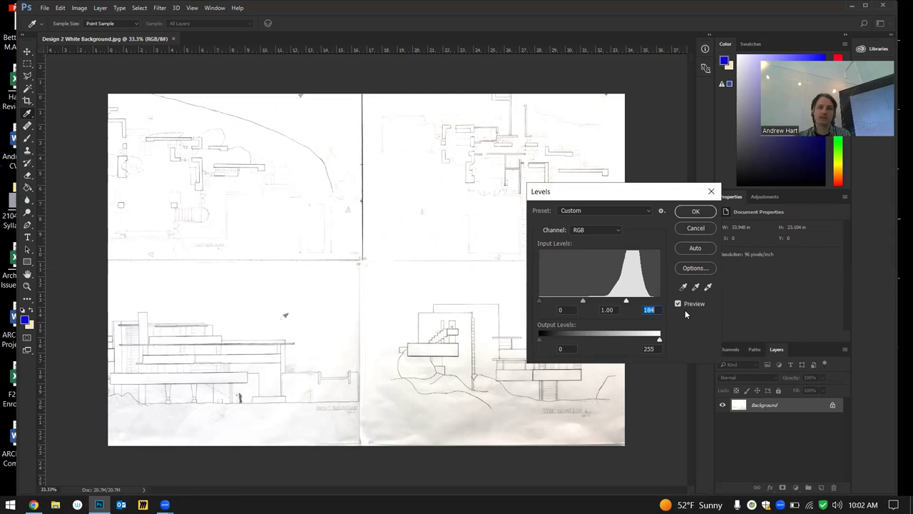
drag(626, 300, 656, 302)
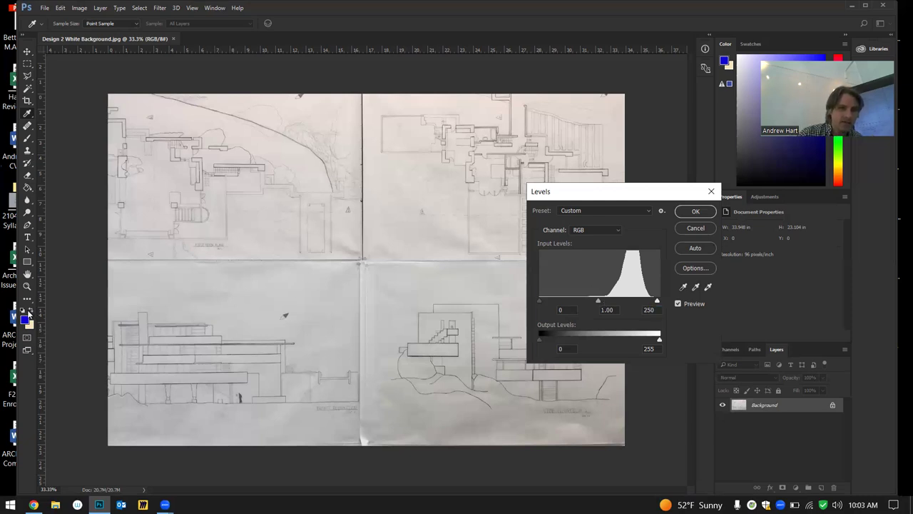
With a soft white brush, paint a large patch left of centre and a small one on the right elevation
click(695, 228)
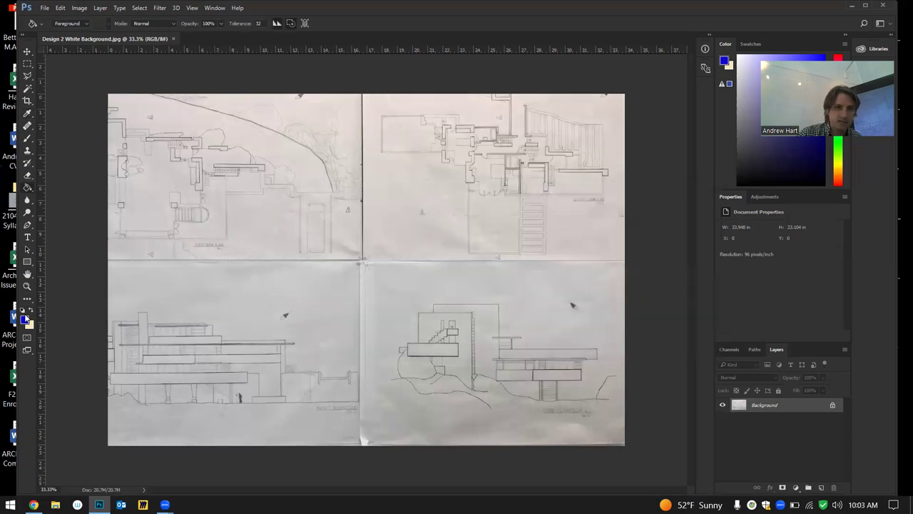
click(30, 312)
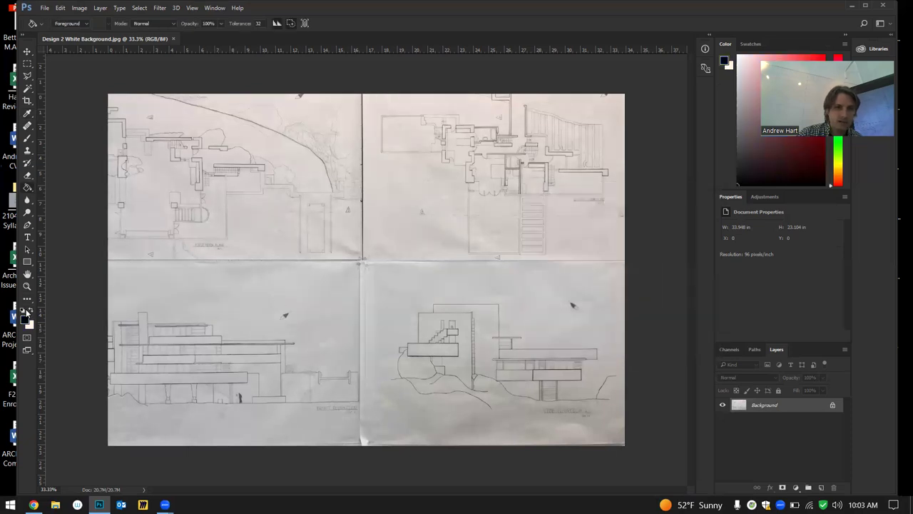
click(27, 138)
mouse_move(247, 274)
mouse_down()
mouse_move(264, 291)
mouse_move(250, 268)
mouse_move(273, 258)
mouse_move(269, 286)
mouse_move(262, 257)
mouse_move(292, 284)
mouse_move(250, 286)
mouse_move(256, 254)
mouse_move(294, 311)
mouse_up()
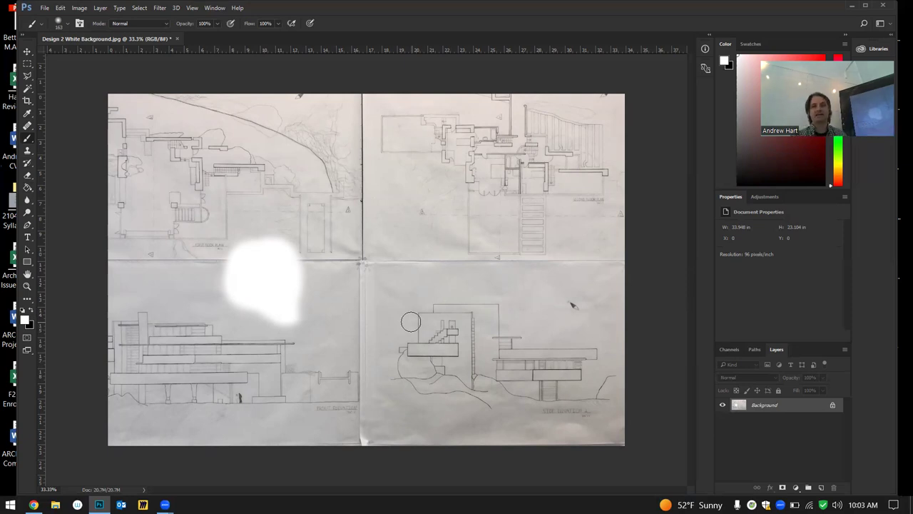
mouse_move(573, 306)
mouse_down()
mouse_move(577, 297)
mouse_move(586, 313)
mouse_up()
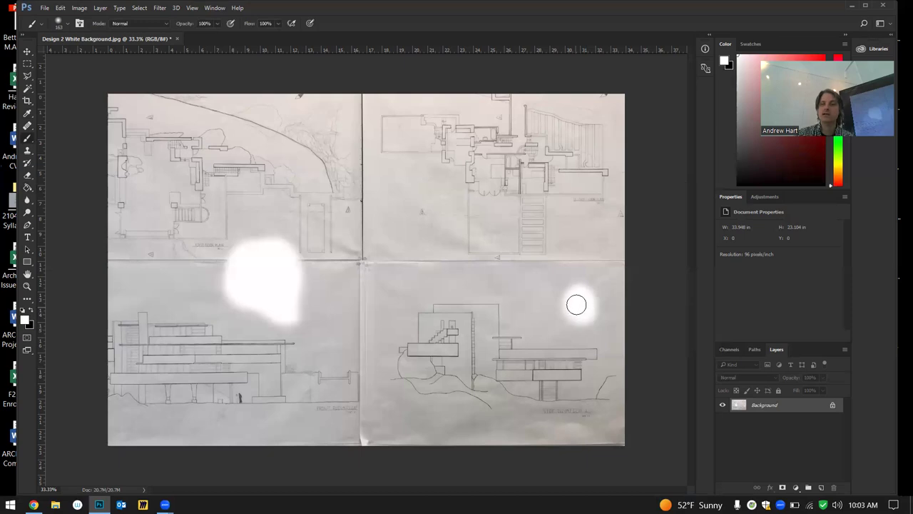
click(582, 306)
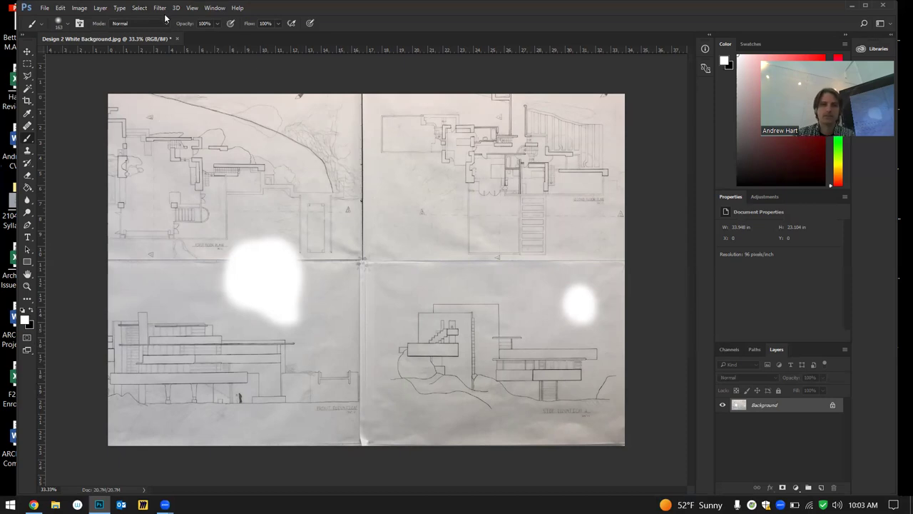
Revert both brush strokes by returning to the Open state in the History panel, then close History
key(alt+w)
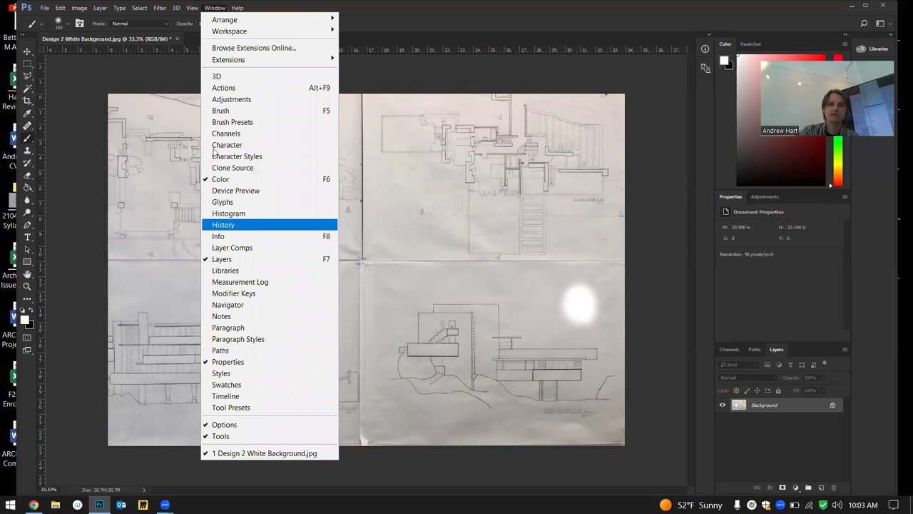
key(Right)
key(Left)
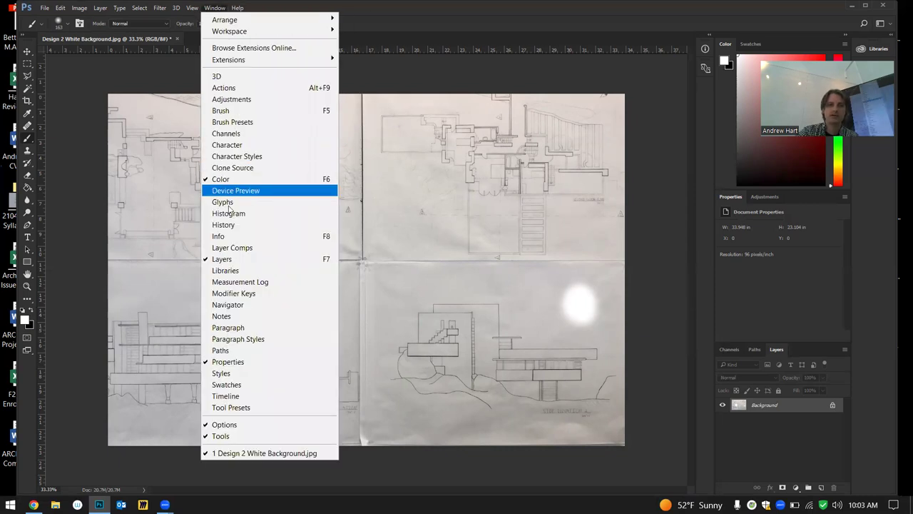
click(231, 224)
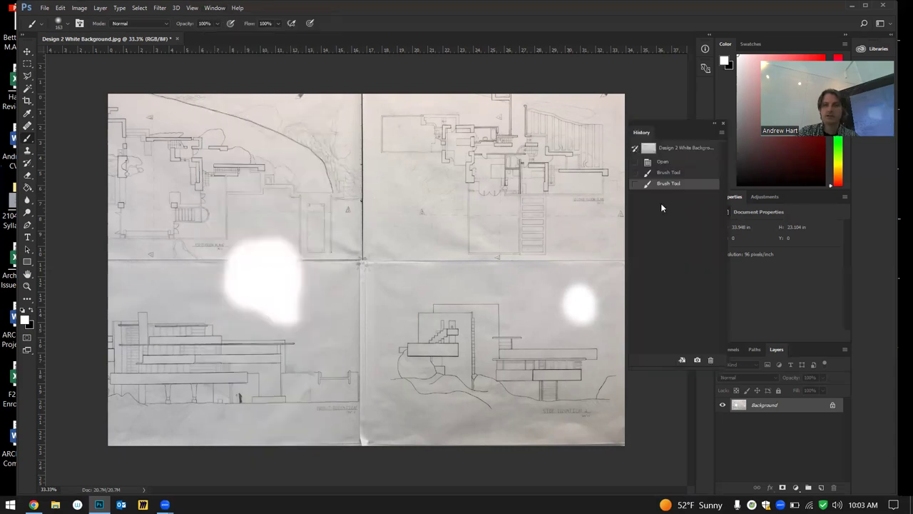
click(670, 173)
click(663, 162)
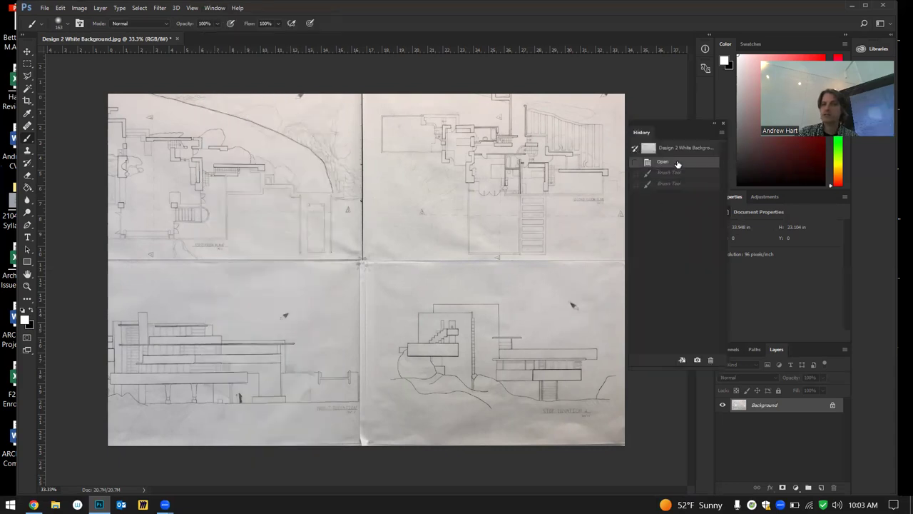
click(675, 173)
click(669, 183)
click(667, 163)
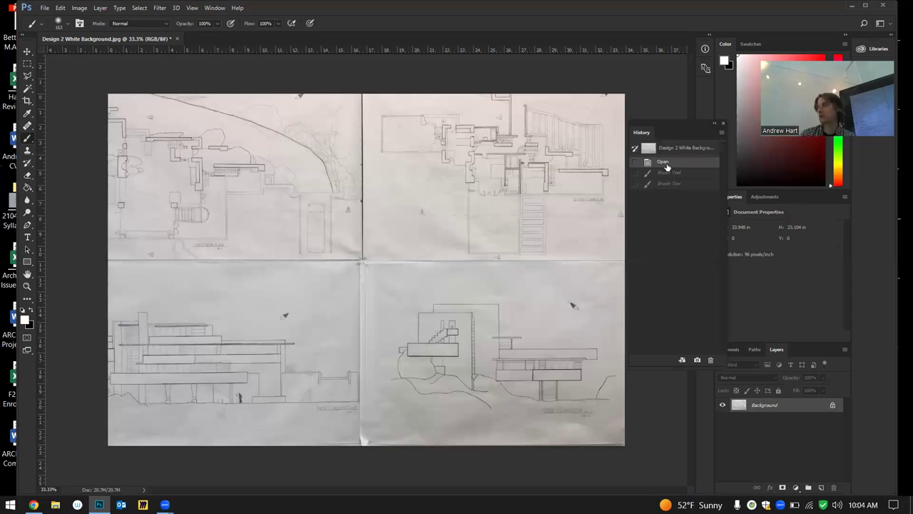
click(725, 126)
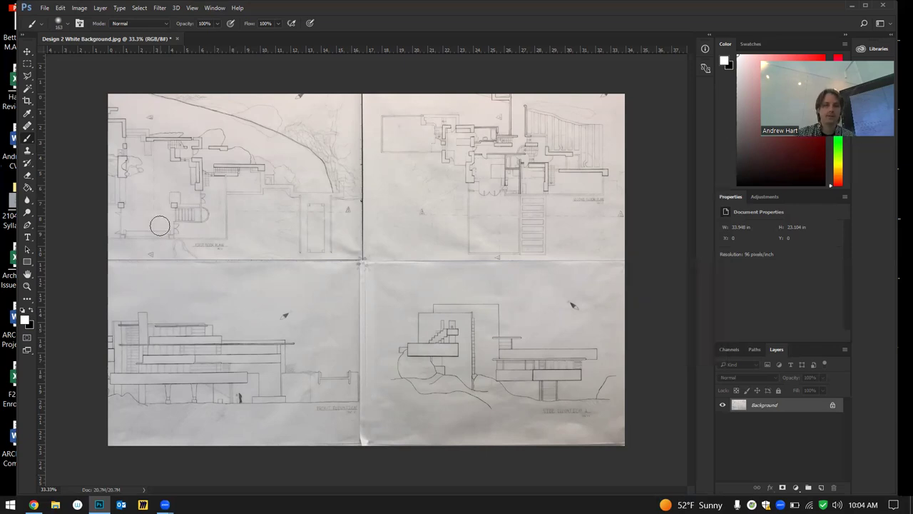
key(ctrl+l)
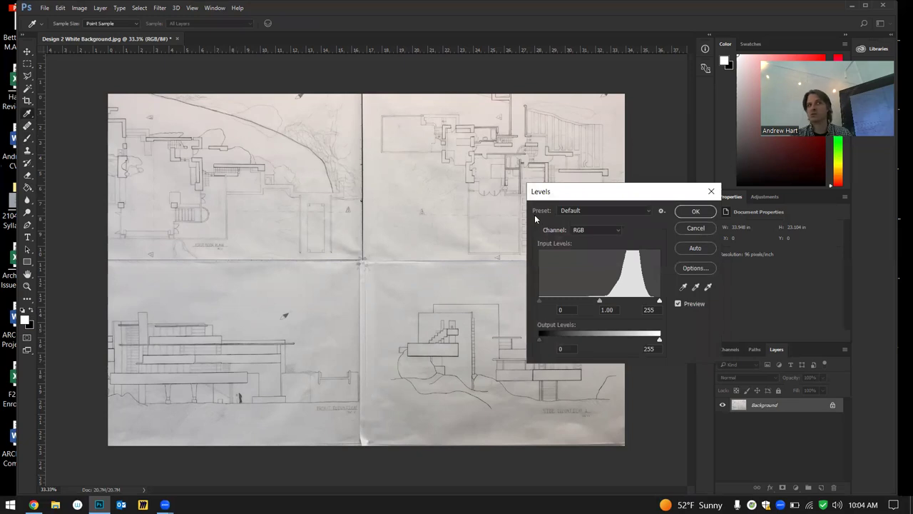
drag(588, 189, 382, 150)
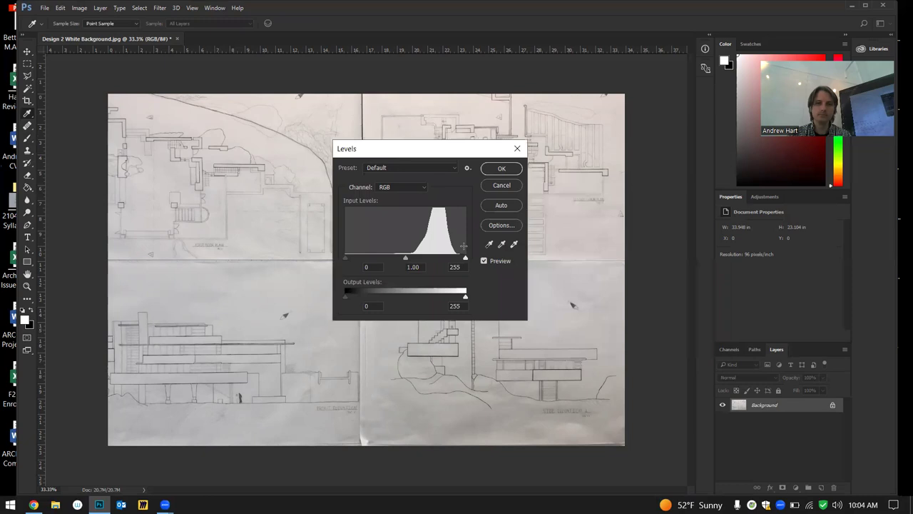
drag(461, 155, 449, 145)
drag(333, 247, 384, 247)
drag(454, 247, 427, 248)
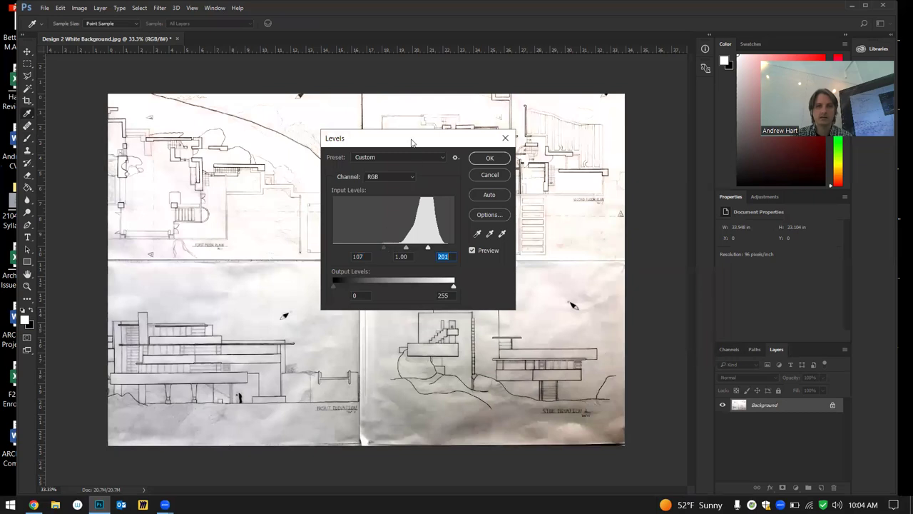
drag(411, 143, 185, 266)
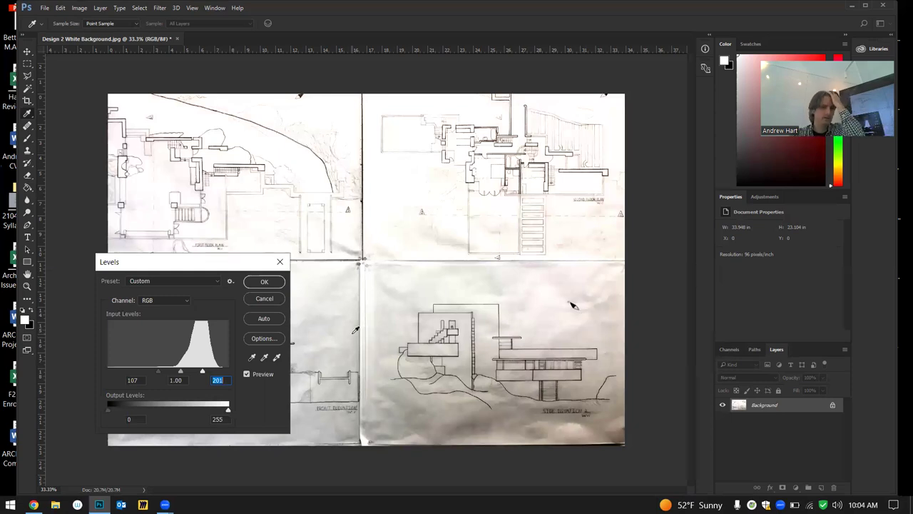
drag(158, 372, 185, 377)
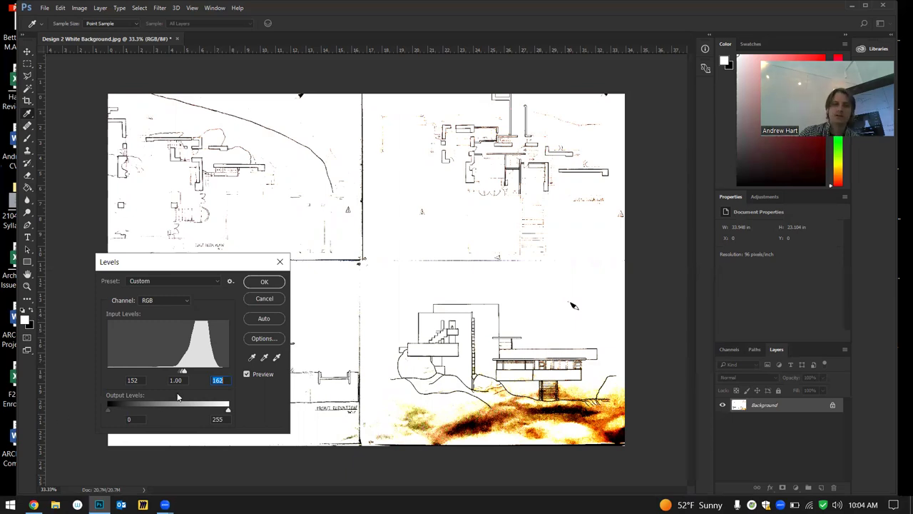
mouse_move(183, 373)
mouse_down()
mouse_move(215, 374)
mouse_move(172, 363)
mouse_up()
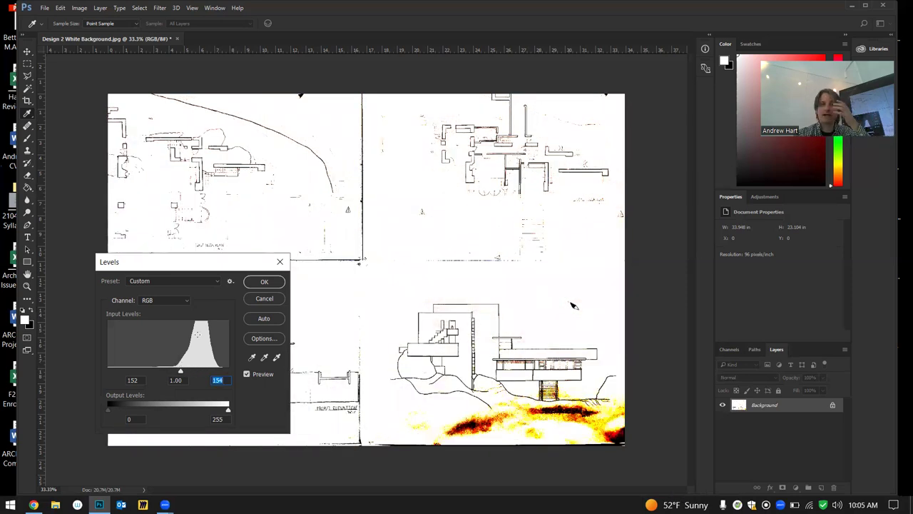
click(264, 298)
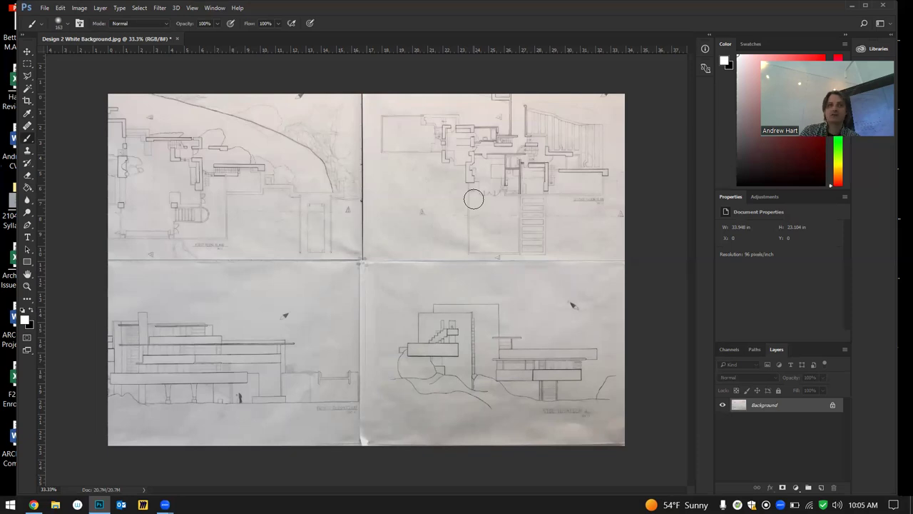
Convert the image to Grayscale, discarding colour, then undo it back to RGB/8
click(80, 10)
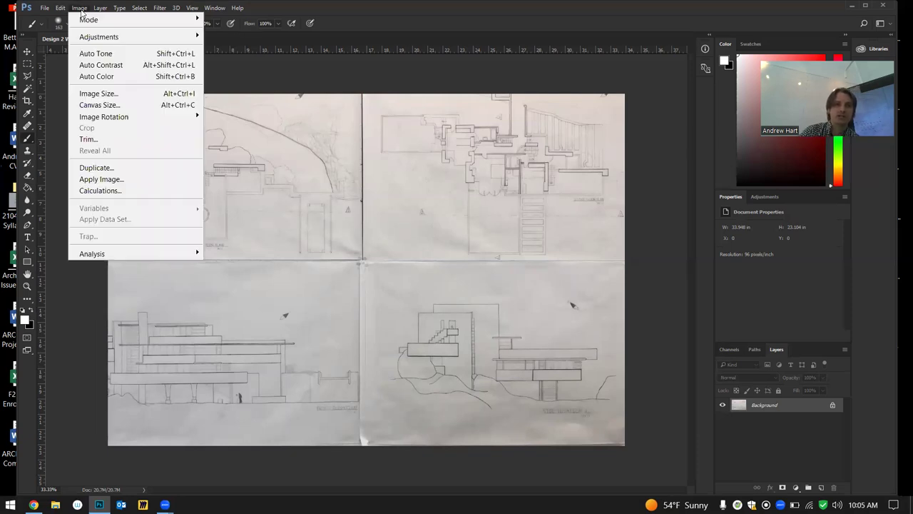
mouse_move(87, 40)
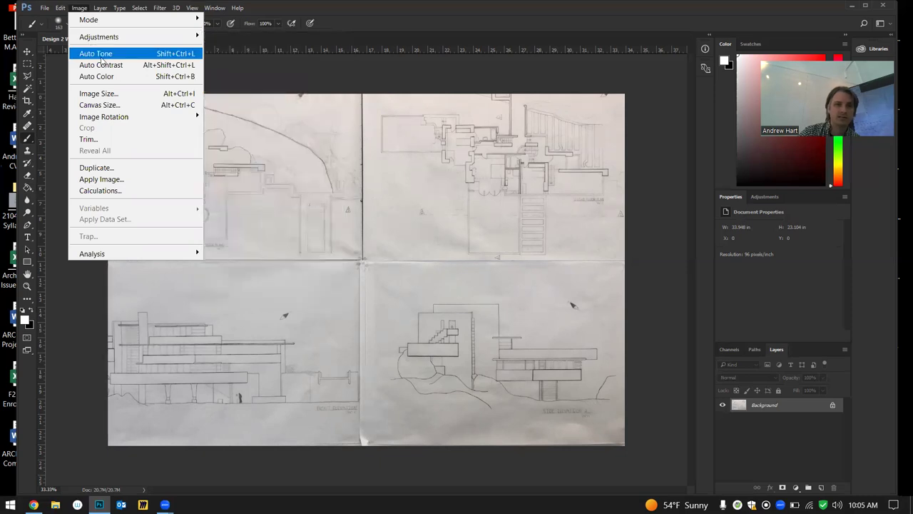
mouse_move(113, 24)
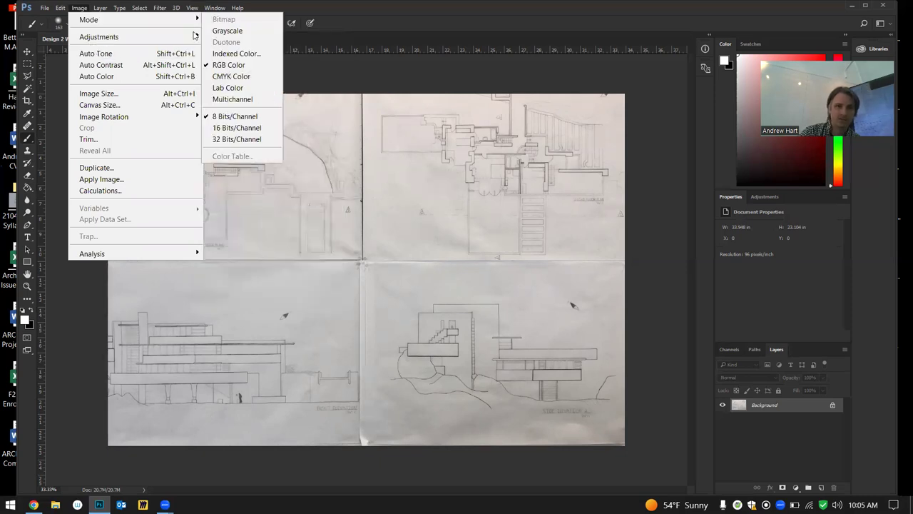
click(232, 32)
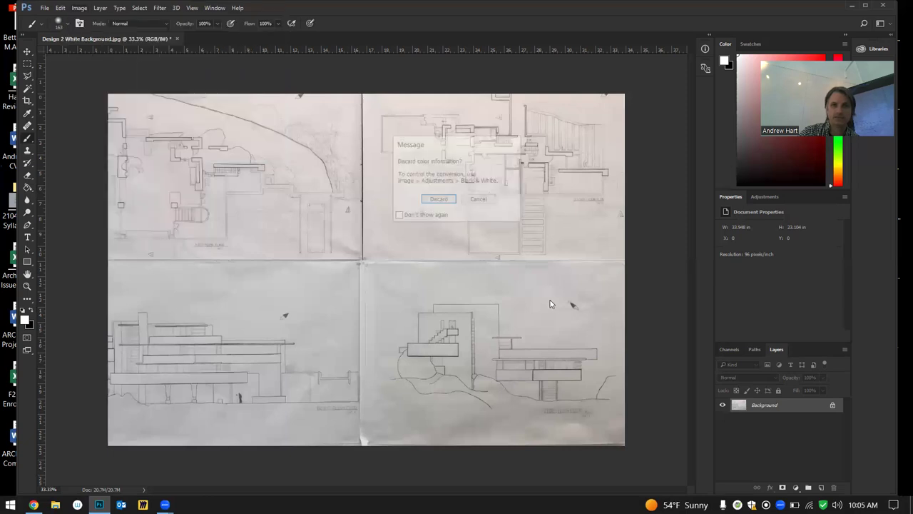
click(436, 200)
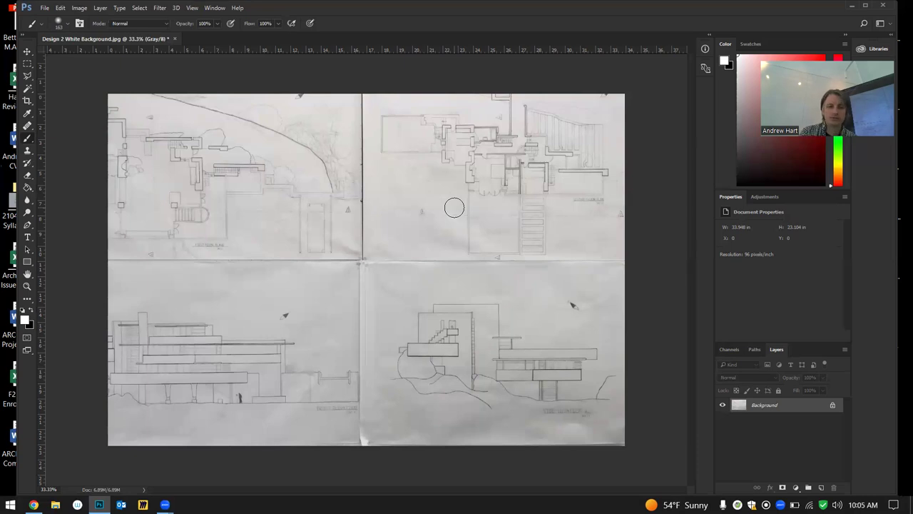
key(ctrl+z)
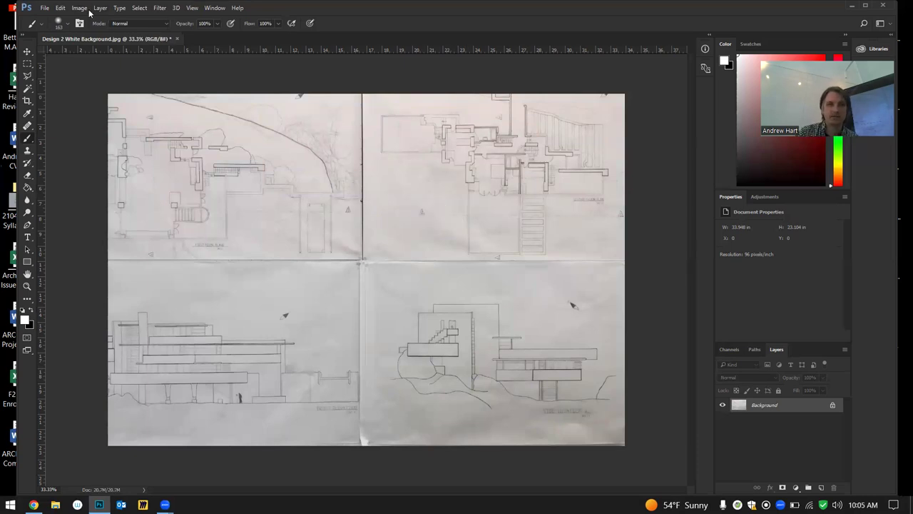
Apply a Black & White adjustment to the scanned sheet
click(80, 9)
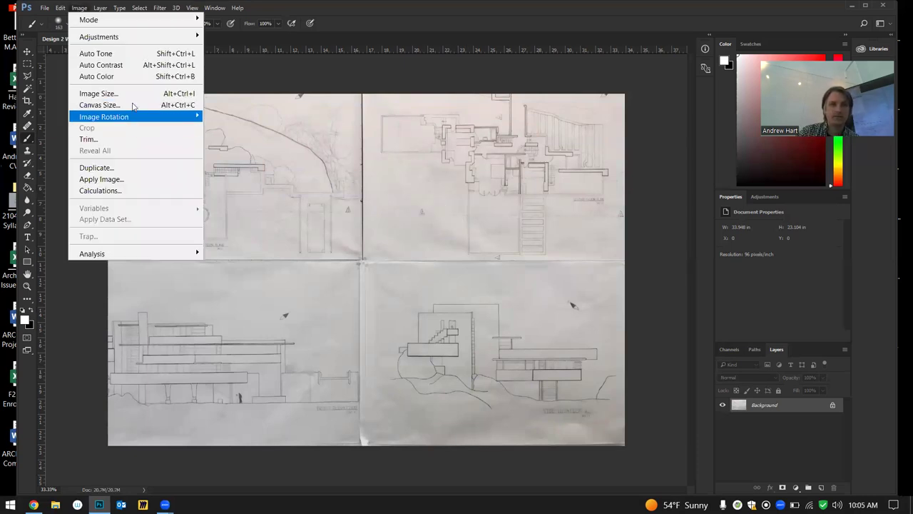
mouse_move(138, 37)
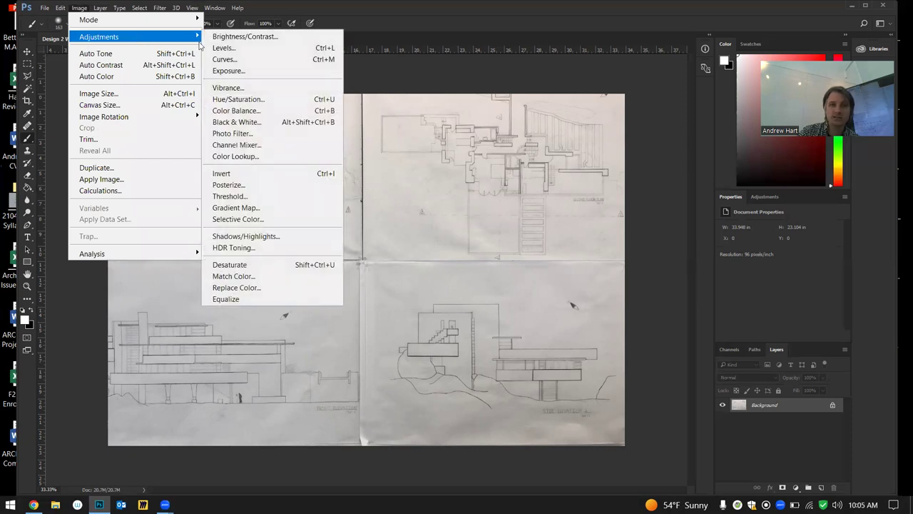
click(899, 341)
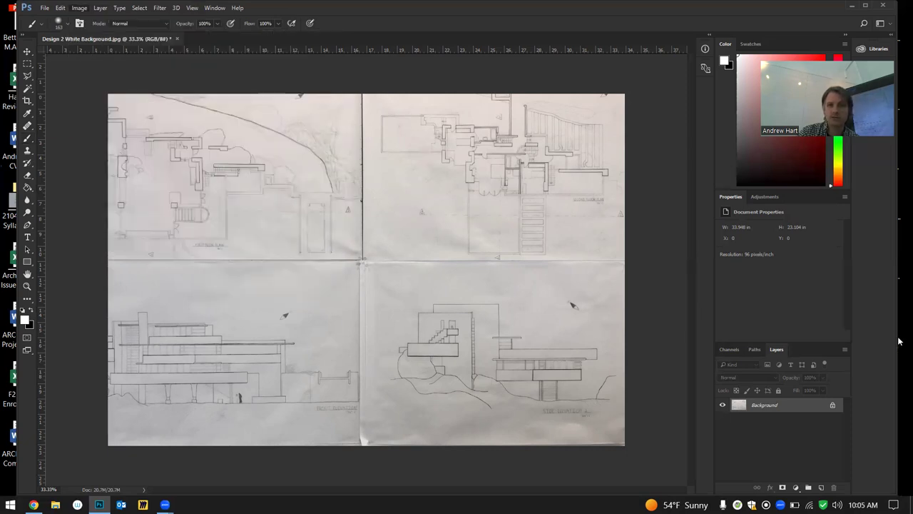
click(318, 128)
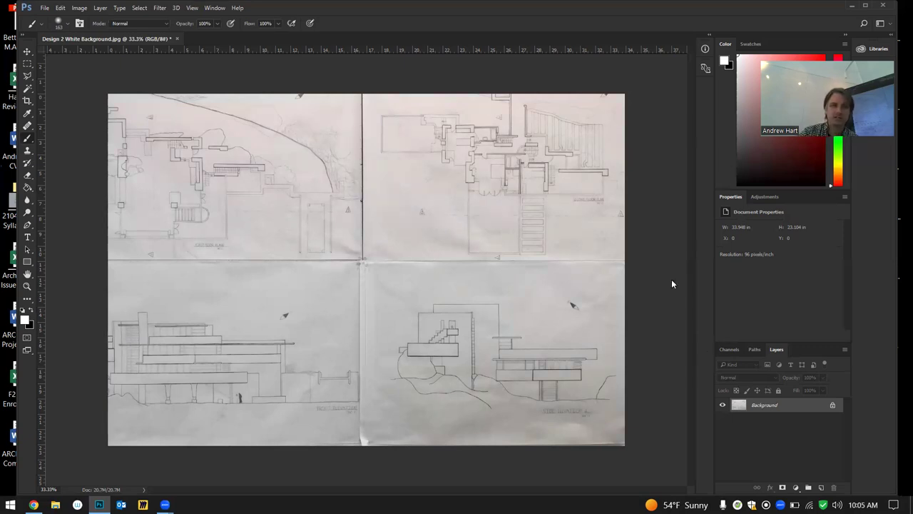
Apply Hue/Saturation with Saturation at -100 to fully desaturate the drawing
click(79, 8)
mouse_move(128, 36)
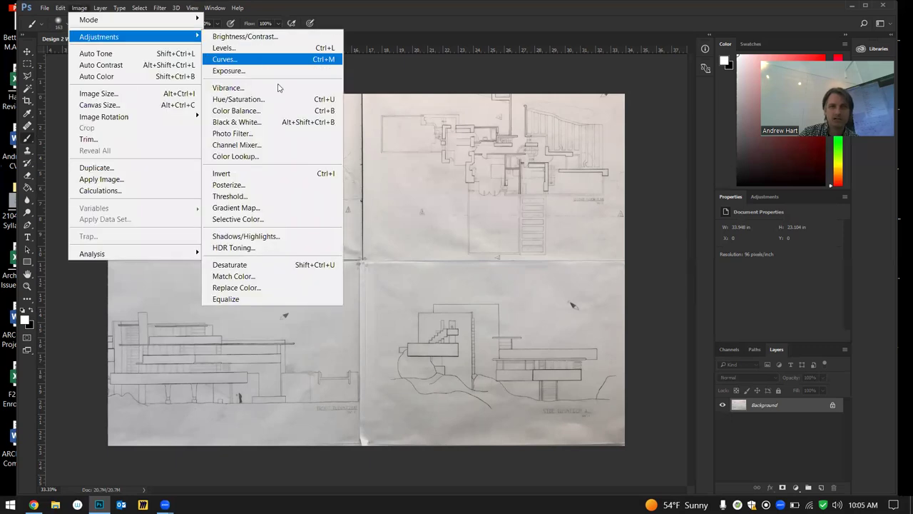
click(284, 104)
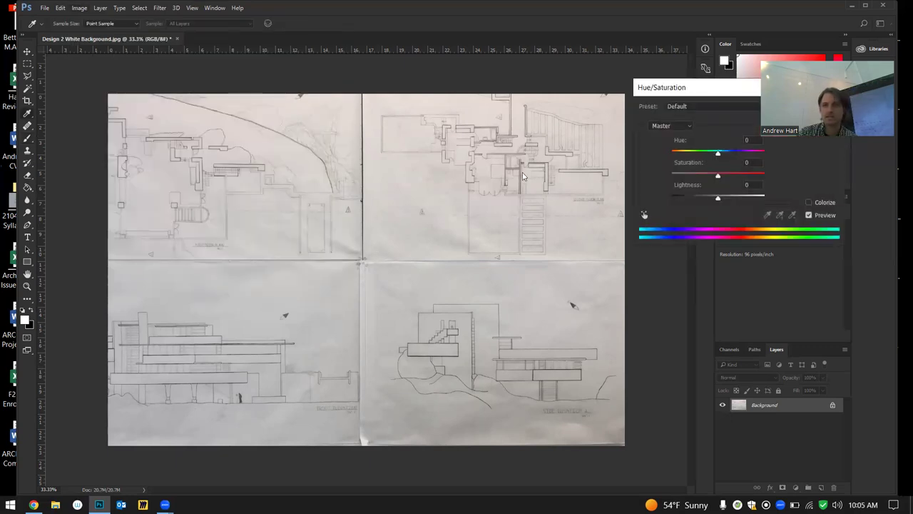
drag(528, 191, 580, 196)
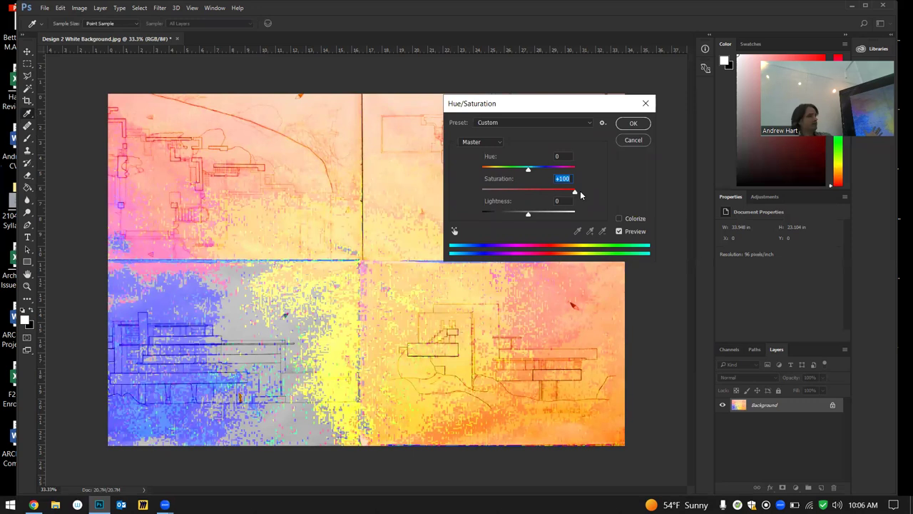
drag(579, 106, 791, 152)
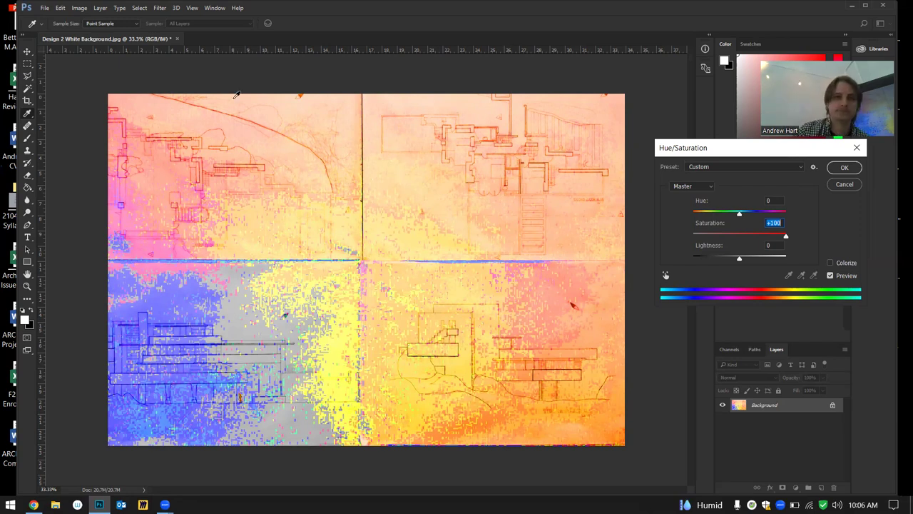
drag(749, 234, 690, 234)
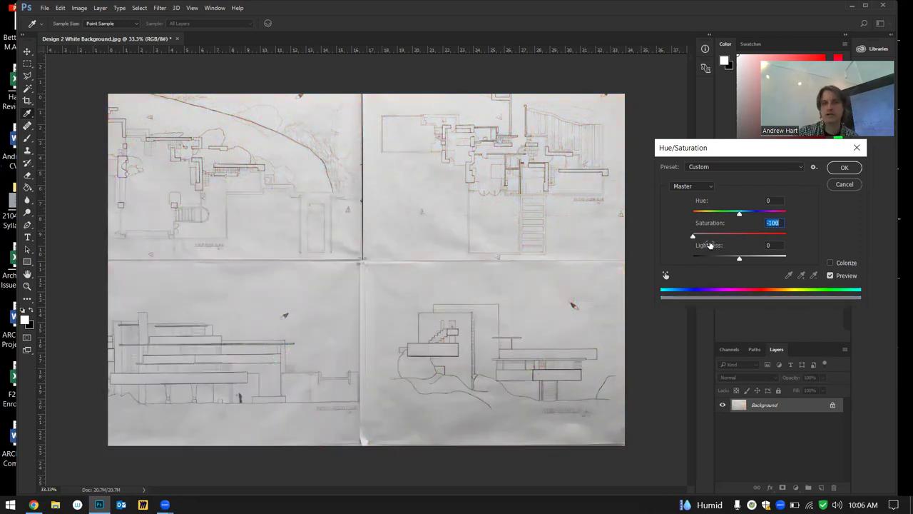
click(844, 168)
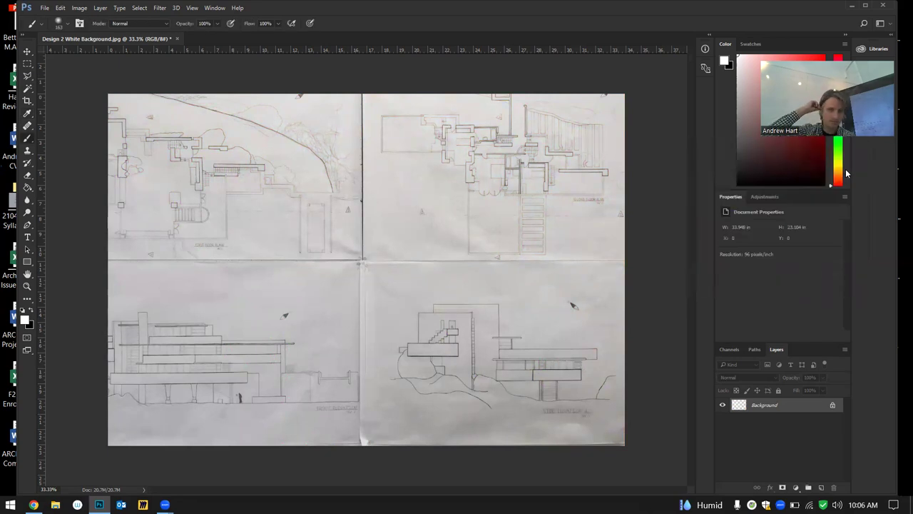
In Levels, set the black input to 121 and the white input to 200
key(ctrl+l)
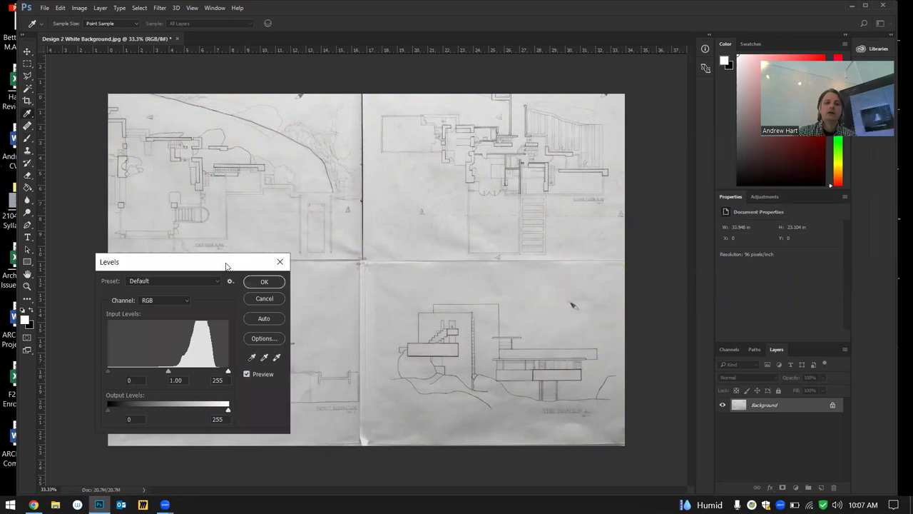
drag(225, 266, 775, 193)
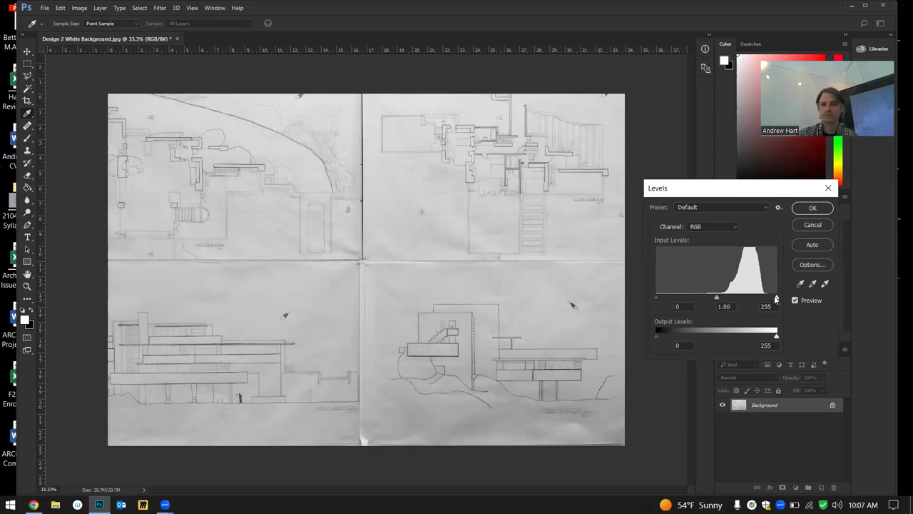
drag(655, 299, 714, 303)
drag(776, 298, 738, 302)
Try midtone gamma values of 1.60 and 0.72, then dismiss Levels without applying
click(737, 299)
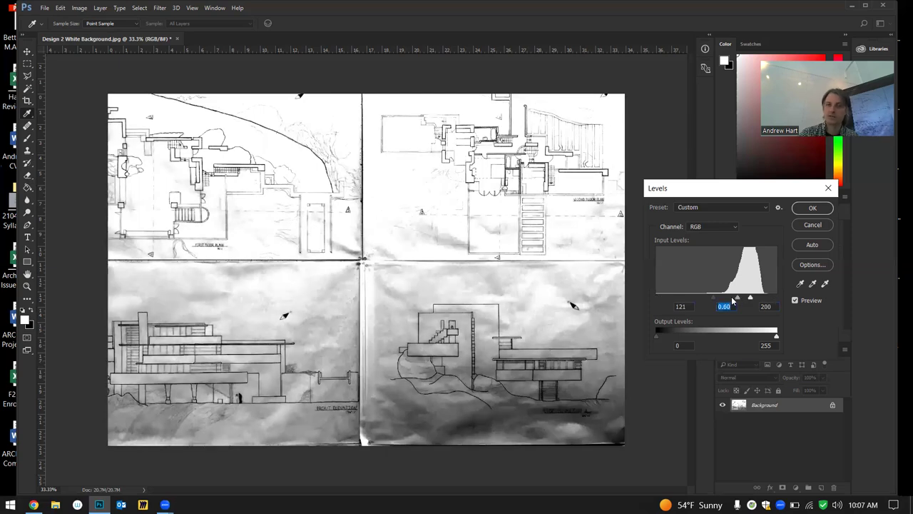
drag(738, 298, 725, 298)
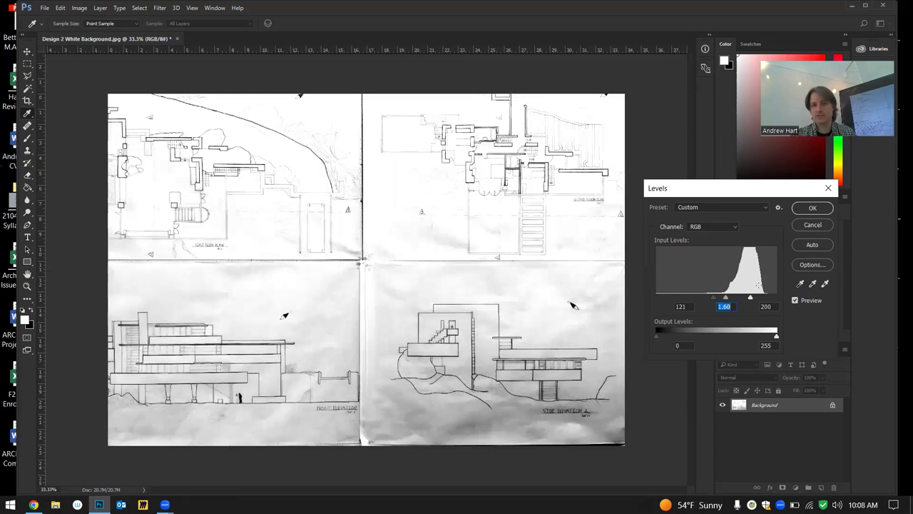
drag(725, 298, 737, 298)
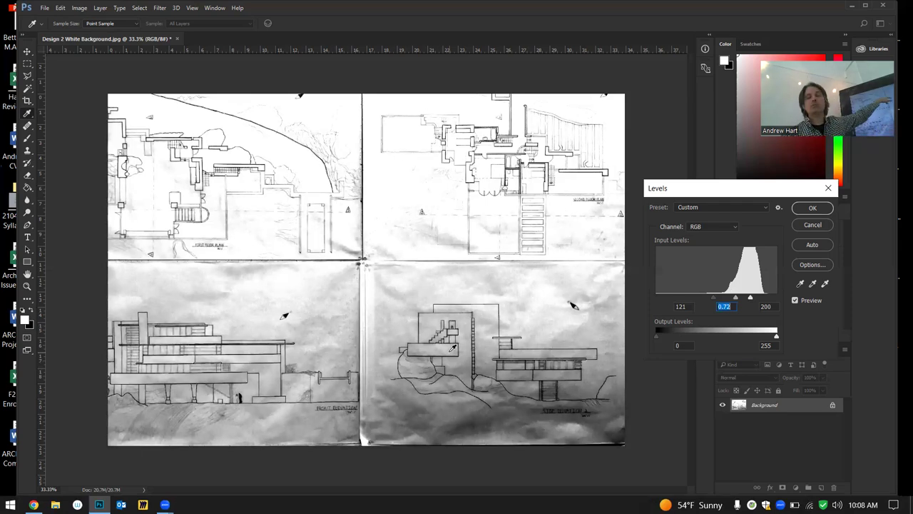
key(Return)
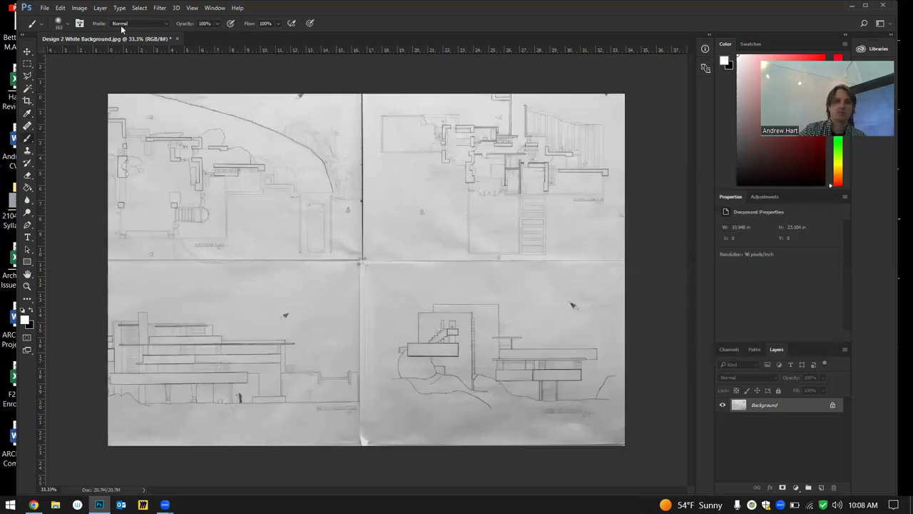
Marquee-select the upper-right plan and create a new 24 × 17 cm document at 150 pixels/inch
click(26, 68)
mouse_move(628, 90)
mouse_down()
mouse_move(481, 228)
mouse_move(394, 268)
mouse_move(362, 260)
mouse_up()
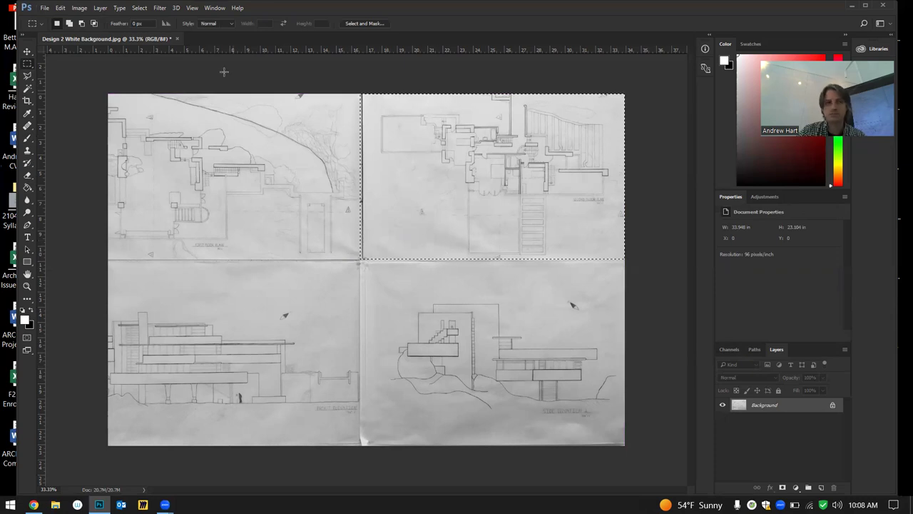
click(44, 9)
click(54, 20)
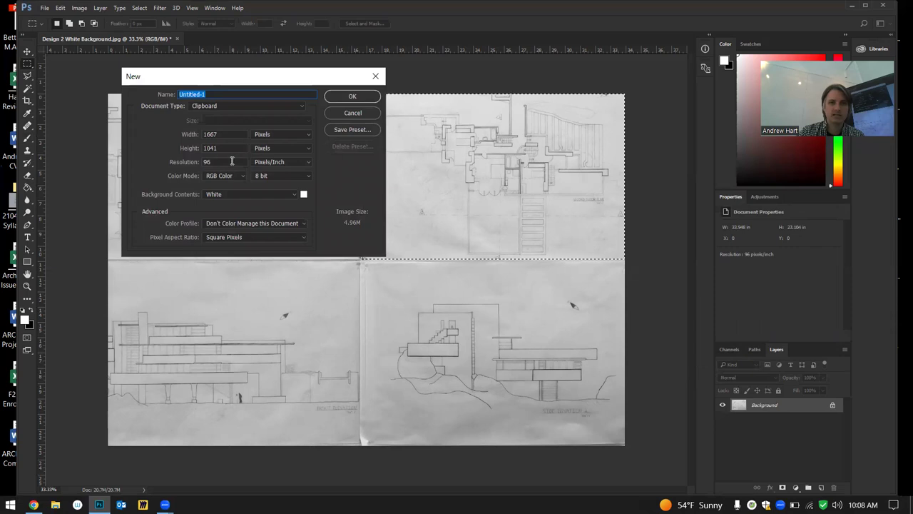
double_click(201, 162)
text(150)
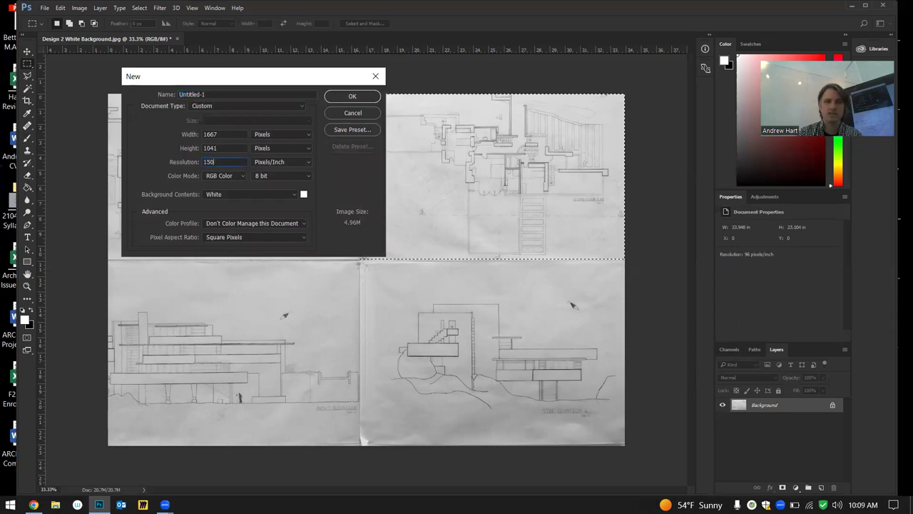
click(309, 133)
click(306, 156)
double_click(227, 135)
text(24)
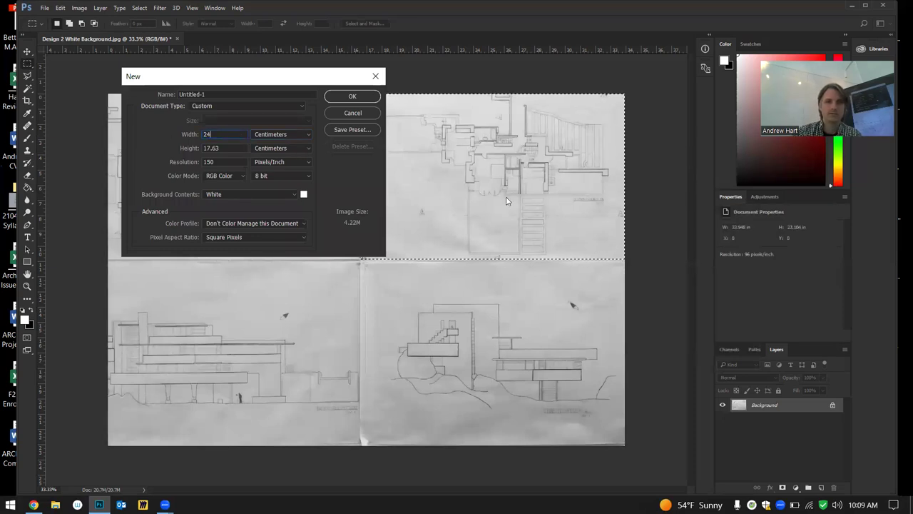
key(Tab)
text(17)
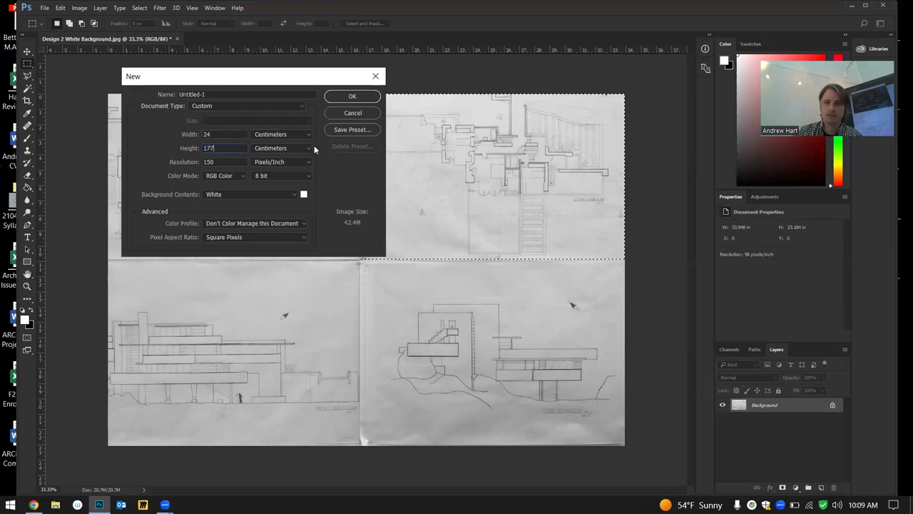
click(353, 98)
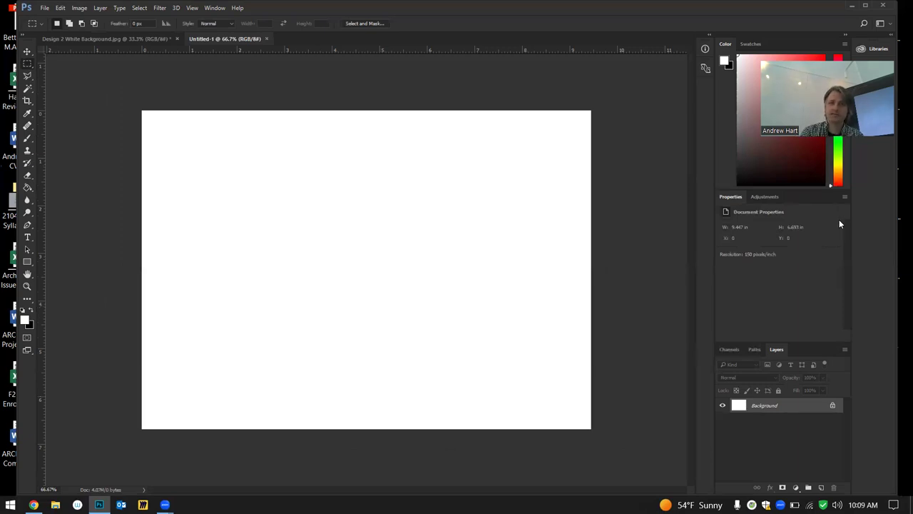
Paste the floor plan as Layer 1 and move it up and to the left
key(ctrl+v)
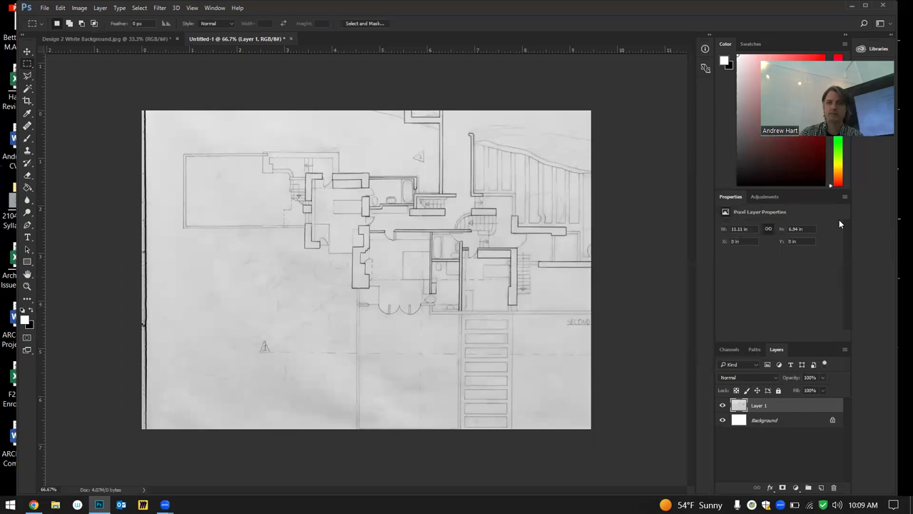
click(27, 51)
drag(371, 243, 309, 230)
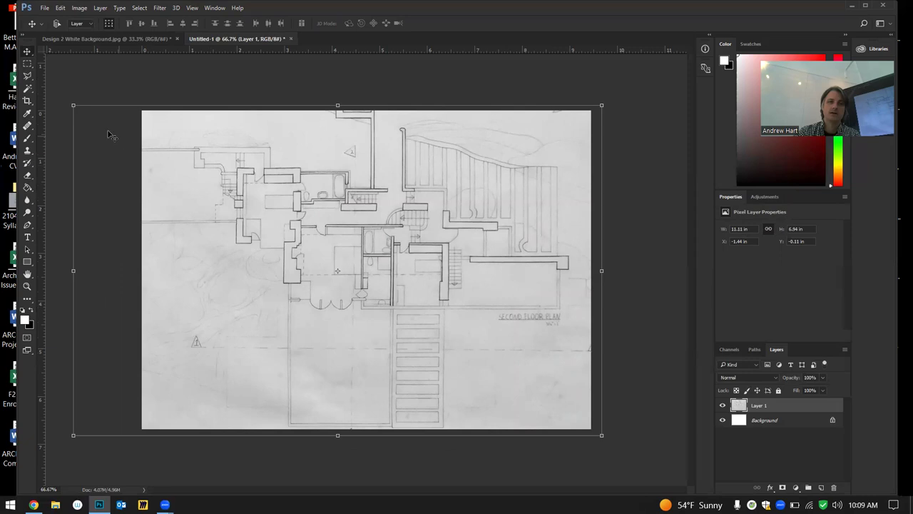
drag(166, 181, 115, 141)
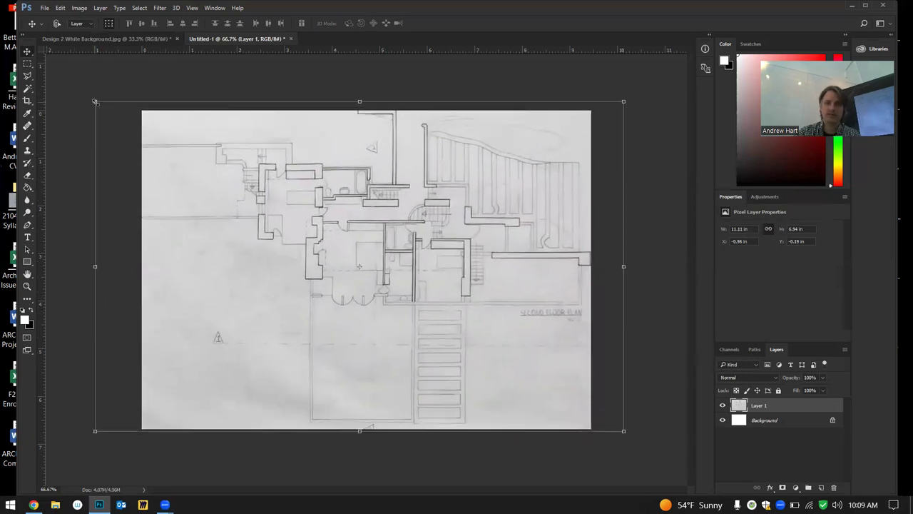
Try three corner rescalings, cancelling each to keep the plan at 11.11 x 6.94 in
drag(94, 102, 176, 174)
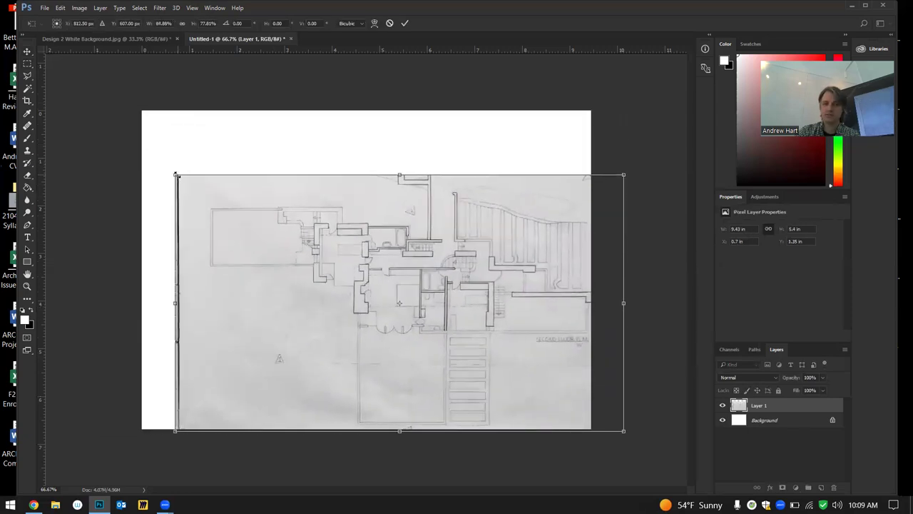
key(Escape)
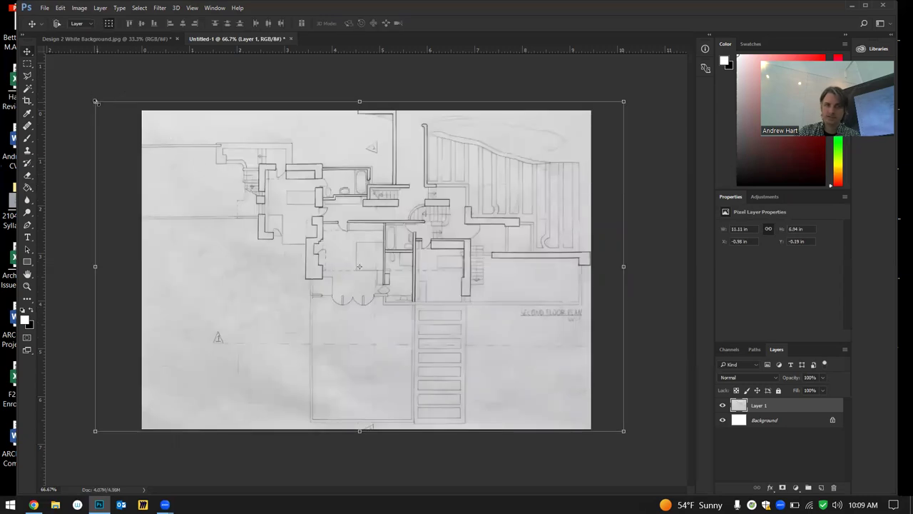
drag(97, 102, 323, 233)
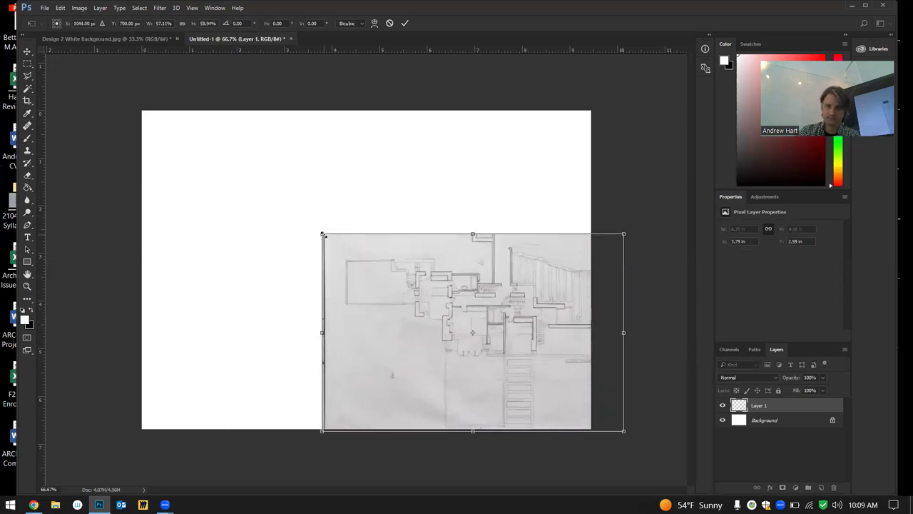
key(Escape)
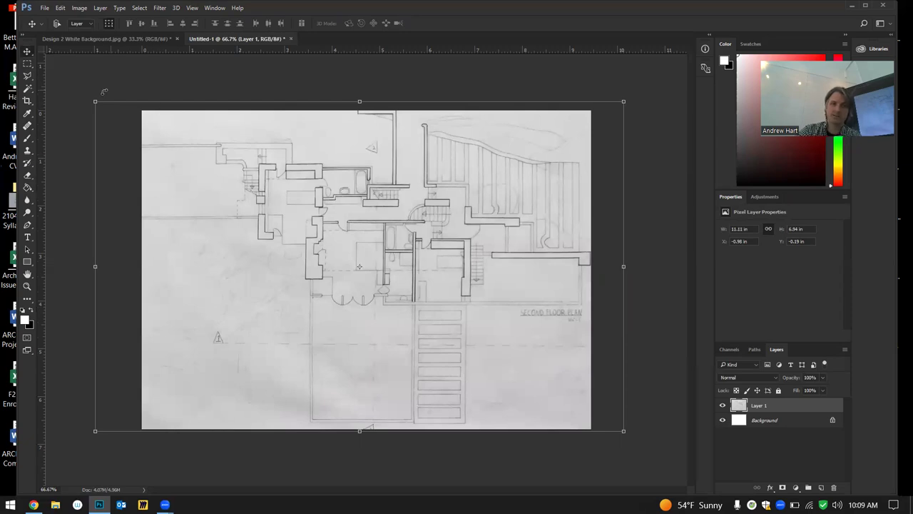
drag(95, 102, 330, 280)
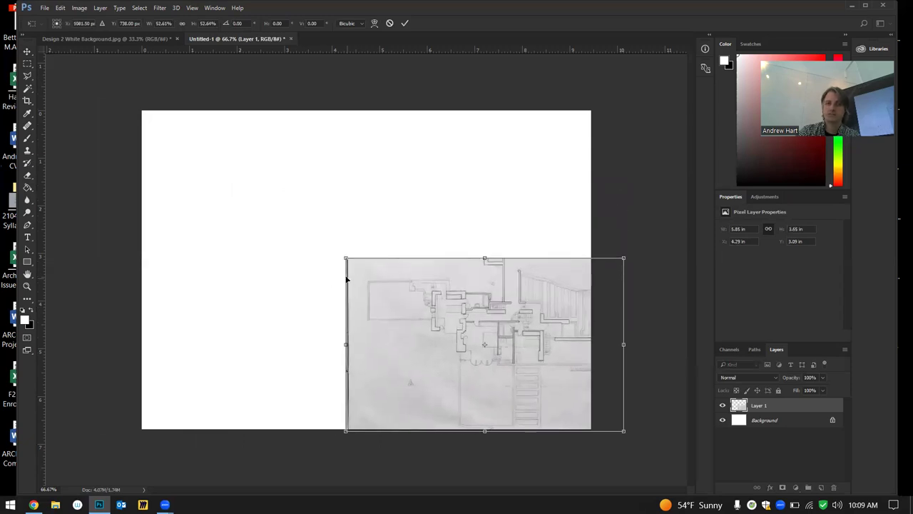
key(Escape)
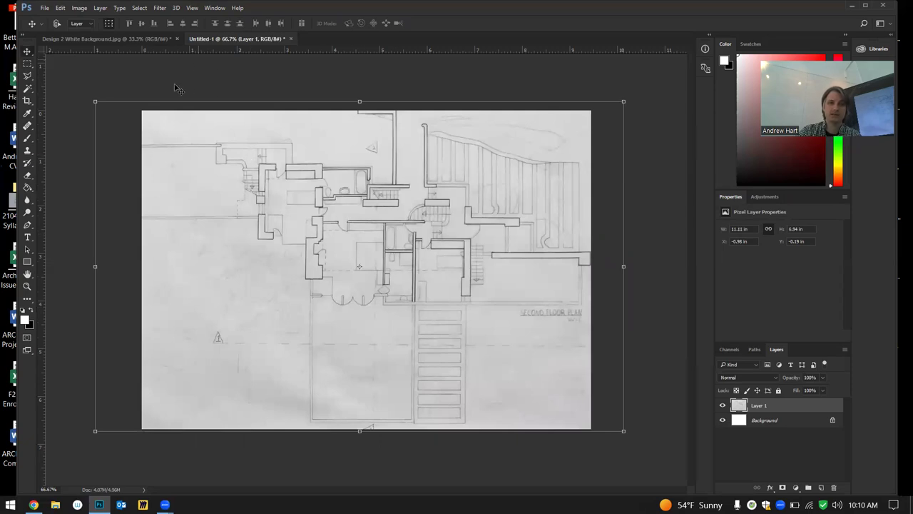
Scale the floor-plan layer to 75% with linked width and height, then nudge it right
click(60, 8)
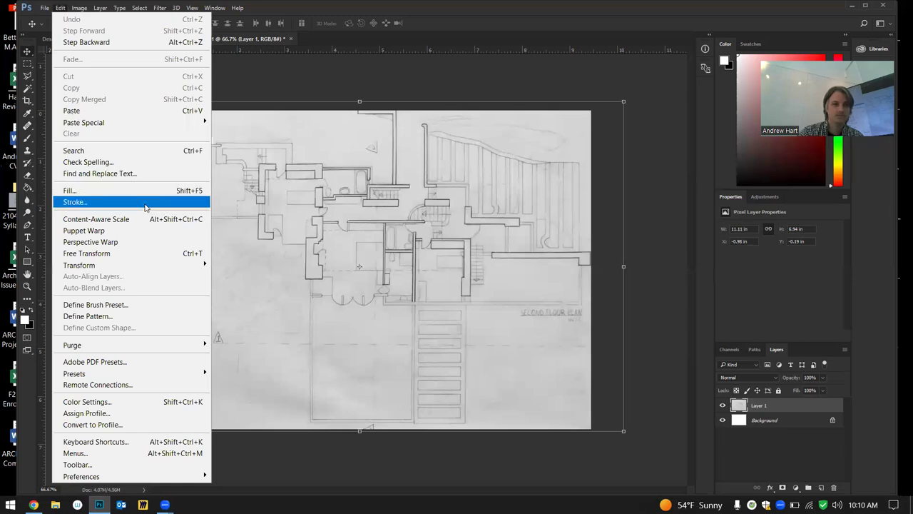
mouse_move(161, 266)
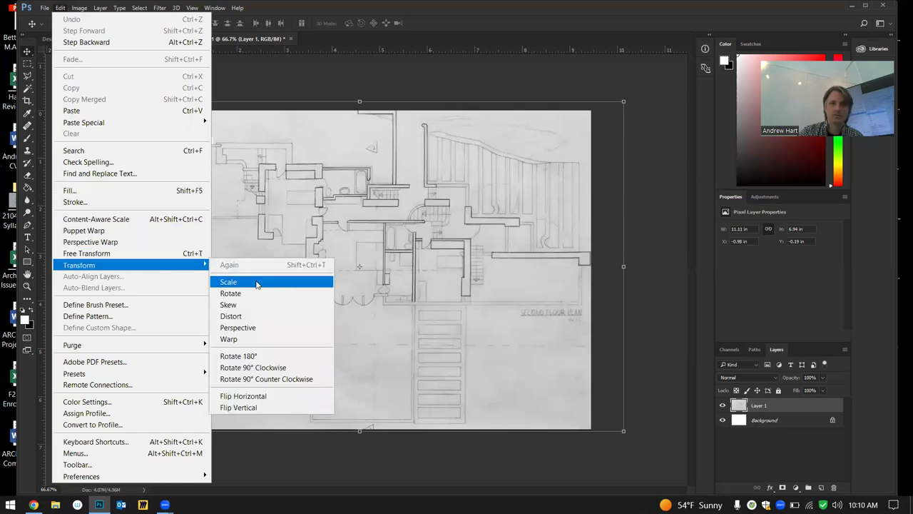
click(257, 282)
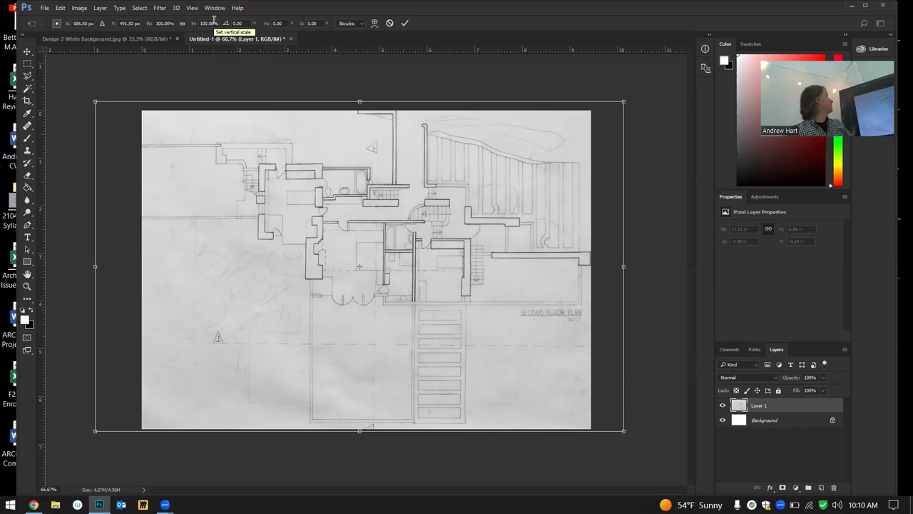
click(164, 22)
click(165, 22)
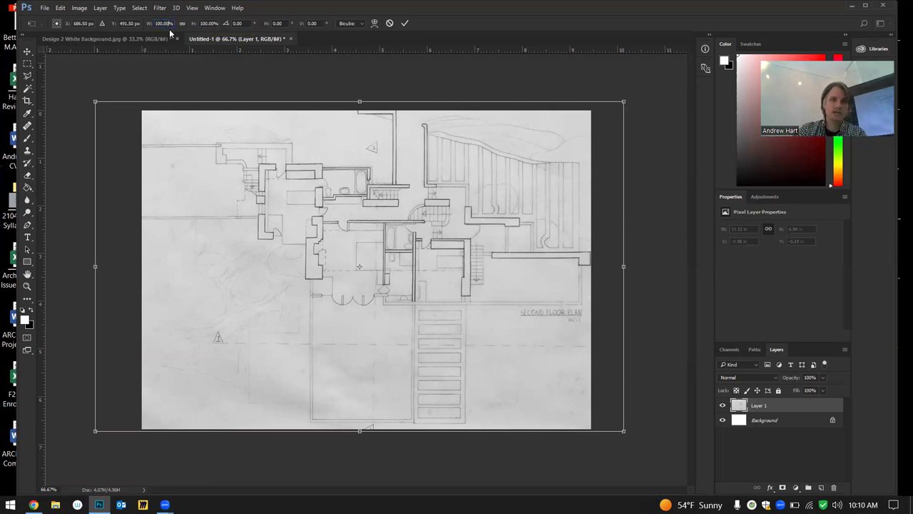
double_click(169, 23)
text(5)
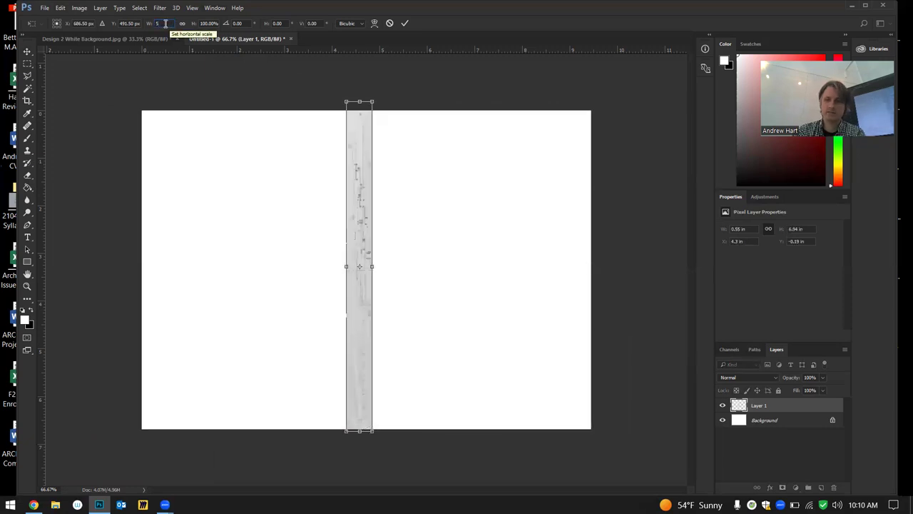
text(75)
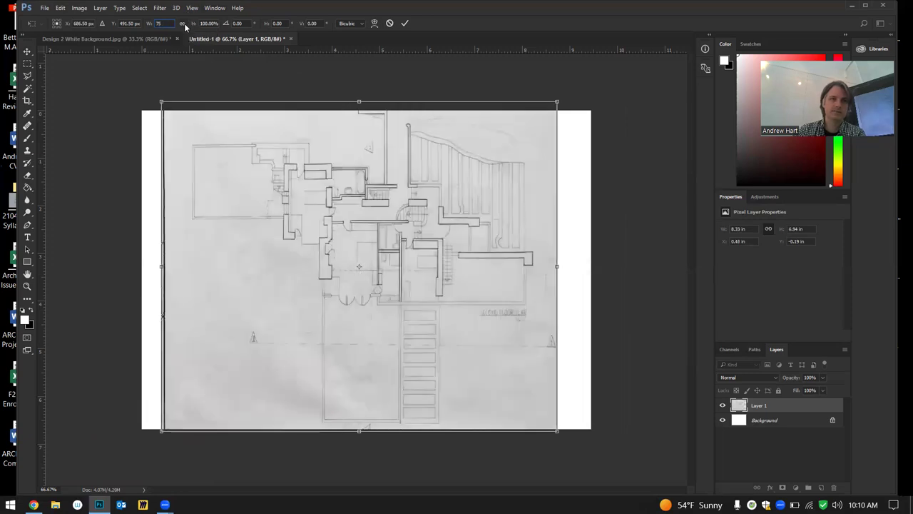
click(182, 24)
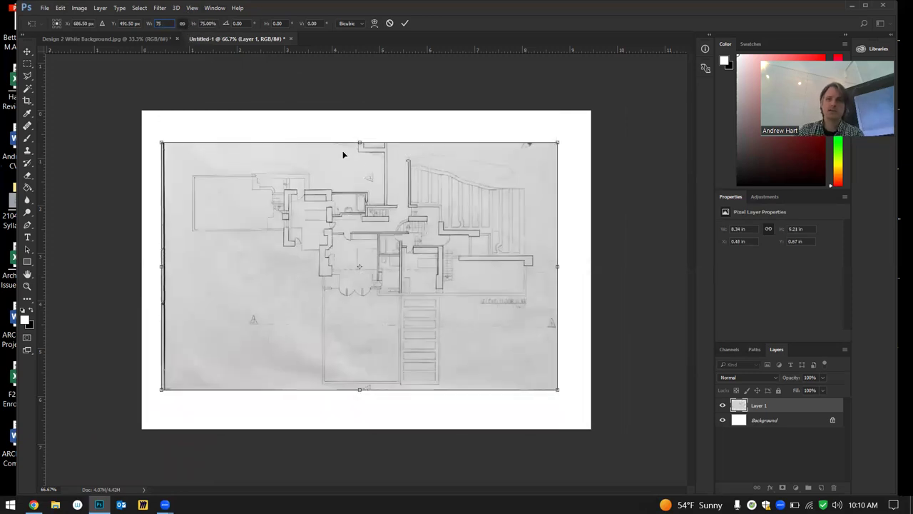
click(28, 61)
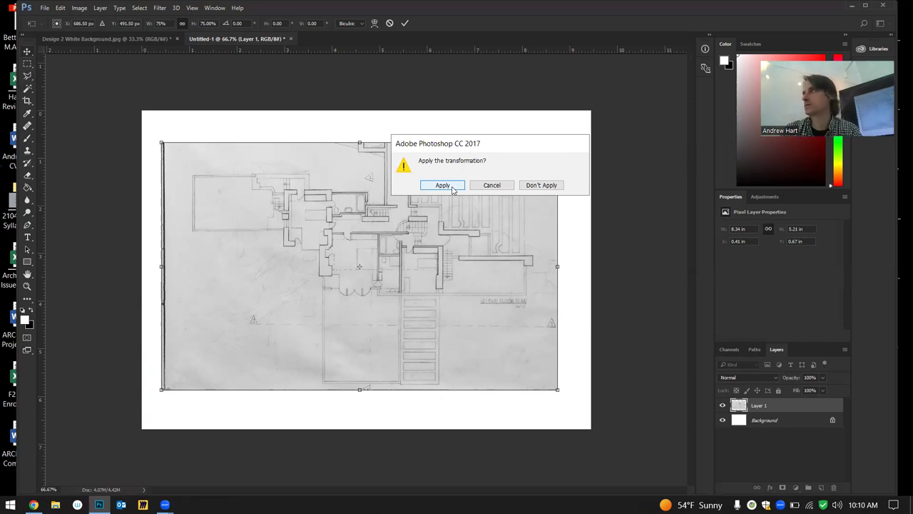
click(451, 188)
mouse_move(430, 212)
mouse_down()
mouse_move(435, 202)
mouse_move(441, 220)
mouse_up()
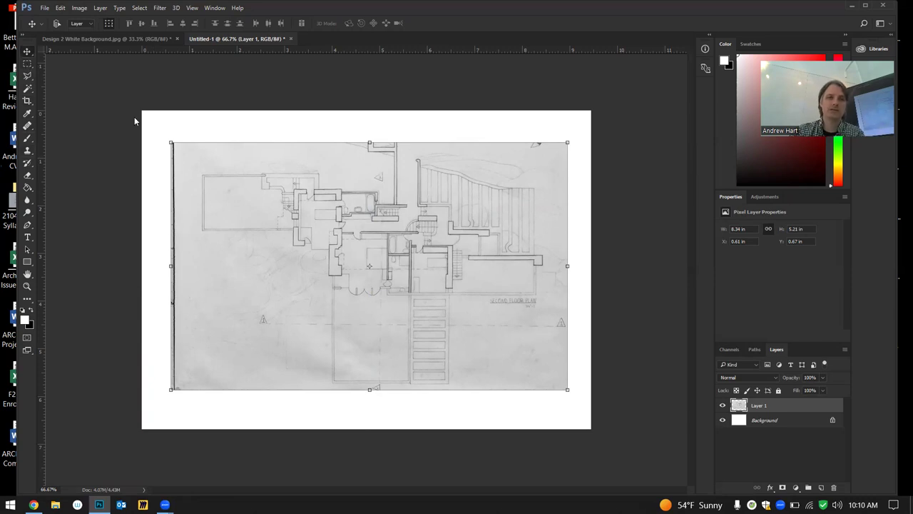
Cut away the dark line strip at the plan's left edge and nudge the drawing about 0.27 in left
key(m)
mouse_move(163, 134)
mouse_down()
mouse_move(171, 147)
mouse_move(152, 408)
mouse_move(182, 414)
mouse_up()
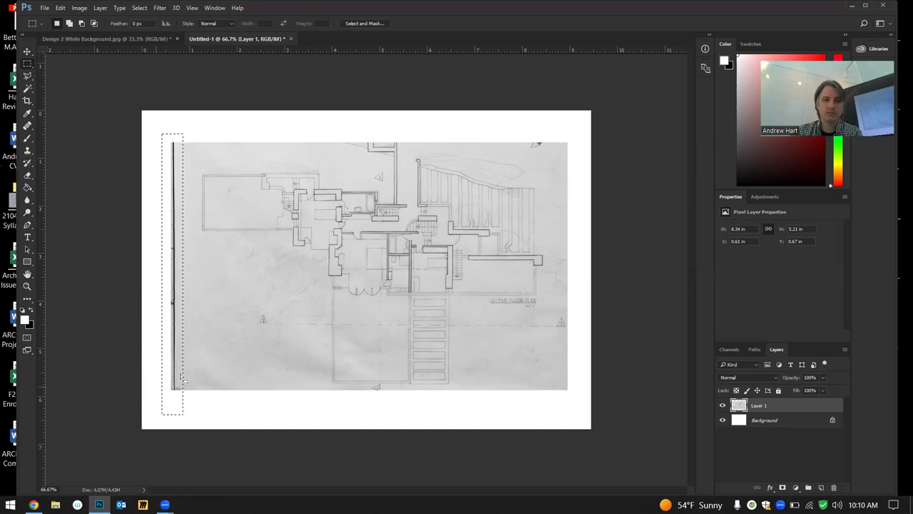
scroll(180, 378, up, 2)
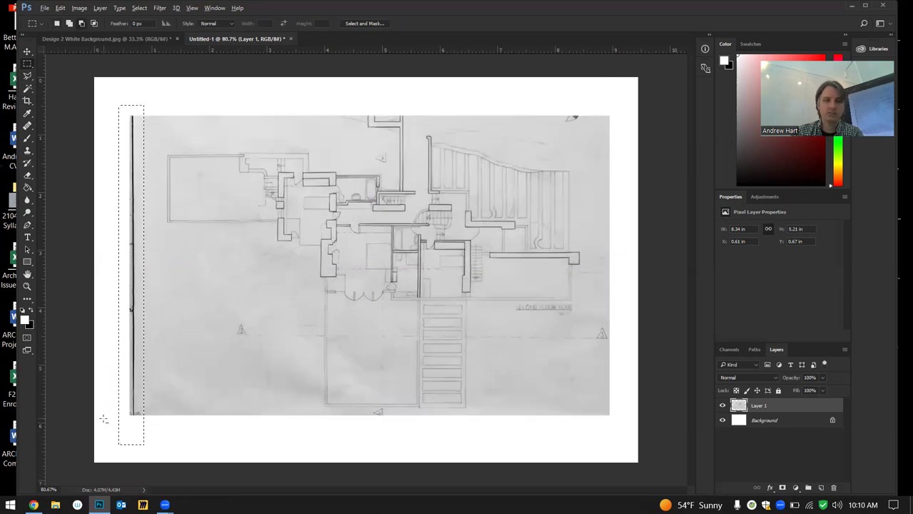
scroll(104, 419, up, 6)
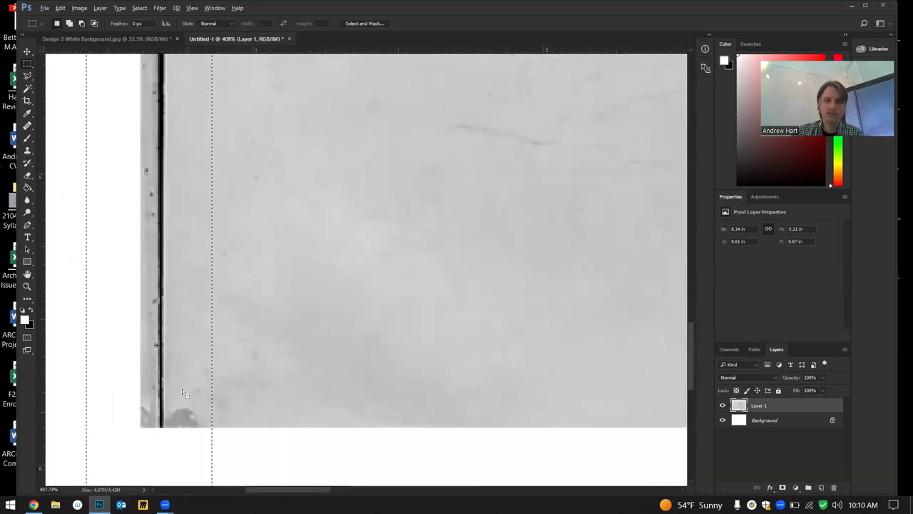
scroll(201, 386, down, 6)
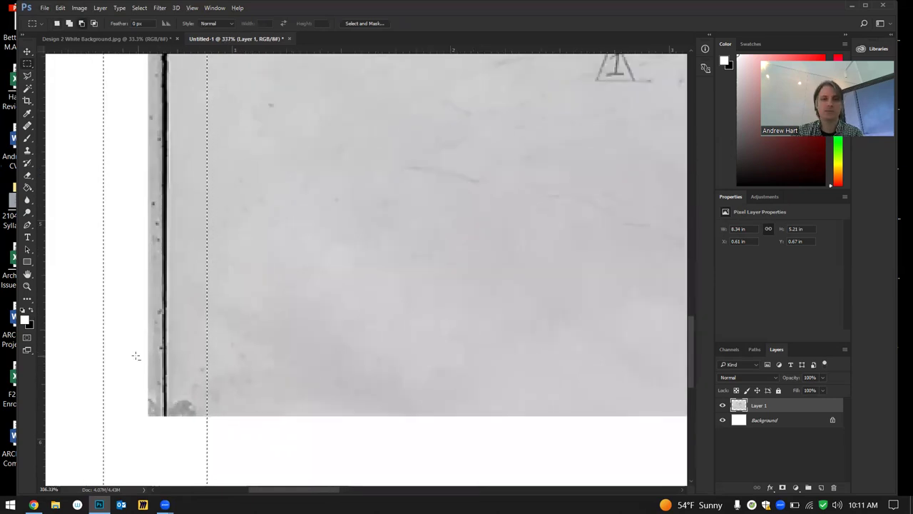
scroll(152, 351, down, 1)
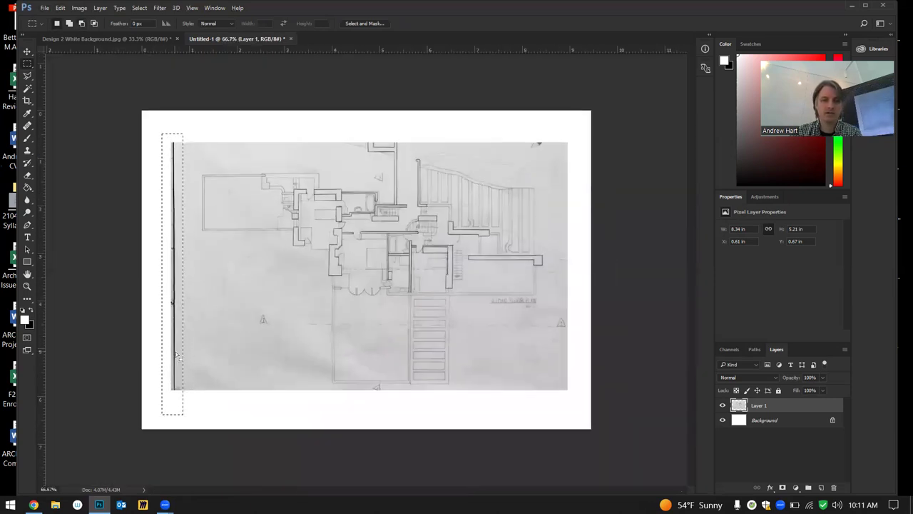
key(ctrl+x)
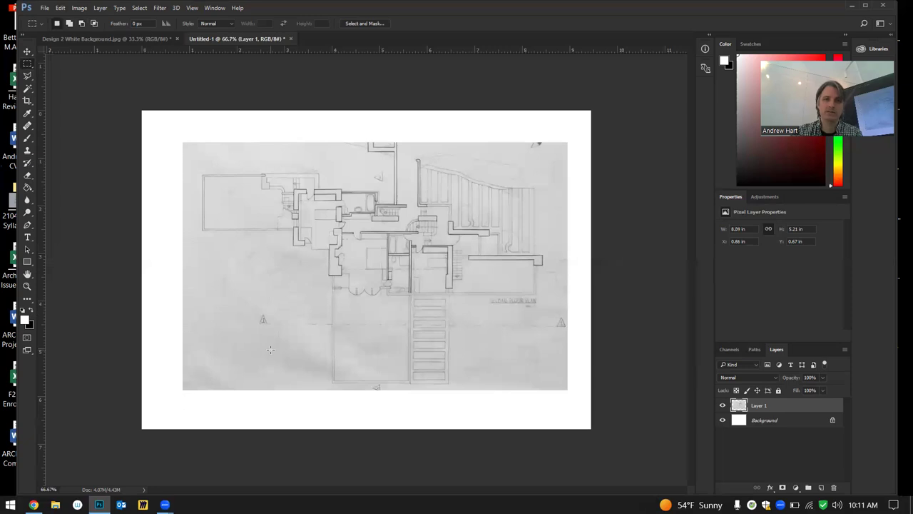
click(29, 54)
drag(322, 236, 309, 235)
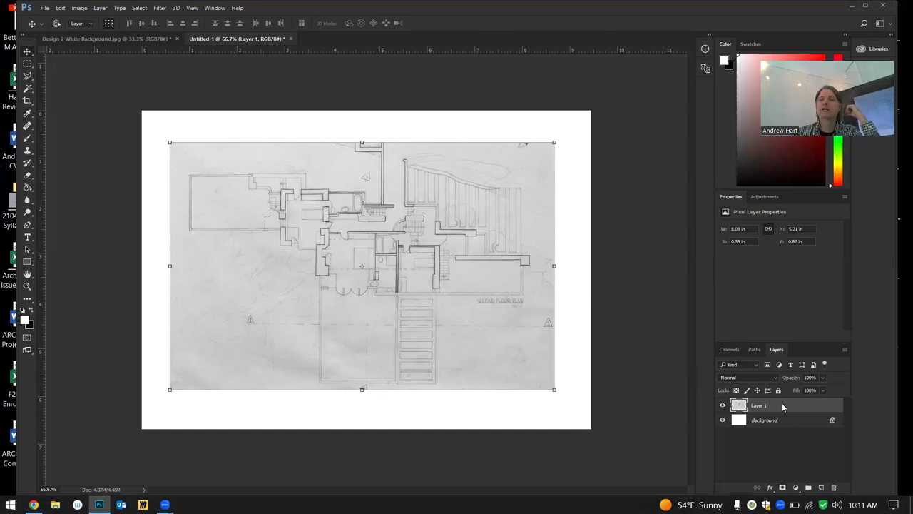
Duplicate Layer 1 twice, creating Layer 1 copy and Layer 1 copy 2
right_click(783, 407)
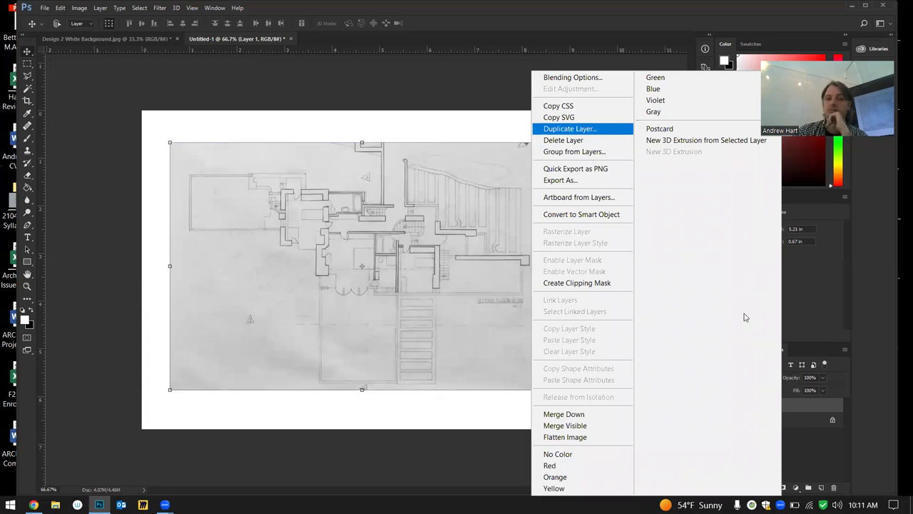
click(607, 131)
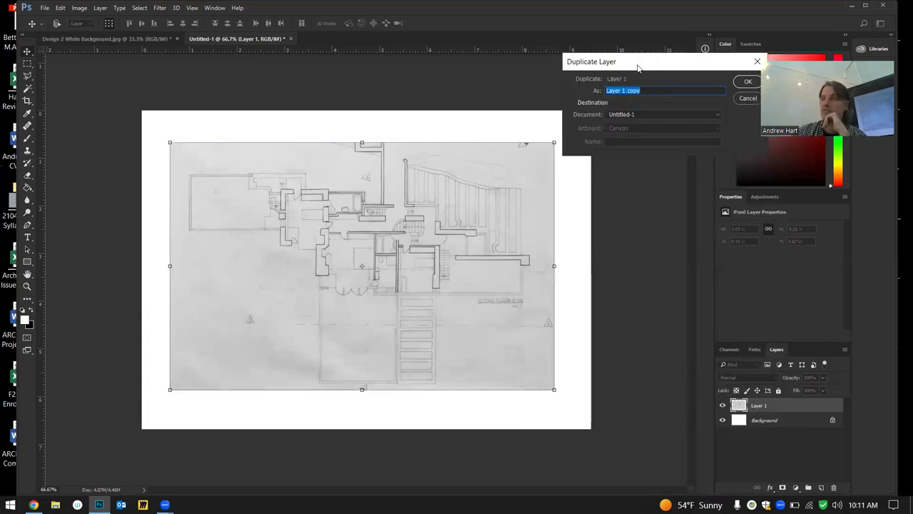
drag(639, 68, 553, 83)
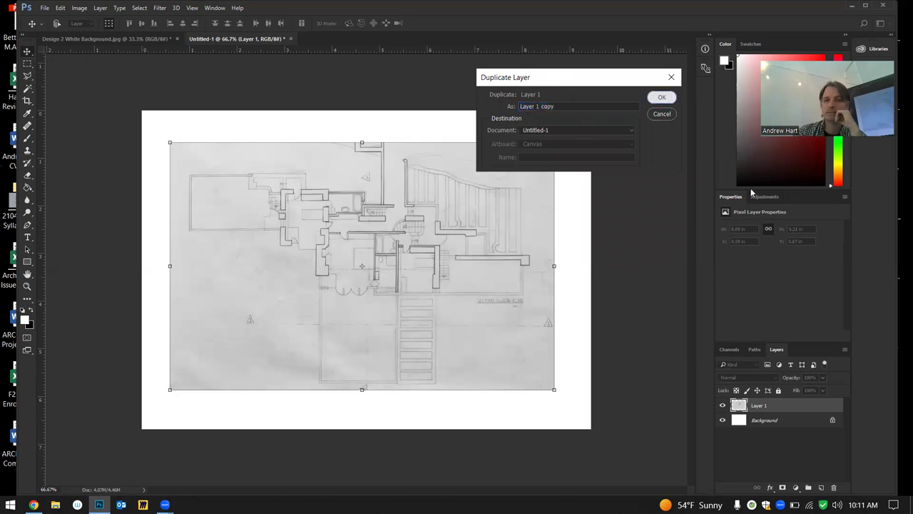
click(663, 97)
right_click(801, 405)
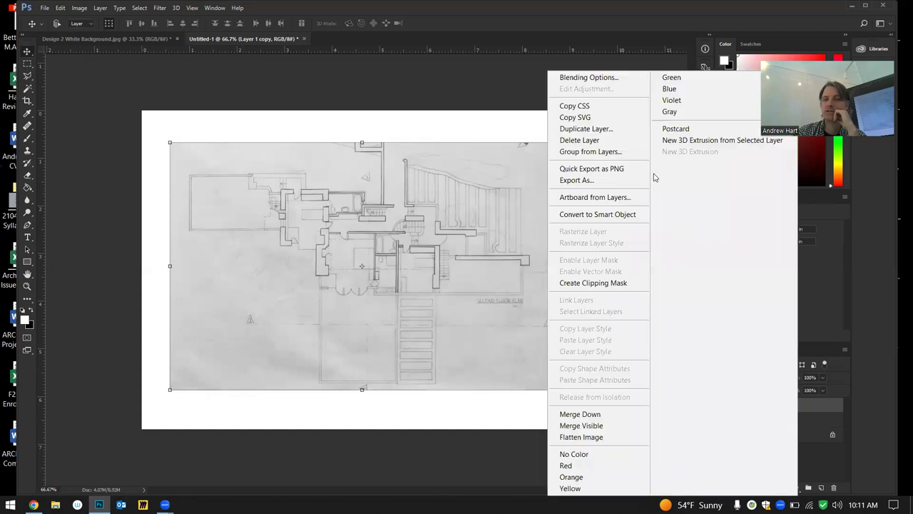
click(607, 129)
key(Return)
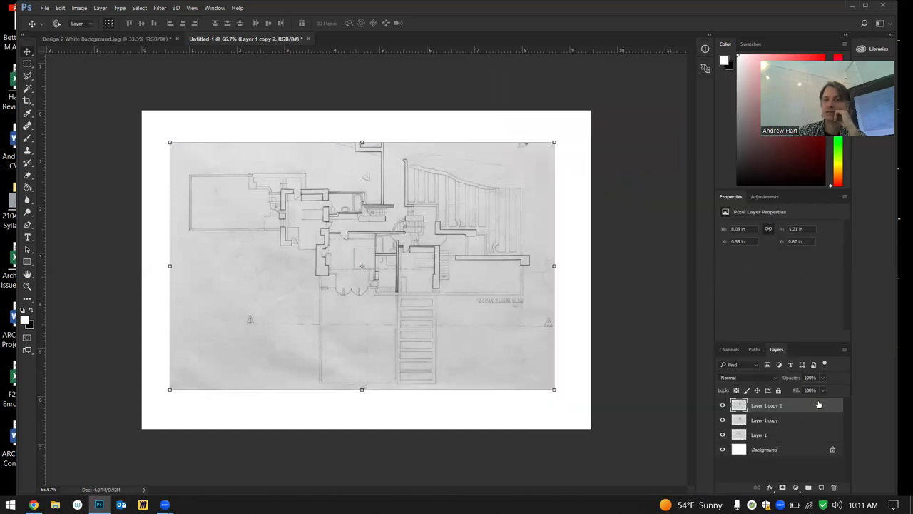
Make Layer 1 copy 3, then select and delete copies 2 and 3, keeping Layer 1 copy
right_click(775, 405)
click(782, 422)
right_click(785, 421)
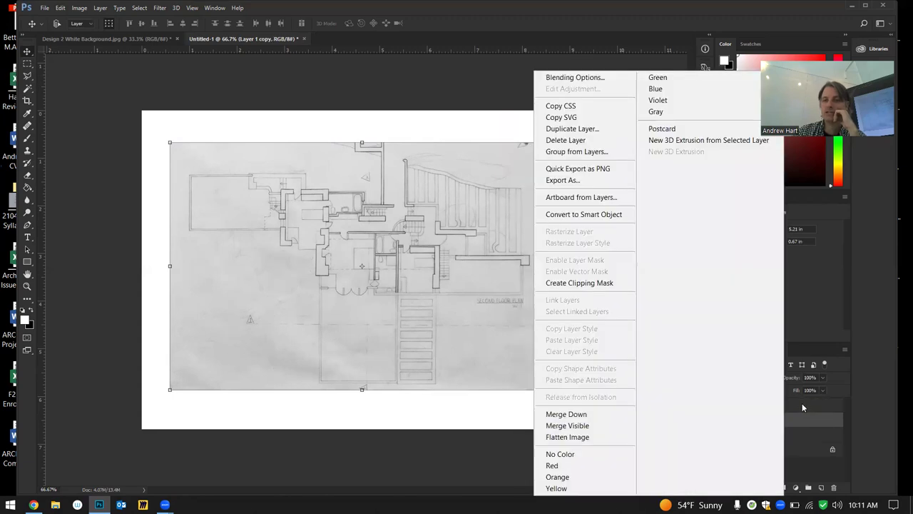
click(598, 130)
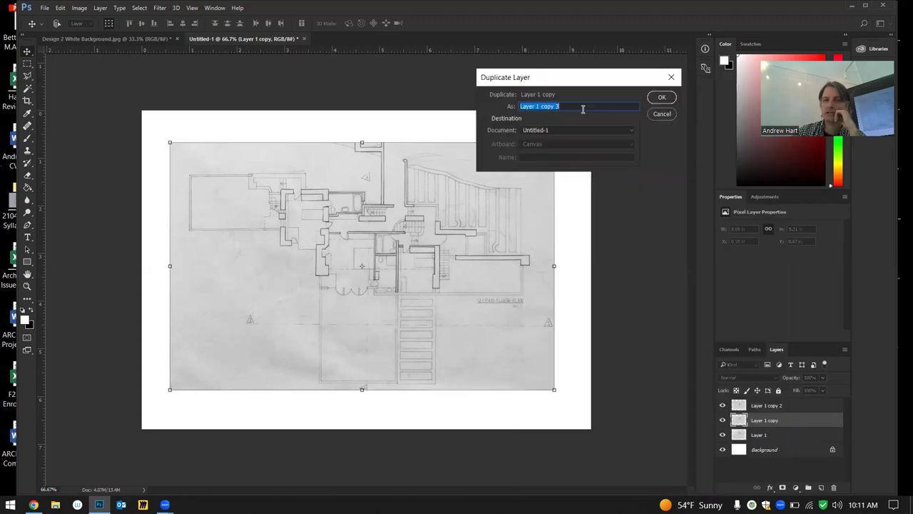
click(663, 98)
key(alt+bracketright)
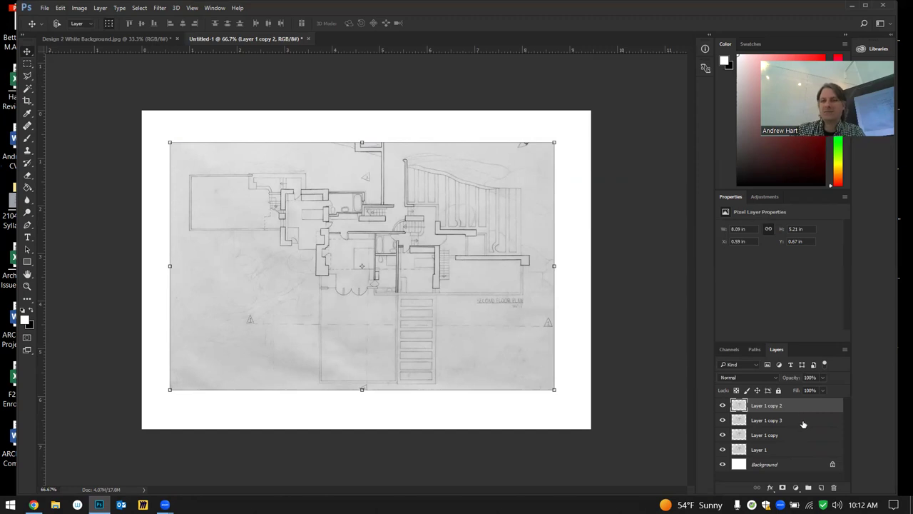
shift+click(784, 421)
key(Delete)
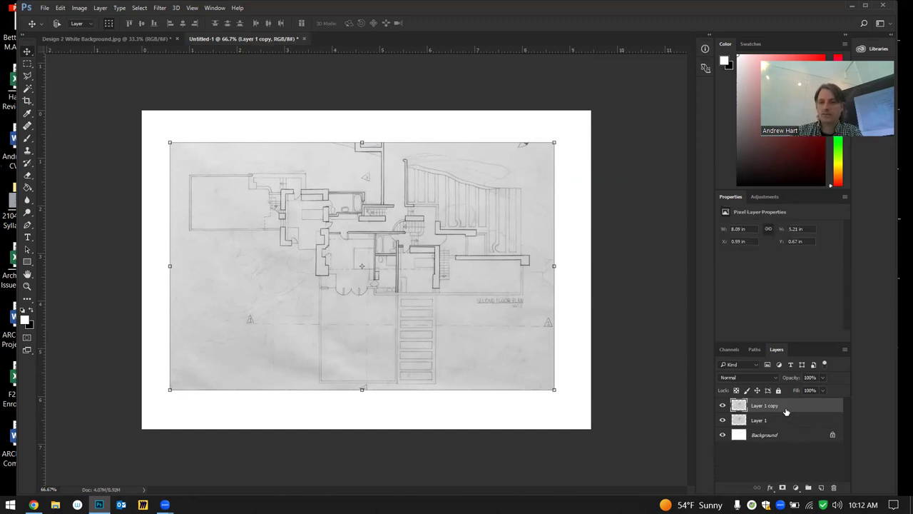
Delete the Layer 1 copy layer, leaving only Layer 1 above Background
right_click(785, 413)
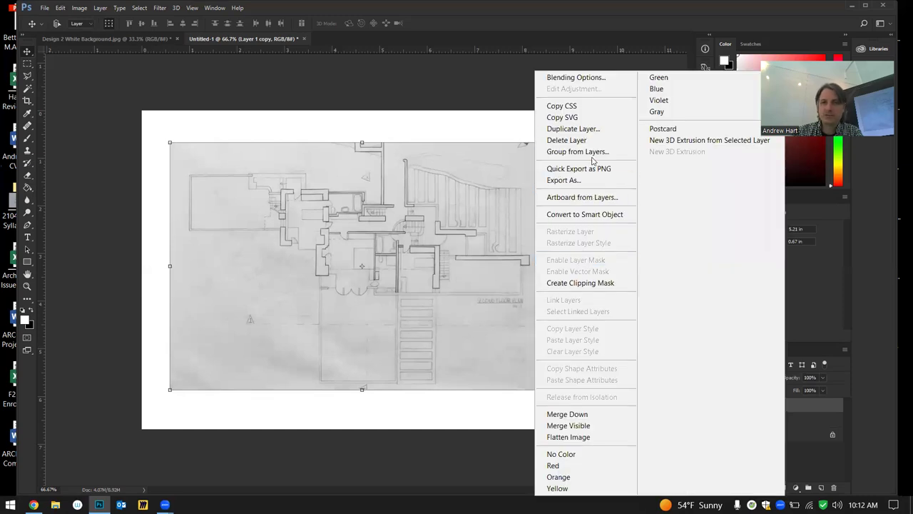
click(796, 410)
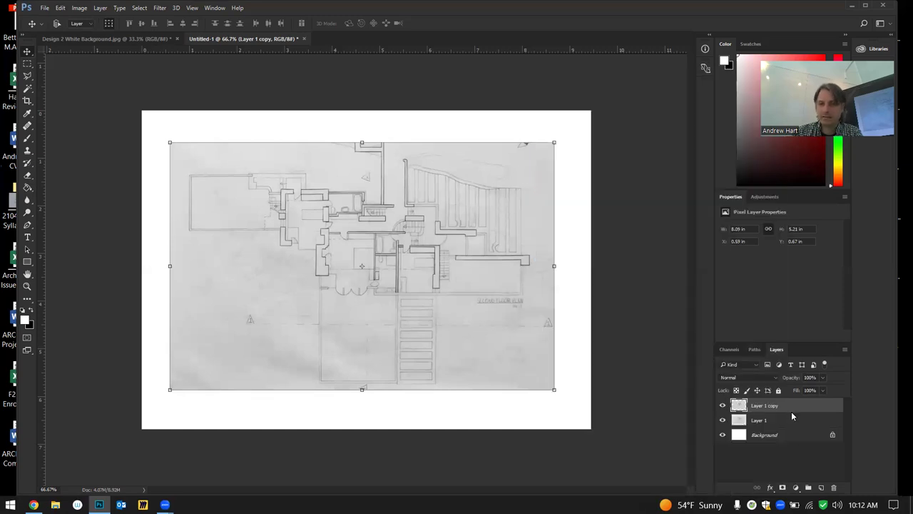
right_click(792, 416)
right_click(804, 408)
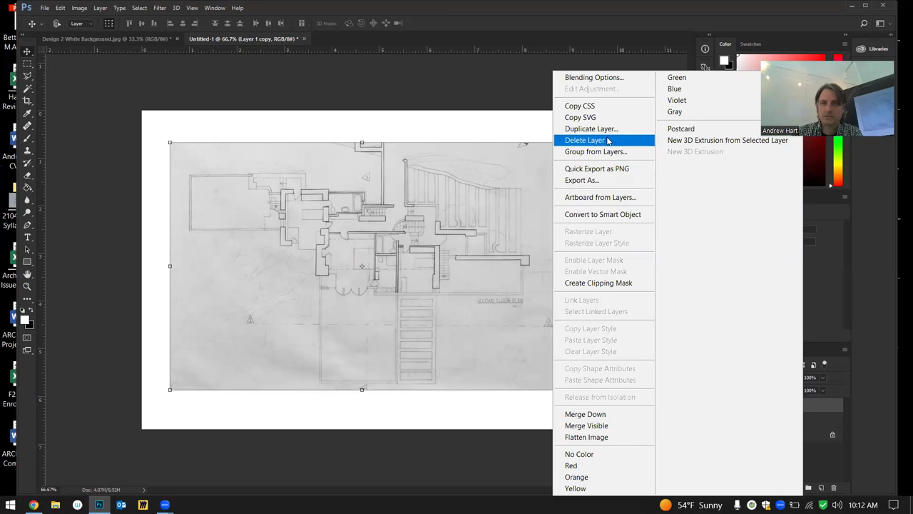
click(608, 140)
click(442, 186)
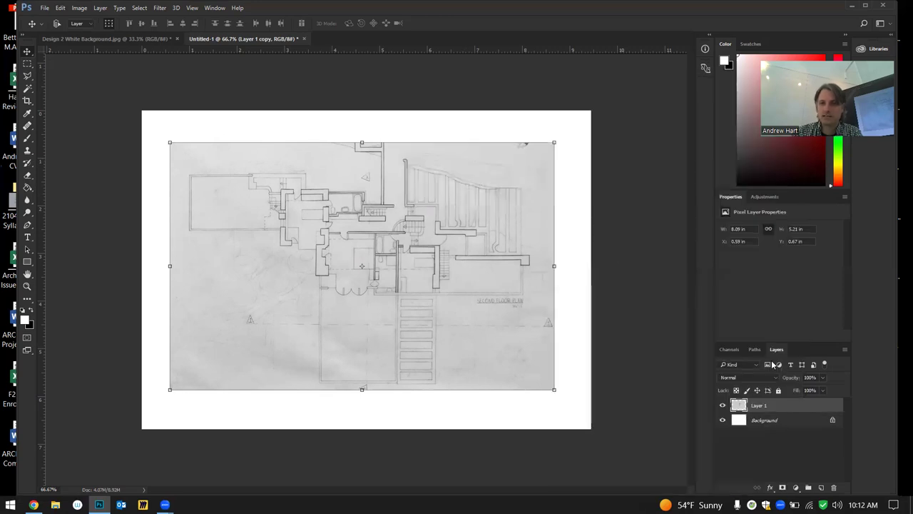
right_click(762, 408)
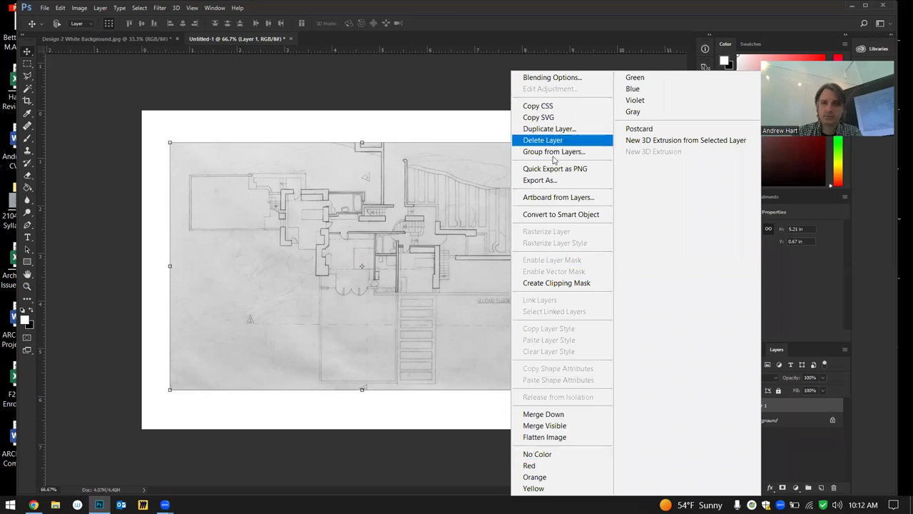
click(795, 411)
Rename Layer 1 to 'Original Drawing GRAY' in the Layers panel
double_click(762, 405)
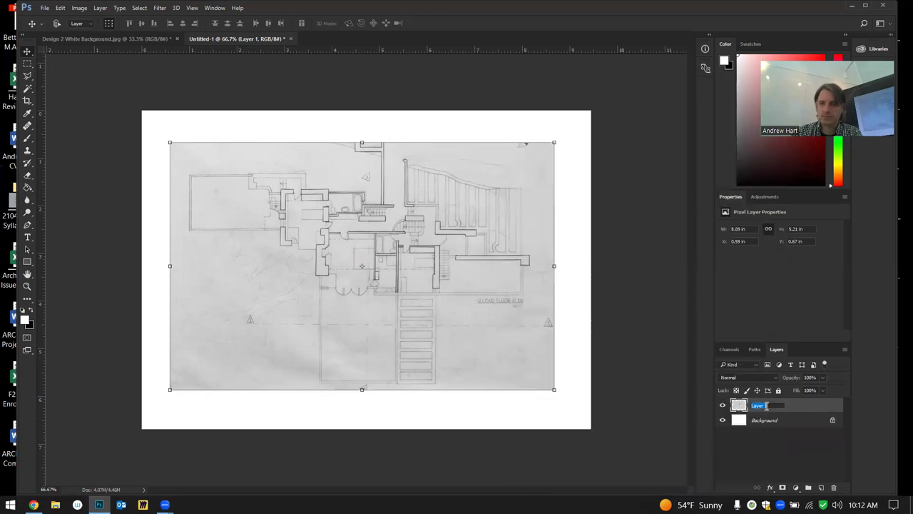
text(Original)
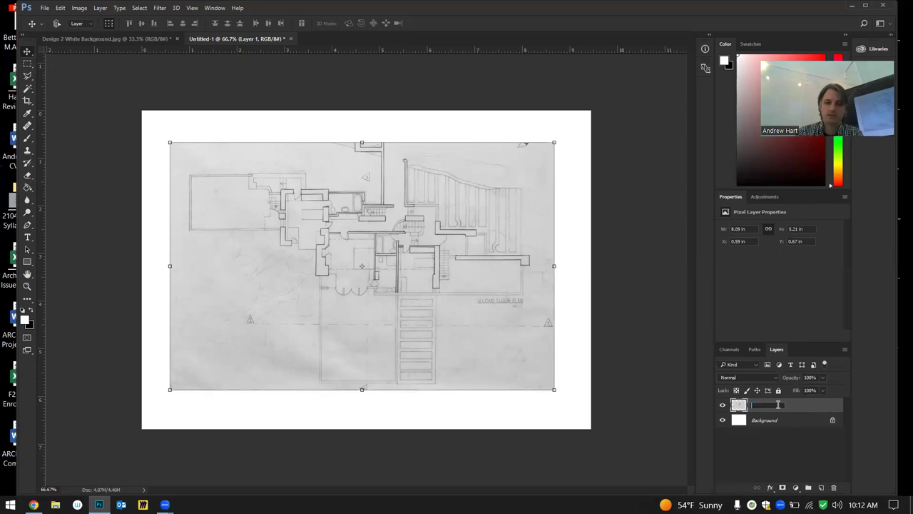
text( Drawing GRAY)
click(660, 441)
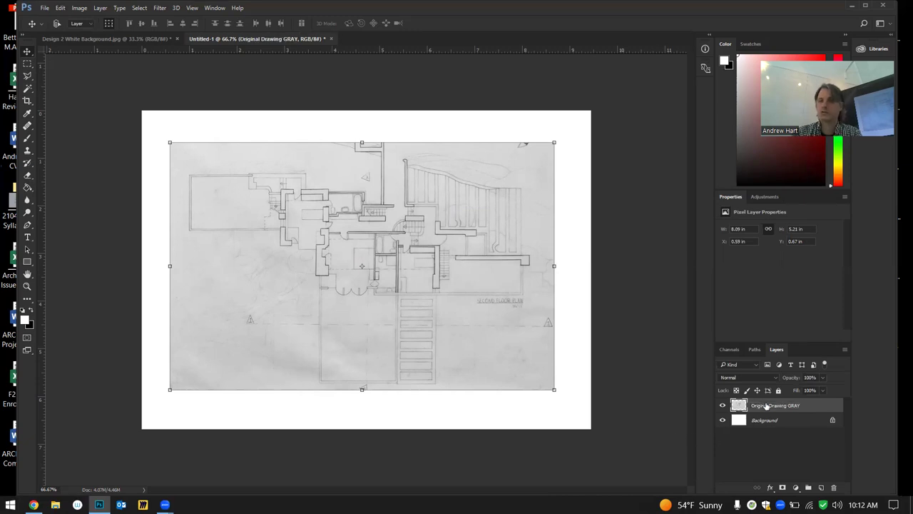
right_click(768, 408)
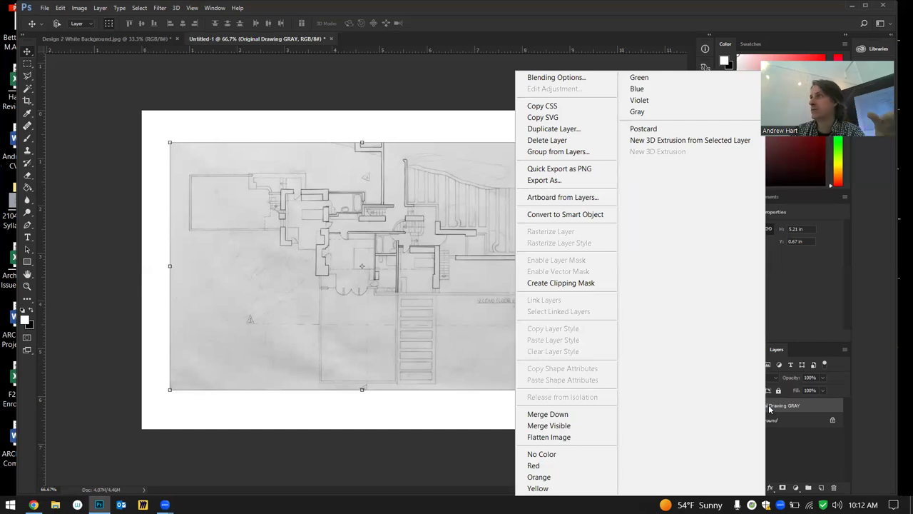
Duplicate the Original Drawing GRAY layer as a new layer named 'Level Edit'
right_click(810, 407)
click(620, 129)
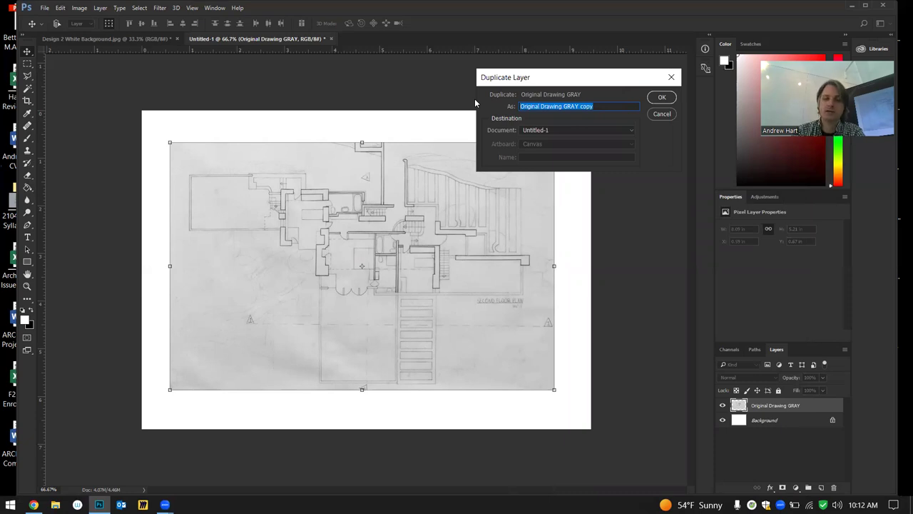
text(Level Edit)
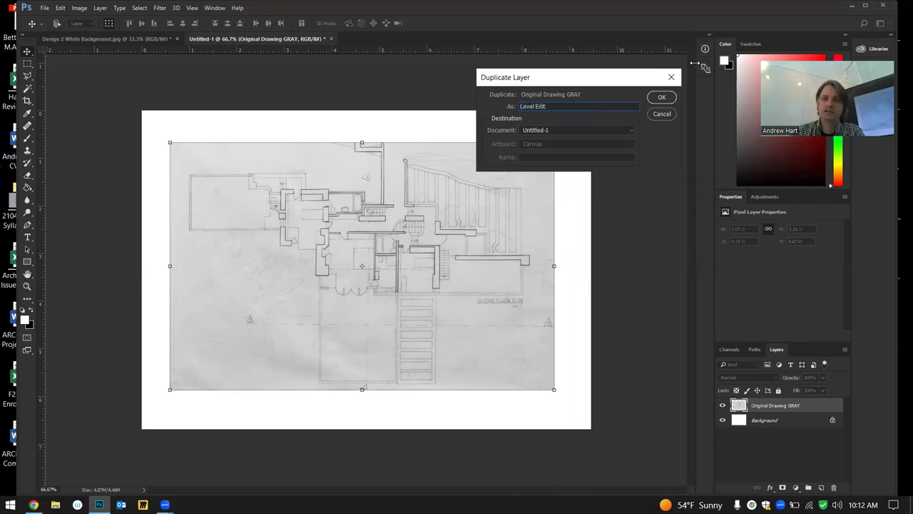
click(666, 97)
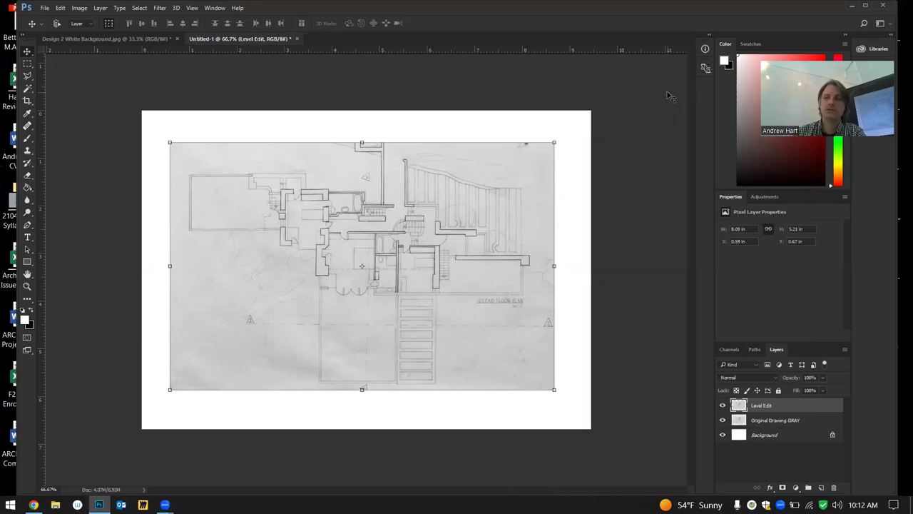
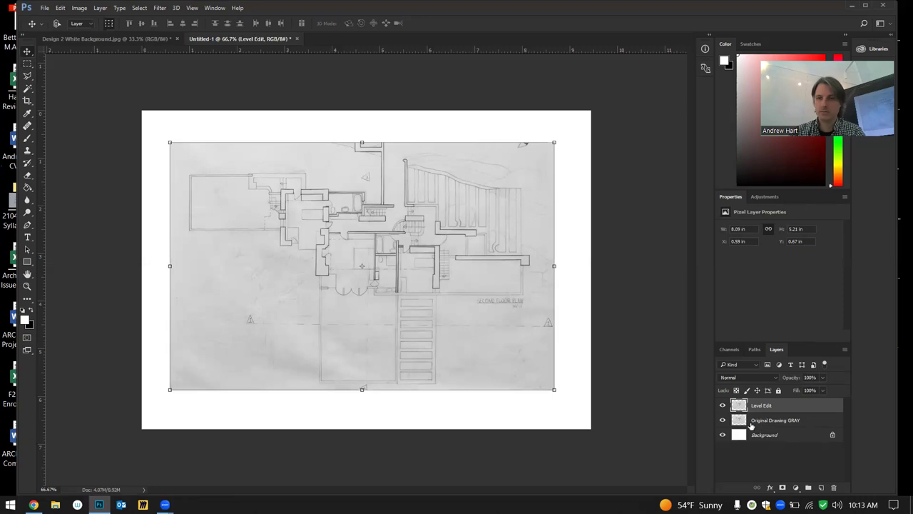
Hide the Original Drawing GRAY layer, keep Level Edit active, and switch to the Rectangular Marquee tool
click(745, 423)
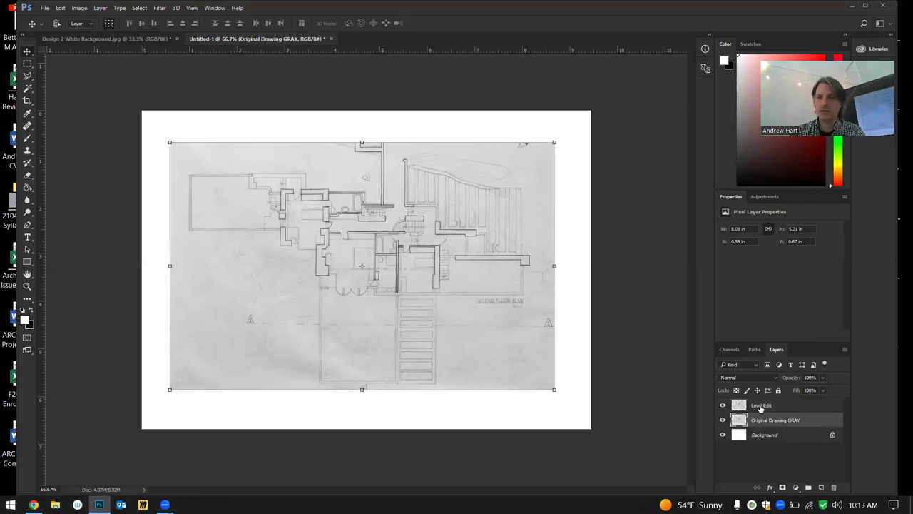
click(761, 410)
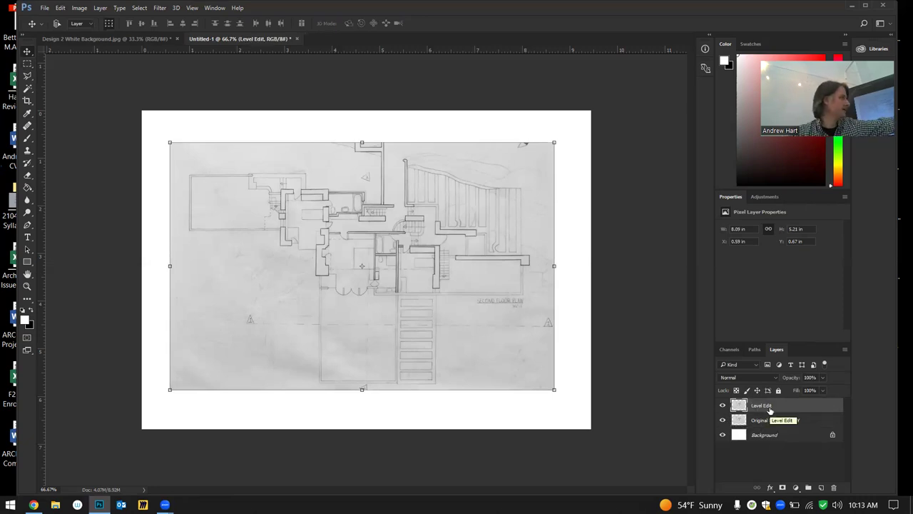
click(722, 421)
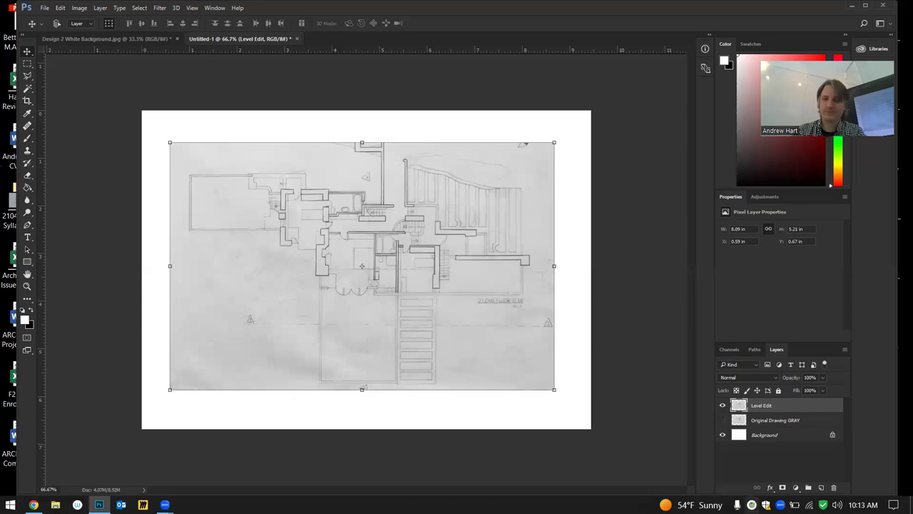
click(27, 64)
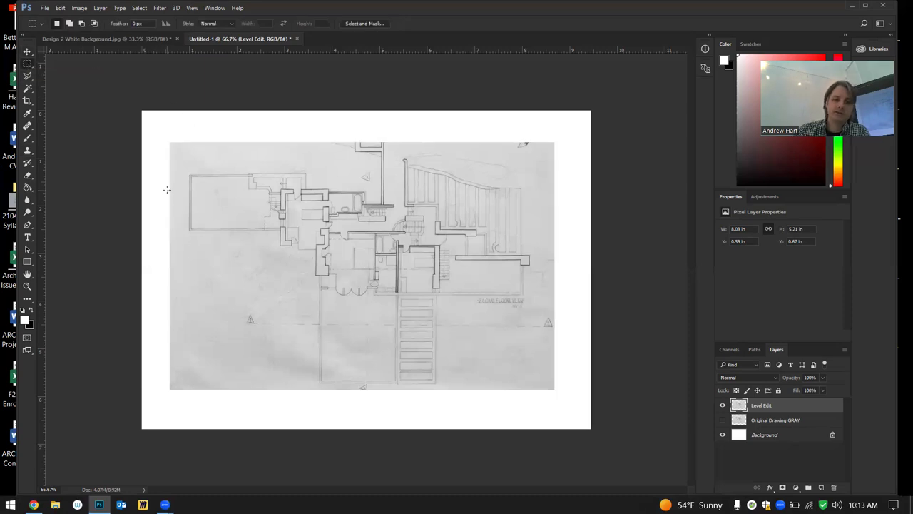
key(ctrl+l)
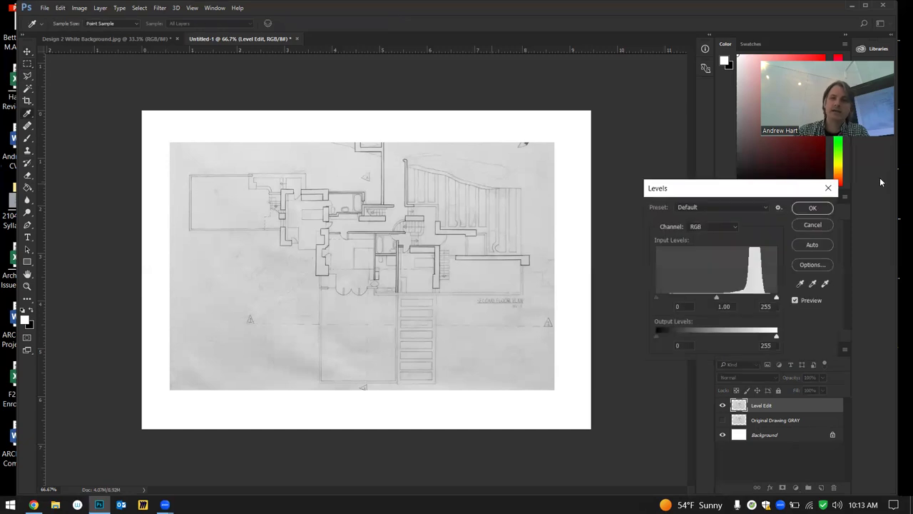
drag(778, 191, 673, 90)
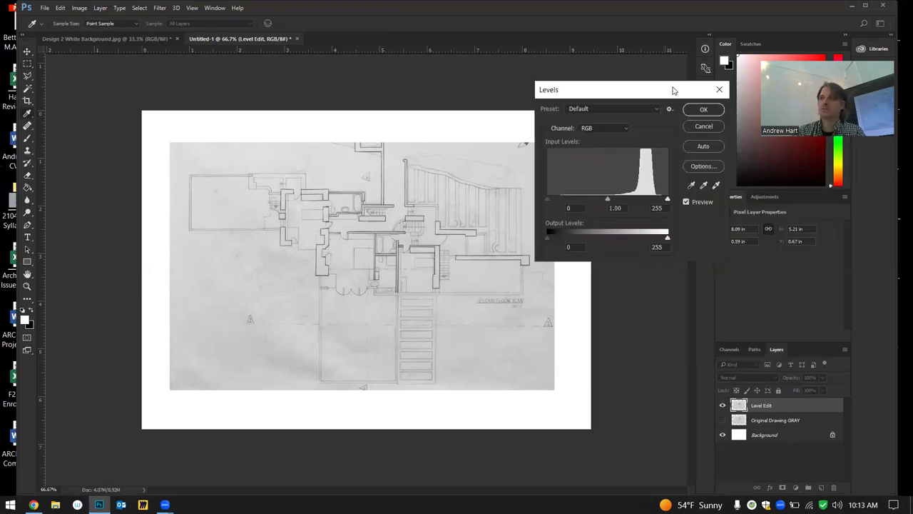
click(707, 146)
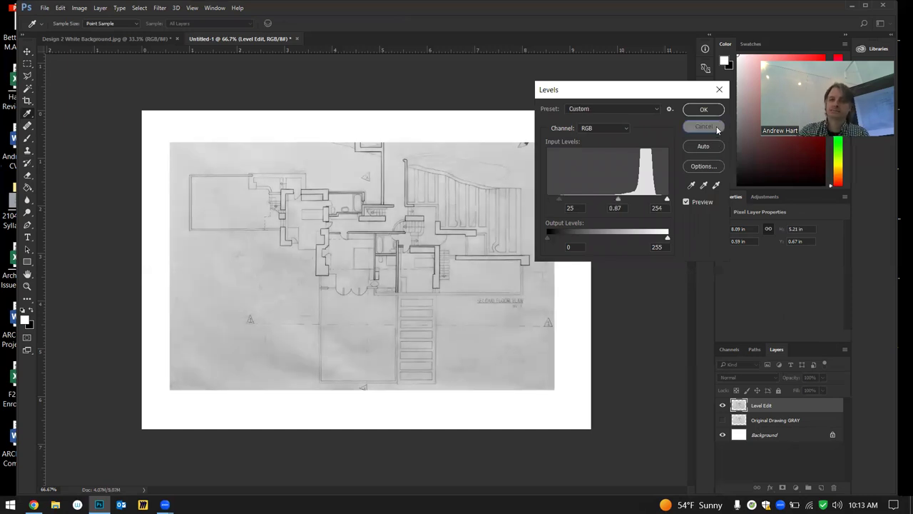
click(705, 127)
key(ctrl+l)
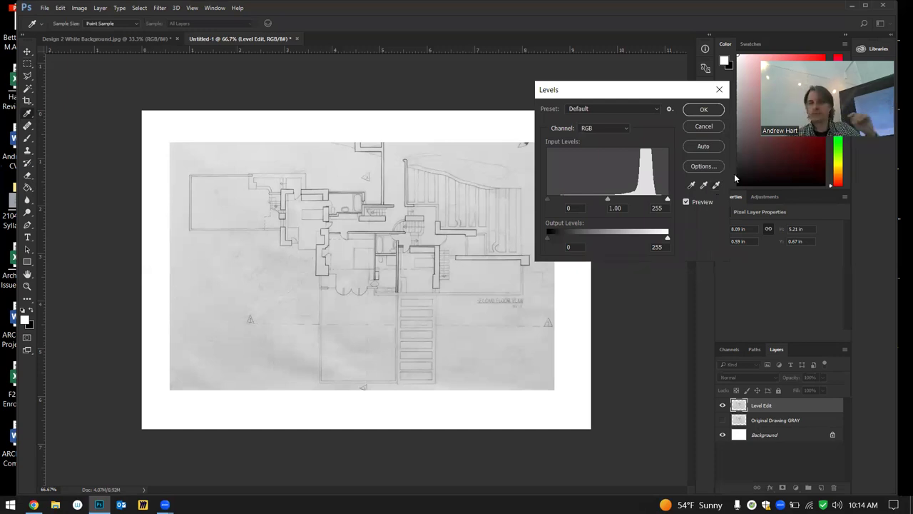
drag(669, 201, 656, 201)
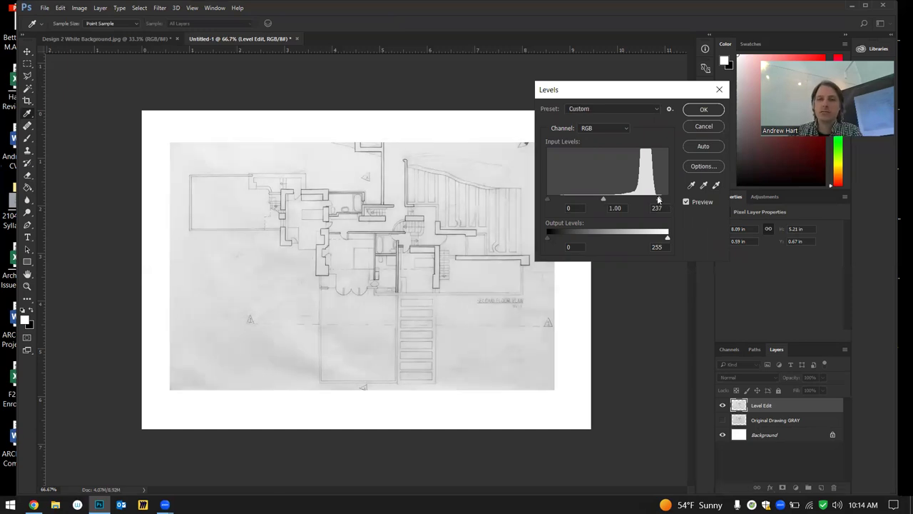
drag(556, 199, 644, 202)
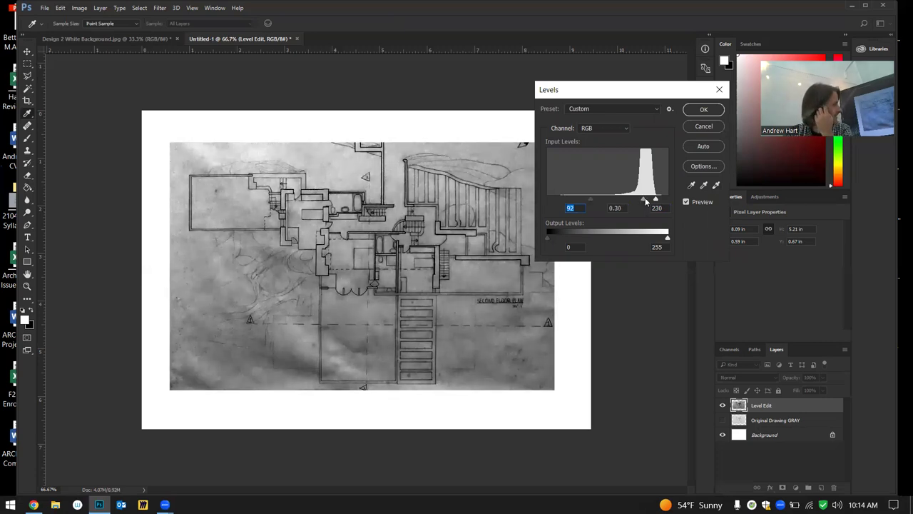
drag(646, 197, 618, 198)
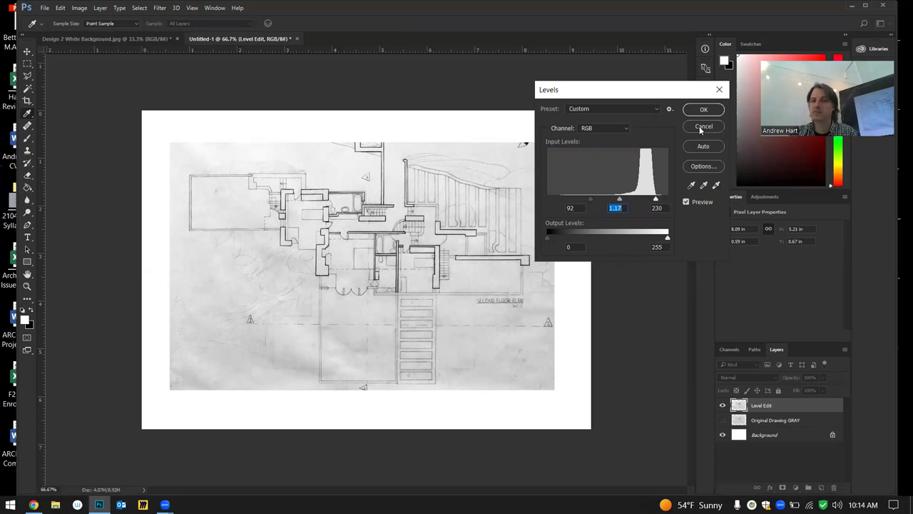
mouse_move(618, 198)
mouse_down()
mouse_move(578, 198)
mouse_move(587, 197)
mouse_up()
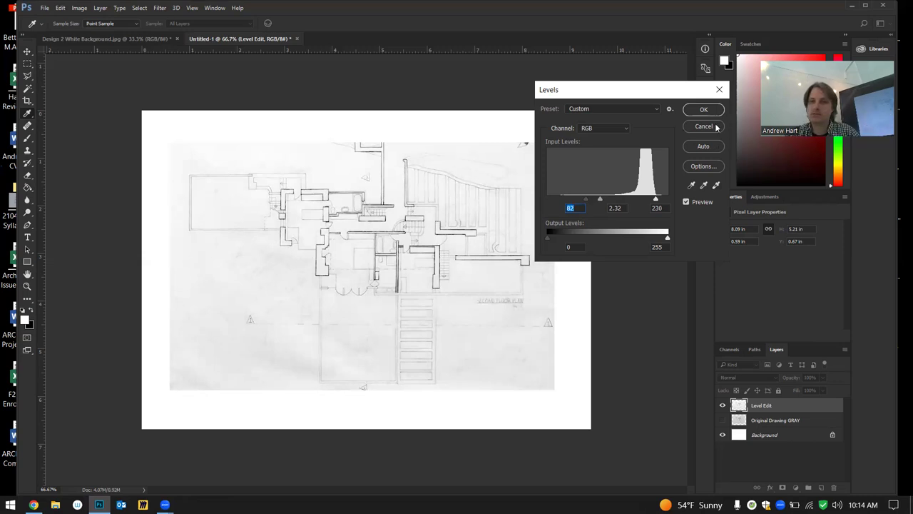
click(720, 88)
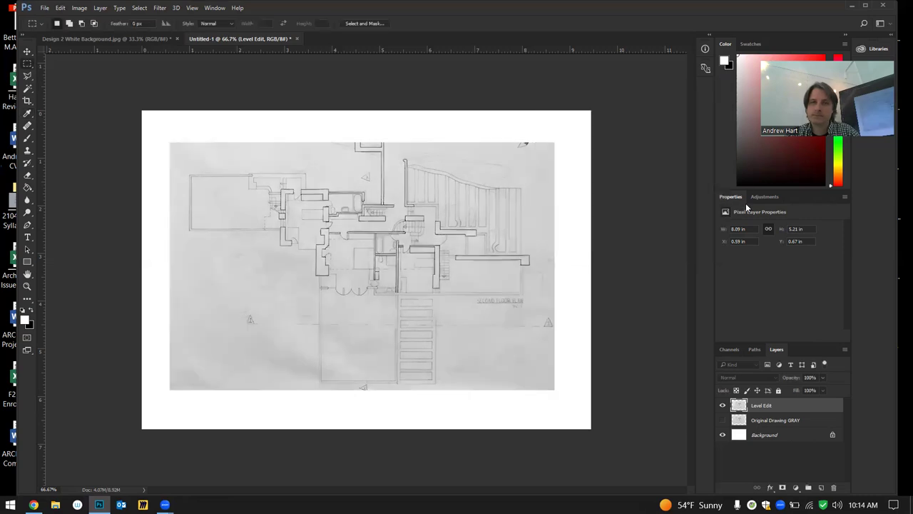
key(ctrl+l)
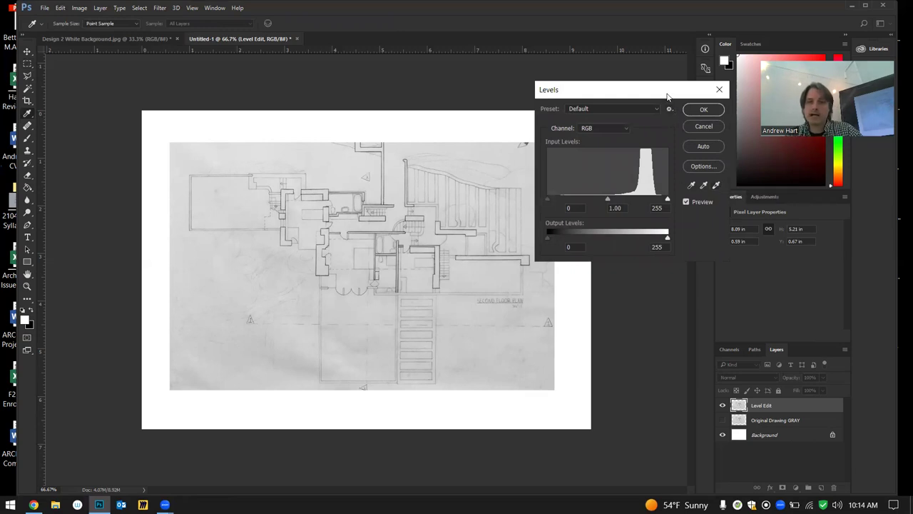
drag(667, 96, 638, 47)
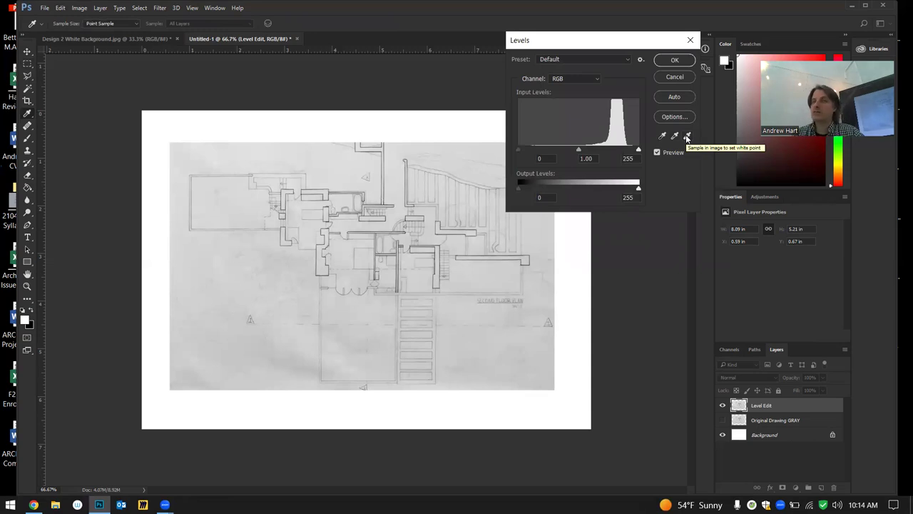
click(686, 136)
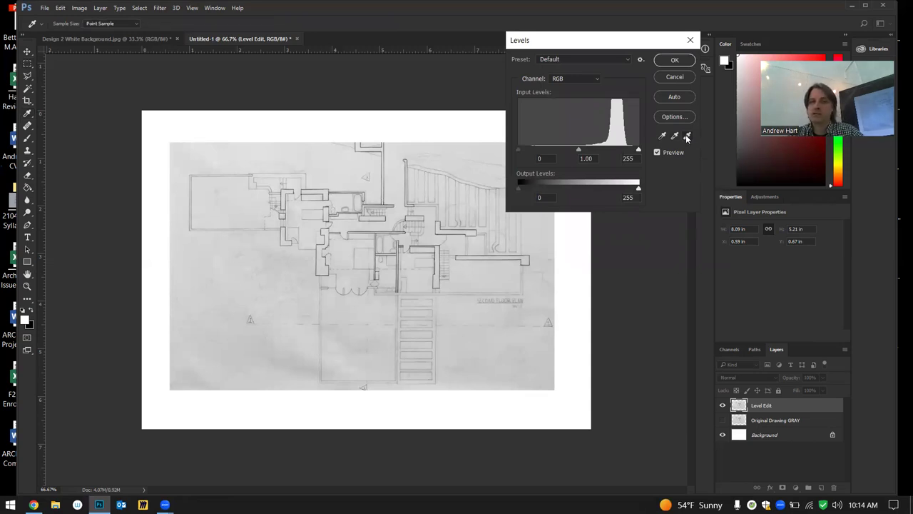
double_click(688, 134)
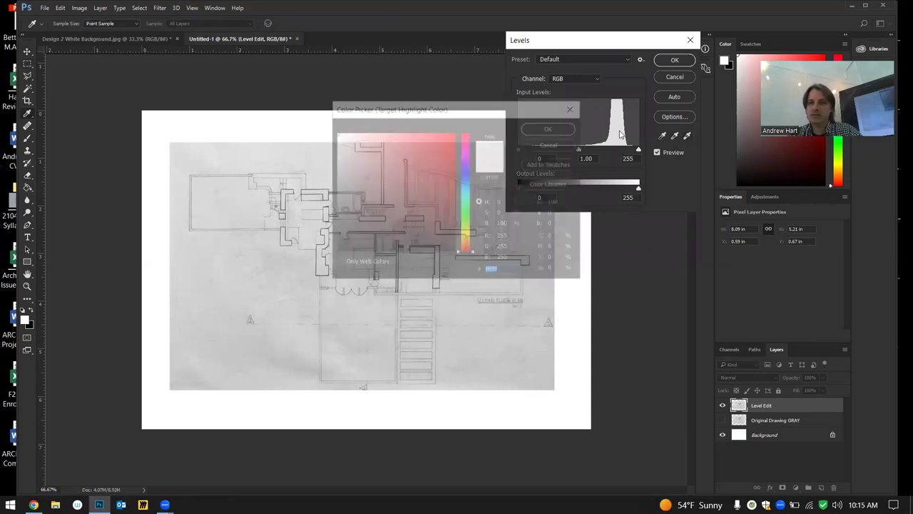
key(Escape)
click(687, 135)
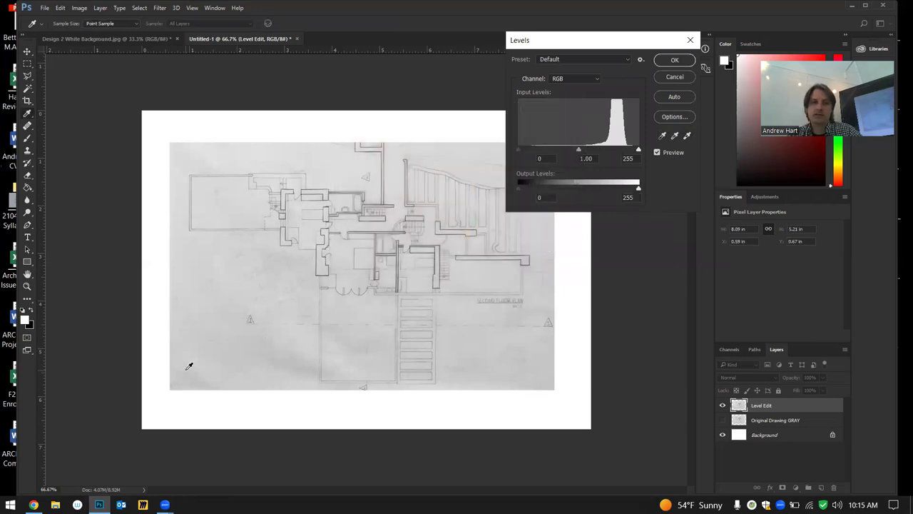
click(210, 355)
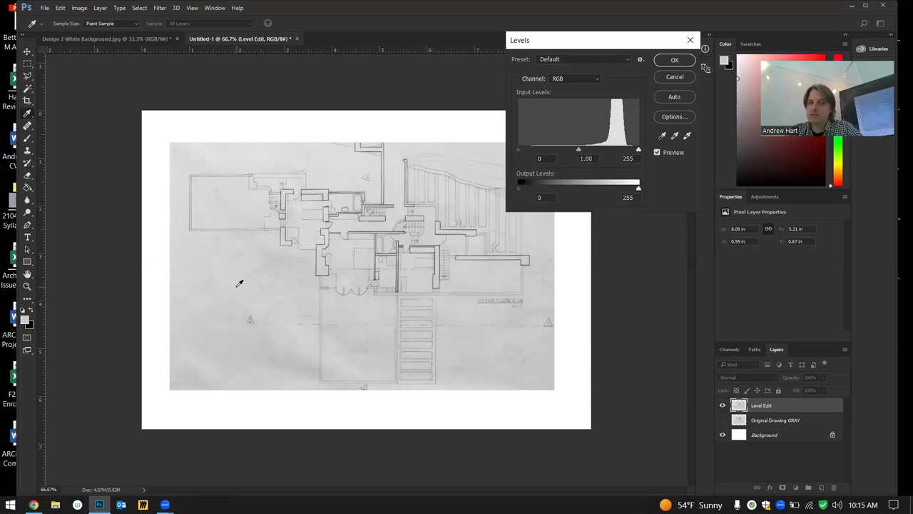
click(690, 80)
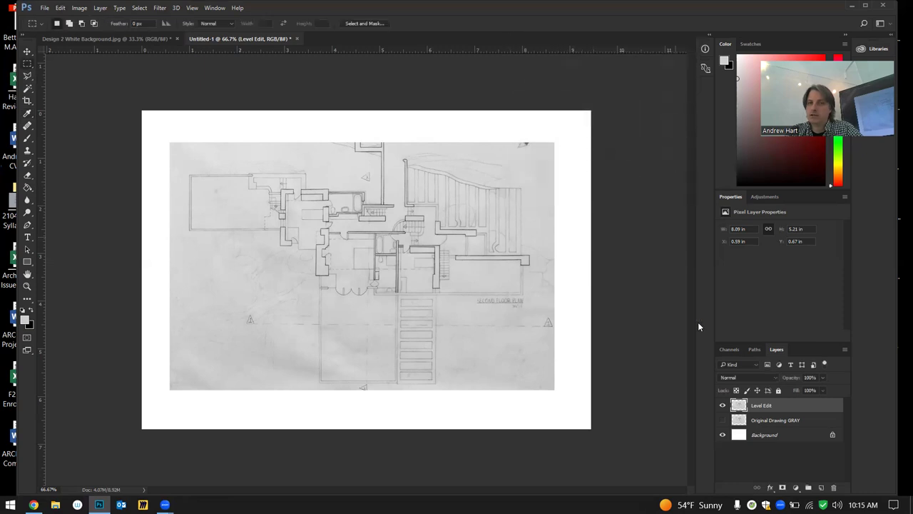
key(ctrl+l)
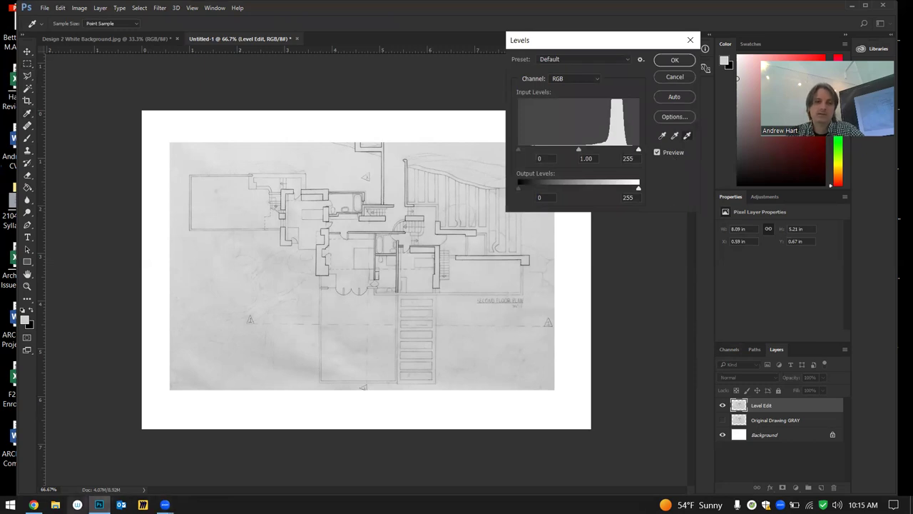
click(33, 504)
right_click(33, 504)
key(Escape)
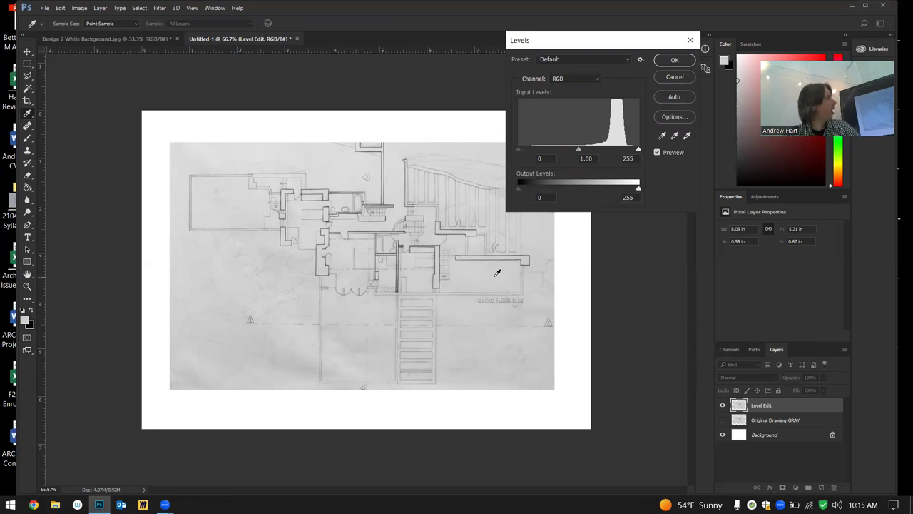
click(657, 152)
click(674, 77)
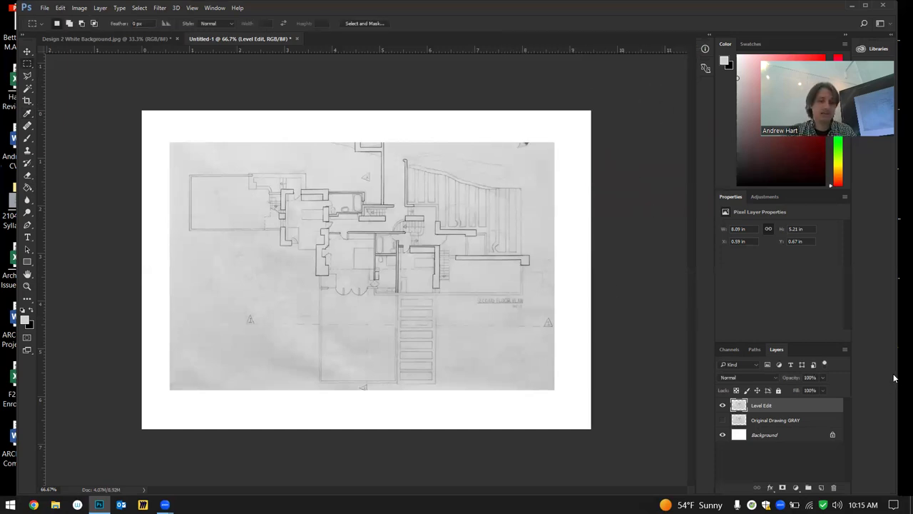
key(ctrl+l)
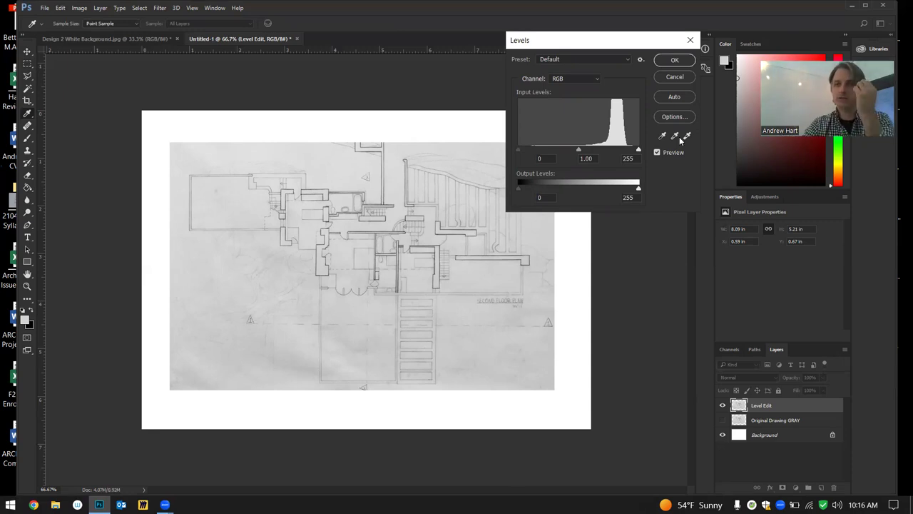
click(686, 76)
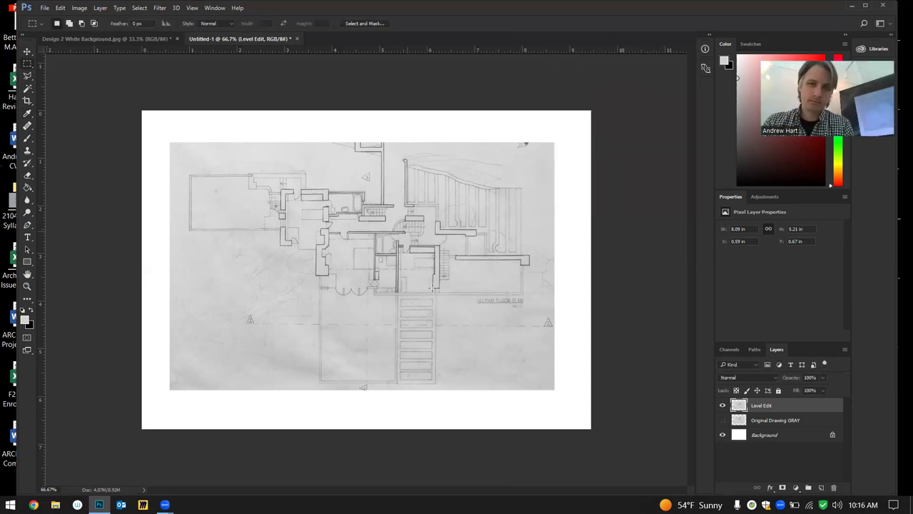
Zoom in on the plan and open Levels, closing the auto correction options unchanged
key(ctrl+plus)
key(ctrl+plus)
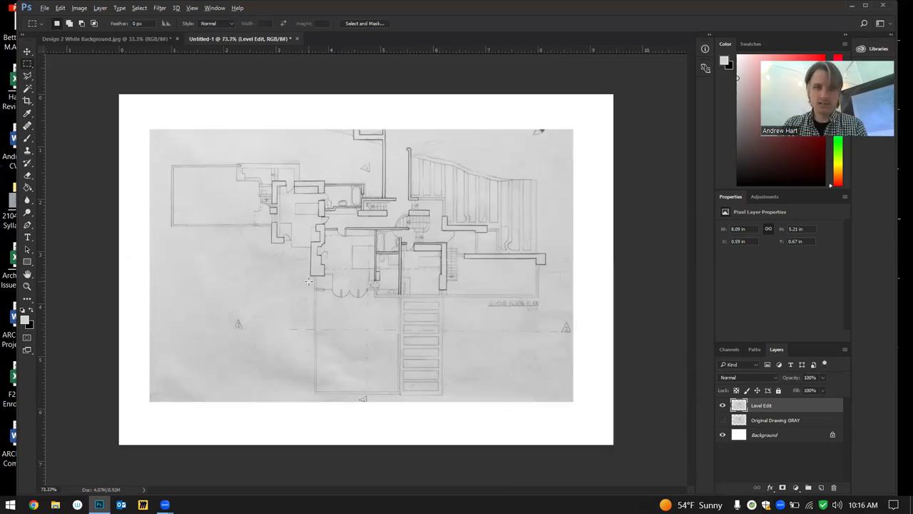
scroll(605, 220, down, 5)
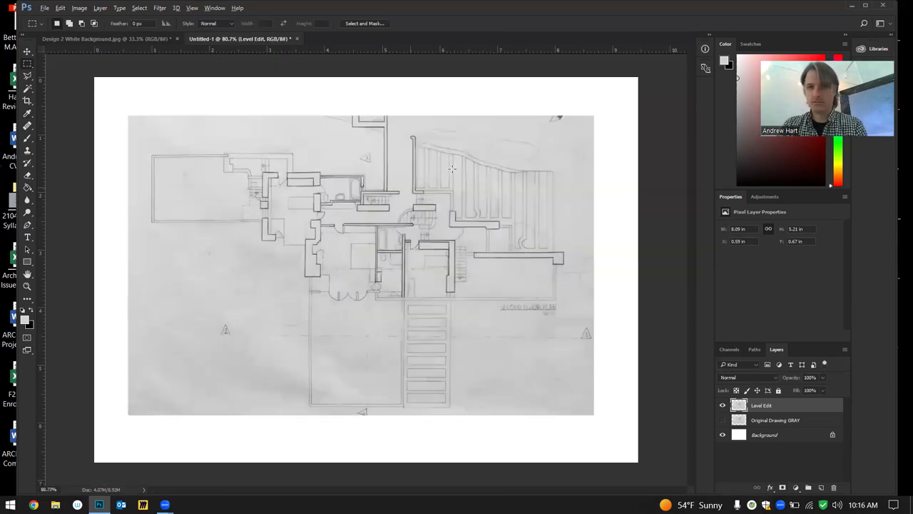
scroll(465, 168, up, 4)
key(ctrl+l)
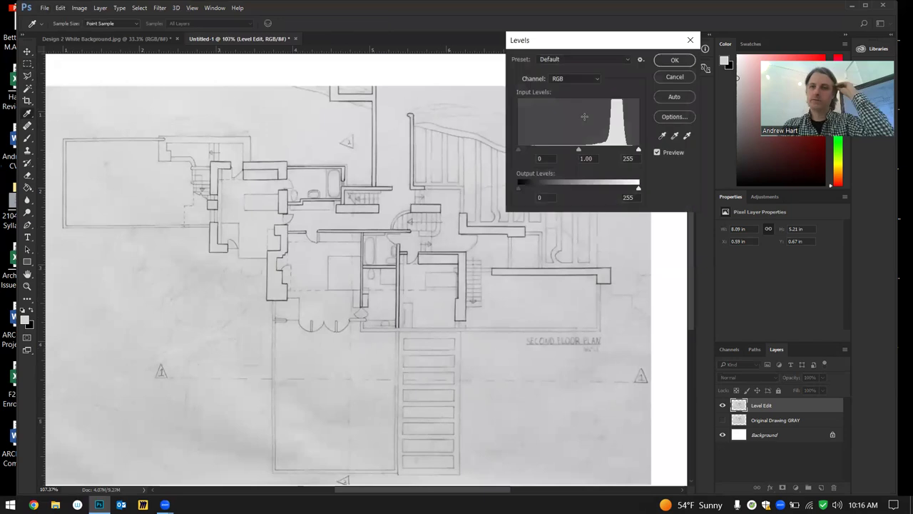
click(678, 115)
click(531, 106)
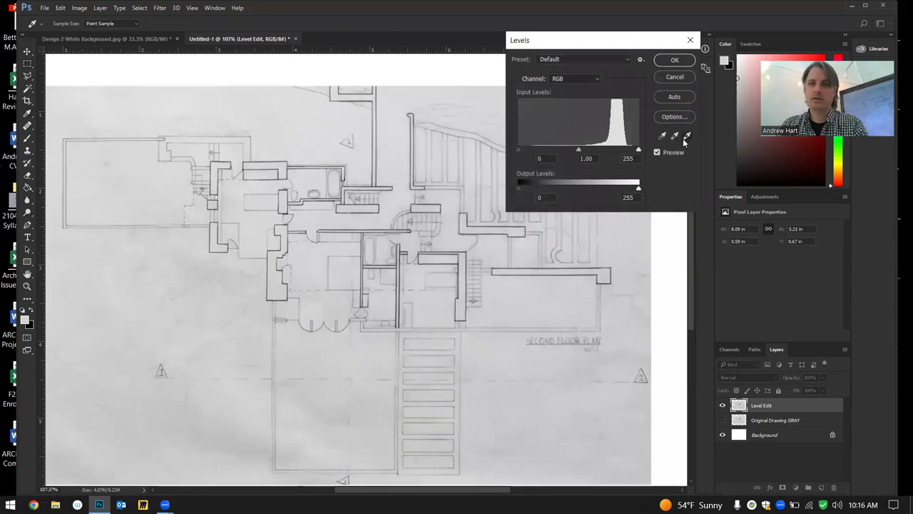
Preview levels by sampling the paper background and a drawing tone with the white-point eyedropper
click(686, 136)
click(612, 244)
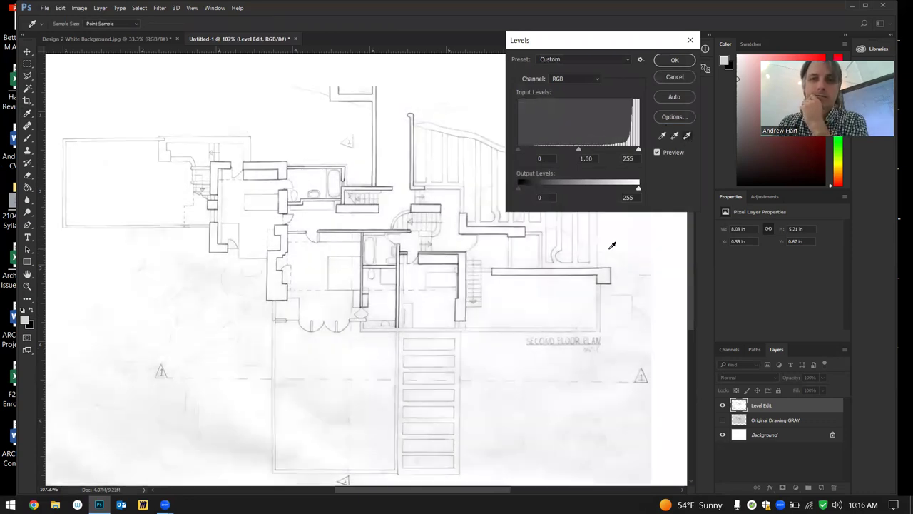
scroll(602, 241, right, 2)
scroll(600, 239, left, 2)
click(598, 237)
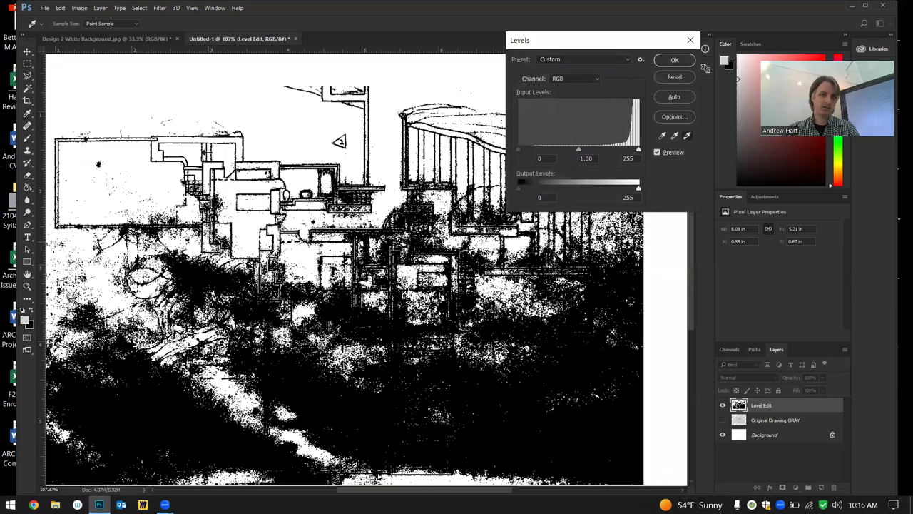
scroll(253, 264, down, 1)
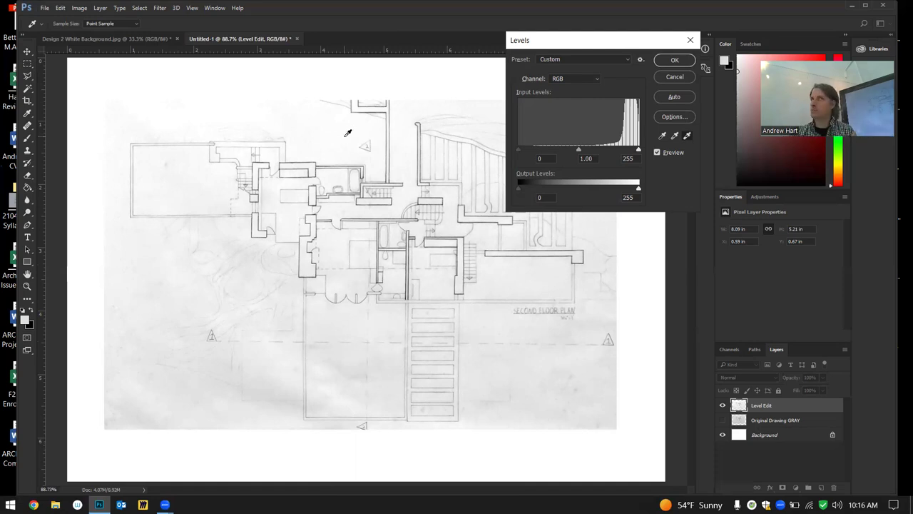
Test white-point samples on the background, smudges, and darker and lighter spots of the plan
click(270, 377)
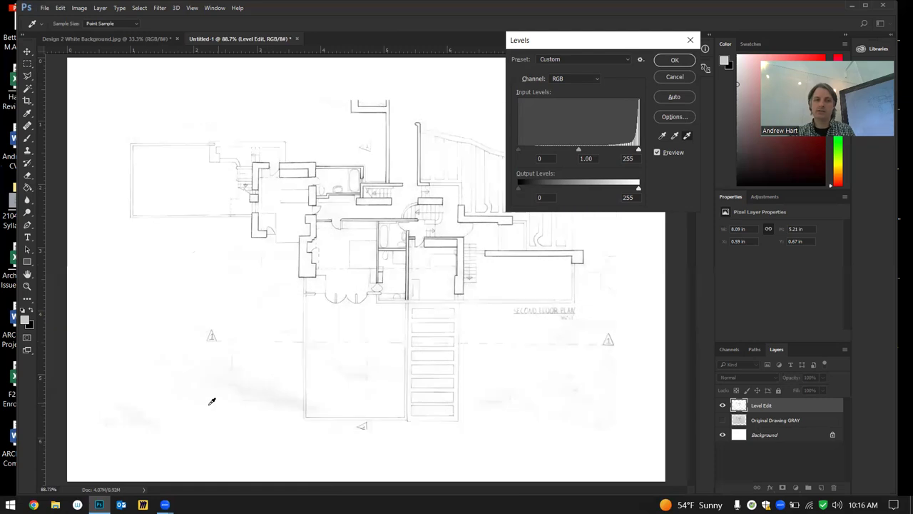
click(139, 413)
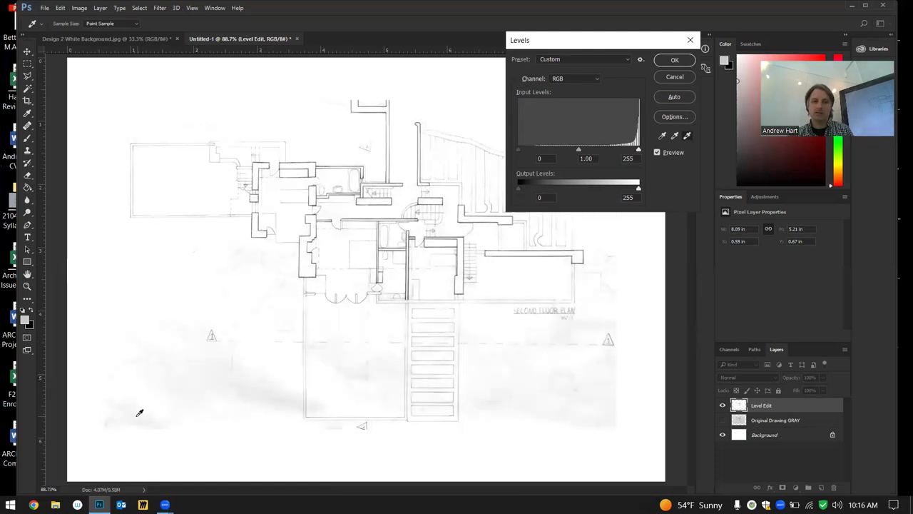
click(187, 341)
alt+scroll(185, 342, up, 3)
click(224, 250)
scroll(259, 198, up, 1)
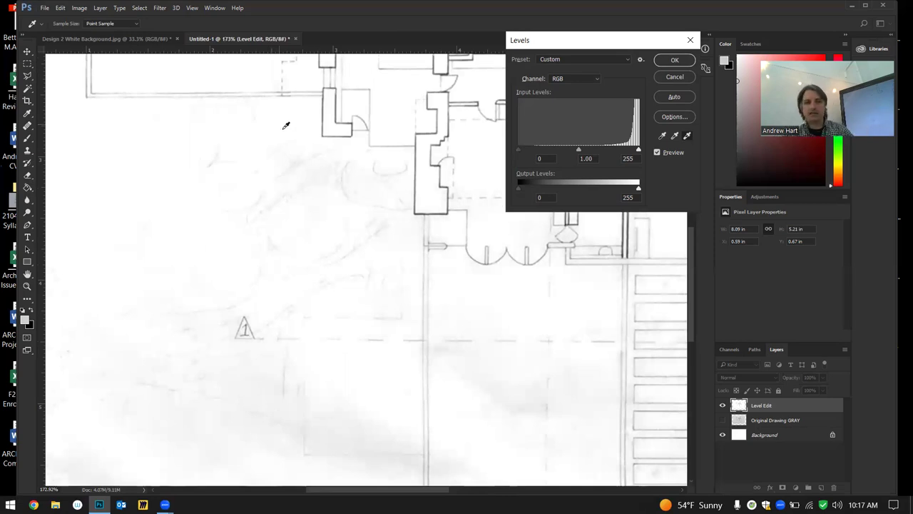
click(277, 244)
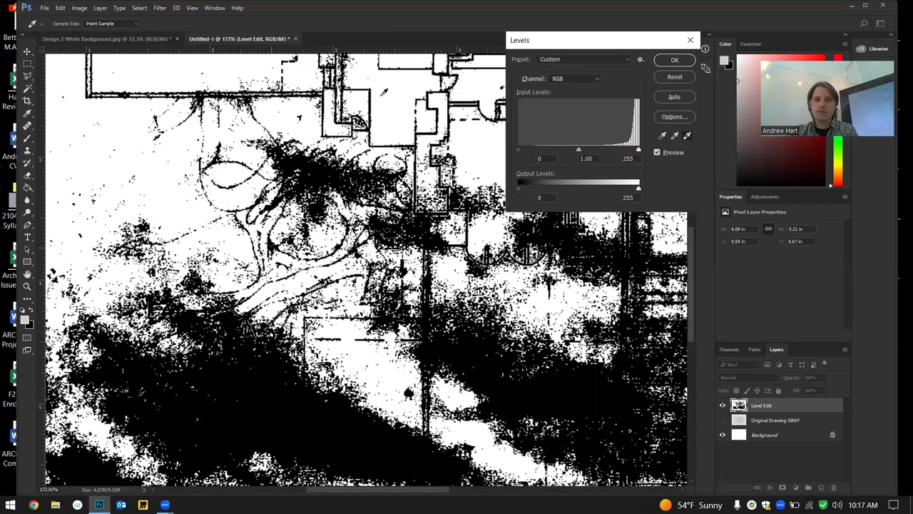
scroll(423, 109, down, 4)
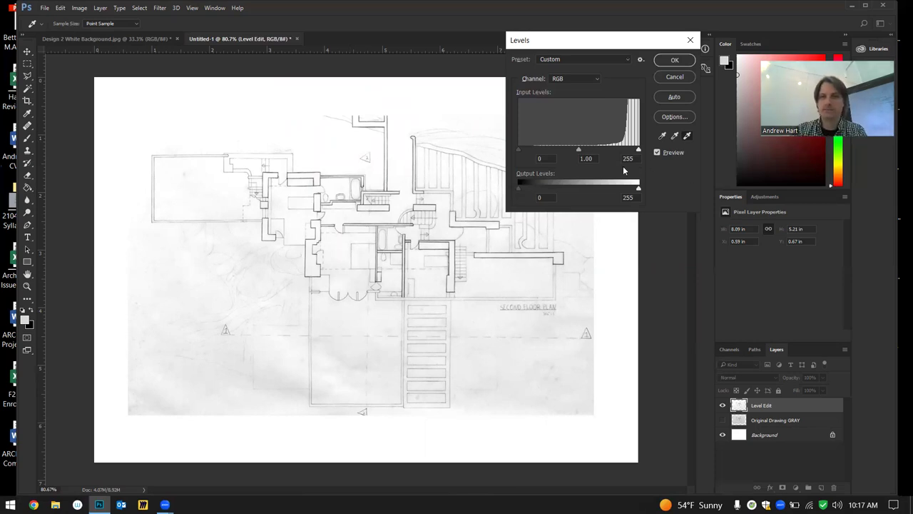
Turn off the white-point eyedropper and sample page colours near the plan's lower-left
click(686, 136)
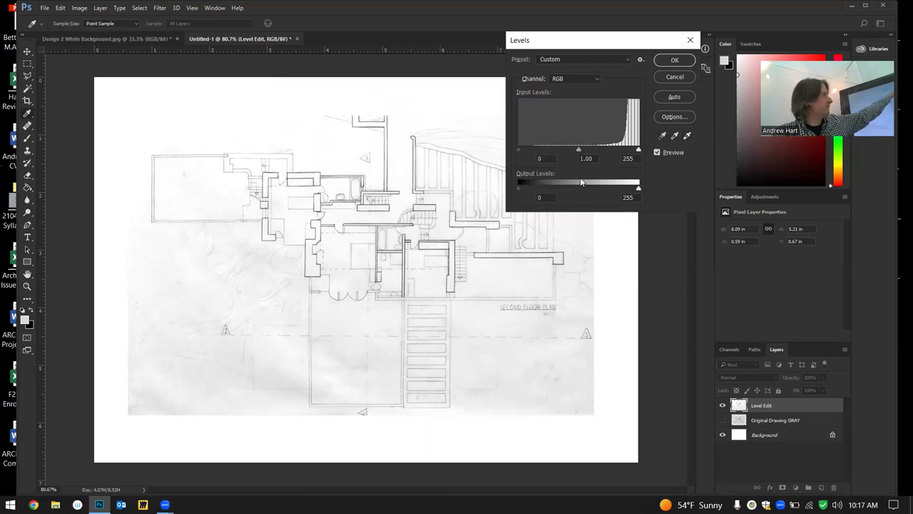
click(443, 115)
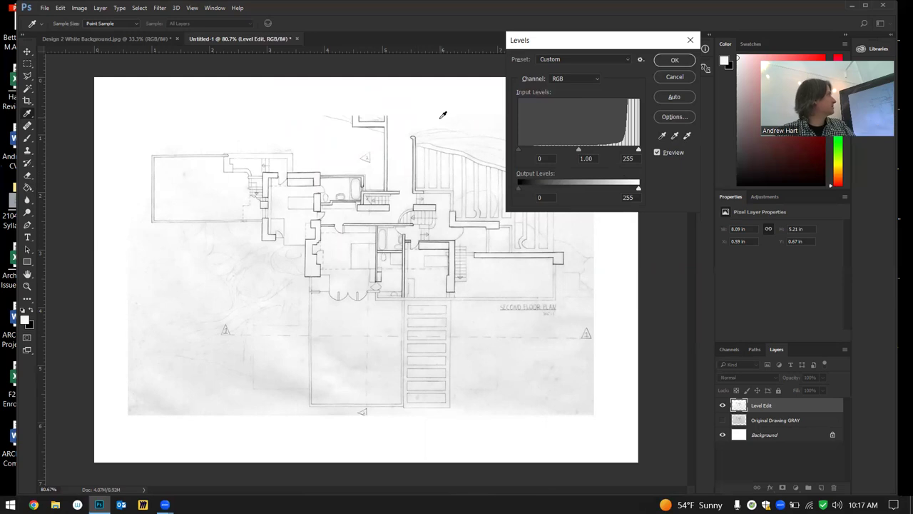
click(183, 389)
click(163, 373)
click(168, 388)
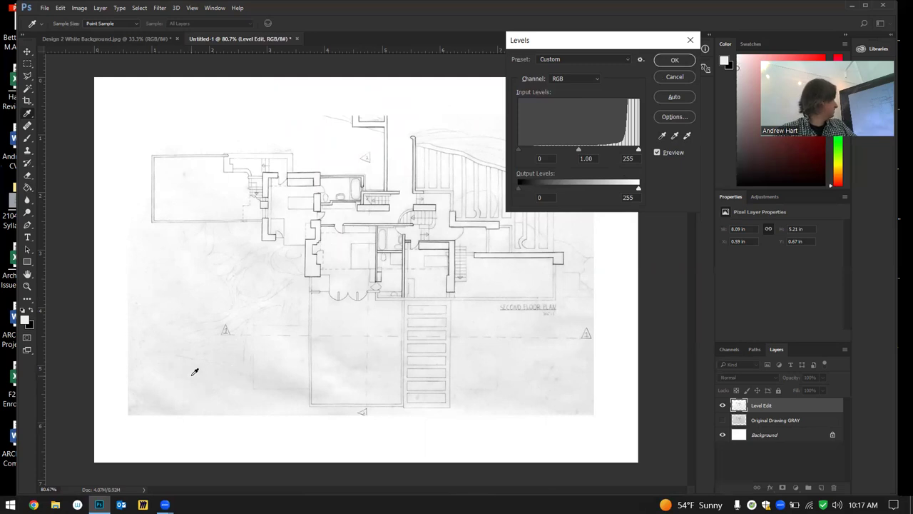
Cancel Levels to discard the changes, then reopen it with Ctrl+L
click(689, 78)
key(m)
key(ctrl+l)
key(i)
Resample the grey paper with the white-point eyedropper until the background turns nearly white
click(290, 347)
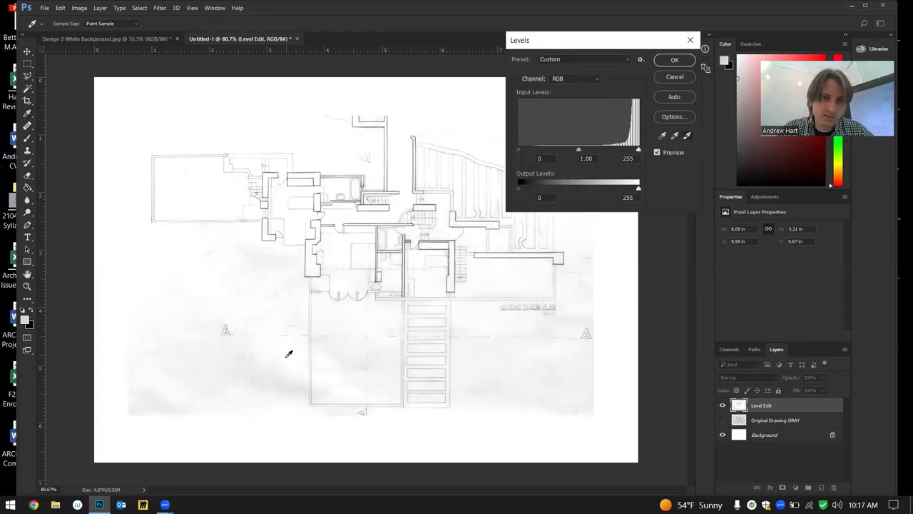
click(159, 384)
click(159, 388)
click(281, 348)
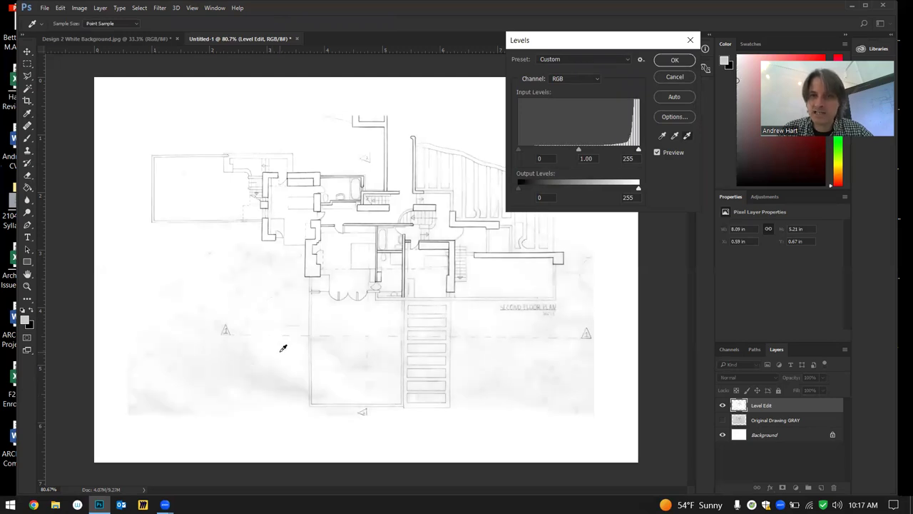
click(217, 288)
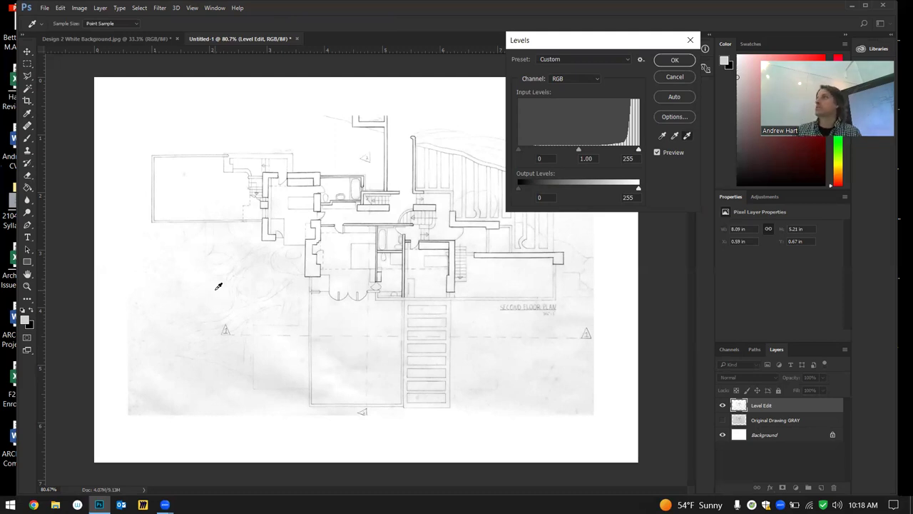
click(176, 368)
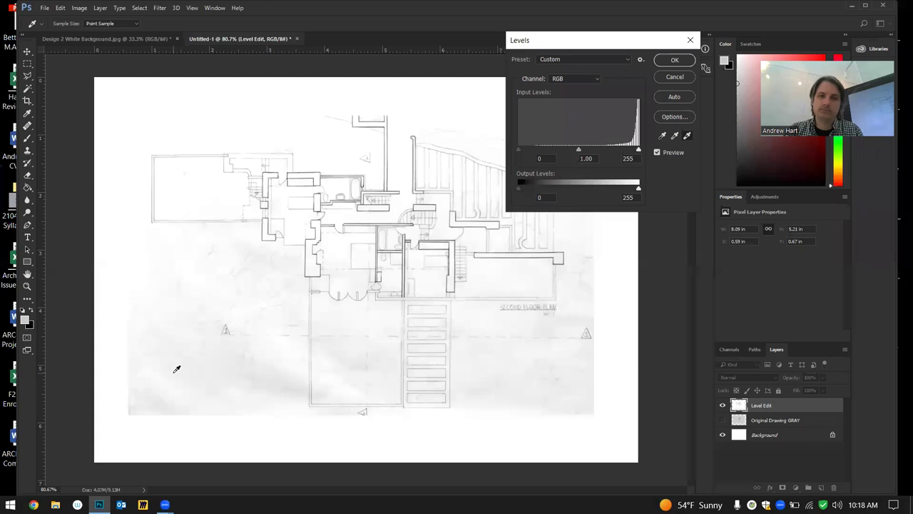
click(662, 136)
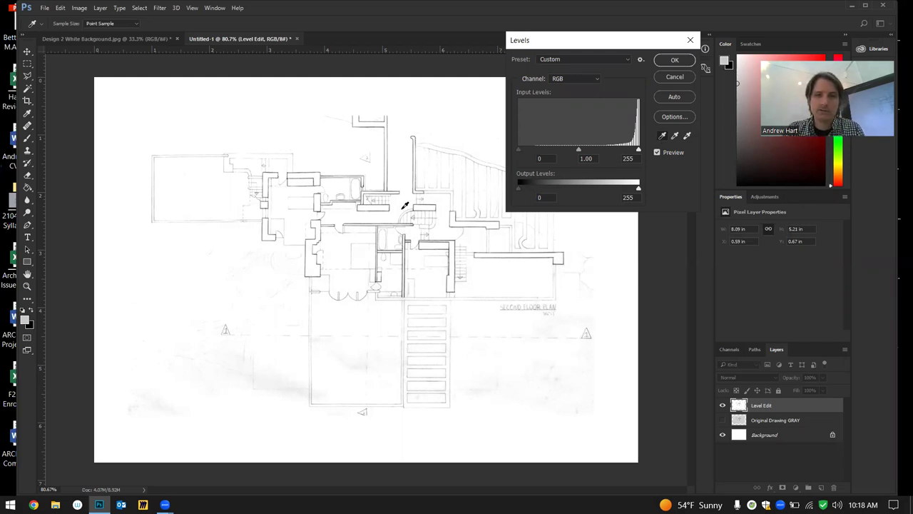
scroll(461, 240, up, 5)
scroll(469, 240, up, 4)
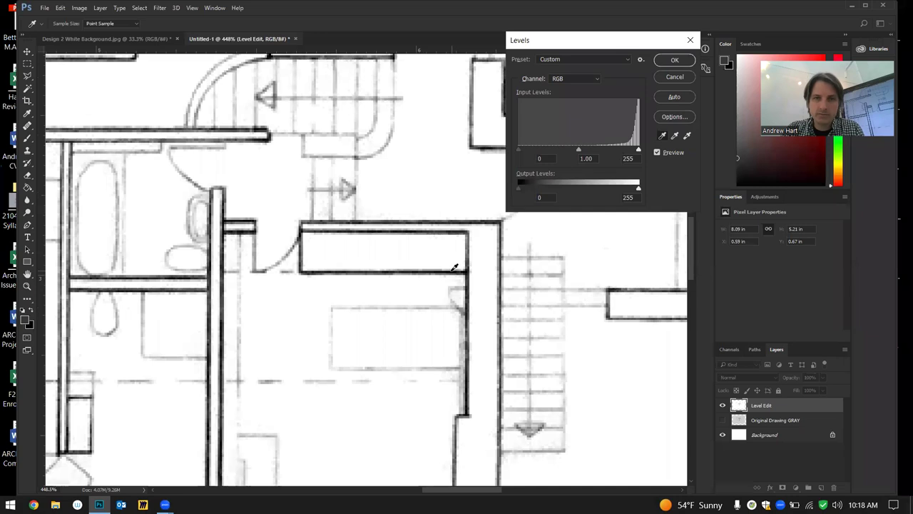
scroll(426, 266, down, 5)
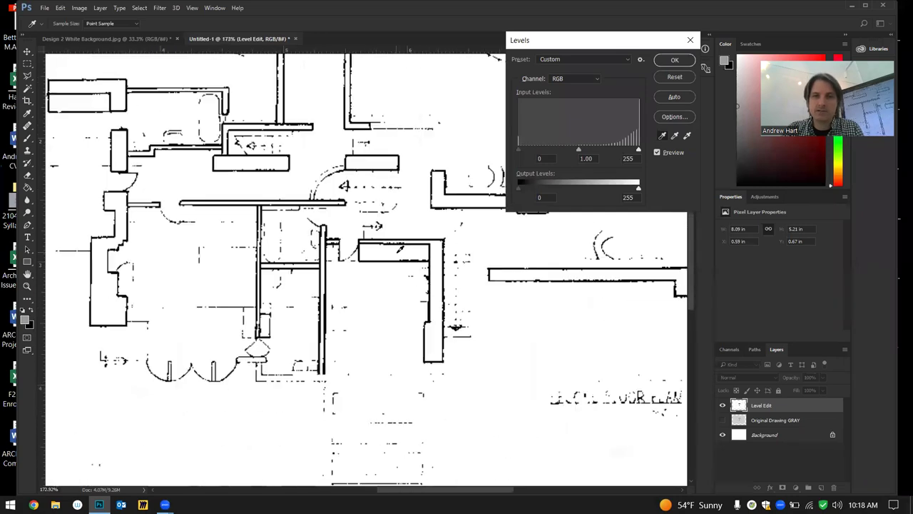
scroll(400, 248, down, 3)
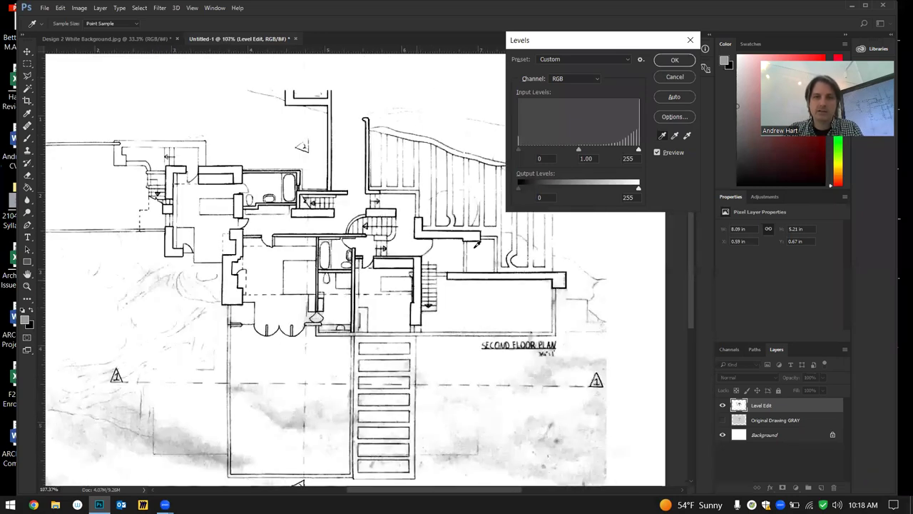
scroll(462, 167, down, 1)
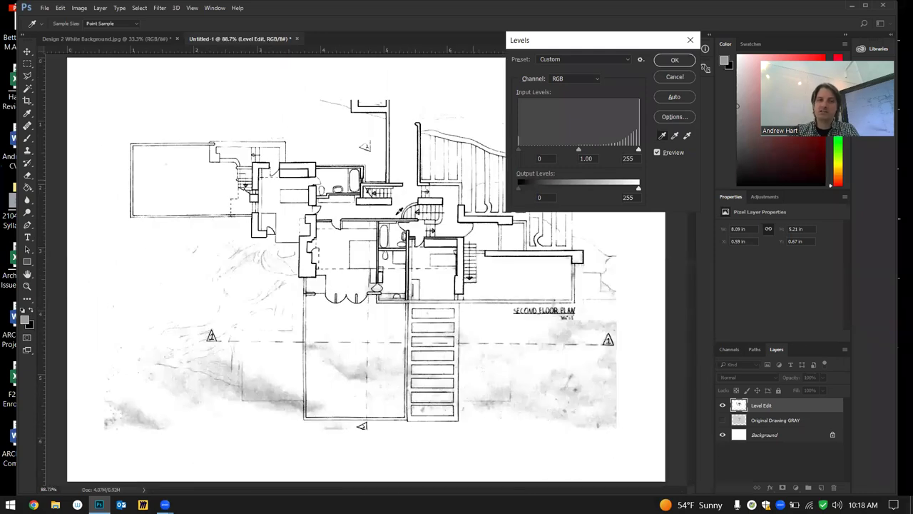
click(266, 385)
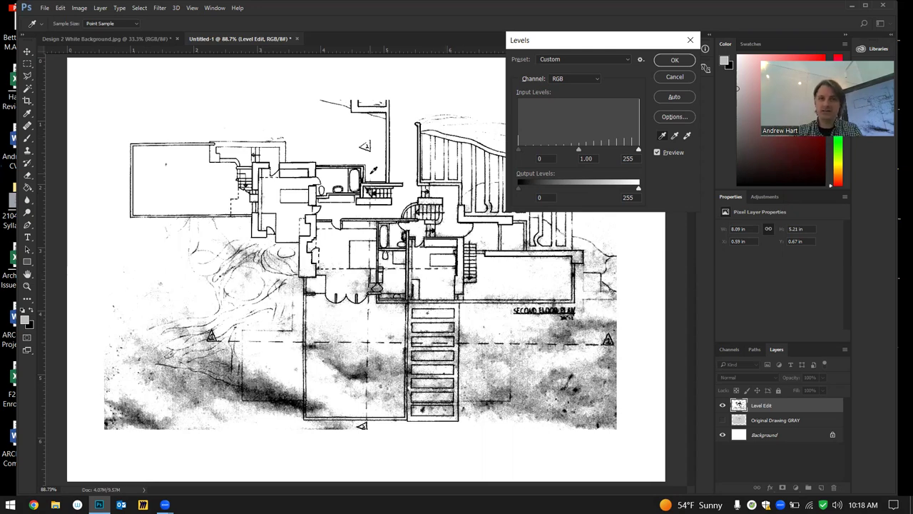
scroll(371, 197, up, 2)
scroll(374, 194, up, 4)
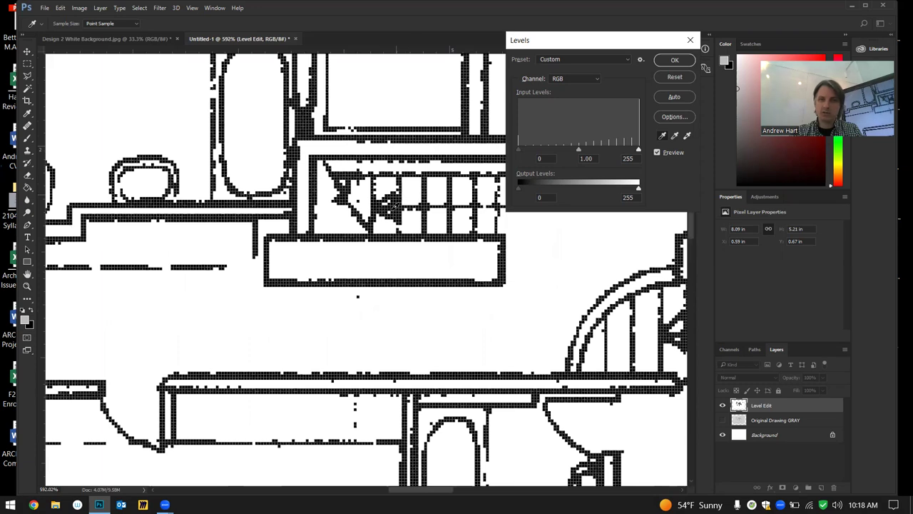
scroll(399, 203, down, 3)
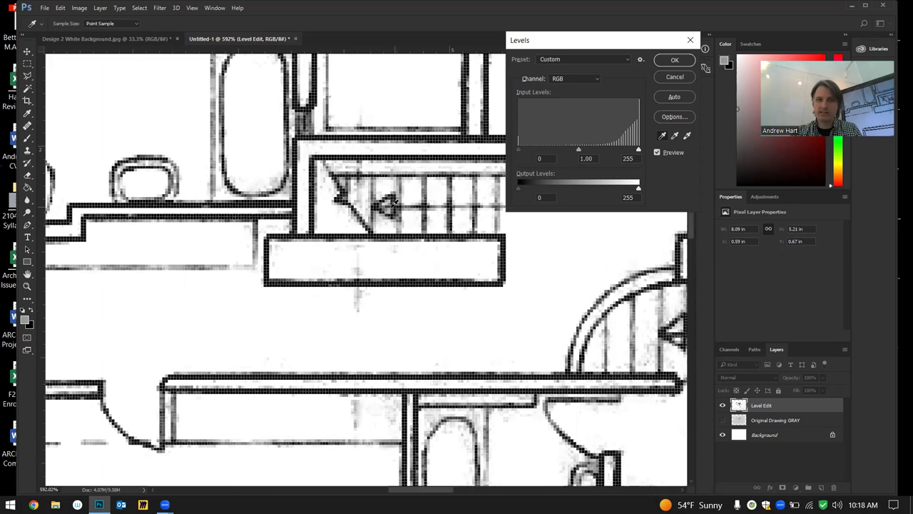
scroll(370, 196, down, 4)
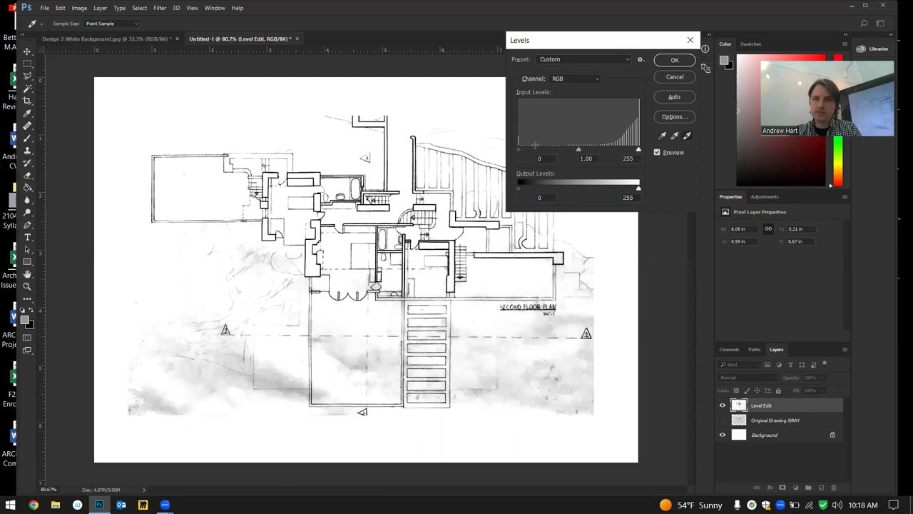
click(280, 374)
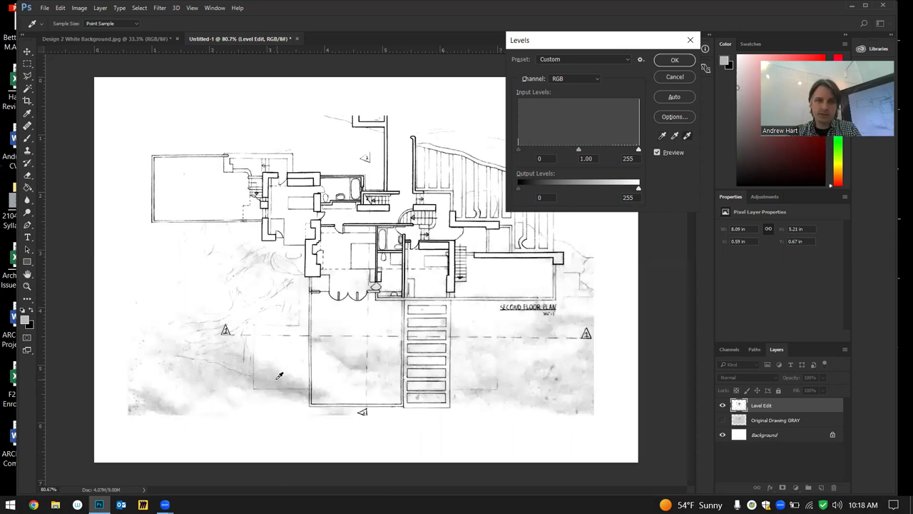
click(212, 376)
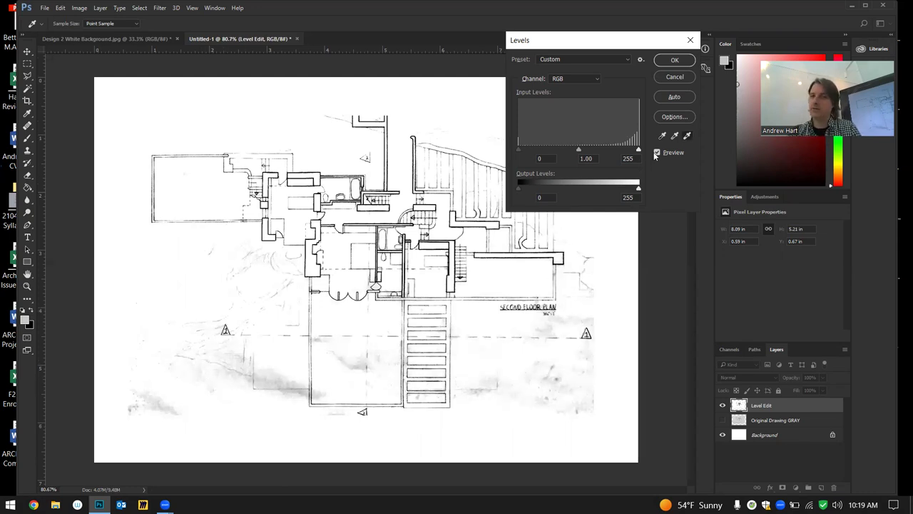
scroll(422, 236, up, 10)
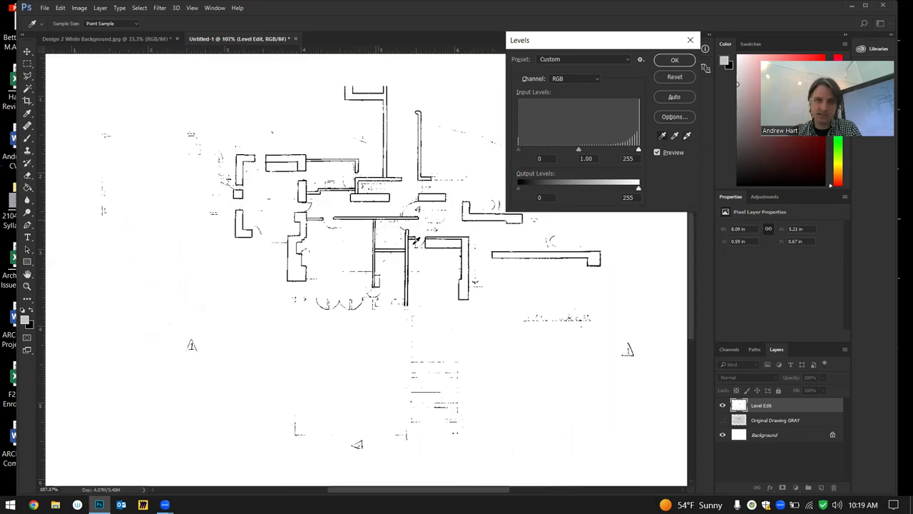
scroll(470, 248, up, 1)
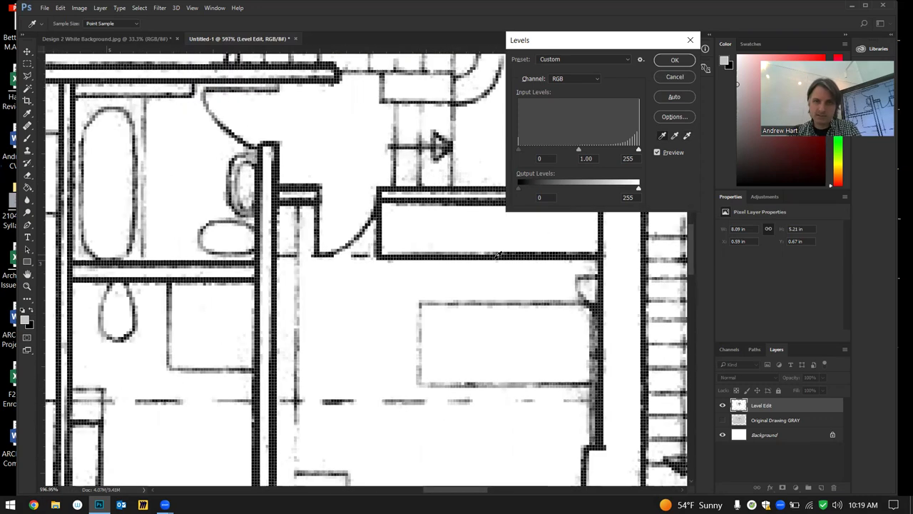
click(480, 254)
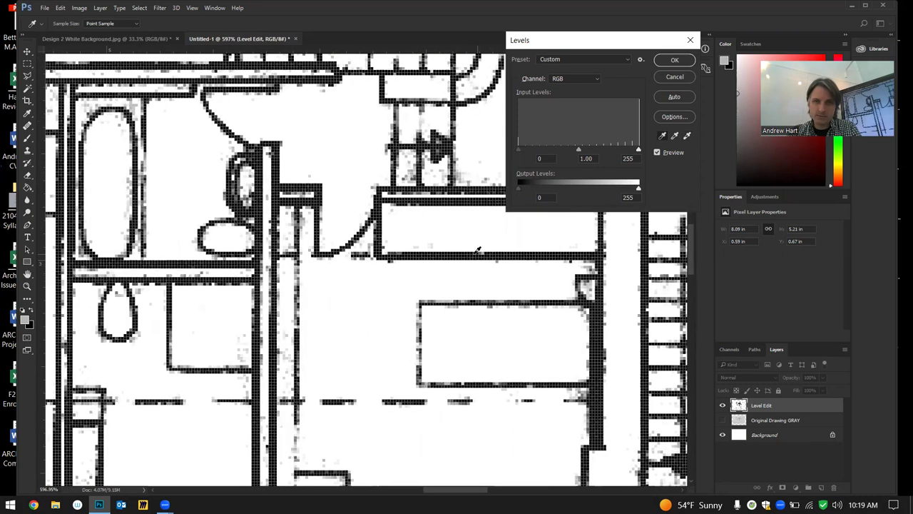
click(392, 257)
scroll(353, 239, down, 7)
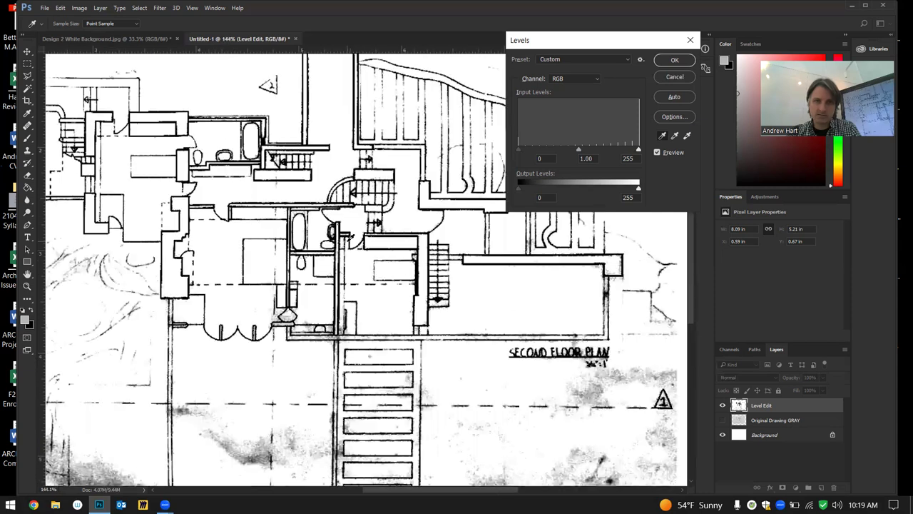
scroll(355, 306, up, 4)
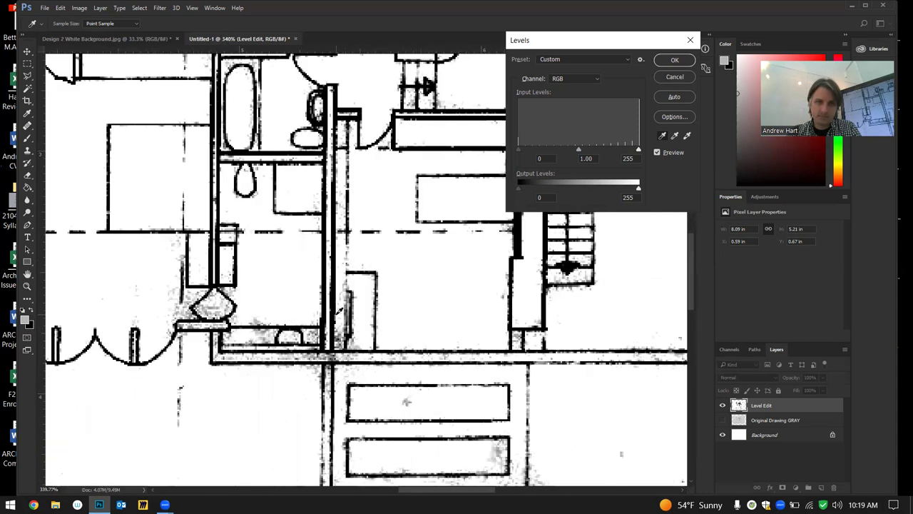
scroll(336, 299, down, 6)
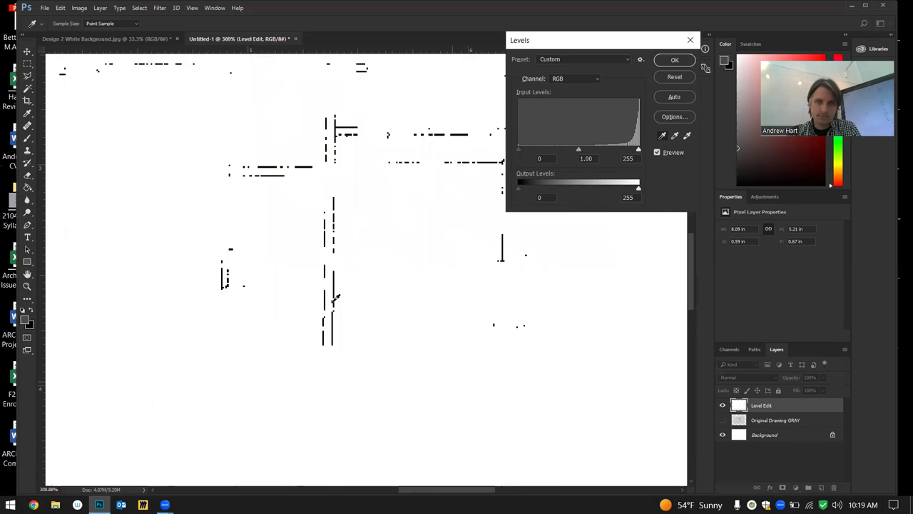
scroll(423, 308, up, 5)
scroll(550, 249, up, 4)
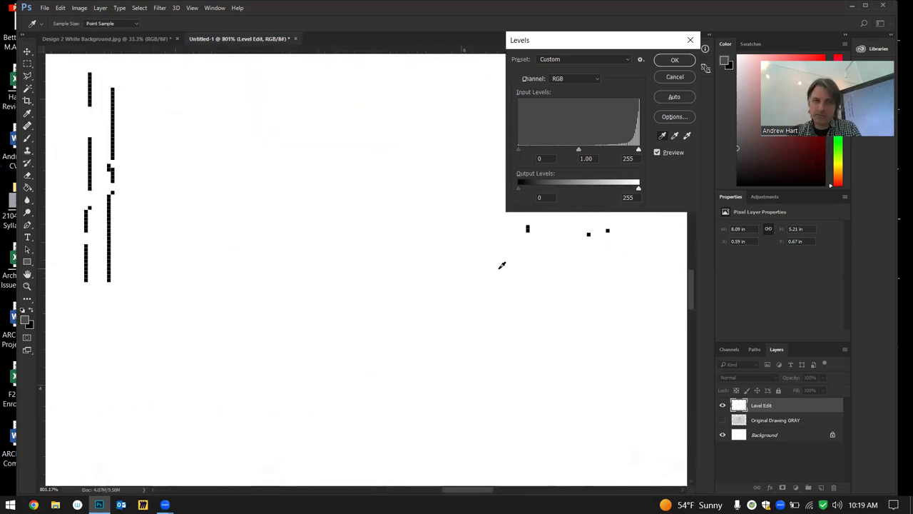
scroll(322, 235, down, 5)
scroll(338, 229, down, 3)
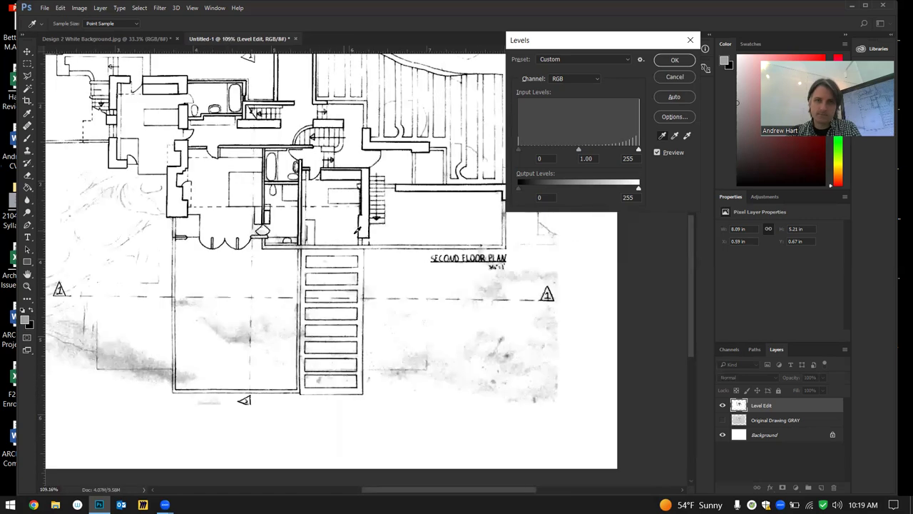
scroll(311, 242, down, 3)
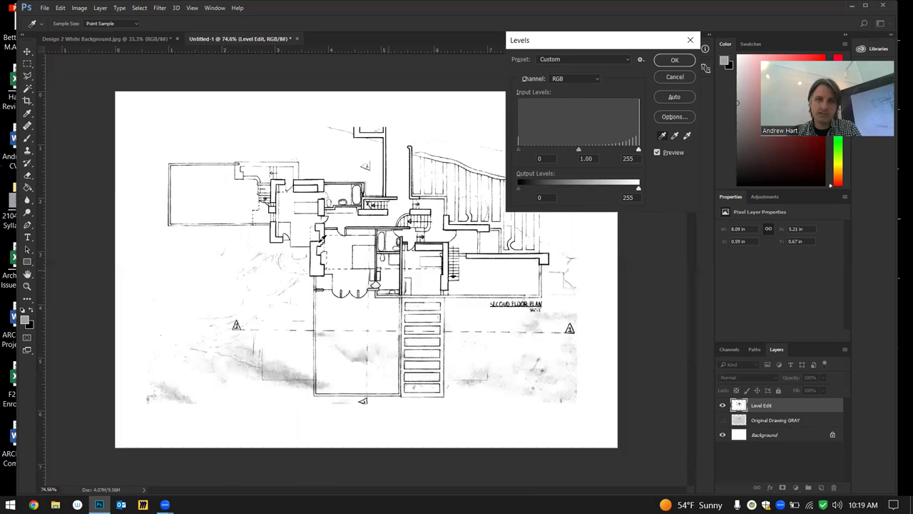
scroll(316, 240, up, 6)
scroll(303, 218, up, 4)
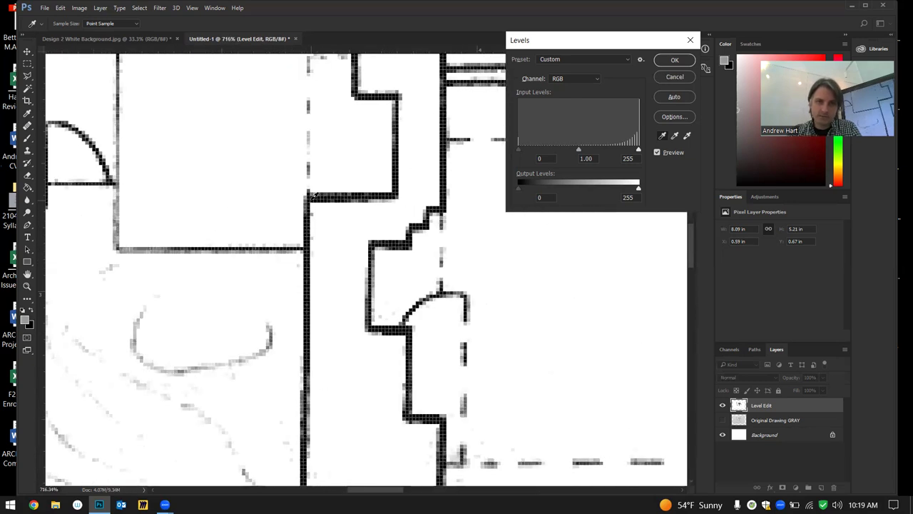
scroll(302, 215, down, 1)
scroll(299, 215, down, 8)
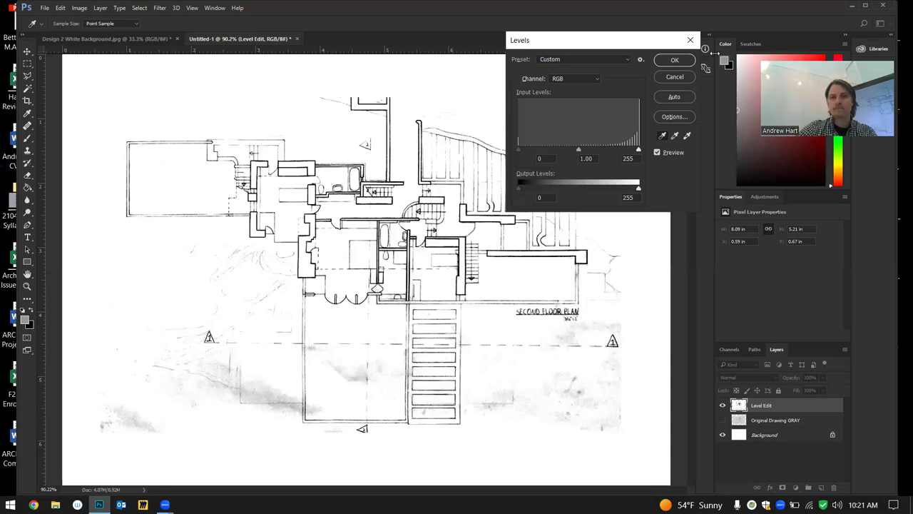
Apply the Levels adjustment, then toggle Level Edit off and on twice to compare with the grey original
click(674, 60)
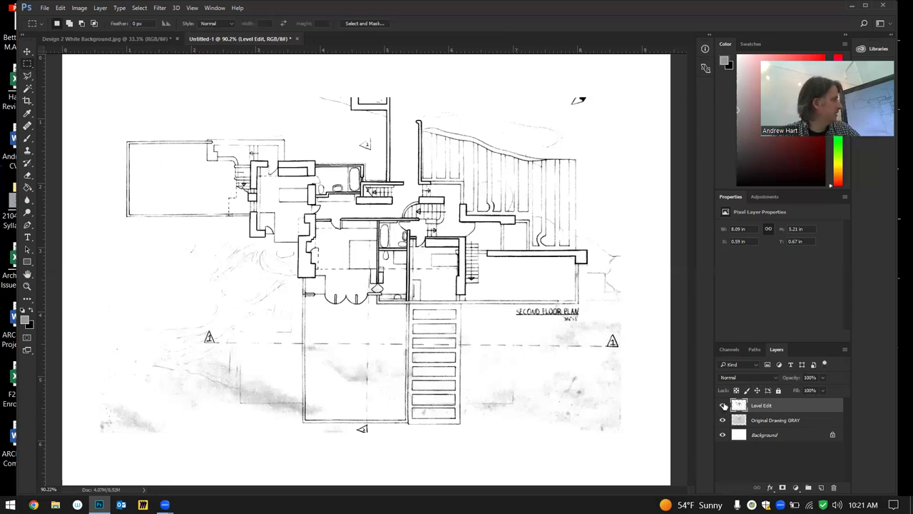
click(724, 405)
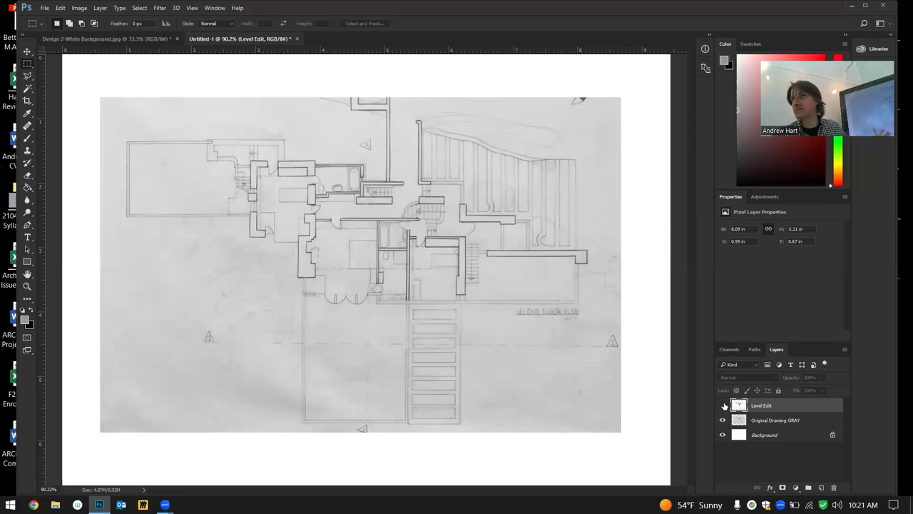
click(723, 406)
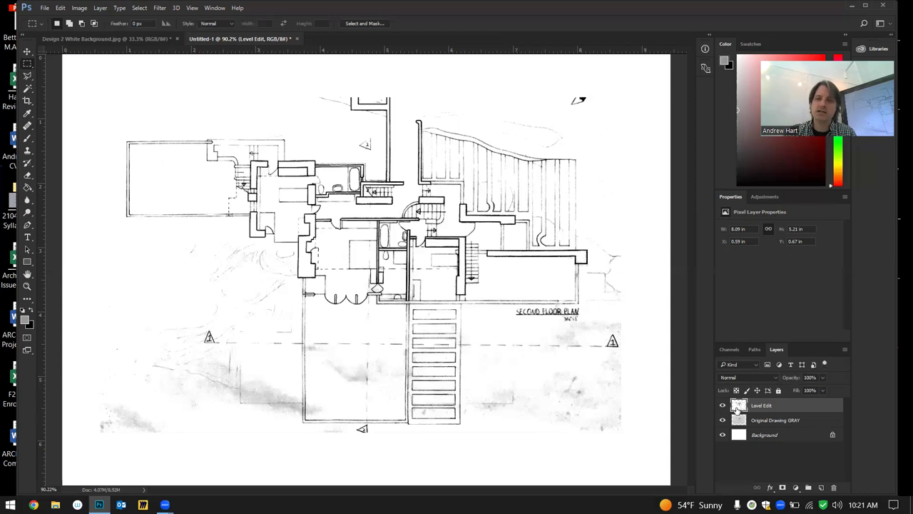
click(723, 405)
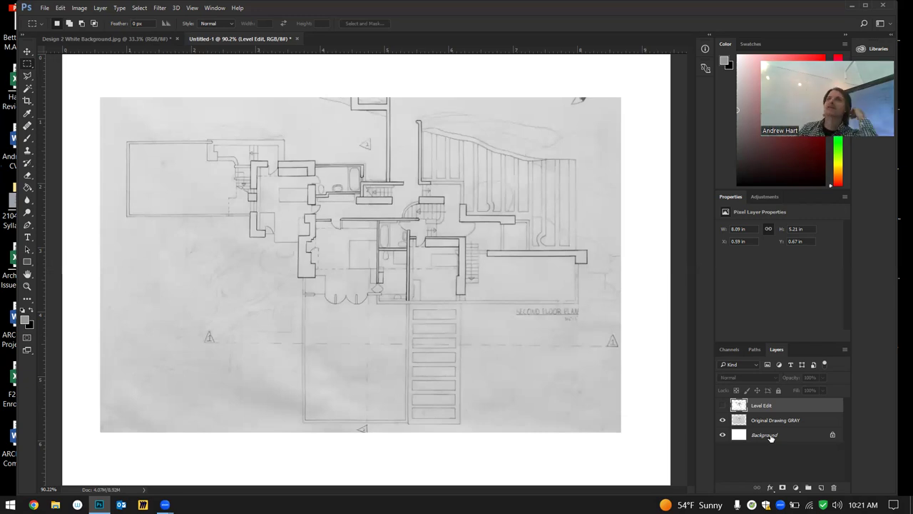
click(723, 406)
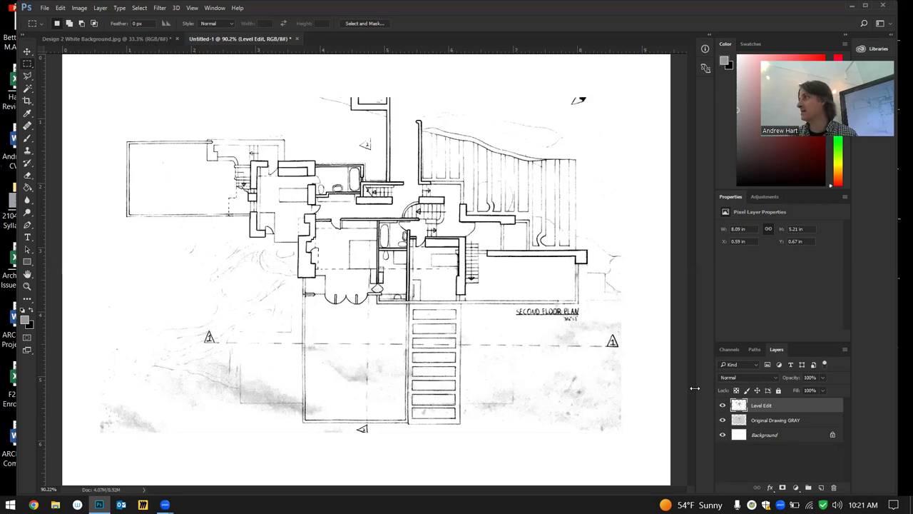
Duplicate the Level Edit layer as a new layer named 'Clean Up Time'
right_click(760, 407)
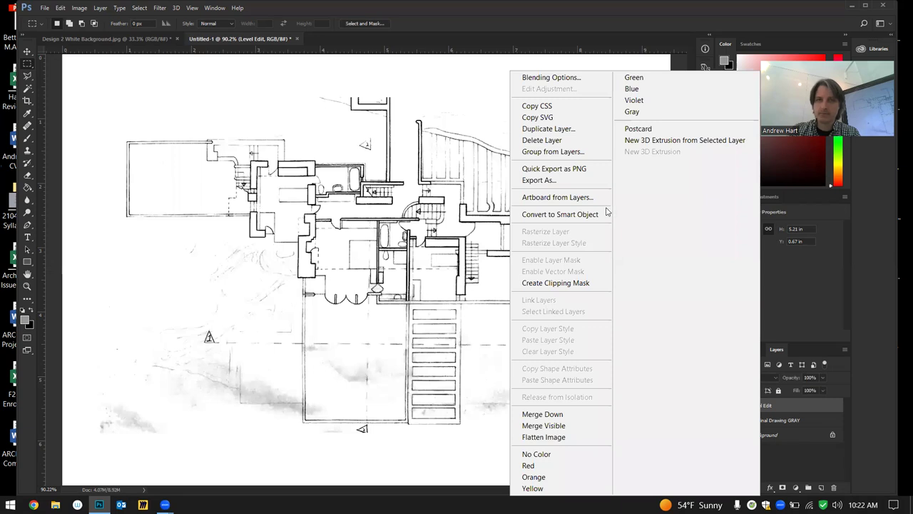
click(549, 129)
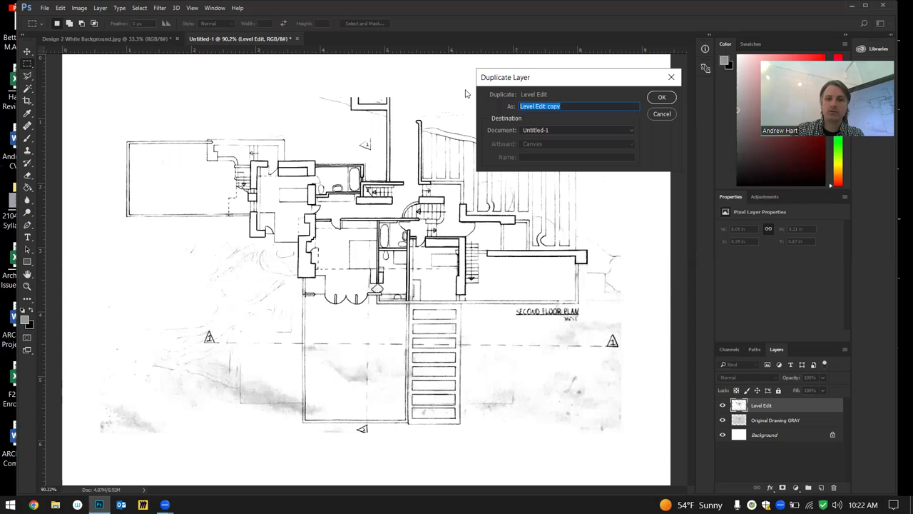
text(Clean U)
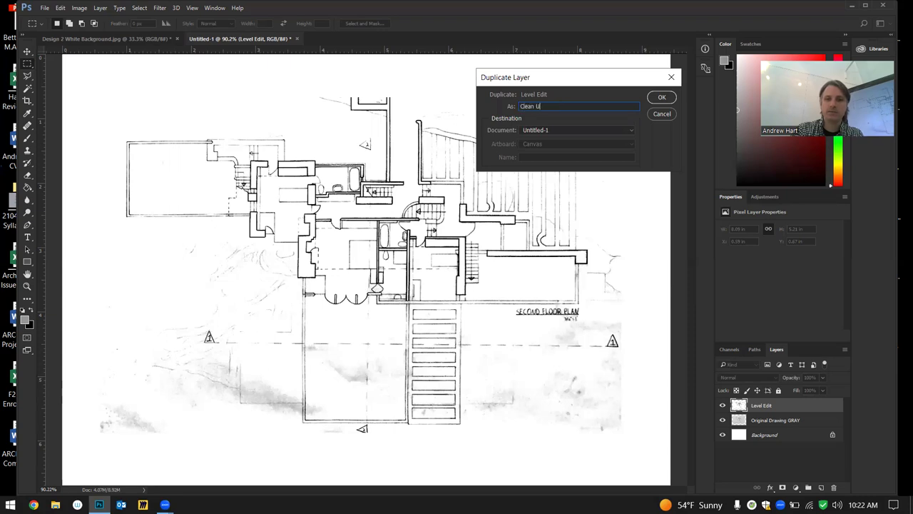
text(p Time)
key(Return)
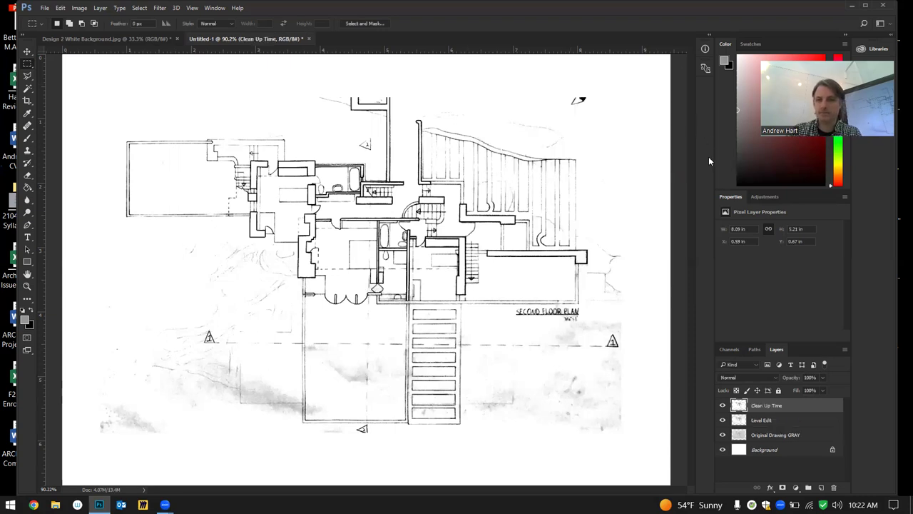
Hide Level Edit and Original Drawing GRAY, then erase the smudged area at the drawing's lower right
drag(722, 419, 722, 435)
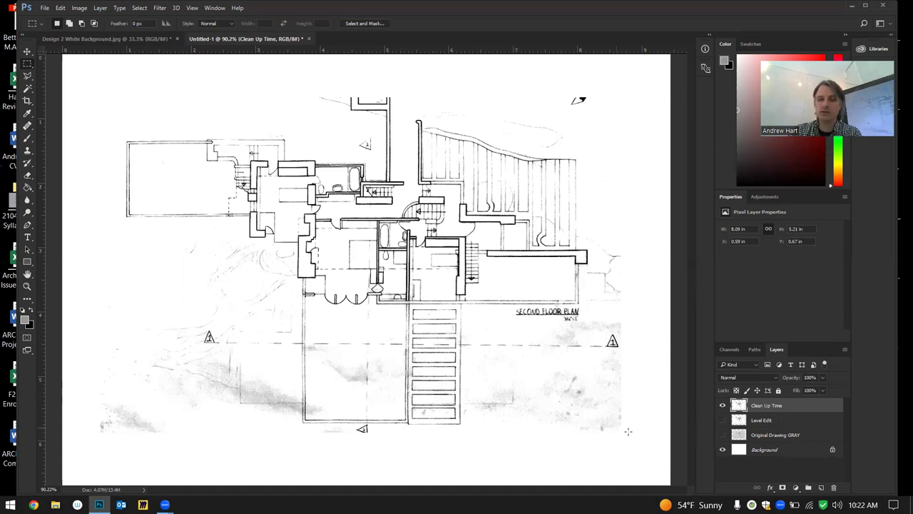
mouse_move(637, 441)
mouse_down()
mouse_move(562, 398)
mouse_move(519, 354)
mouse_up()
key(Delete)
key(ctrl+d)
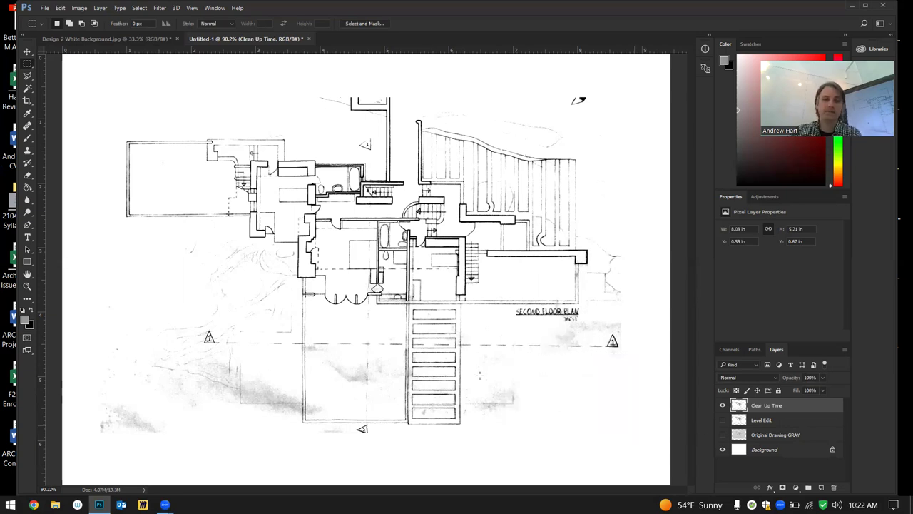
Erase the grey smudge left of the lower room to white
mouse_move(91, 373)
mouse_down()
mouse_move(221, 439)
mouse_move(175, 413)
mouse_up()
click(115, 416)
drag(96, 394, 179, 448)
mouse_move(93, 447)
mouse_down()
mouse_move(178, 406)
mouse_move(204, 365)
mouse_up()
click(202, 389)
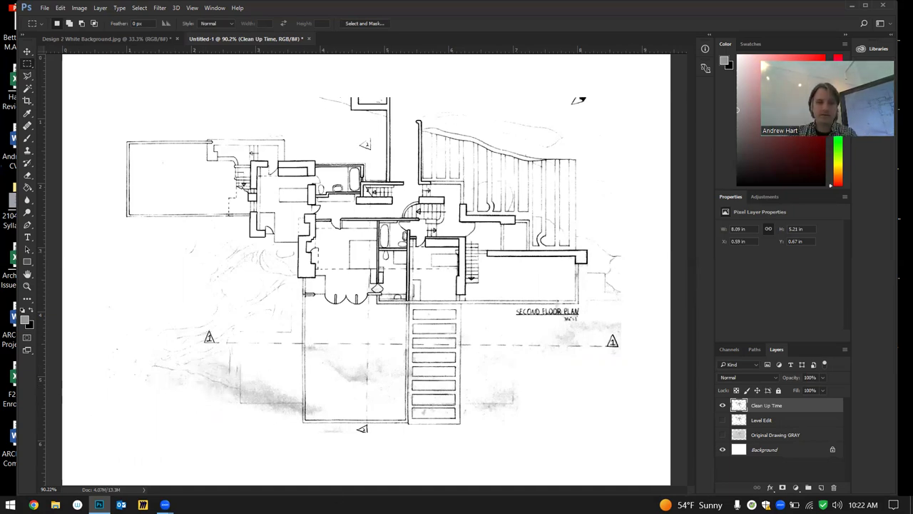
scroll(289, 417, down, 1)
scroll(288, 417, up, 1)
scroll(288, 418, up, 3)
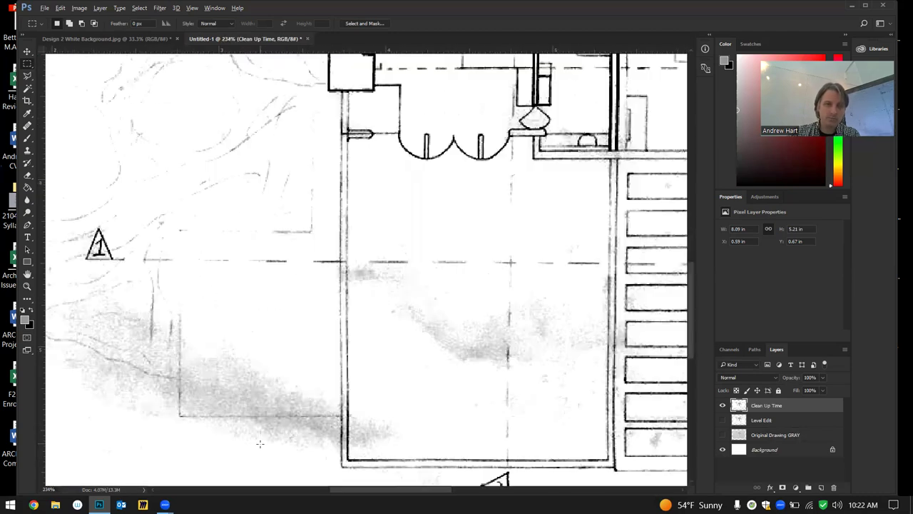
scroll(184, 404, up, 1)
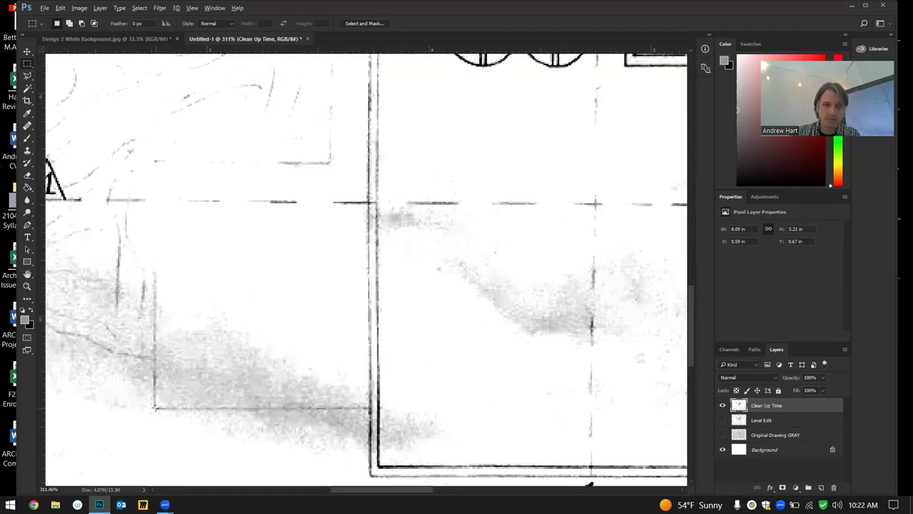
drag(155, 408, 369, 206)
key(Delete)
key(ctrl+d)
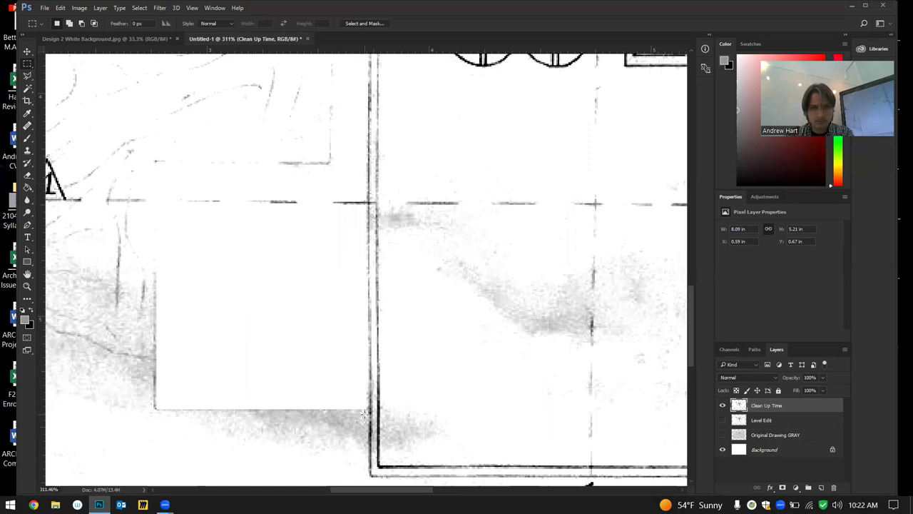
Erase the smudges below the cleared patch and the faint smudge near the triangle 2 marker
drag(367, 410, 123, 474)
key(Delete)
key(ctrl+d)
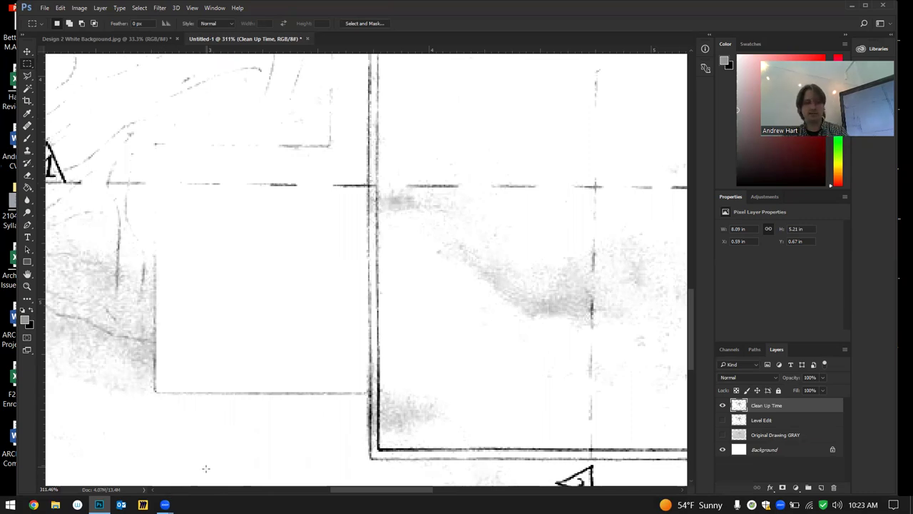
scroll(344, 343, down, 4)
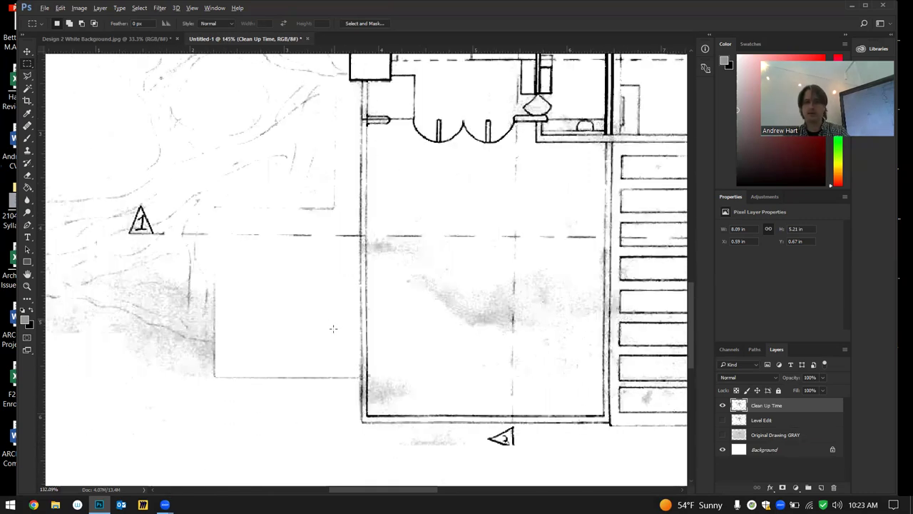
scroll(333, 328, down, 1)
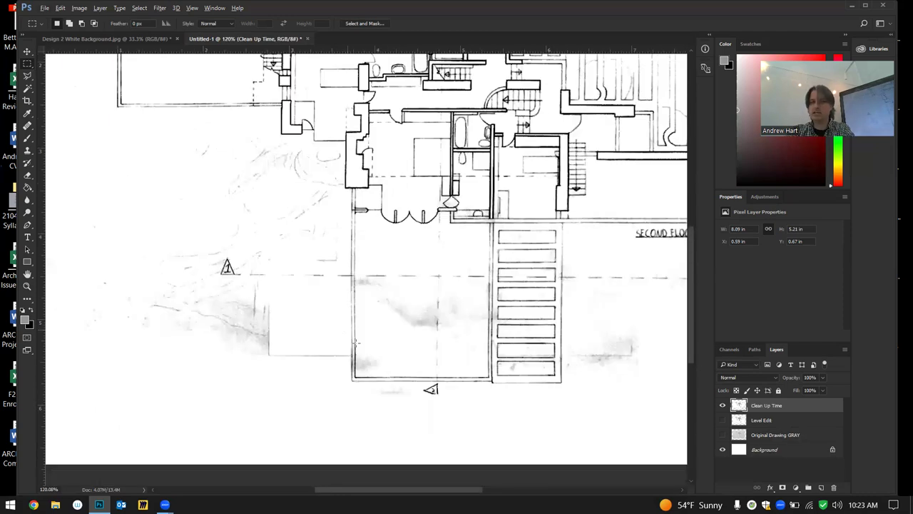
scroll(413, 388, up, 5)
mouse_move(448, 356)
mouse_down()
mouse_move(231, 418)
mouse_move(155, 429)
mouse_up()
key(Delete)
key(ctrl+d)
Erase the faint marks and grey specks beside and above the stair treads to white
scroll(220, 409, down, 4)
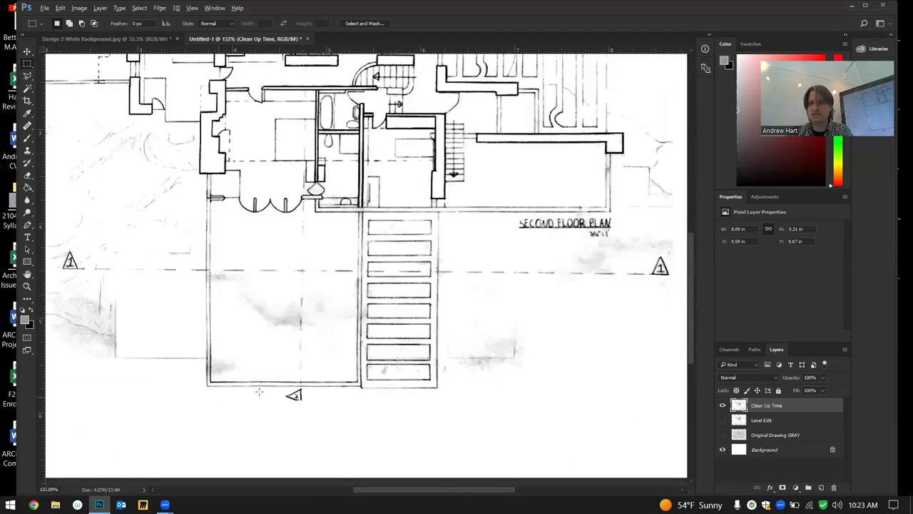
scroll(529, 372, up, 4)
drag(504, 140, 528, 179)
mouse_move(598, 349)
mouse_down()
mouse_move(618, 418)
mouse_move(632, 428)
mouse_up()
key(Delete)
key(ctrl+d)
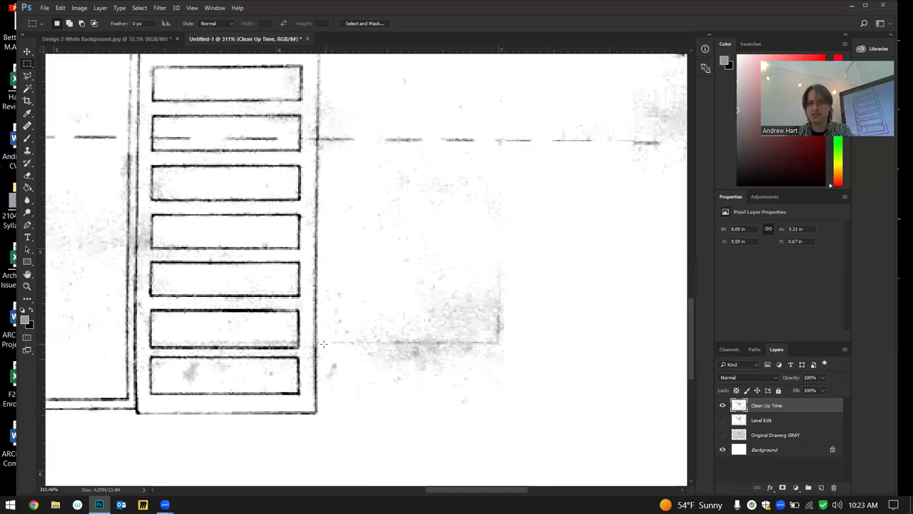
mouse_move(320, 344)
mouse_down()
mouse_move(514, 432)
mouse_move(601, 453)
mouse_move(322, 349)
mouse_up()
key(Delete)
key(ctrl+d)
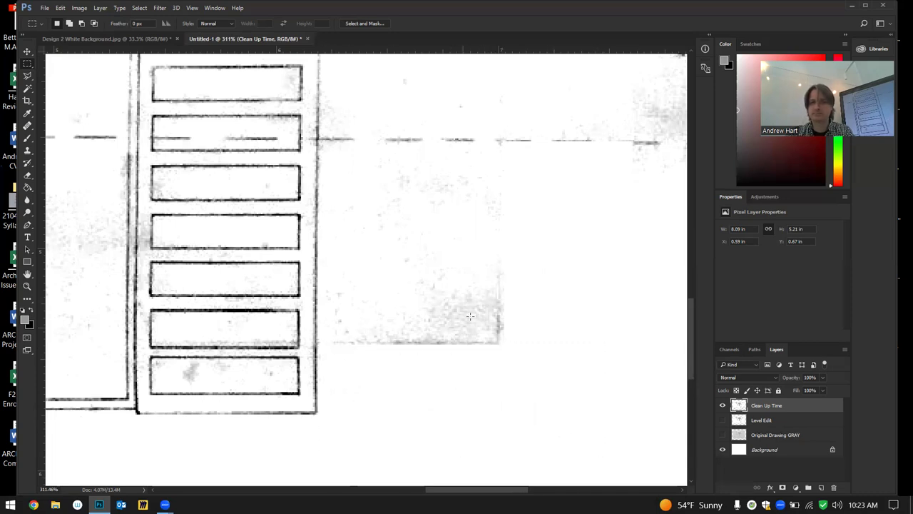
drag(492, 340, 322, 147)
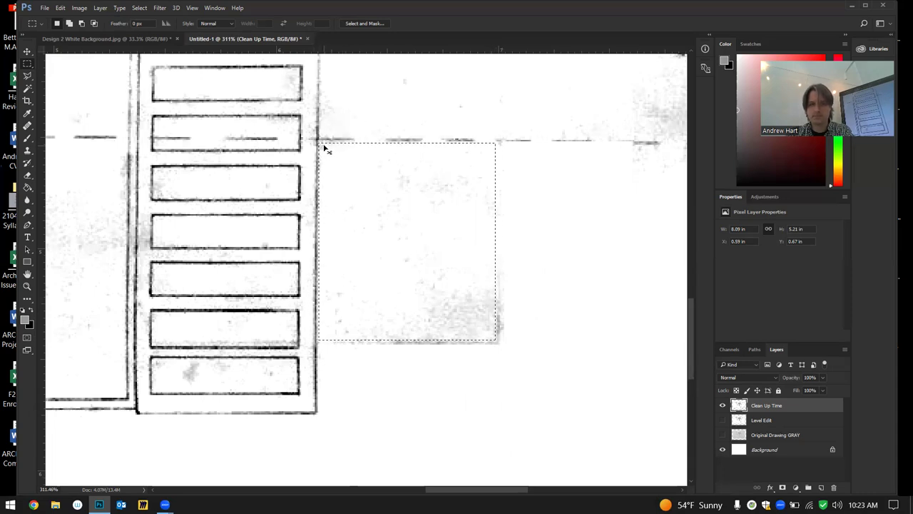
key(Delete)
key(ctrl+d)
scroll(370, 237, down, 3)
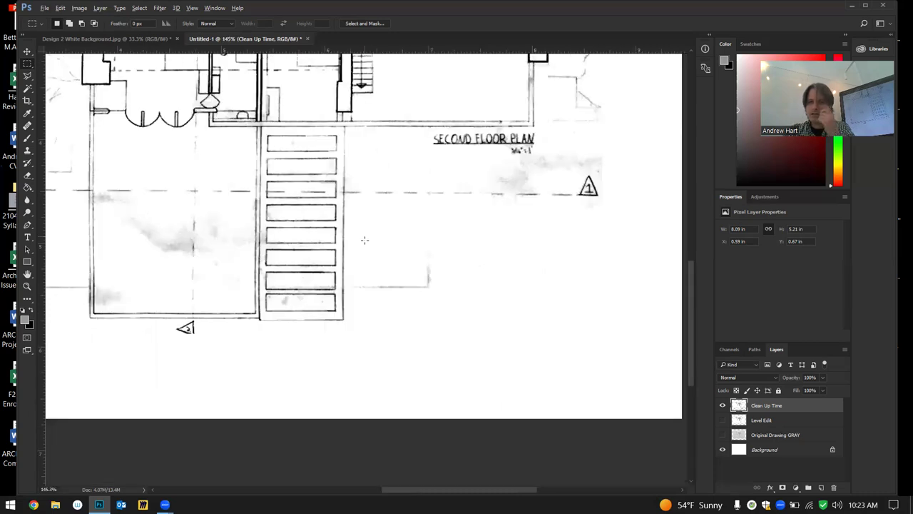
Outline the smudge around the triangle 1 marker with the Polygonal Lasso and erase it to white
click(27, 77)
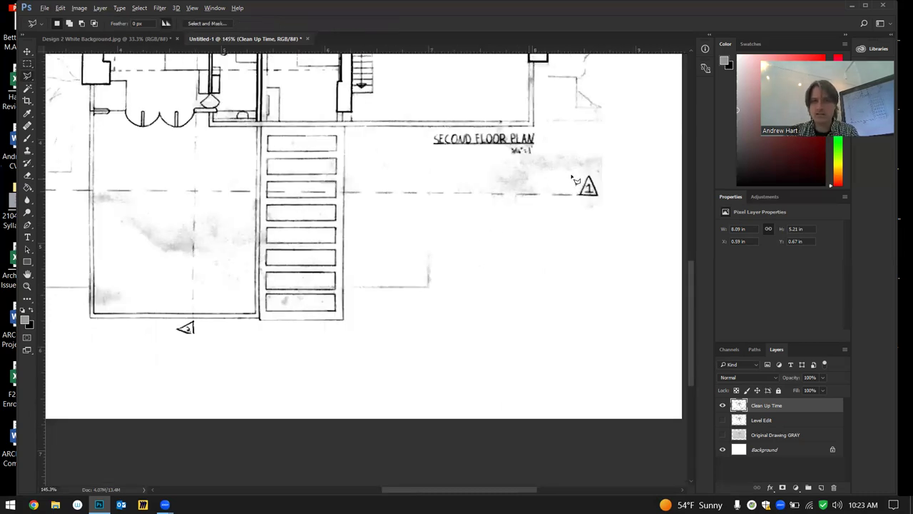
scroll(581, 183, up, 4)
click(613, 236)
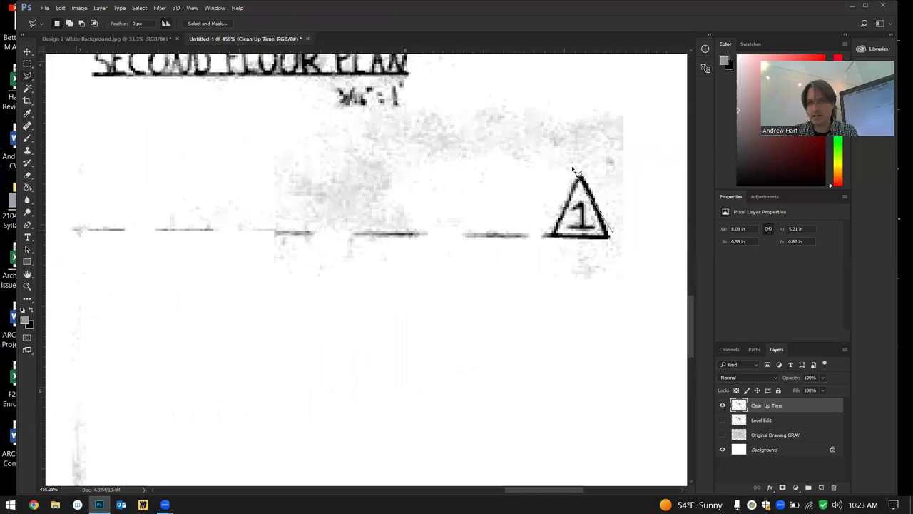
click(579, 169)
click(549, 231)
click(197, 227)
click(197, 175)
click(242, 146)
click(307, 126)
click(341, 108)
click(435, 108)
click(514, 92)
click(617, 87)
click(661, 95)
click(667, 170)
click(652, 255)
double_click(632, 273)
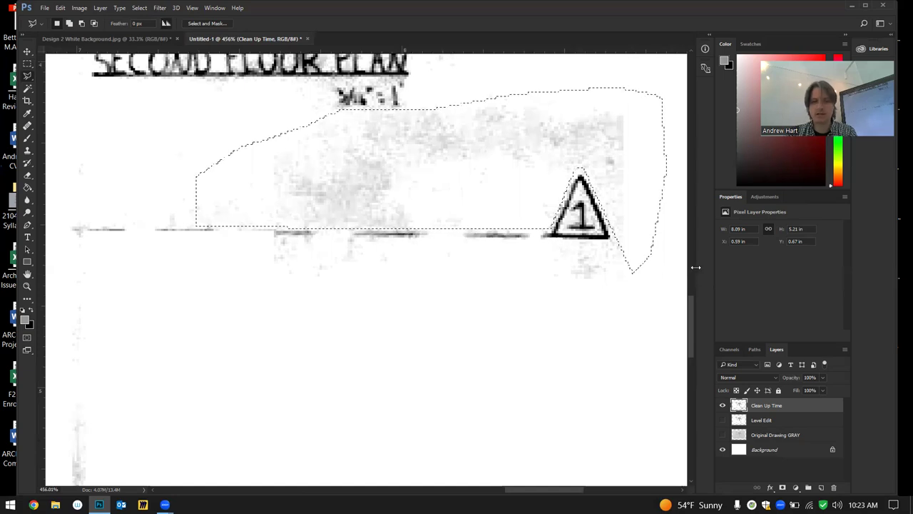
key(Delete)
key(ctrl+d)
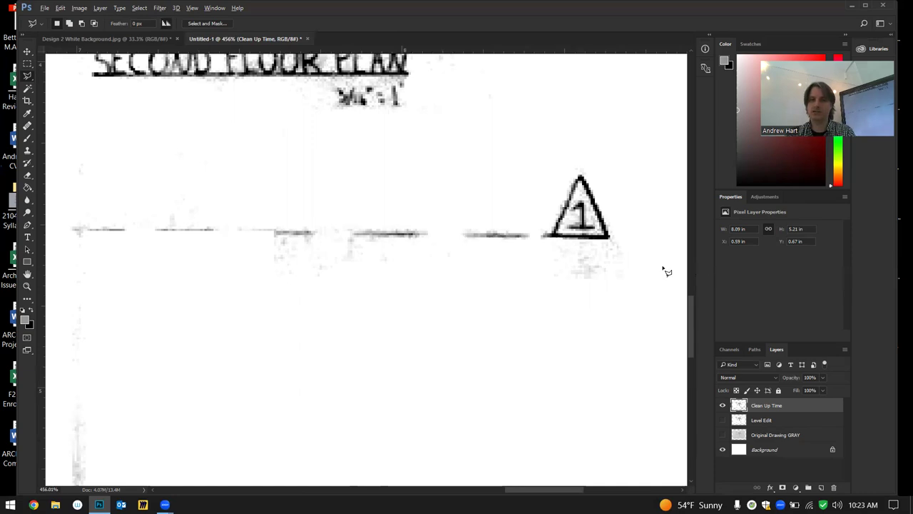
scroll(583, 314, down, 4)
scroll(571, 330, down, 3)
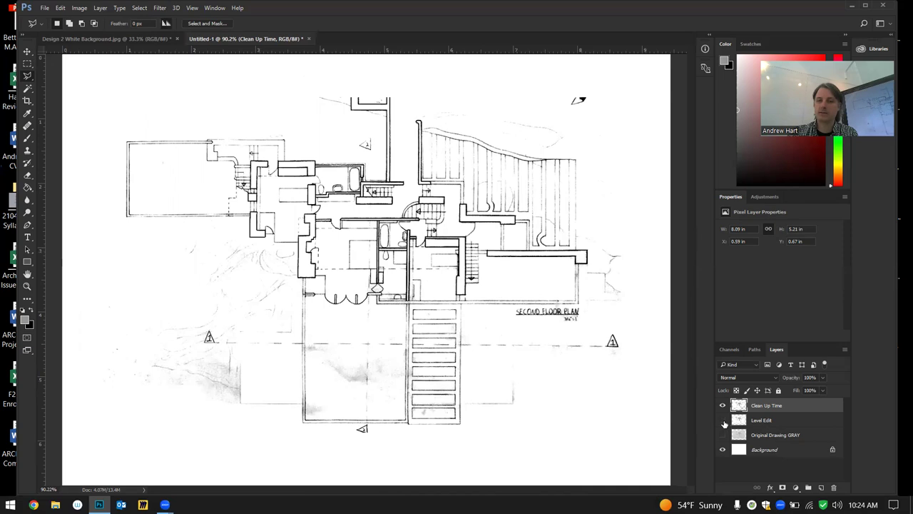
Compare Level Edit with Clean Up Time, then show Original Drawing GRAY and hide Level Edit
click(723, 420)
click(723, 405)
click(723, 406)
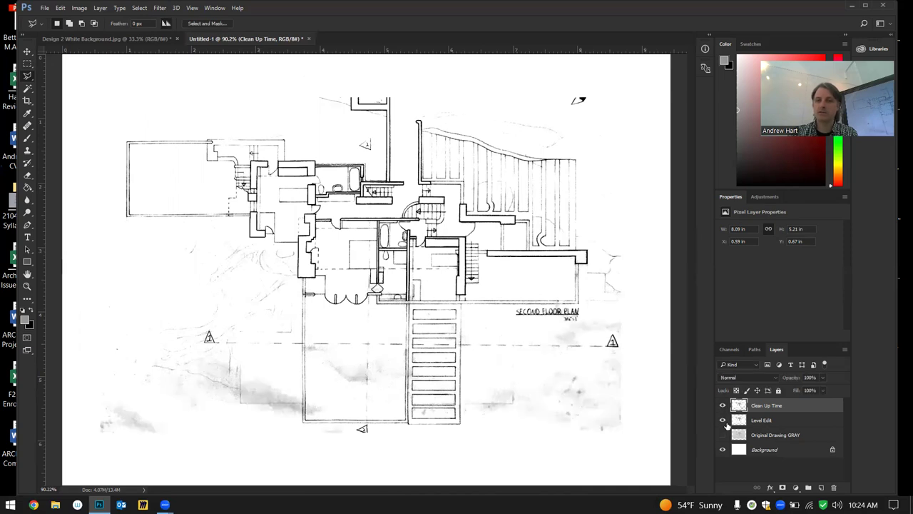
click(723, 420)
click(723, 420)
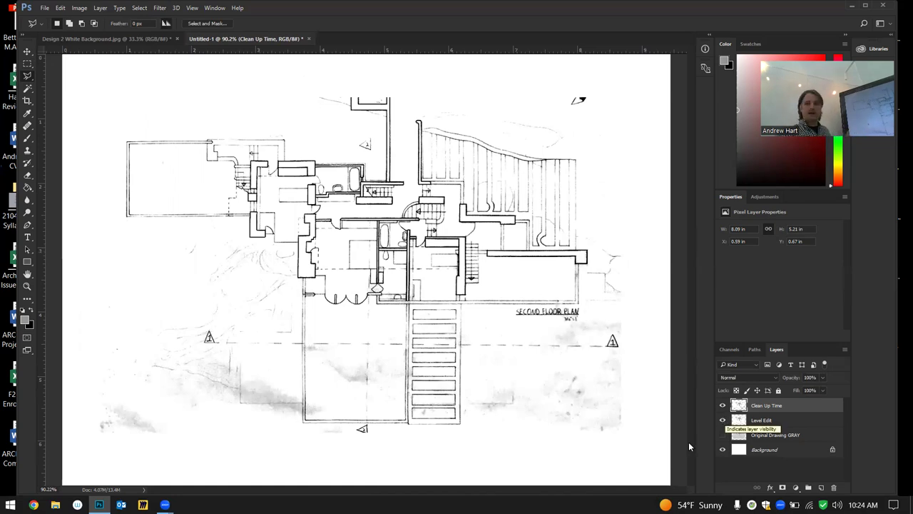
click(723, 434)
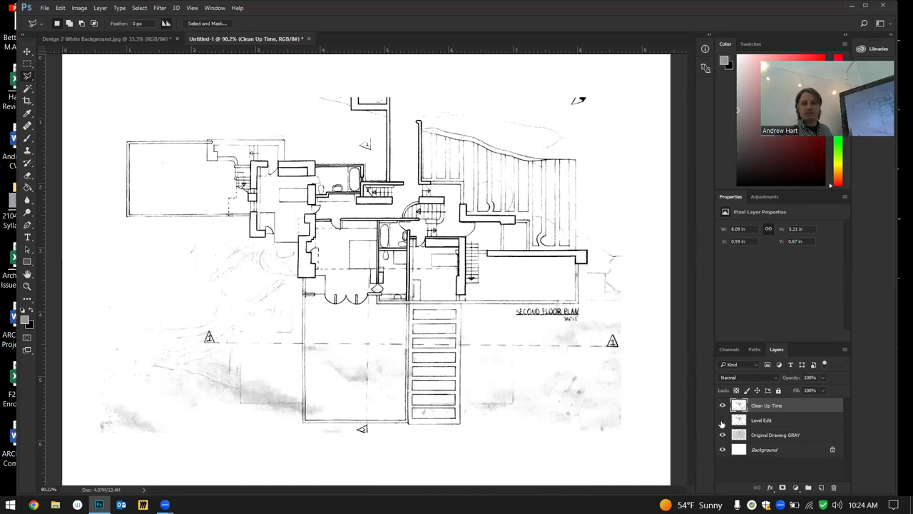
click(723, 420)
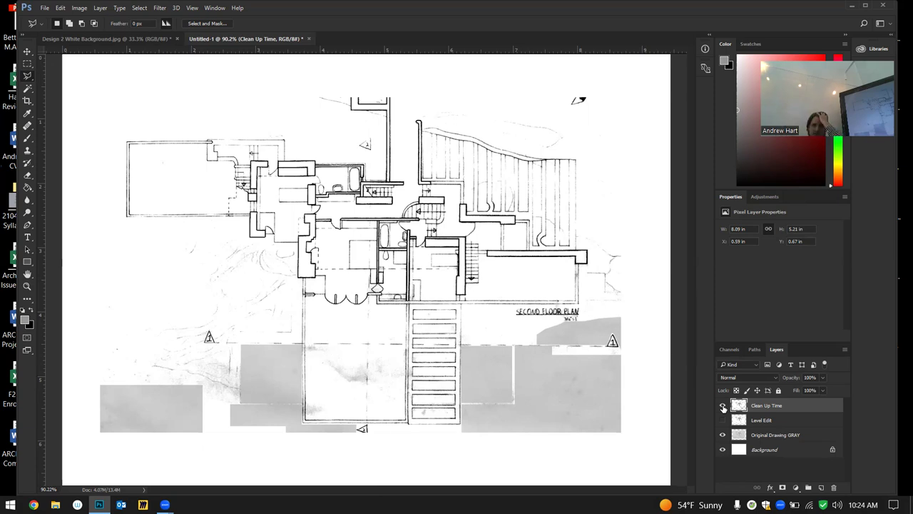
Compare Clean Up Time against the original, hide Original Drawing GRAY and Level Edit, and zoom in
click(722, 405)
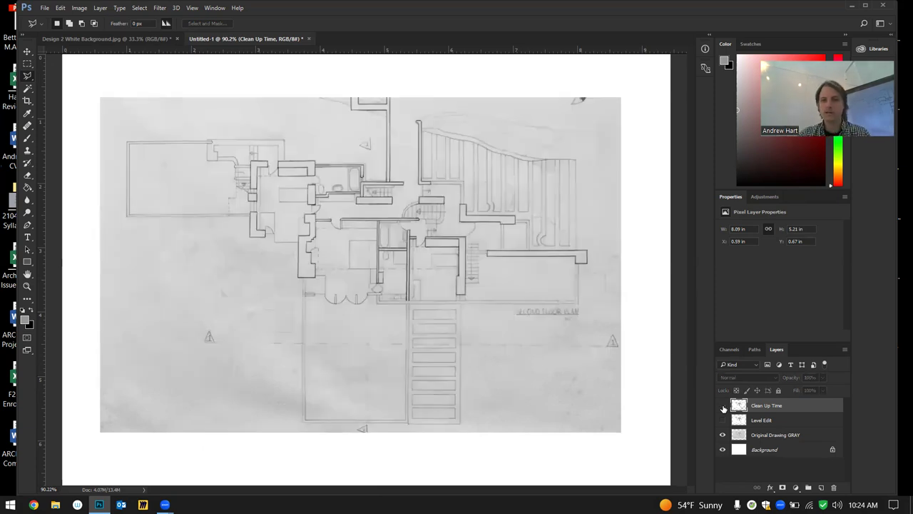
click(723, 405)
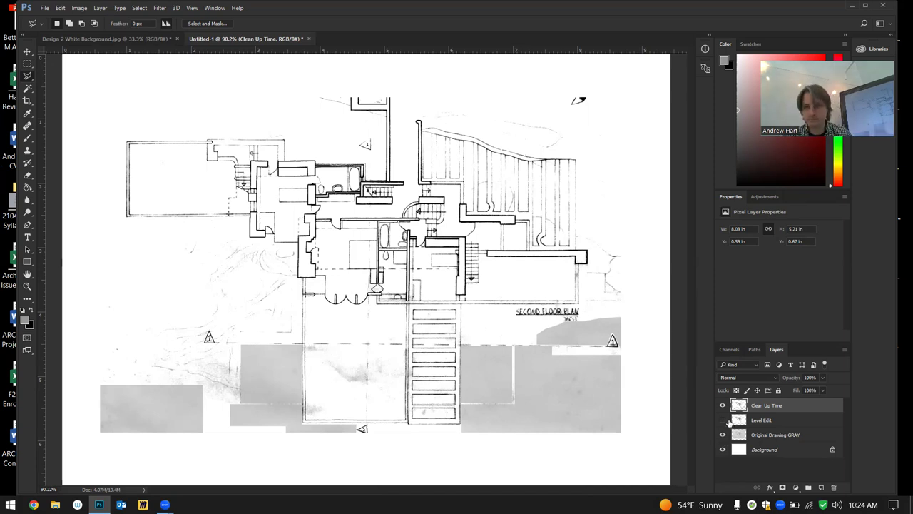
click(722, 432)
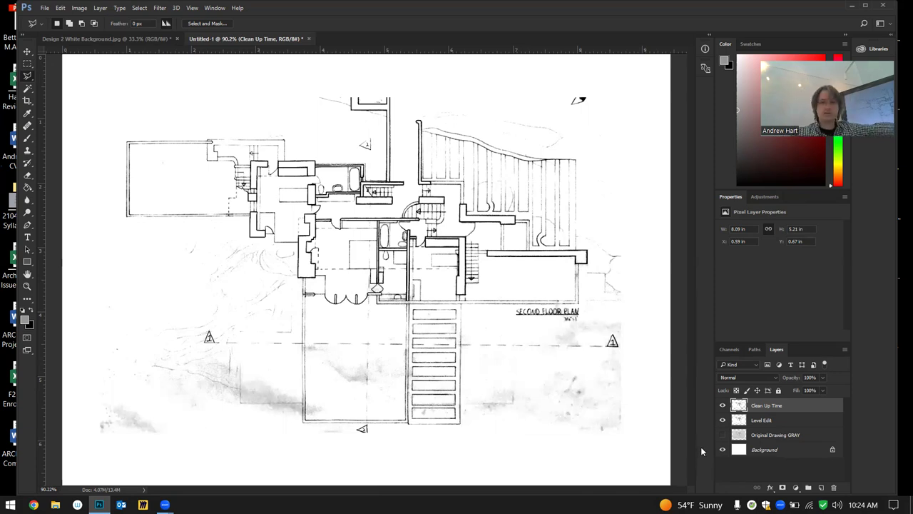
click(721, 420)
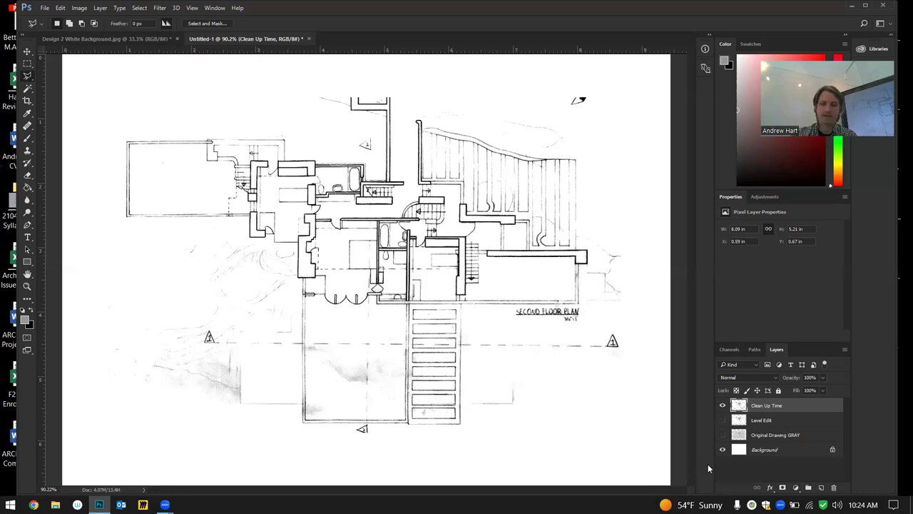
scroll(132, 391, up, 2)
scroll(193, 422, up, 3)
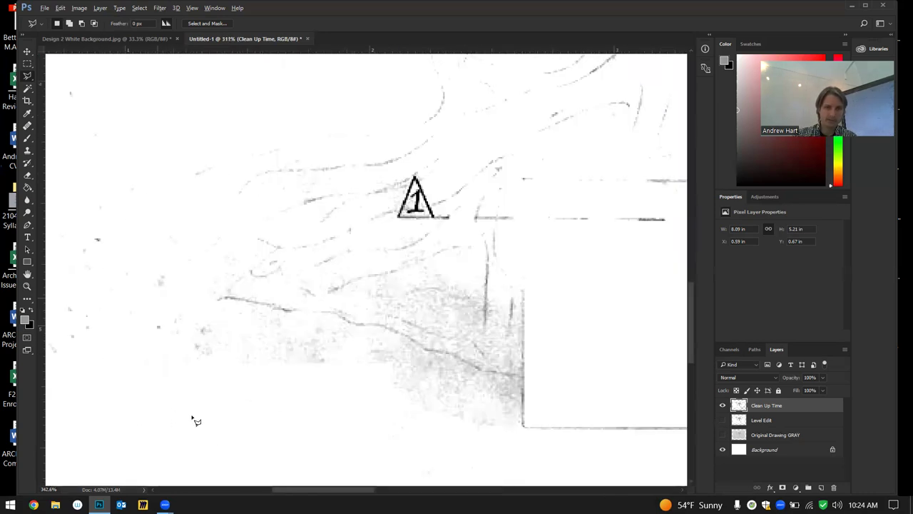
scroll(256, 364, up, 2)
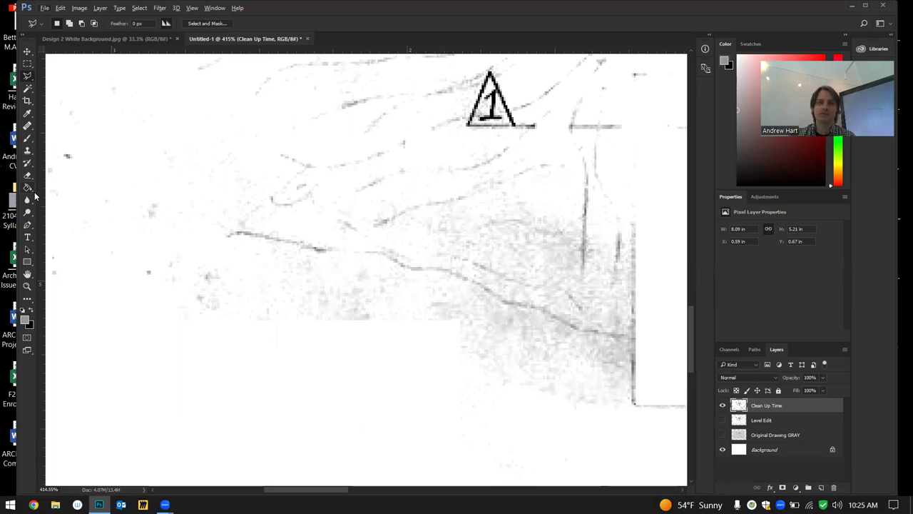
click(30, 128)
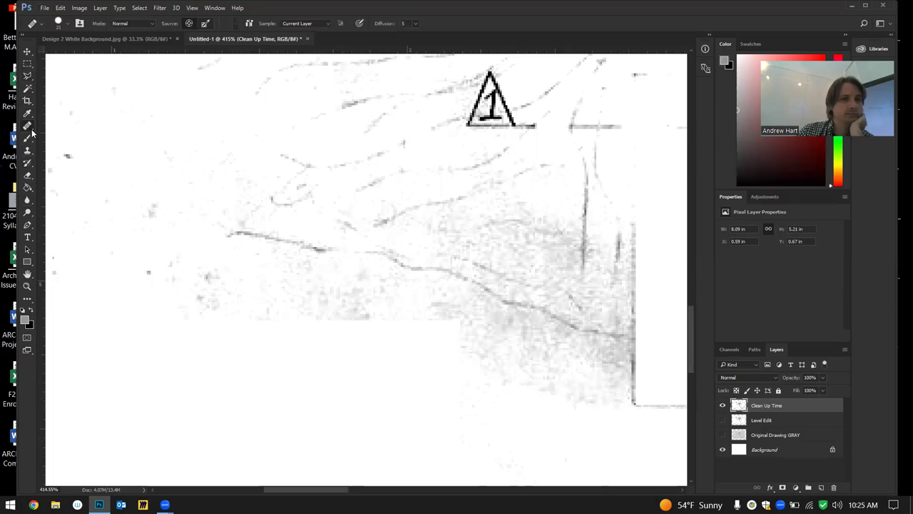
click(27, 64)
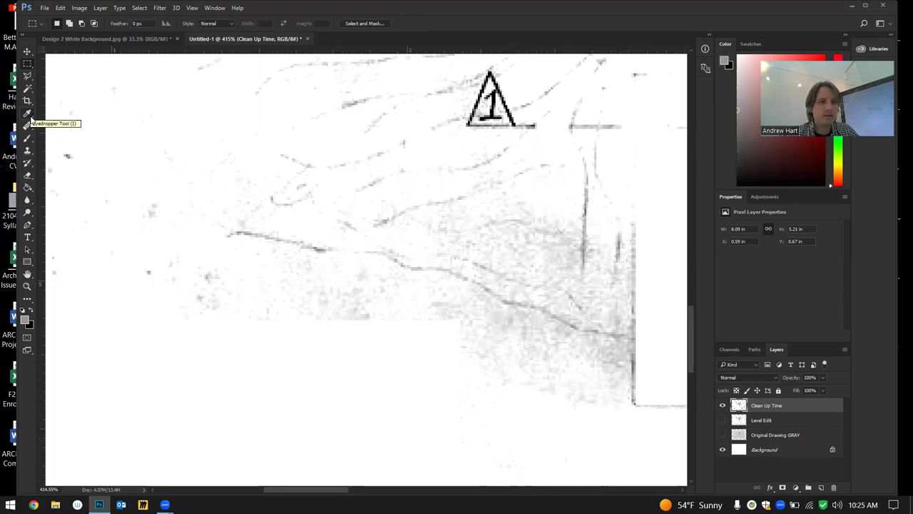
Step through the toolbar tool groups and select the standard Eraser Tool
click(27, 113)
right_click(32, 119)
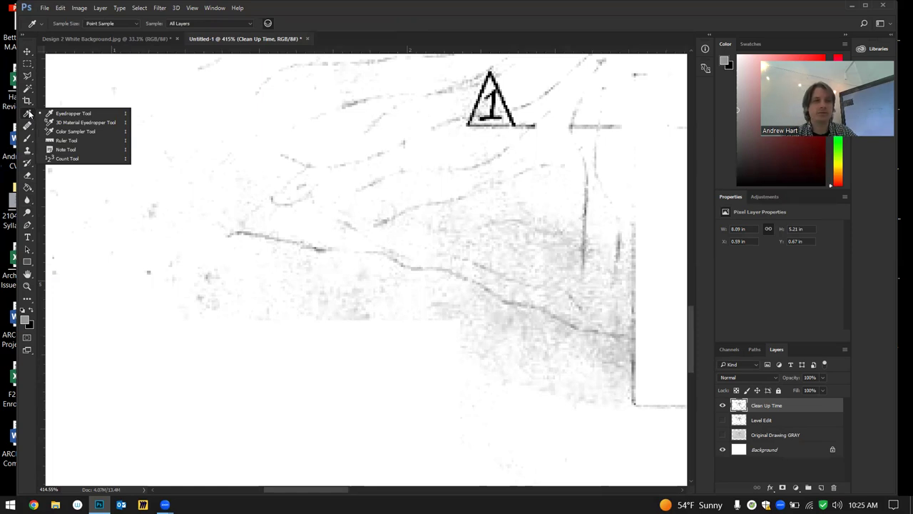
click(27, 127)
right_click(30, 131)
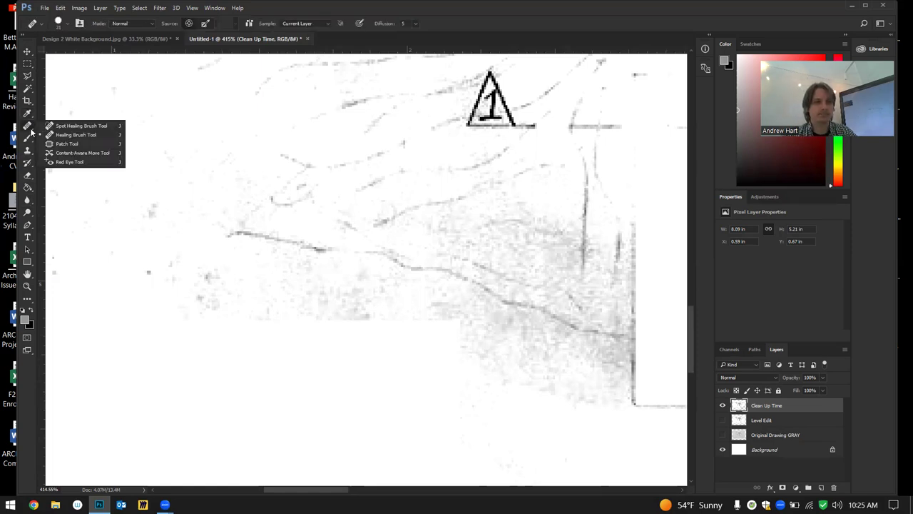
click(28, 138)
right_click(33, 140)
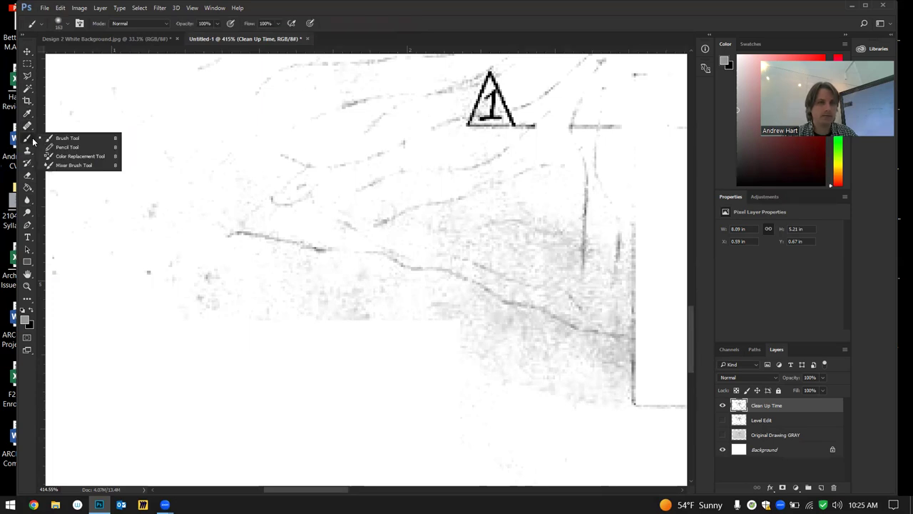
click(30, 150)
right_click(31, 150)
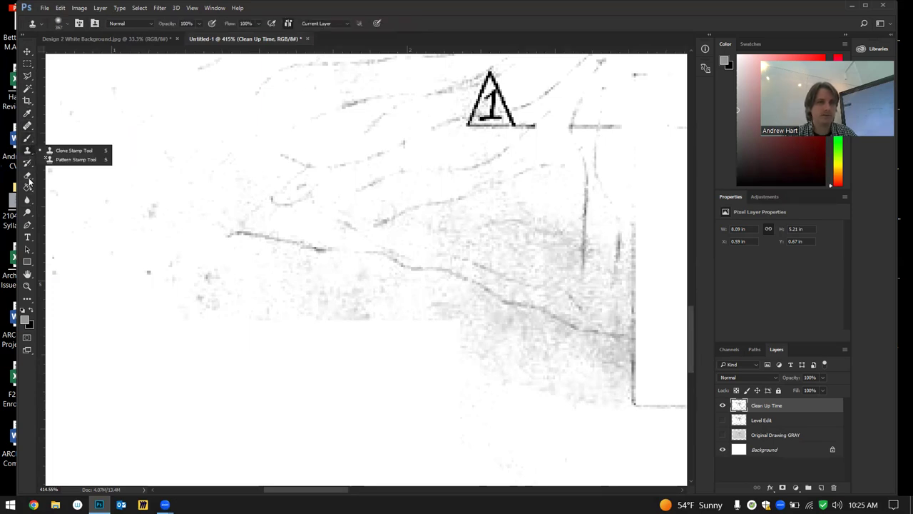
click(28, 178)
right_click(31, 181)
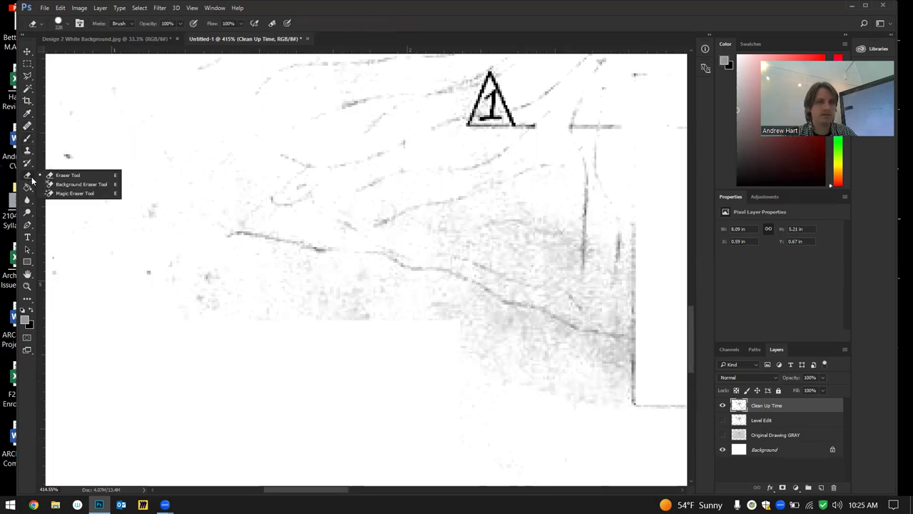
click(28, 178)
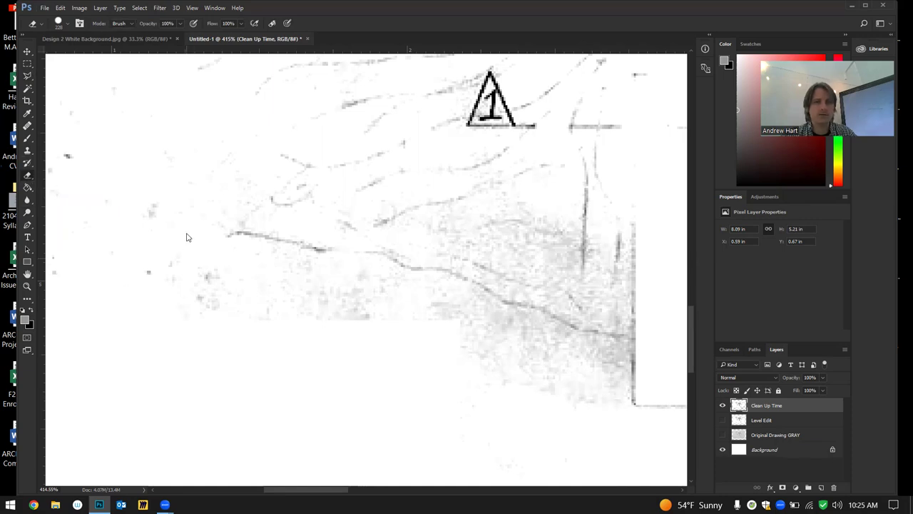
Test-erase the strokes around triangle marker 1, then undo it, leaving the drawing unchanged
scroll(411, 257, down, 4)
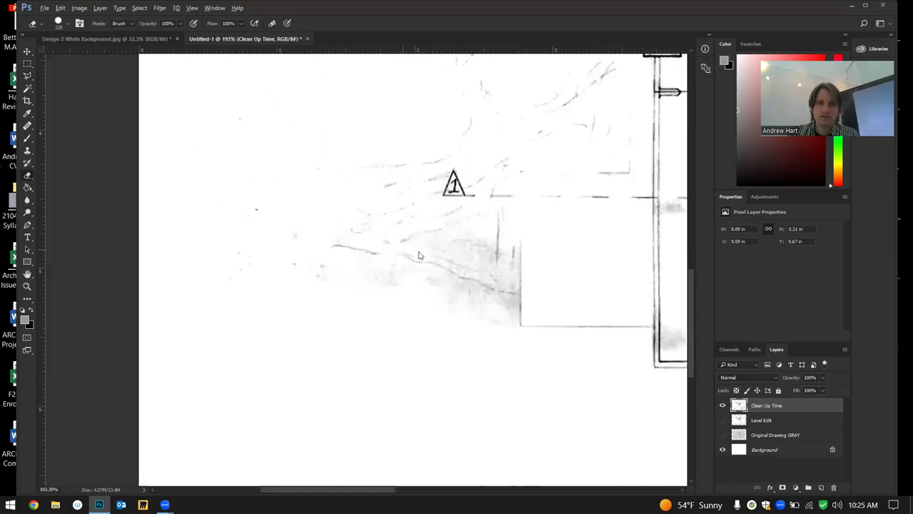
click(401, 277)
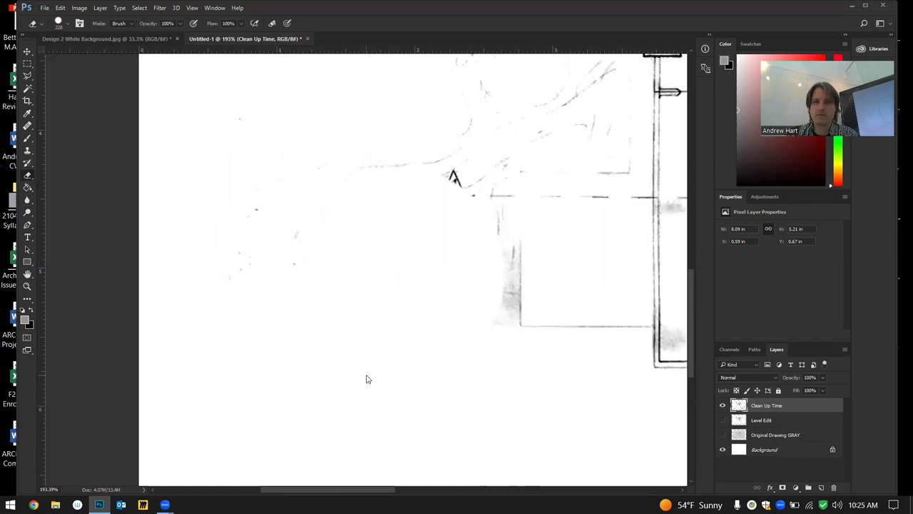
scroll(385, 342, down, 1)
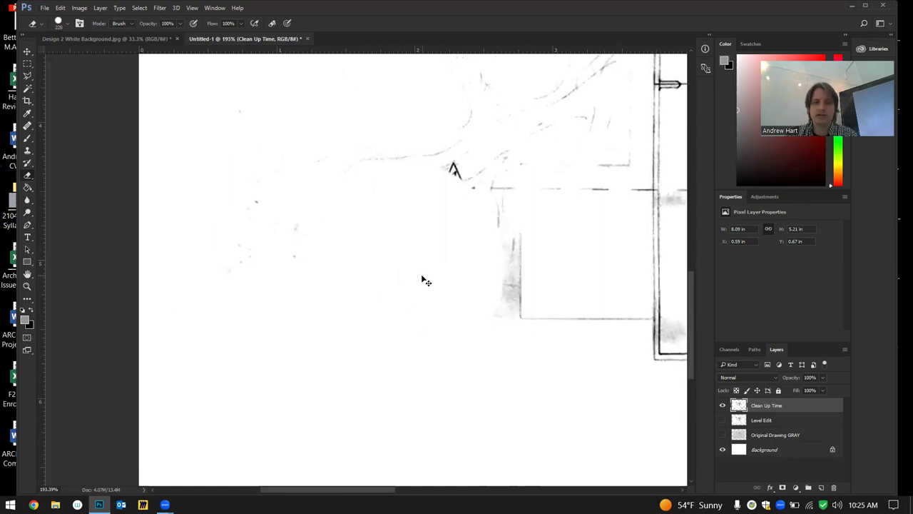
key(ctrl+z)
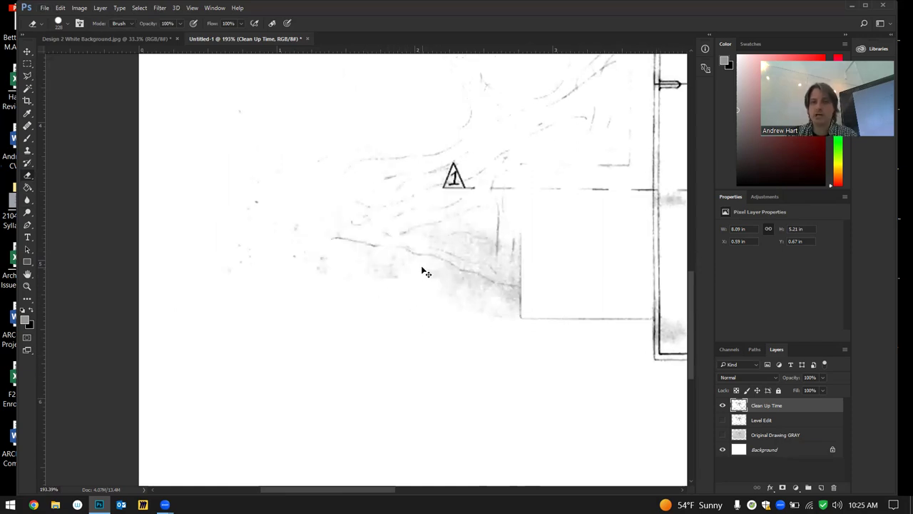
key(ctrl+shift+z)
key(ctrl+z)
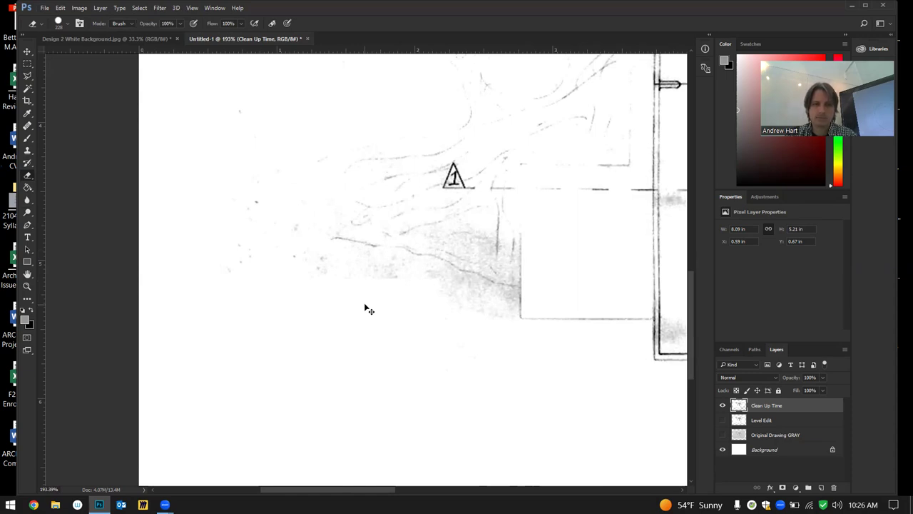
Keep the eraser in brush mode and soften its hardness to 53%
click(128, 25)
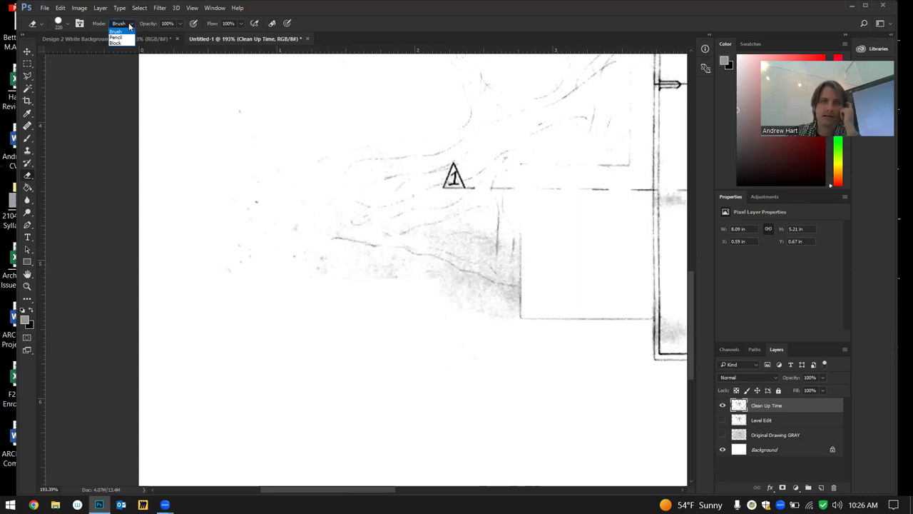
click(126, 25)
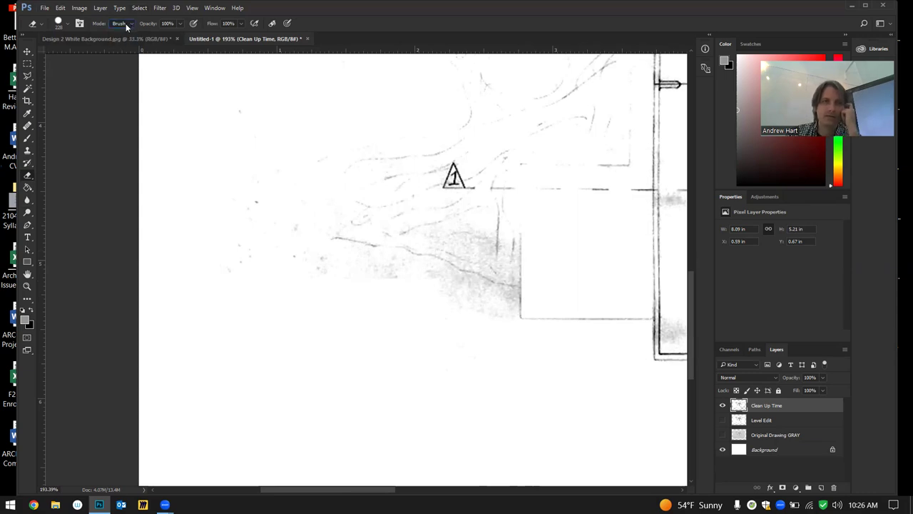
click(68, 25)
drag(111, 76, 102, 76)
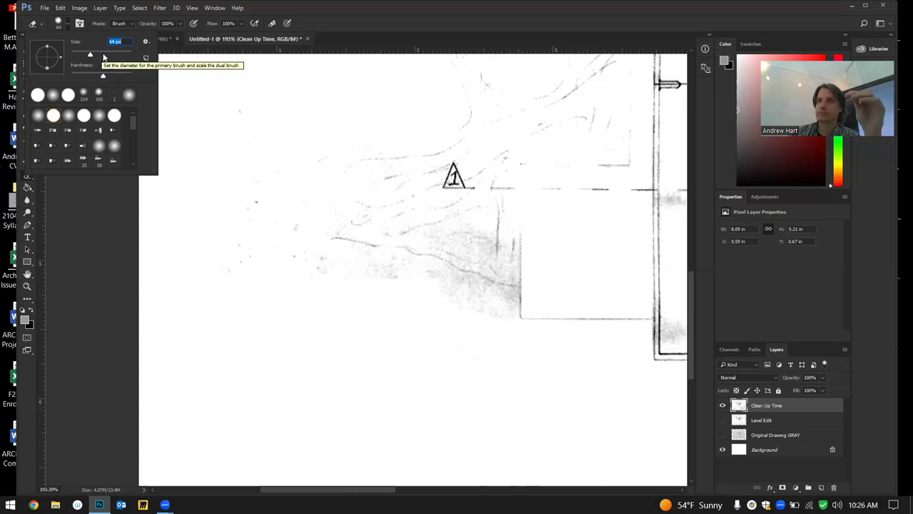
key(Return)
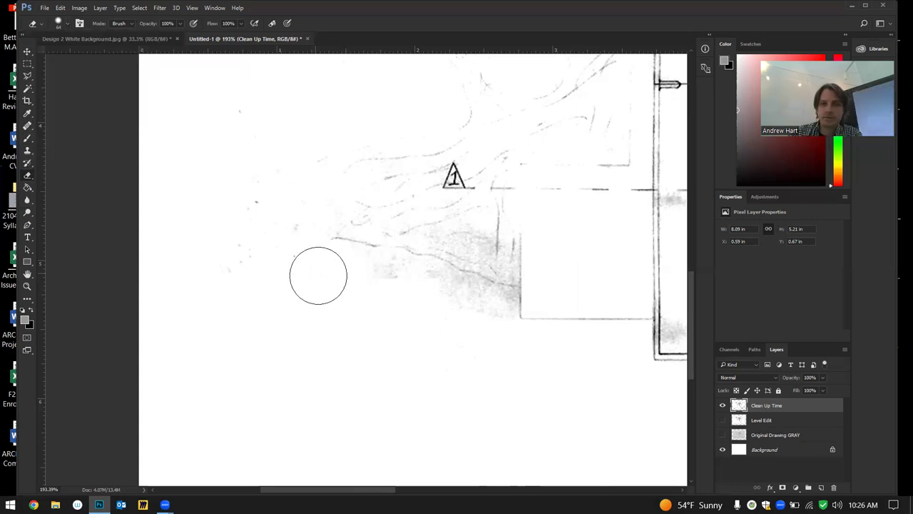
Erase the smudge and stray marks below triangle 1, then the old title and scale text
mouse_move(389, 292)
mouse_down()
mouse_move(436, 301)
mouse_move(481, 324)
mouse_up()
mouse_move(367, 299)
mouse_down()
mouse_move(444, 316)
mouse_move(409, 296)
mouse_move(230, 263)
mouse_move(239, 267)
mouse_move(231, 234)
mouse_move(245, 204)
mouse_move(217, 233)
mouse_move(193, 185)
mouse_move(202, 210)
mouse_move(232, 99)
mouse_move(213, 144)
mouse_move(271, 200)
mouse_move(281, 234)
mouse_move(289, 230)
mouse_move(326, 277)
mouse_move(490, 337)
mouse_move(478, 313)
mouse_move(344, 275)
mouse_move(360, 295)
mouse_move(483, 324)
mouse_move(513, 369)
mouse_up()
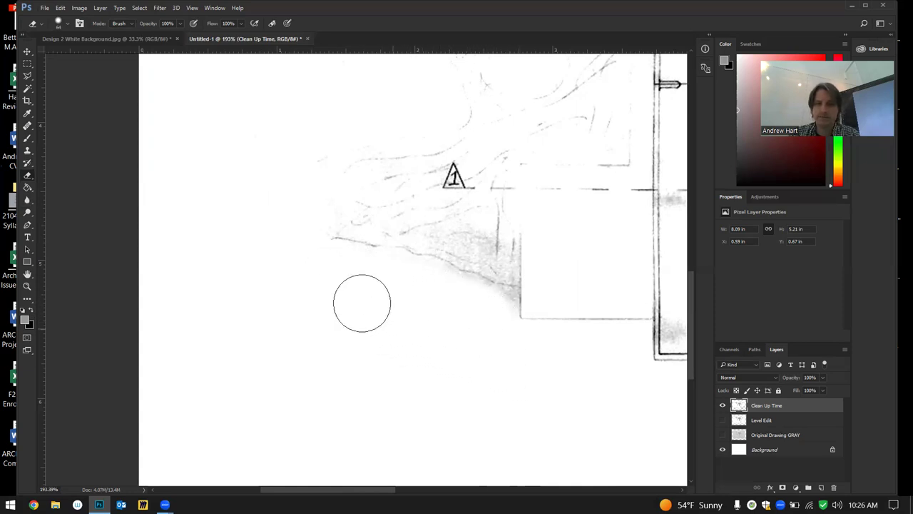
scroll(334, 286, down, 5)
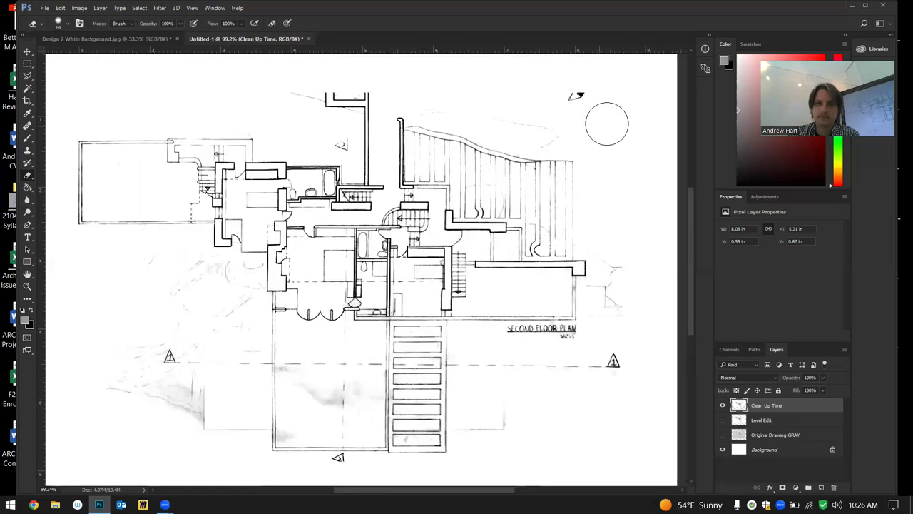
scroll(604, 126, up, 3)
scroll(571, 90, up, 3)
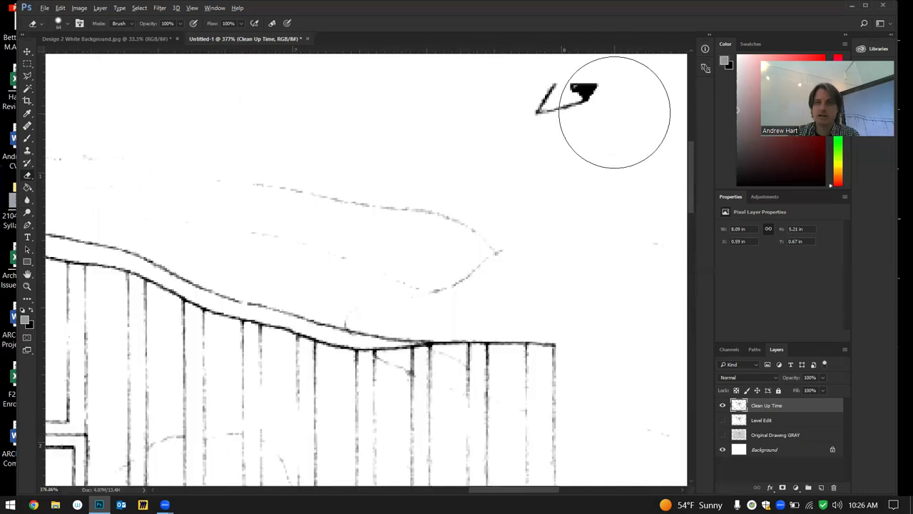
scroll(418, 149, down, 5)
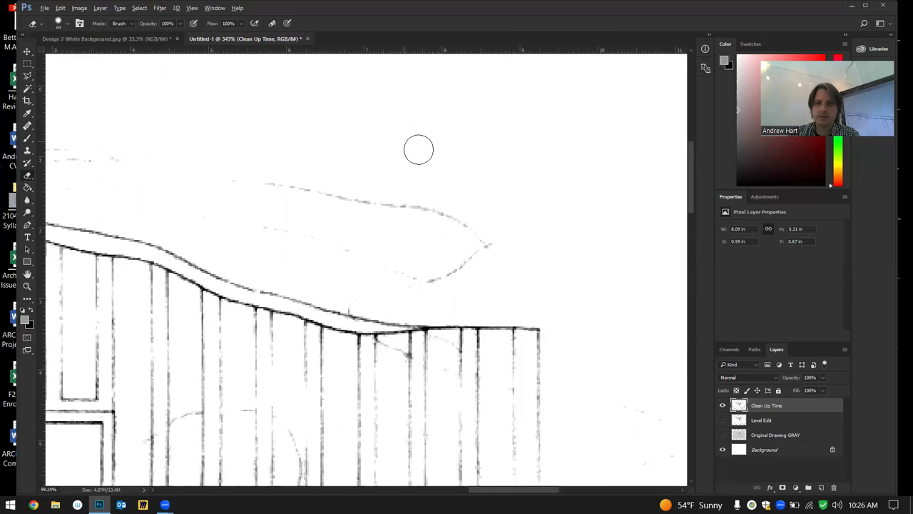
scroll(410, 395, up, 2)
scroll(410, 396, up, 2)
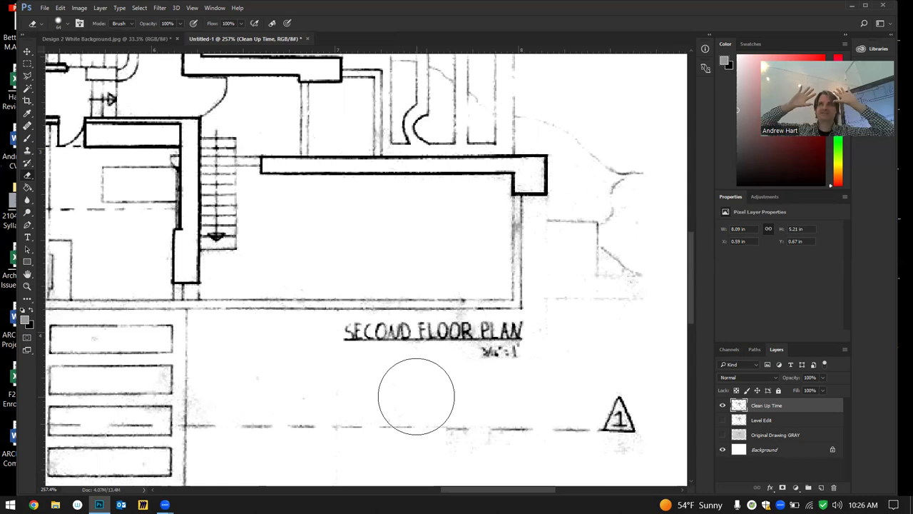
drag(540, 350, 352, 357)
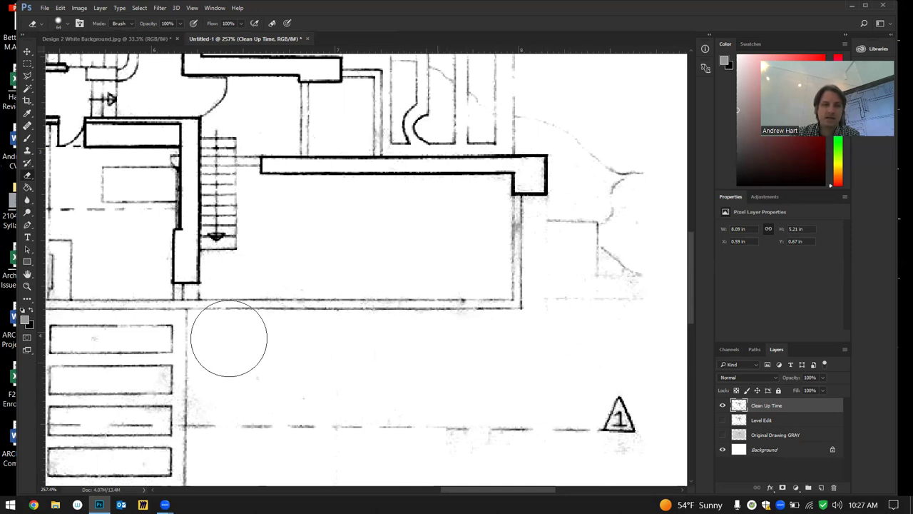
Choose the Type tool and create a new Layer 1
click(28, 238)
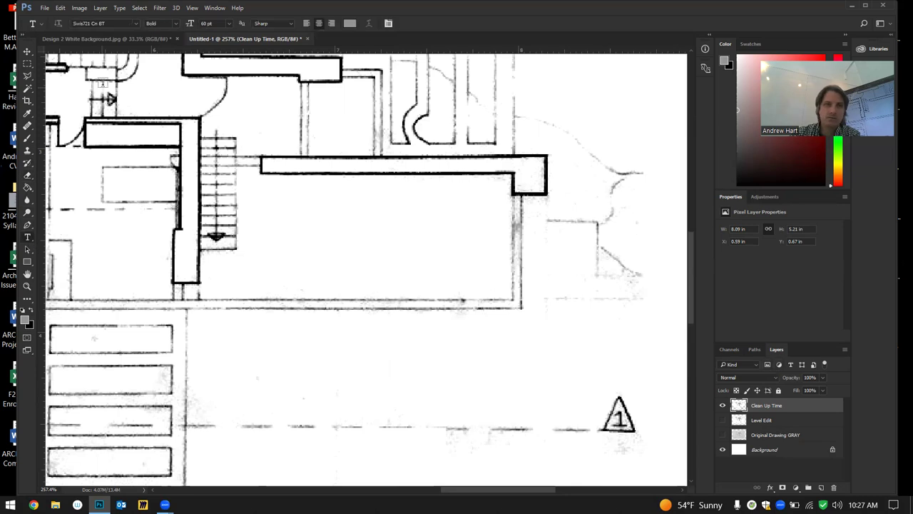
click(101, 8)
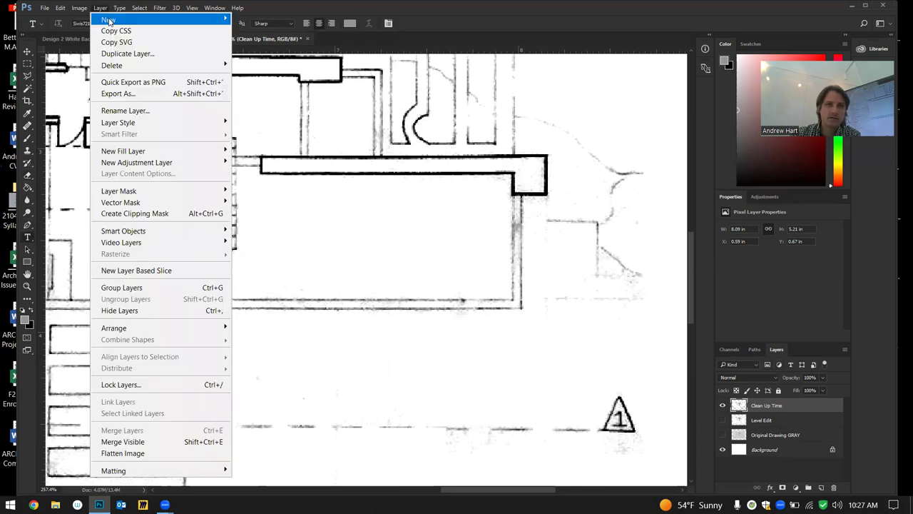
mouse_move(109, 20)
click(312, 24)
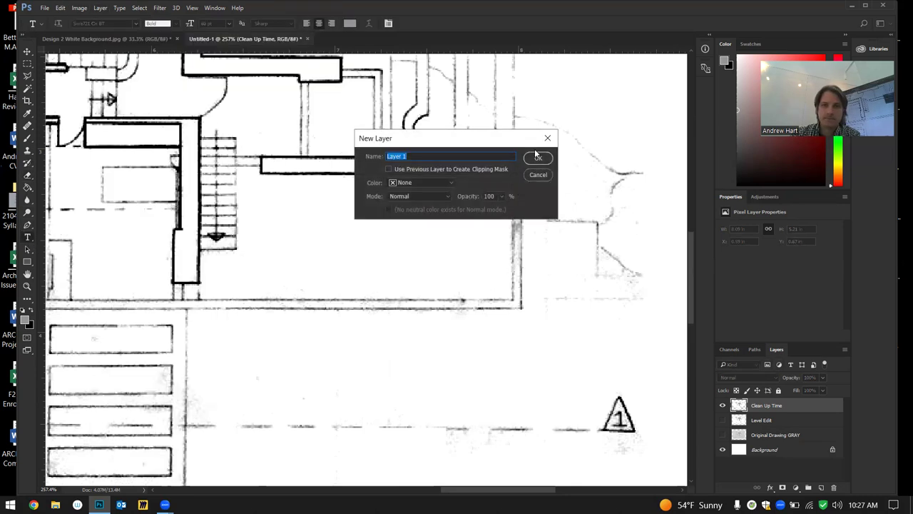
click(538, 157)
Draw a text box below the plan with black text set to 48 pt
drag(312, 325, 596, 367)
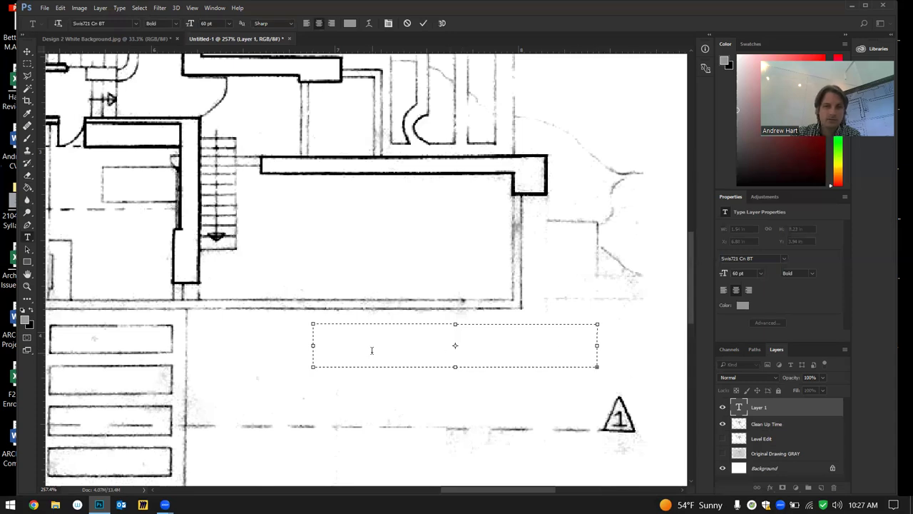
click(24, 311)
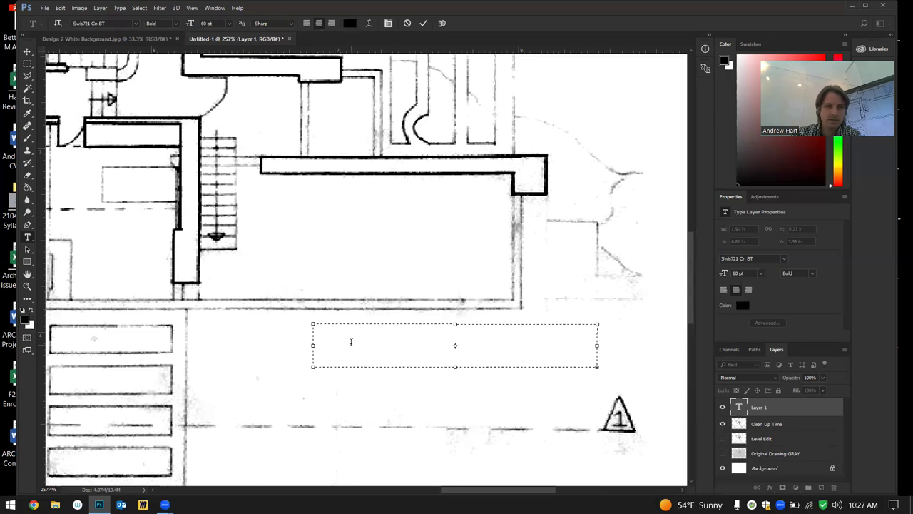
click(228, 24)
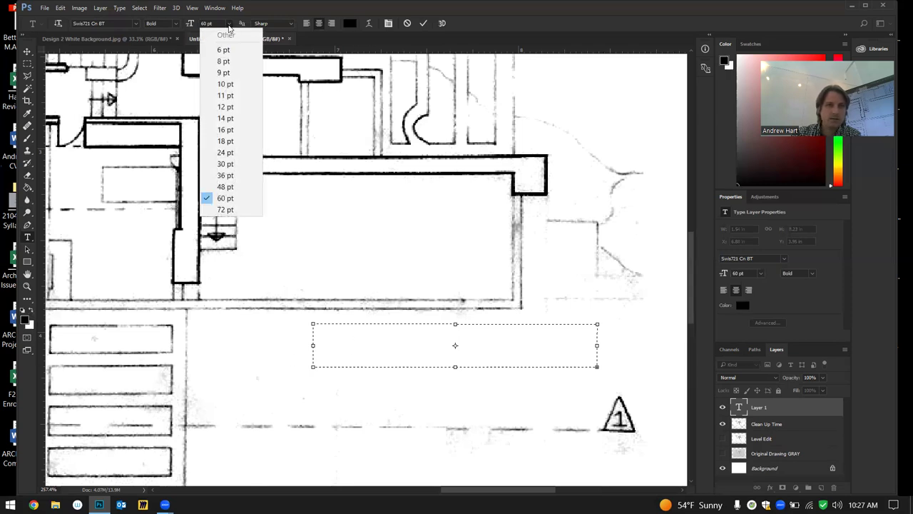
click(230, 118)
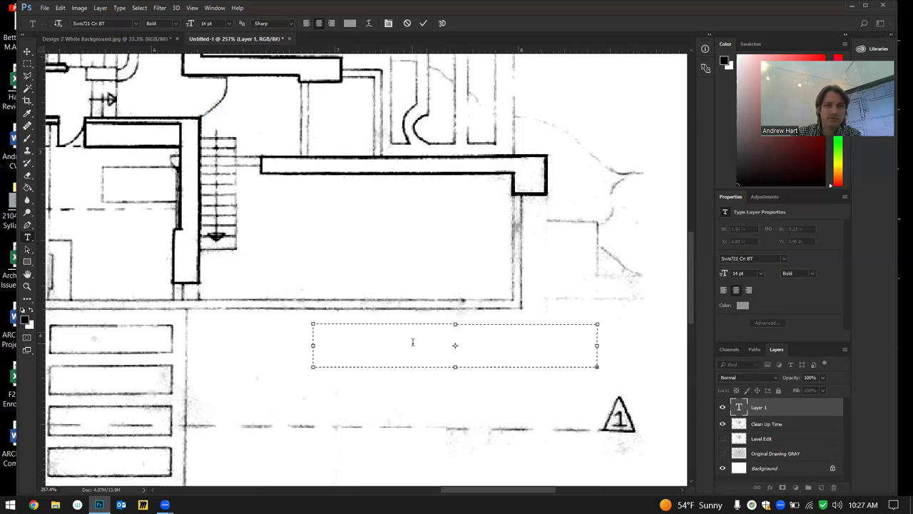
key(Escape)
drag(306, 324, 639, 389)
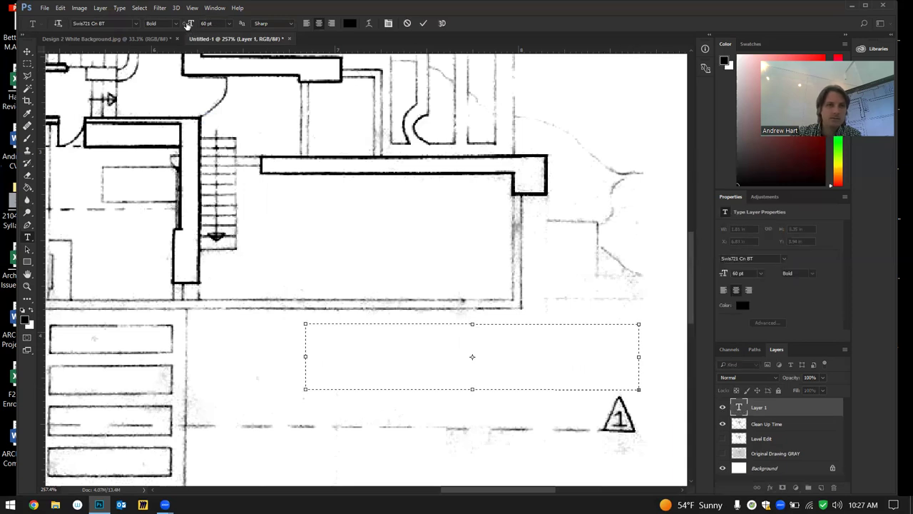
click(230, 24)
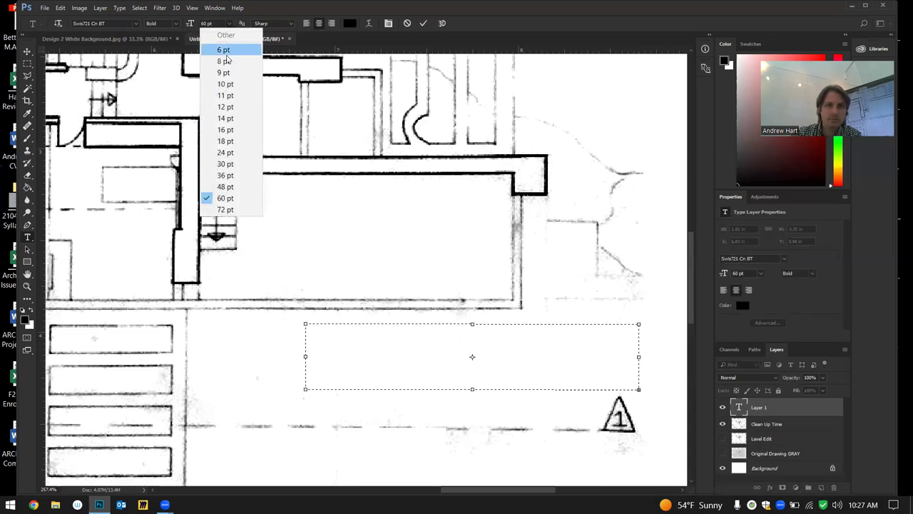
click(230, 187)
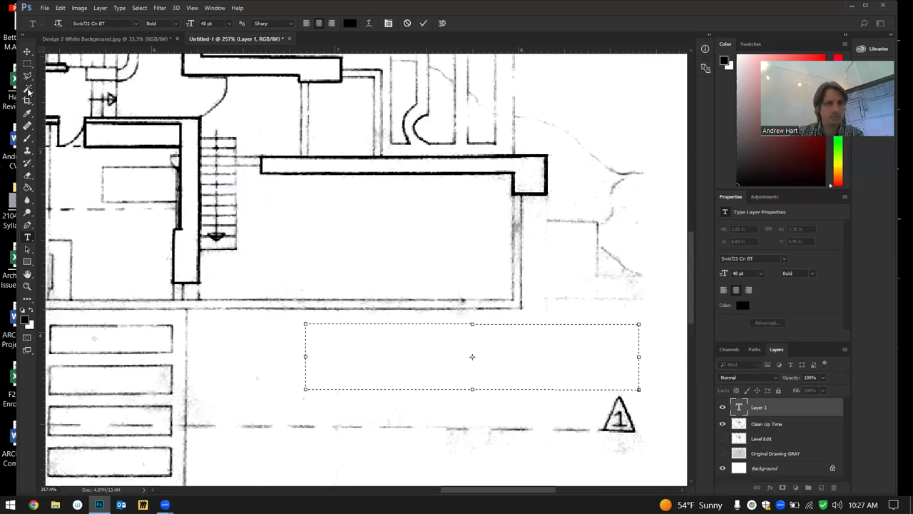
scroll(424, 271, down, 3)
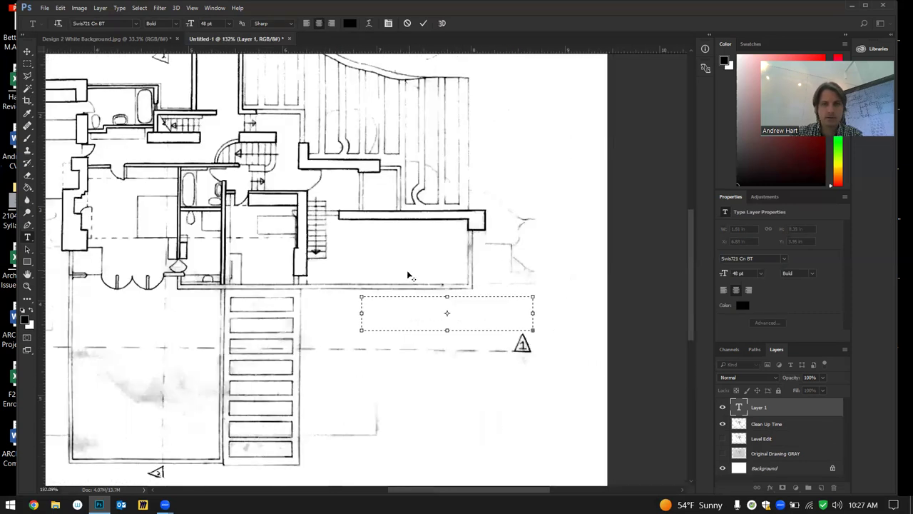
Type the title 'Second Floor Plan' and widen the box to fit one line
drag(370, 321, 137, 433)
text(floor)
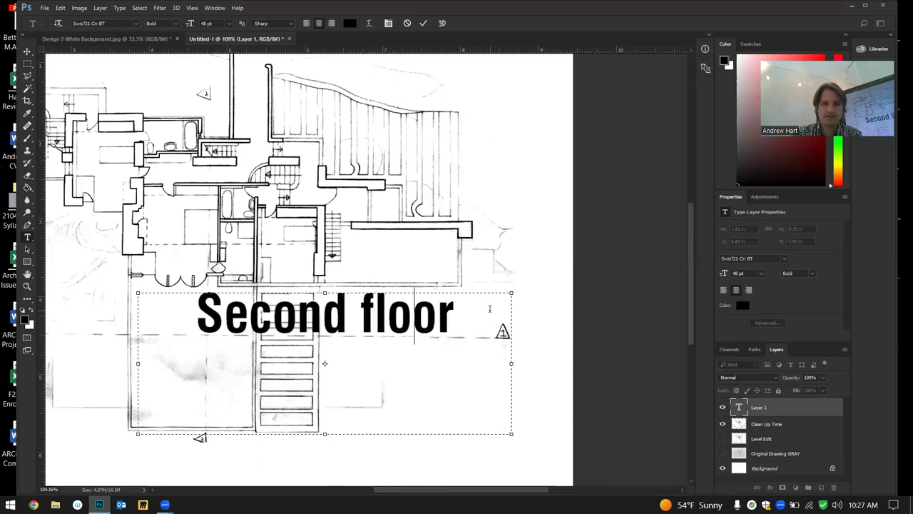
key(BackSpace)
key(BackSpace)
key(BackSpace)
key(BackSpace)
key(BackSpace)
key(BackSpace)
text(Fl)
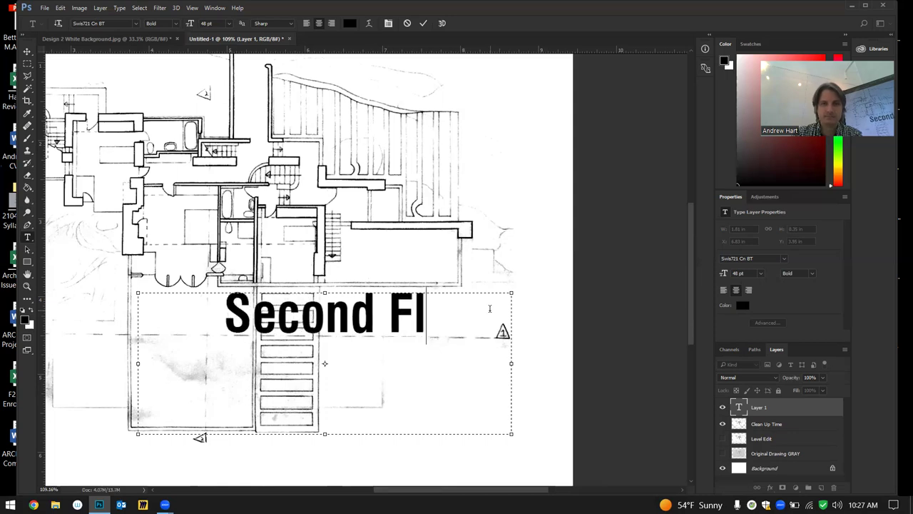
text(oor Plan)
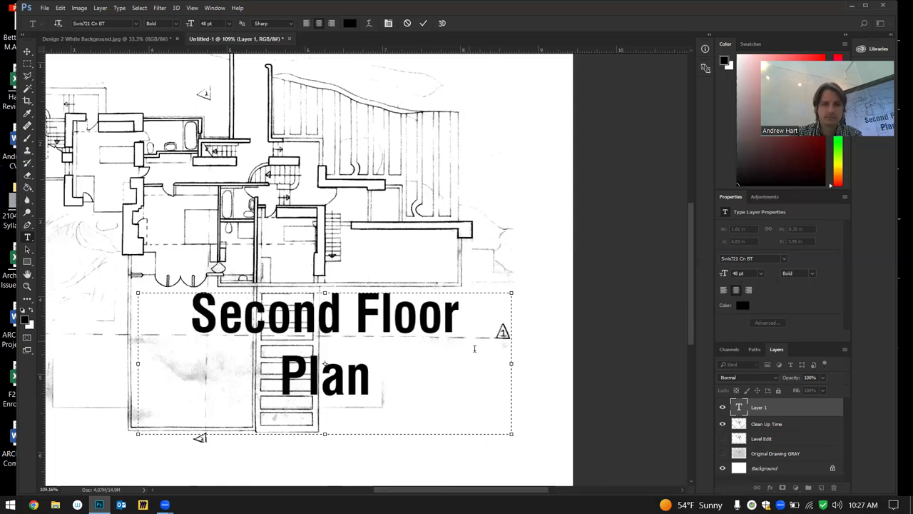
drag(138, 435, 63, 346)
Set the Second Floor Plan title to 10 pt and shrink its text box
triple_click(342, 307)
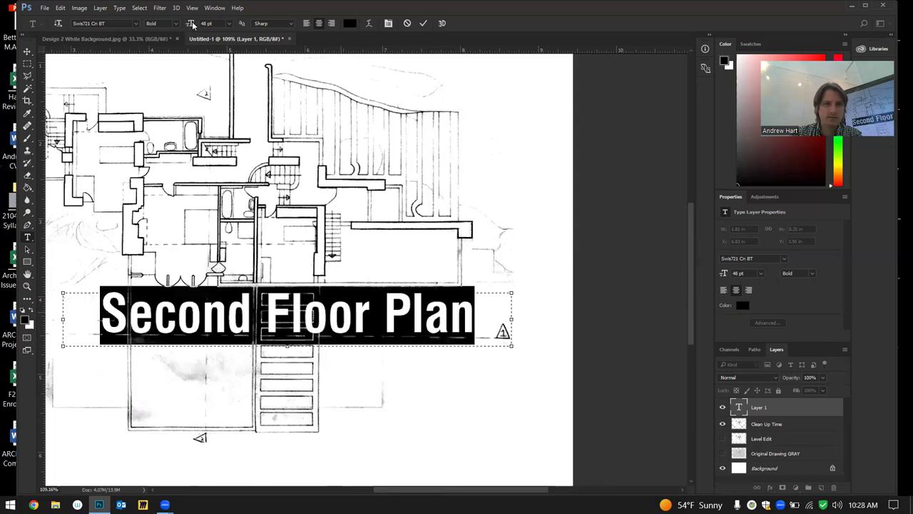
click(228, 27)
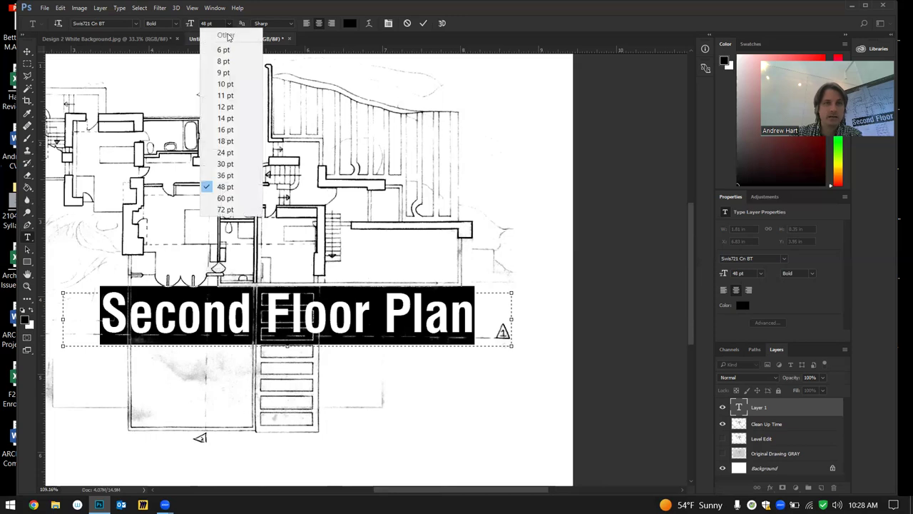
click(236, 109)
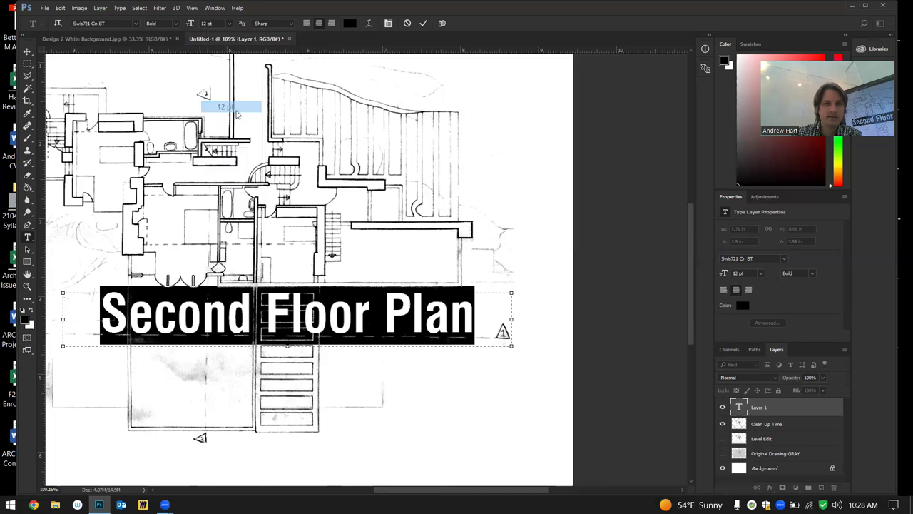
click(228, 26)
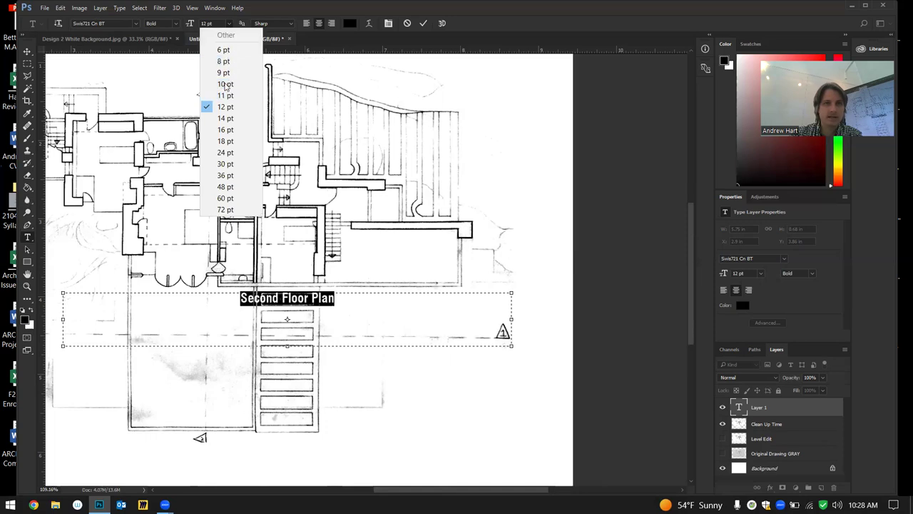
click(228, 84)
drag(63, 345, 400, 302)
Commit the title and move it down below the plan's lower right
click(27, 51)
drag(420, 299, 422, 300)
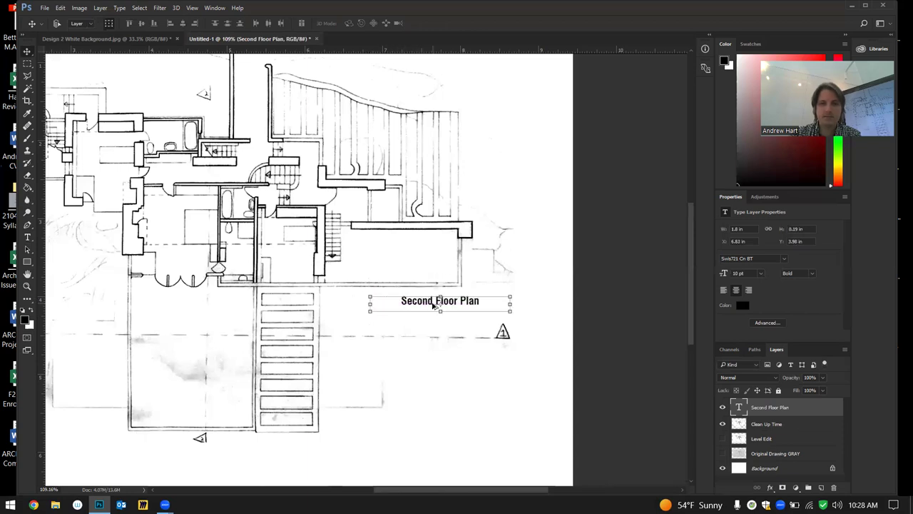
scroll(432, 300, up, 3)
scroll(499, 306, up, 3)
drag(500, 305, 548, 318)
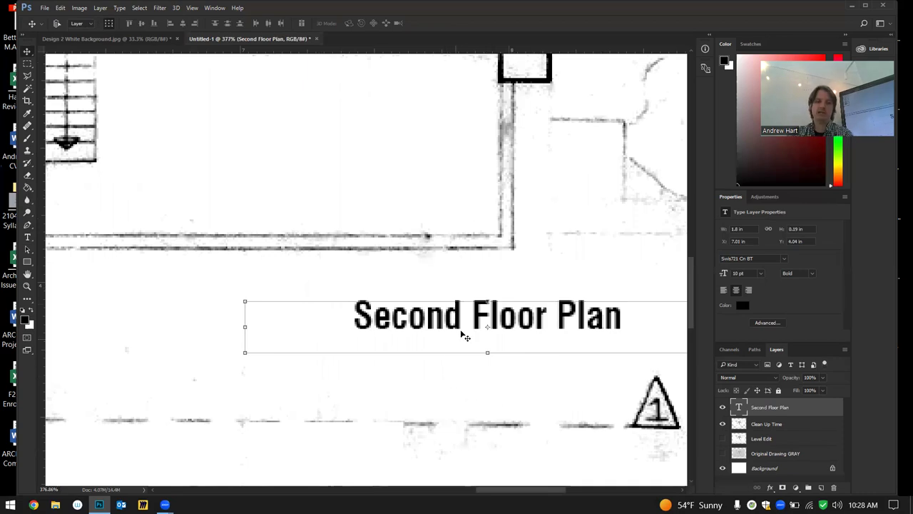
scroll(452, 242, down, 5)
drag(465, 286, 467, 421)
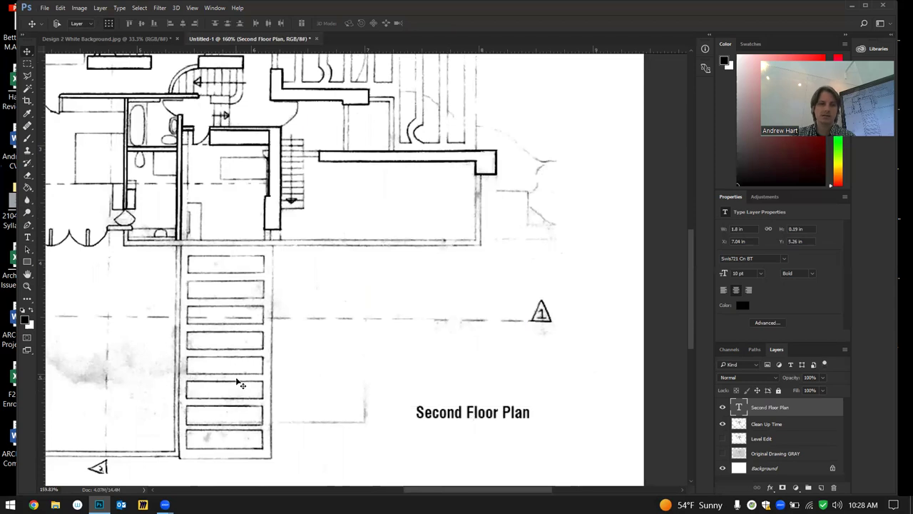
scroll(379, 336, down, 4)
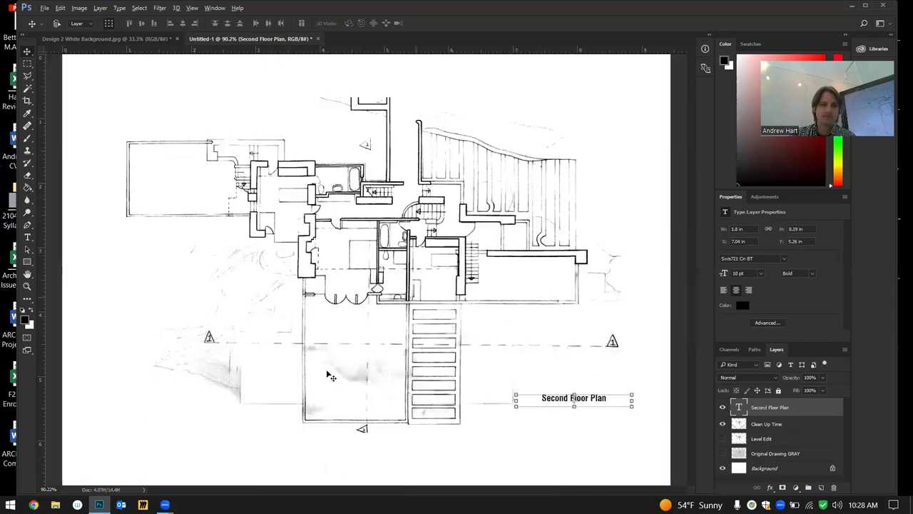
click(28, 64)
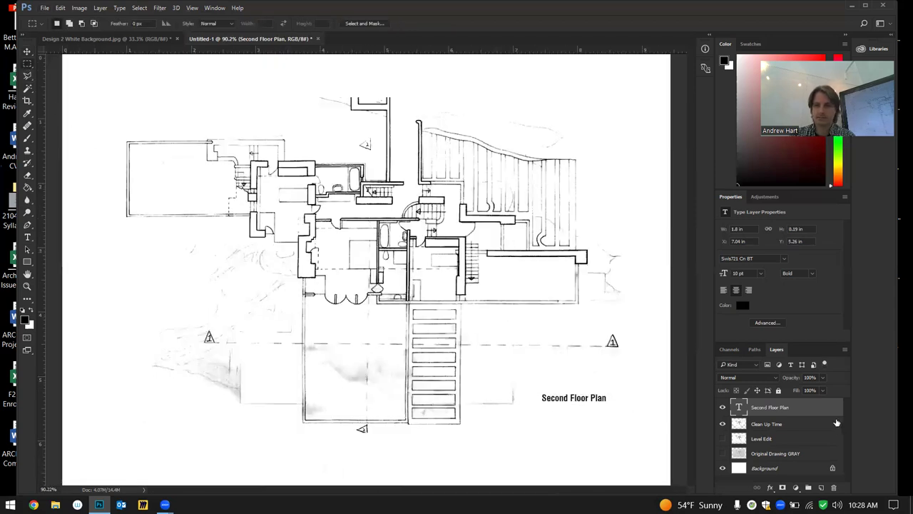
Add a text layer with the numeral 2 over the triangle marker
click(778, 424)
scroll(381, 465, up, 10)
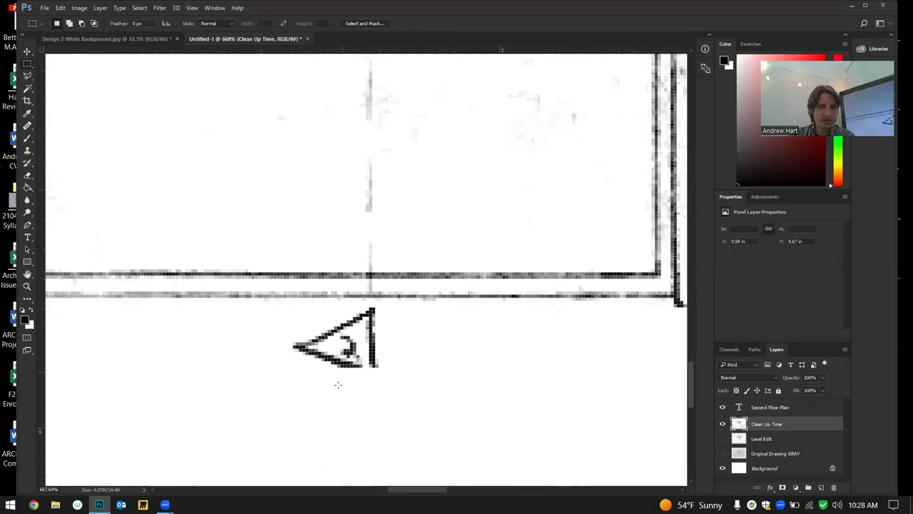
scroll(337, 384, up, 4)
click(28, 237)
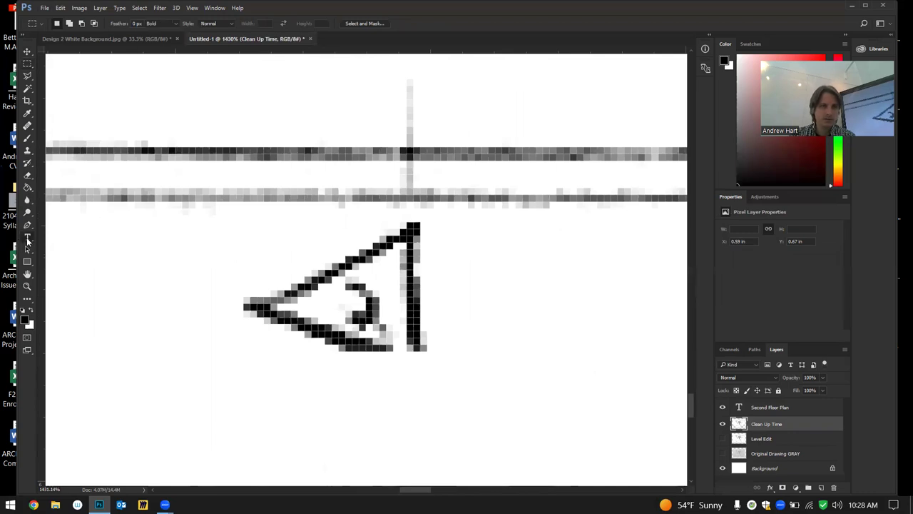
click(778, 409)
drag(315, 250, 545, 426)
text(2)
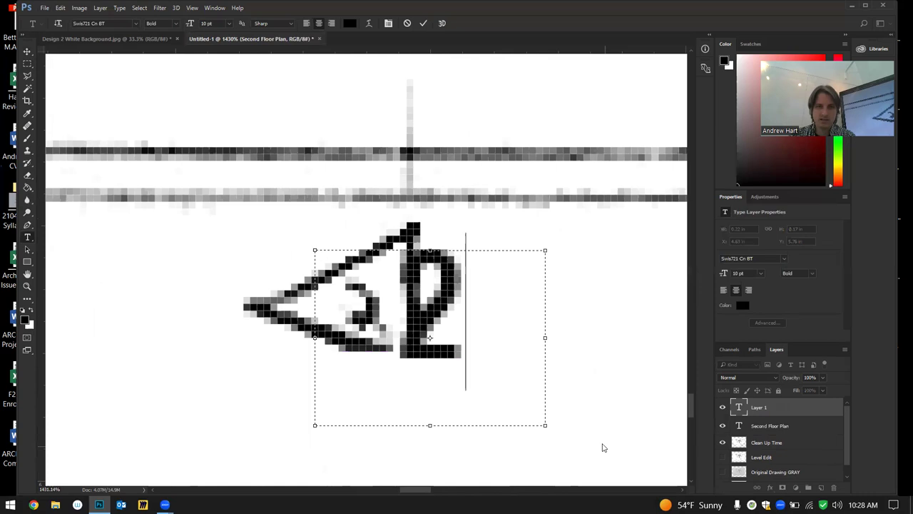
Move the 2 inside the triangle marker and reselect the Clean Up Time layer
click(27, 52)
drag(444, 291, 376, 326)
scroll(642, 320, down, 4)
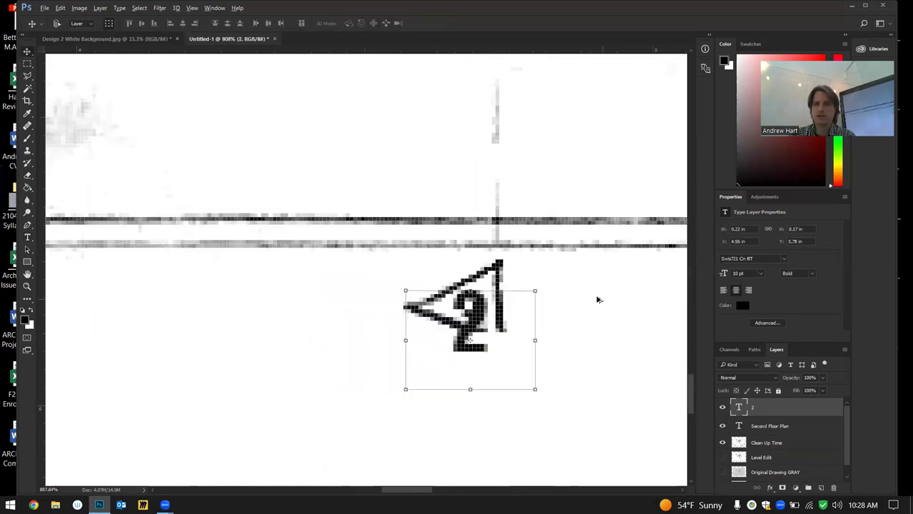
key(Right)
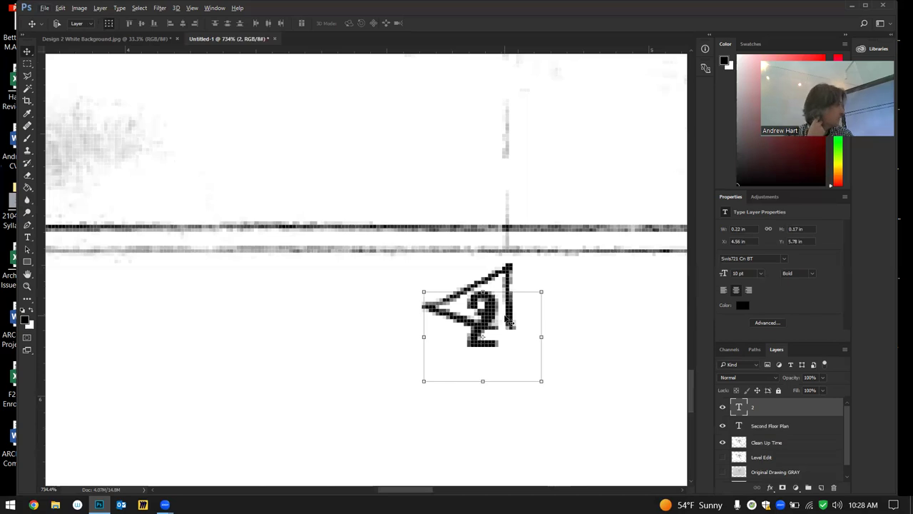
click(789, 443)
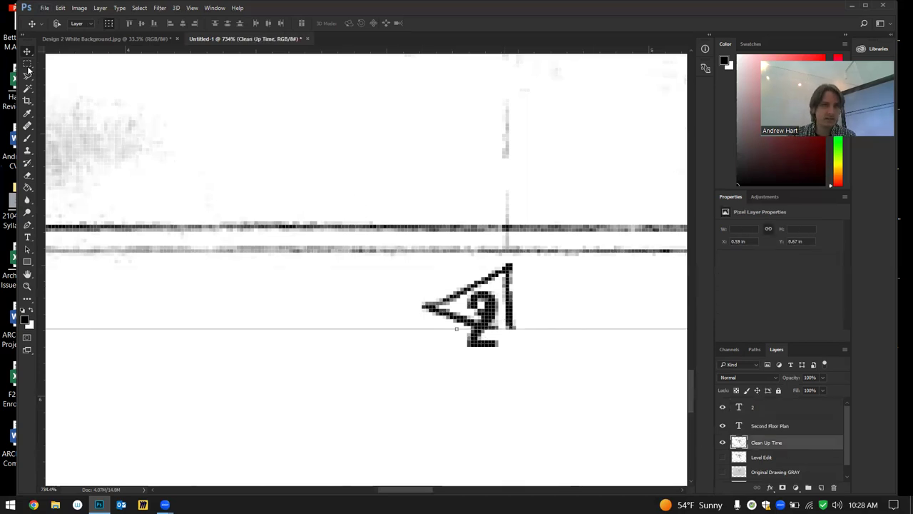
Copy the triangle marker to a new layer, move it left and delete its 2
key(m)
drag(403, 258, 593, 364)
key(ctrl+j)
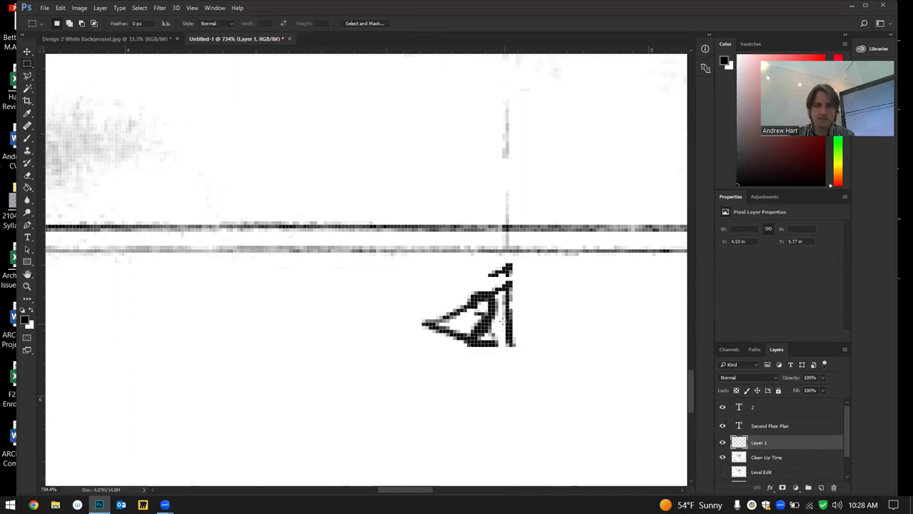
click(28, 53)
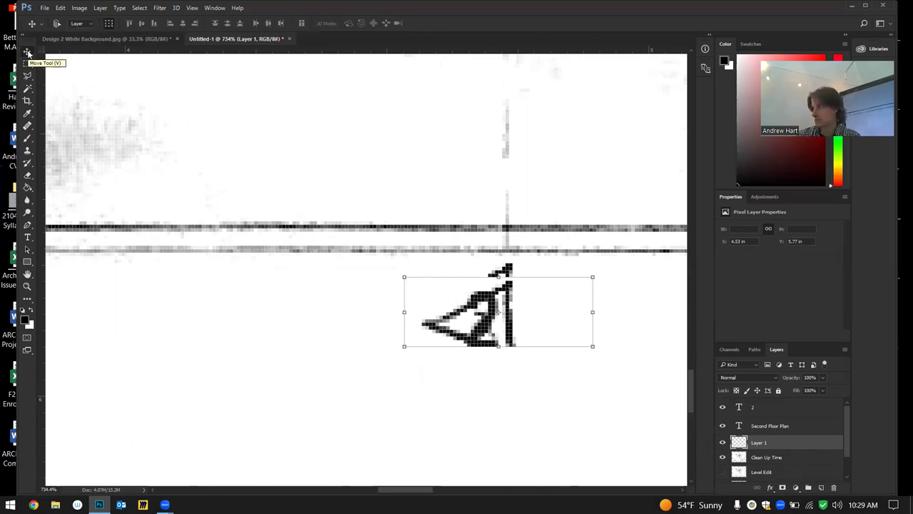
drag(436, 323, 203, 333)
click(28, 76)
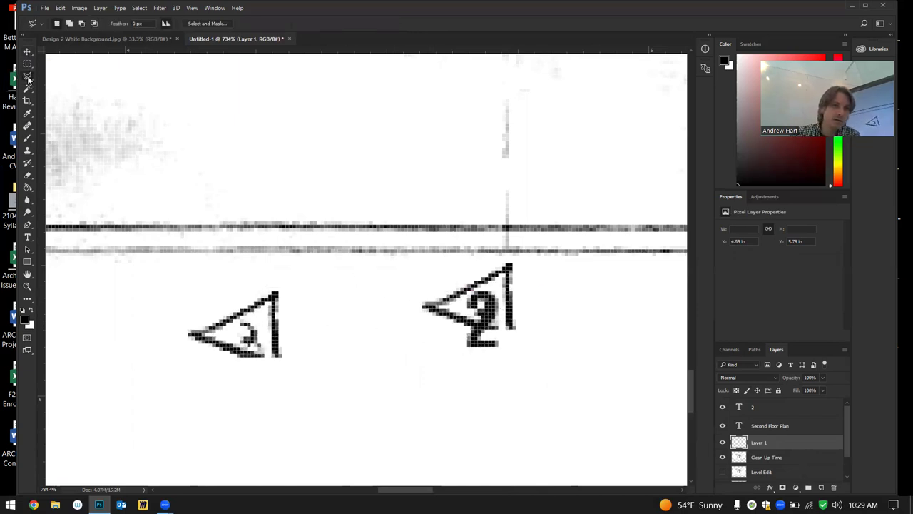
mouse_move(271, 305)
mouse_down()
mouse_move(217, 333)
mouse_move(273, 357)
mouse_move(265, 353)
mouse_move(270, 327)
mouse_up()
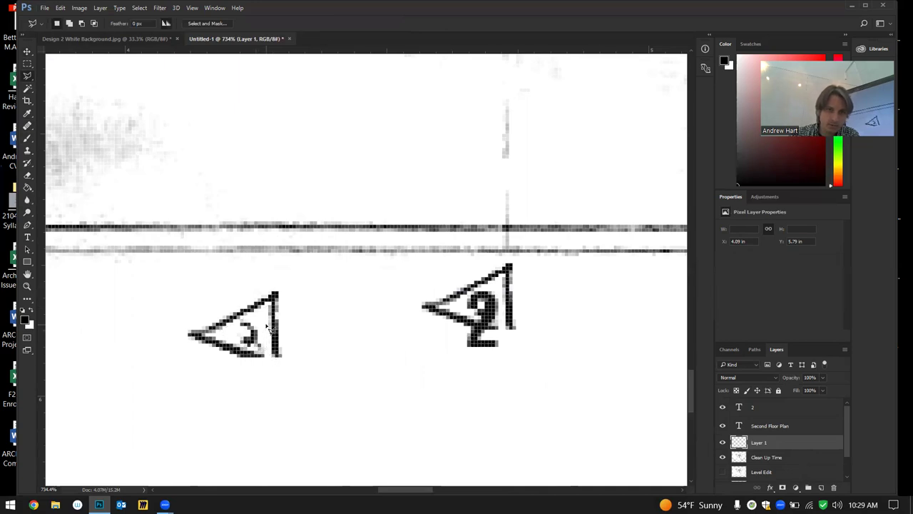
key(Delete)
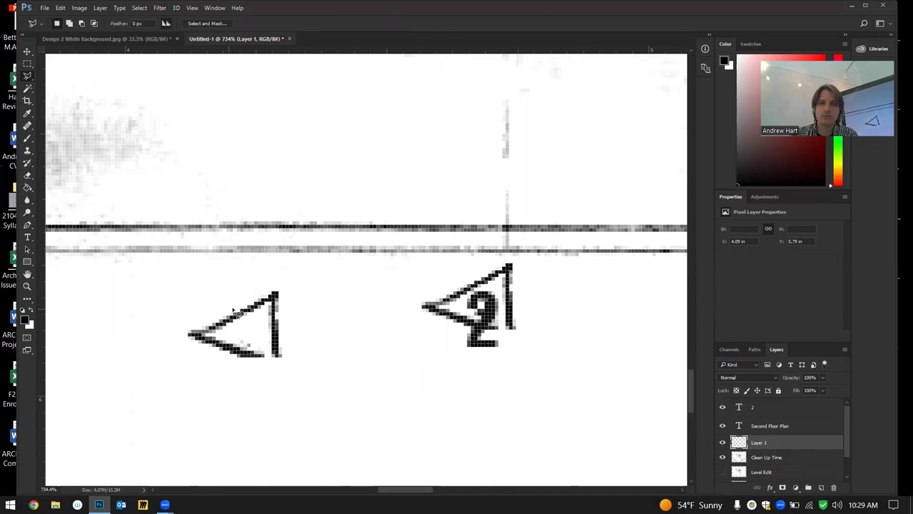
Copy the triangle's bottom edge to a new layer, then move and rotate it into place
mouse_move(180, 325)
mouse_down()
mouse_move(275, 357)
mouse_move(261, 377)
mouse_move(186, 354)
mouse_move(183, 336)
mouse_up()
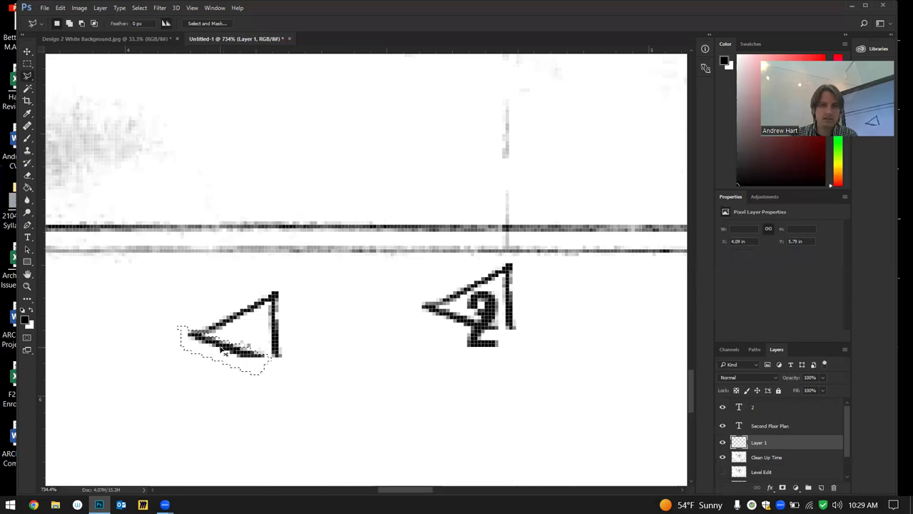
key(ctrl+j)
key(v)
mouse_move(203, 350)
mouse_down()
mouse_move(213, 360)
mouse_move(232, 350)
mouse_up()
key(ctrl+t)
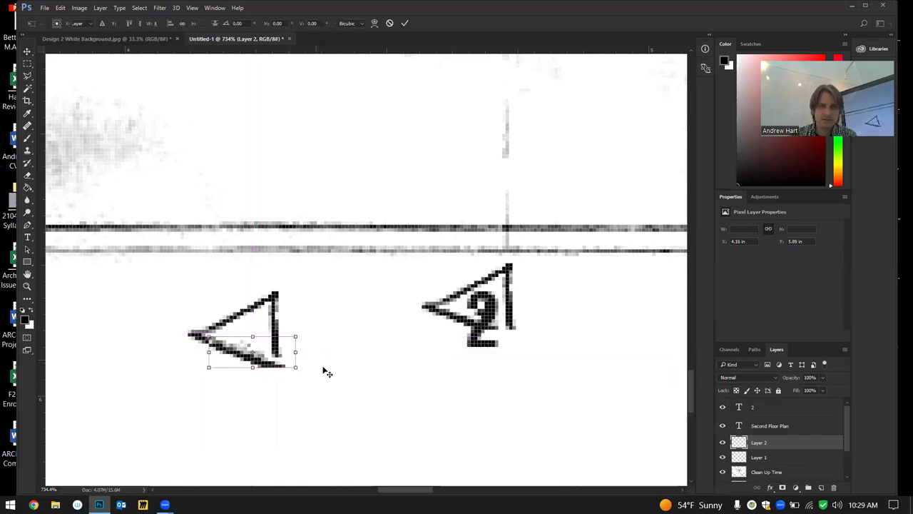
drag(306, 370, 316, 363)
drag(259, 364, 263, 360)
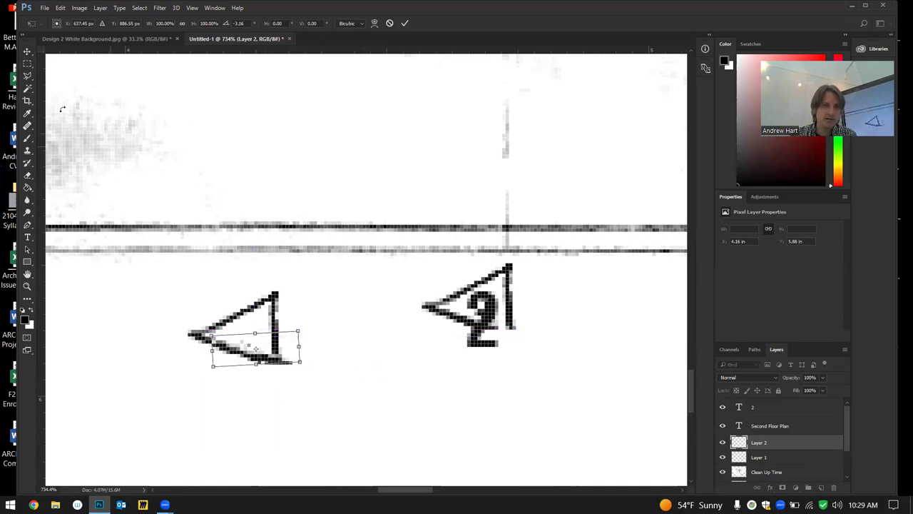
Apply the rotation and delete the excess pixels at the right tip
click(27, 68)
click(435, 185)
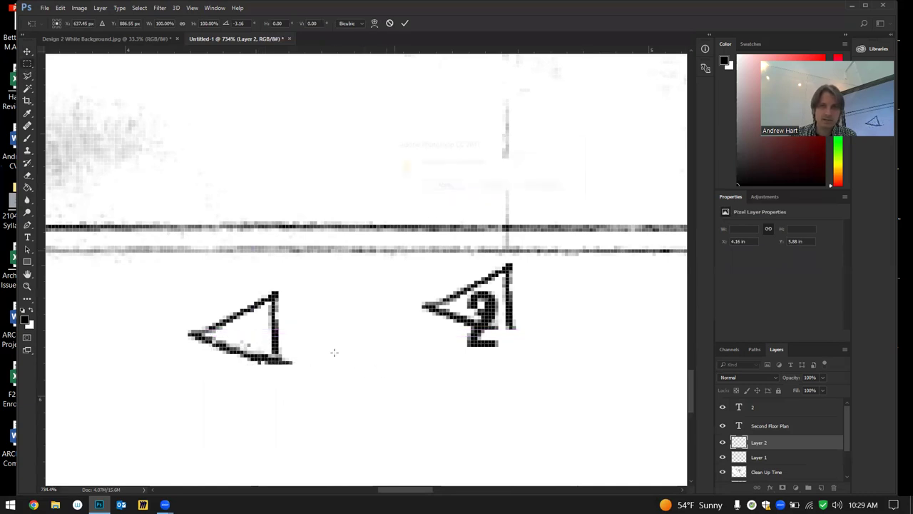
drag(317, 312, 349, 354)
drag(304, 384, 283, 389)
key(Delete)
key(ctrl+d)
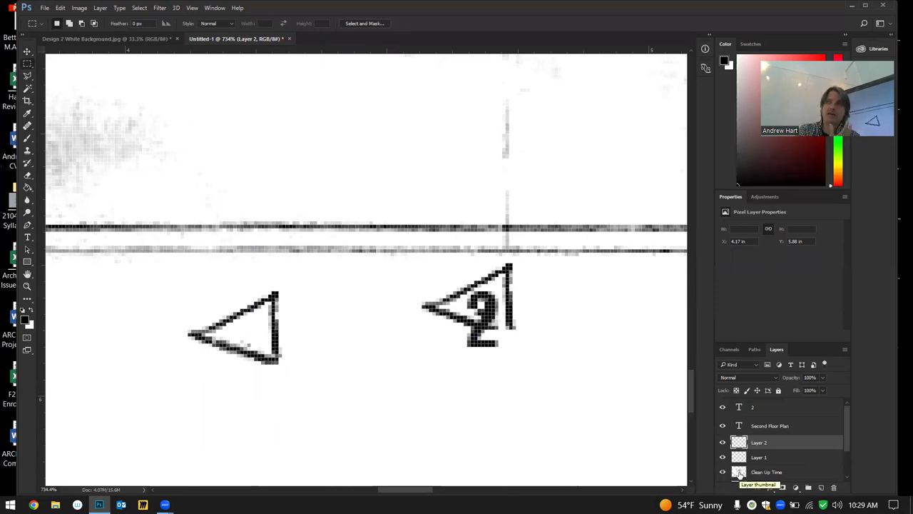
Merge Layer 1 and Layer 2 and rename the merged layer 'TRIANGLE OF POWER'
shift+click(794, 457)
right_click(794, 457)
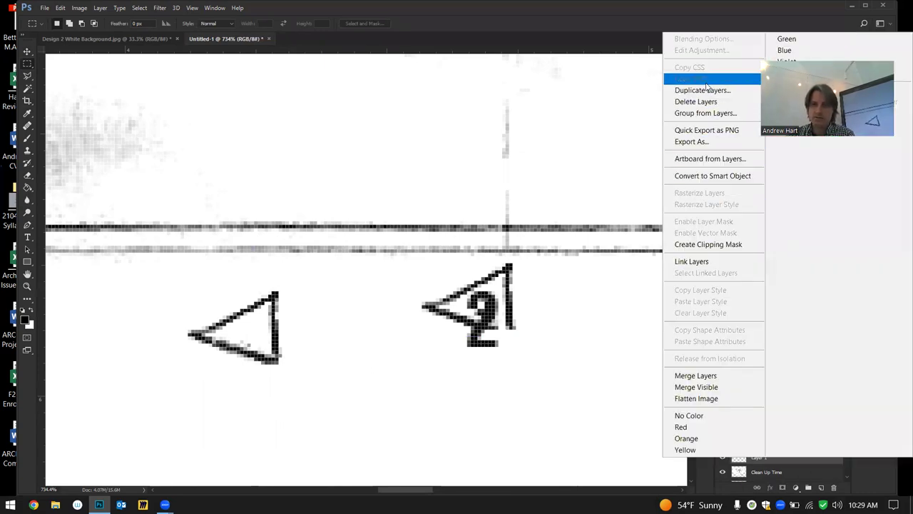
click(720, 376)
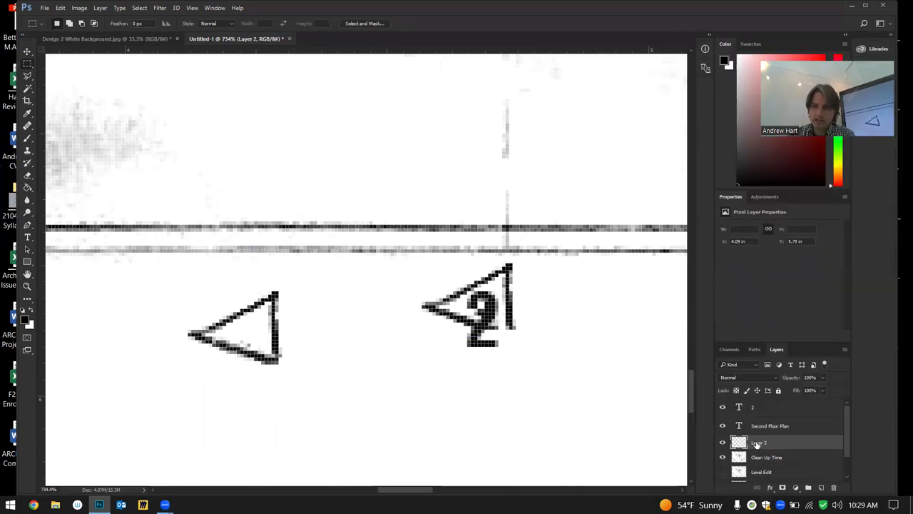
double_click(764, 443)
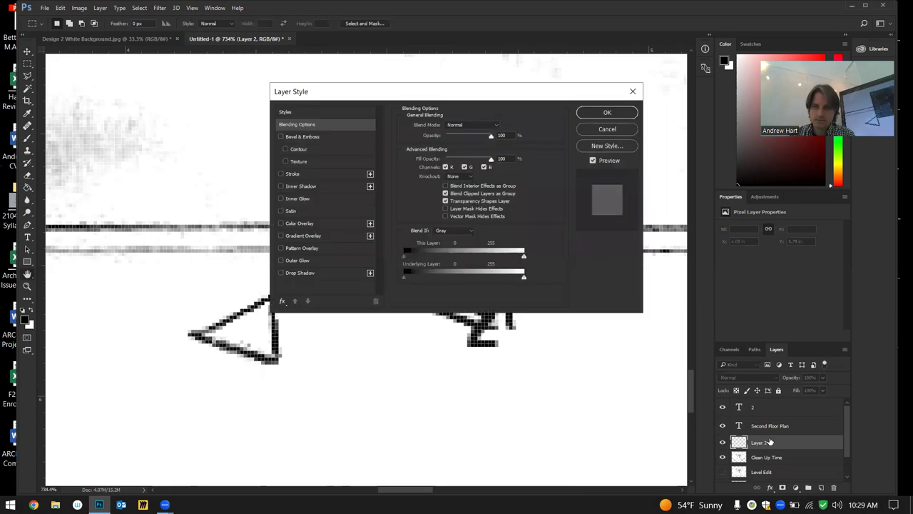
click(607, 114)
double_click(761, 443)
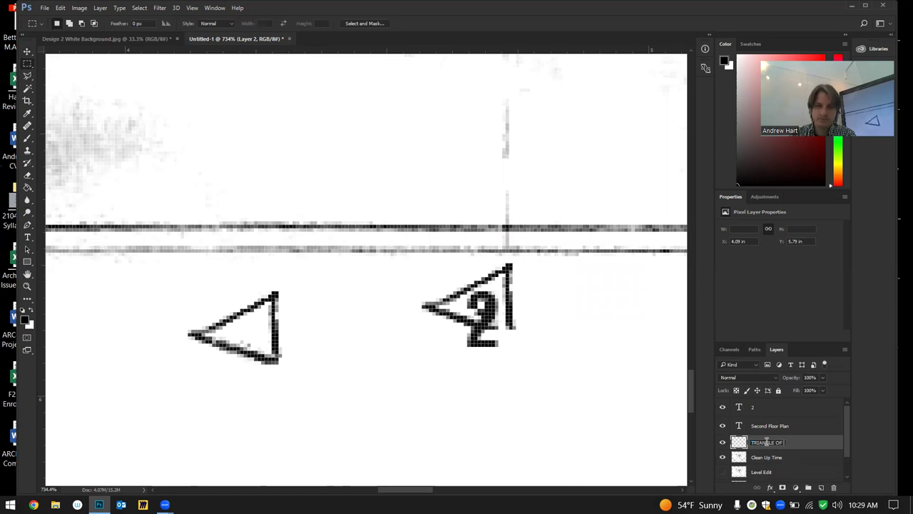
text(TRIANGLE OF POWER)
key(Return)
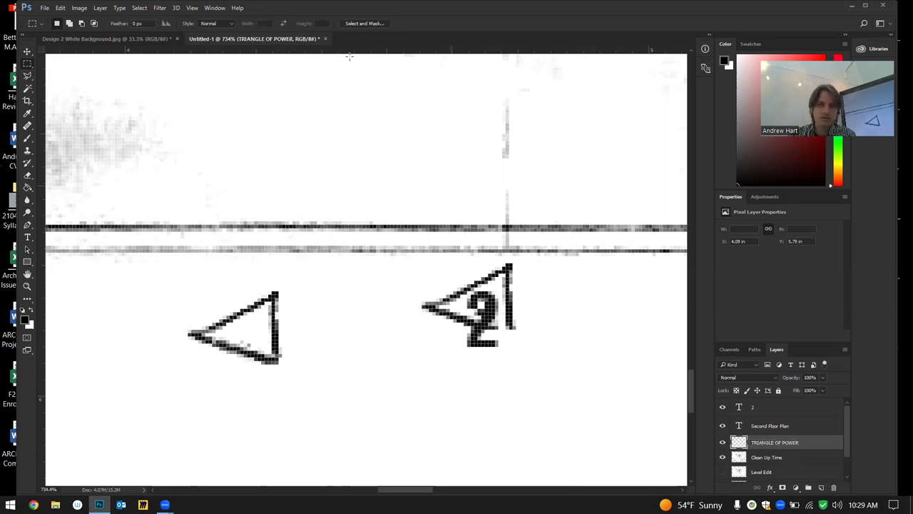
Move TRIANGLE OF POWER onto the 2 marker, enlarge it to frame the numeral, and reselect Clean Up Time
key(v)
drag(229, 308, 447, 285)
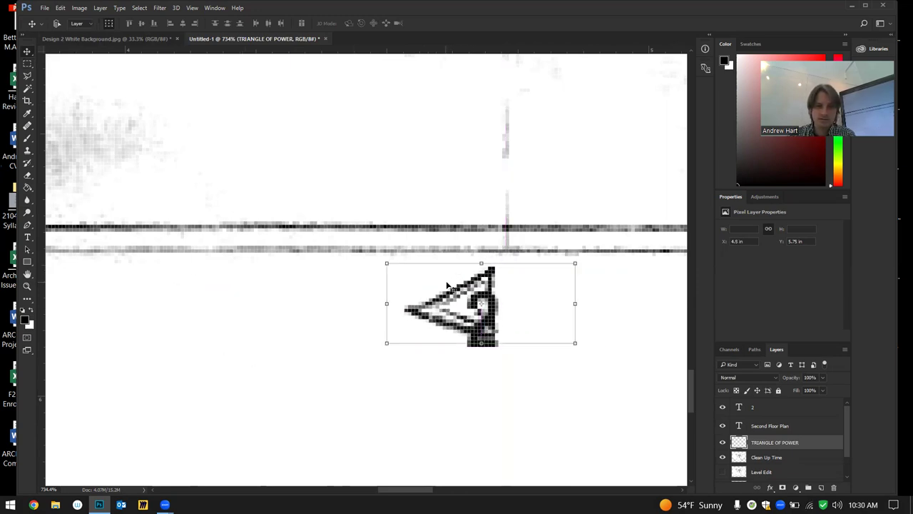
click(575, 343)
drag(576, 344, 631, 385)
drag(540, 368, 511, 349)
drag(614, 375, 631, 391)
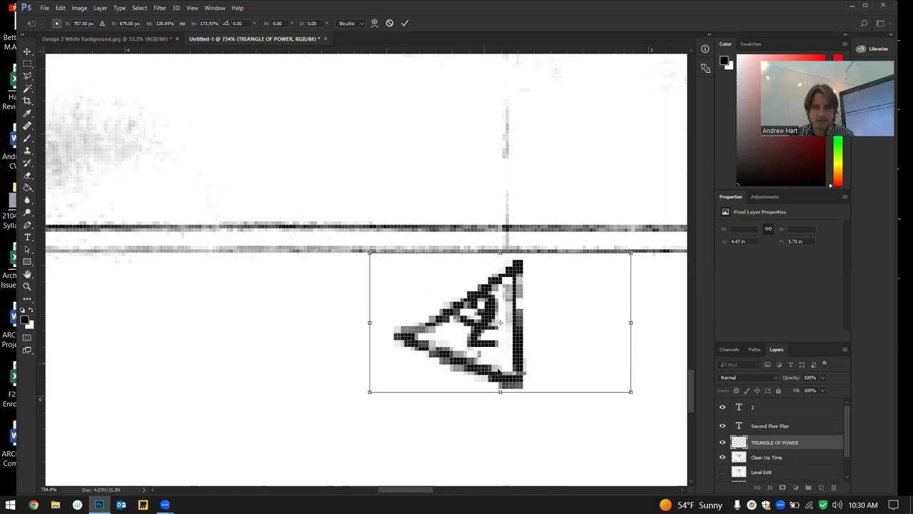
drag(518, 350, 510, 342)
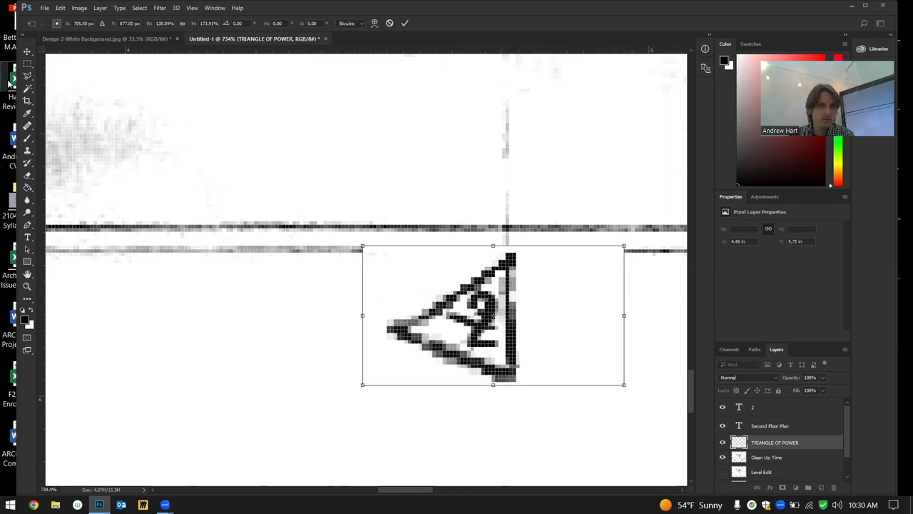
click(29, 53)
click(458, 187)
click(770, 457)
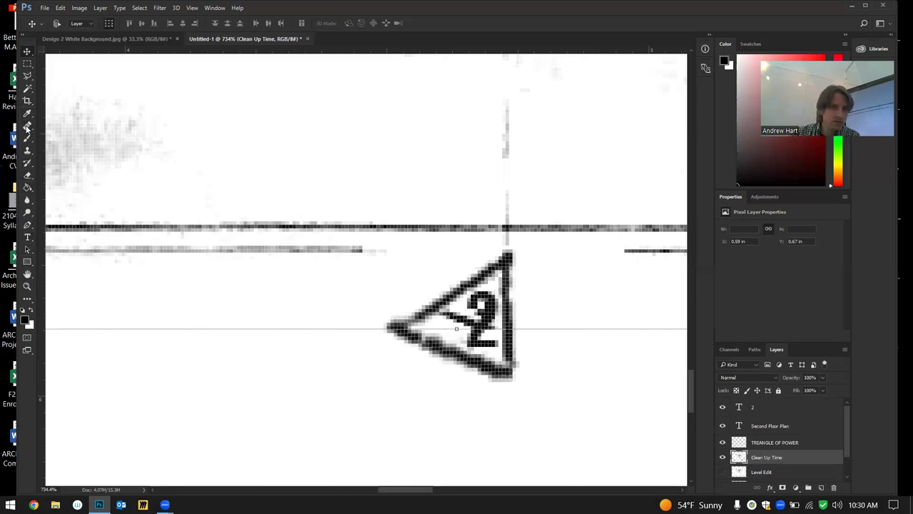
Hide the title, triangle and cleaned plan layers to compare against the Level Edit scan
click(29, 176)
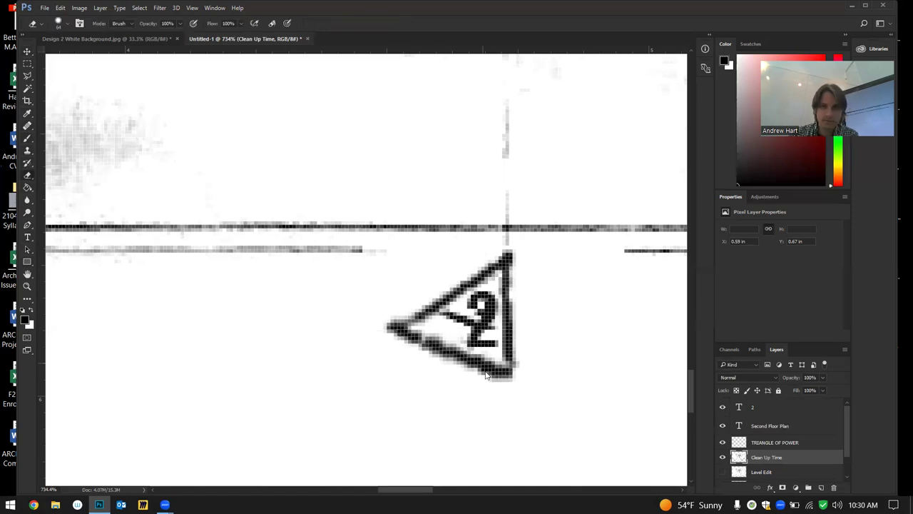
scroll(282, 322, down, 10)
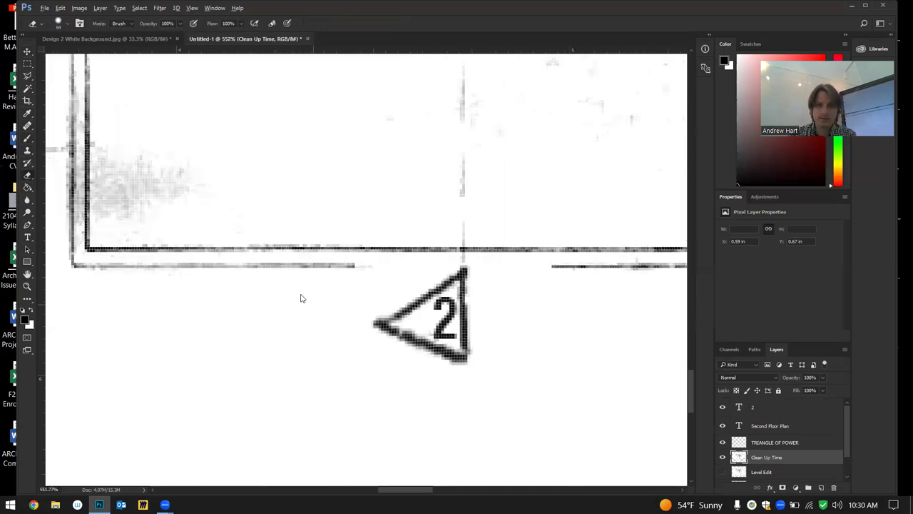
scroll(283, 322, up, 1)
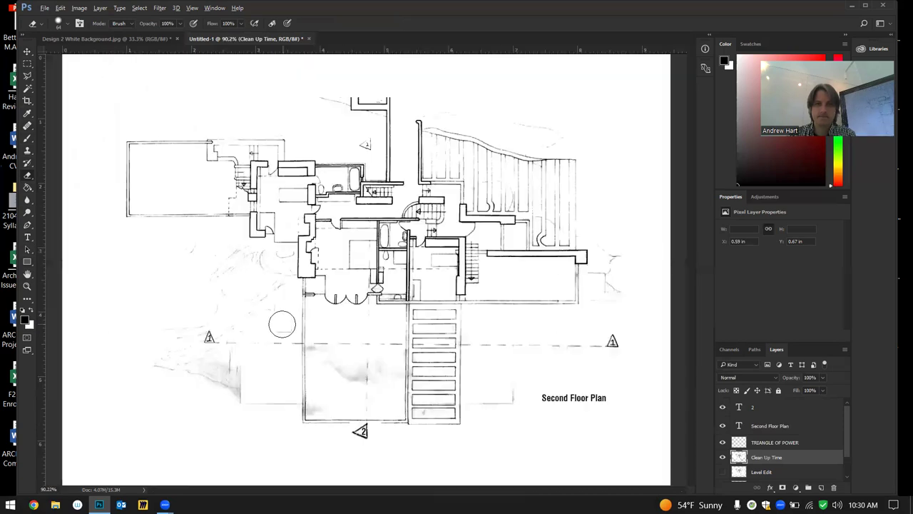
scroll(399, 428, up, 1)
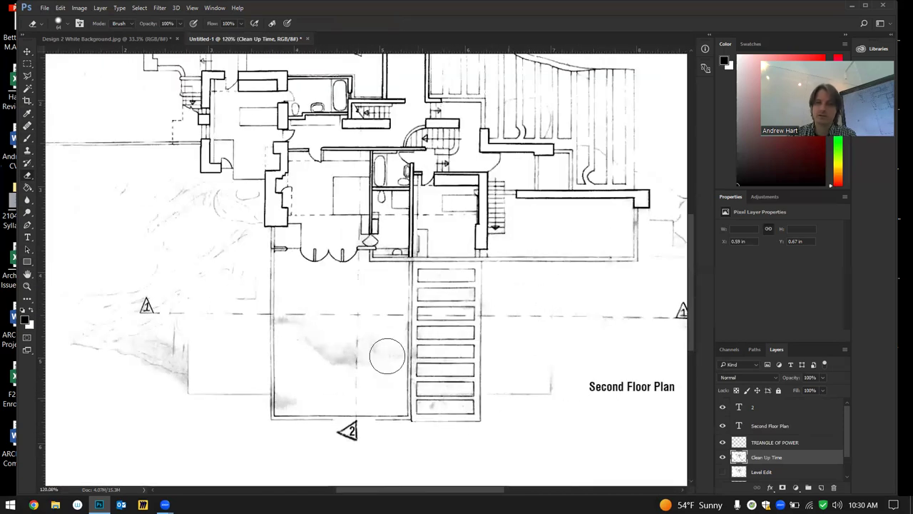
scroll(296, 301, down, 1)
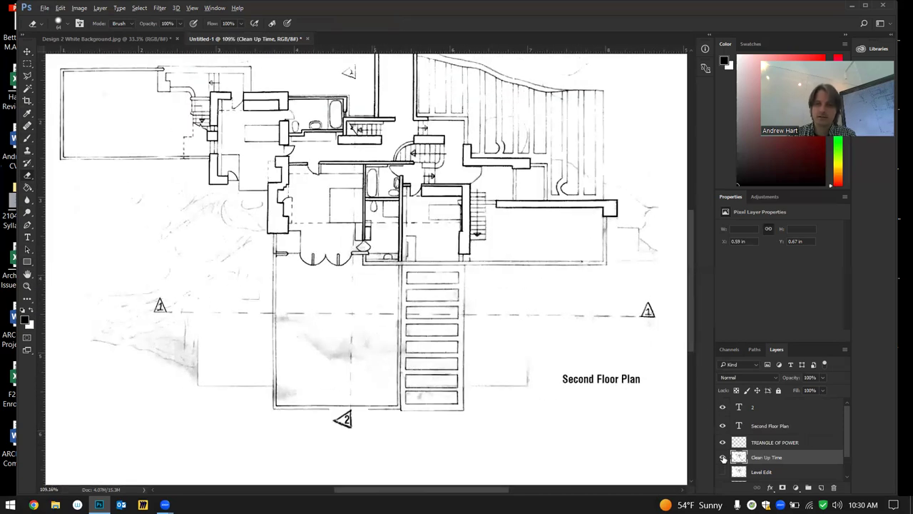
click(723, 458)
click(723, 457)
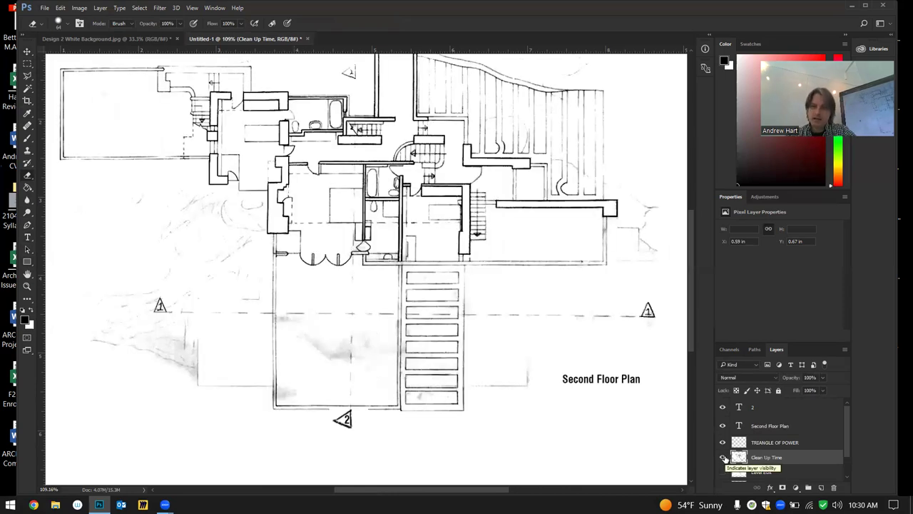
drag(723, 426, 723, 457)
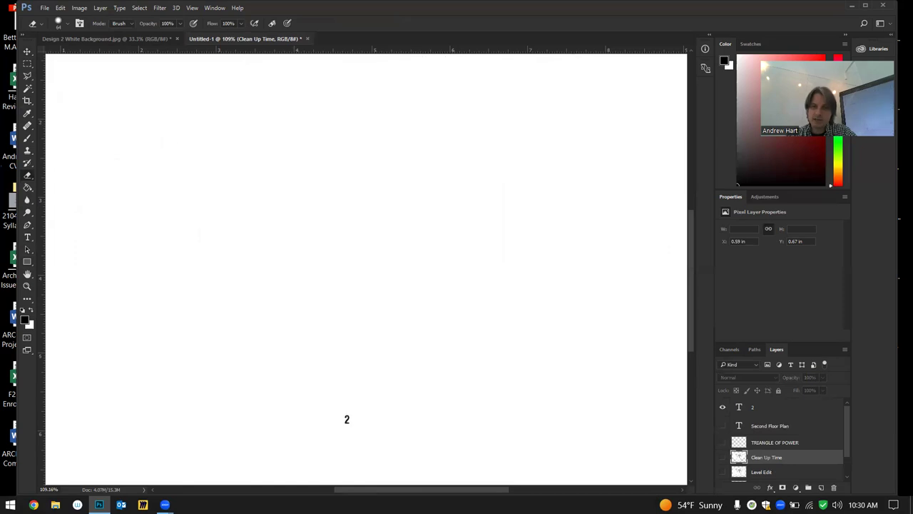
click(723, 473)
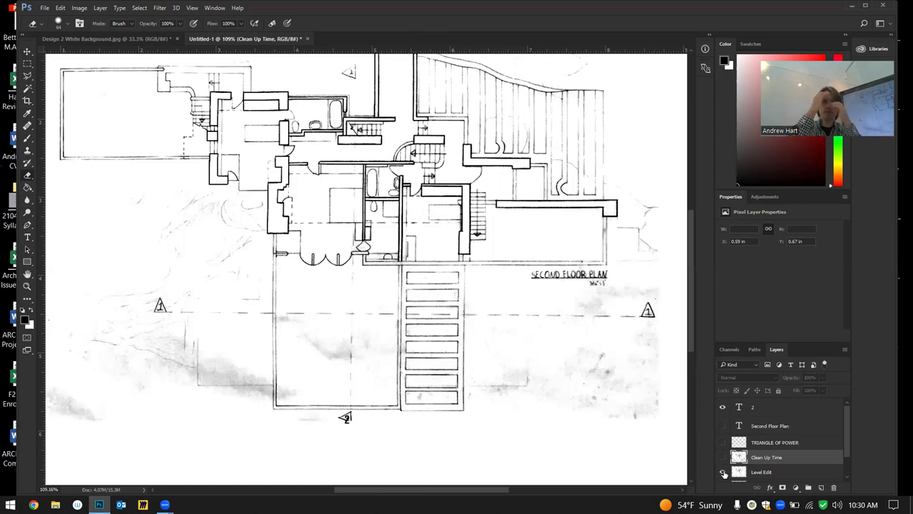
Show the Clean Up Time, TRIANGLE OF POWER and title layers again, and hide Level Edit
click(723, 472)
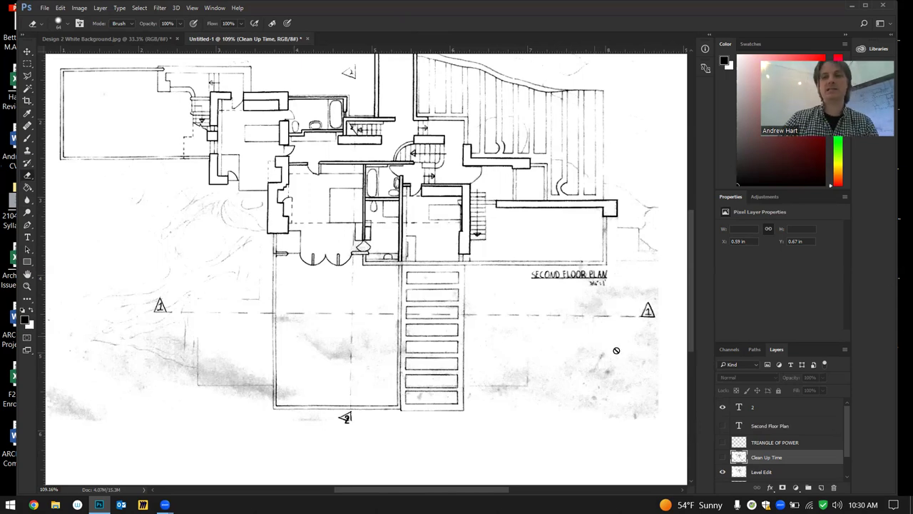
click(722, 457)
click(722, 442)
click(722, 426)
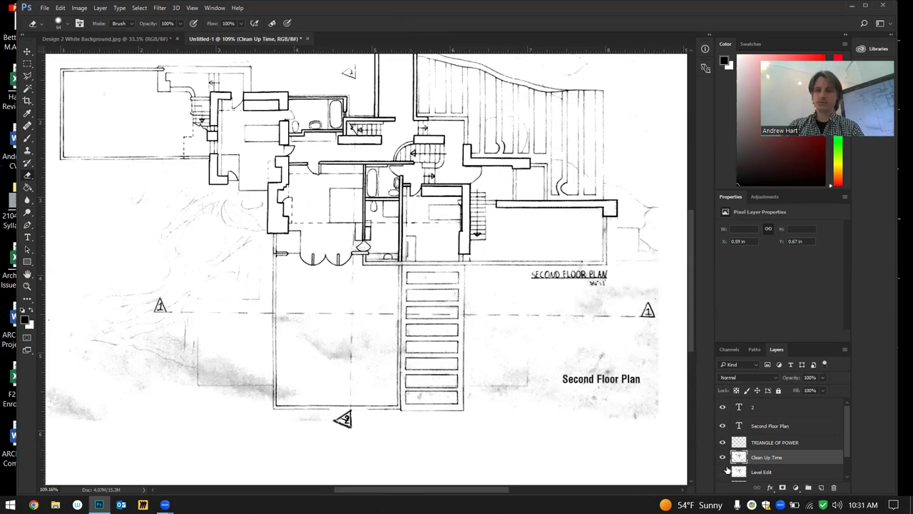
click(724, 471)
scroll(613, 368, up, 2)
scroll(617, 369, up, 3)
scroll(453, 326, down, 3)
scroll(421, 114, up, 1)
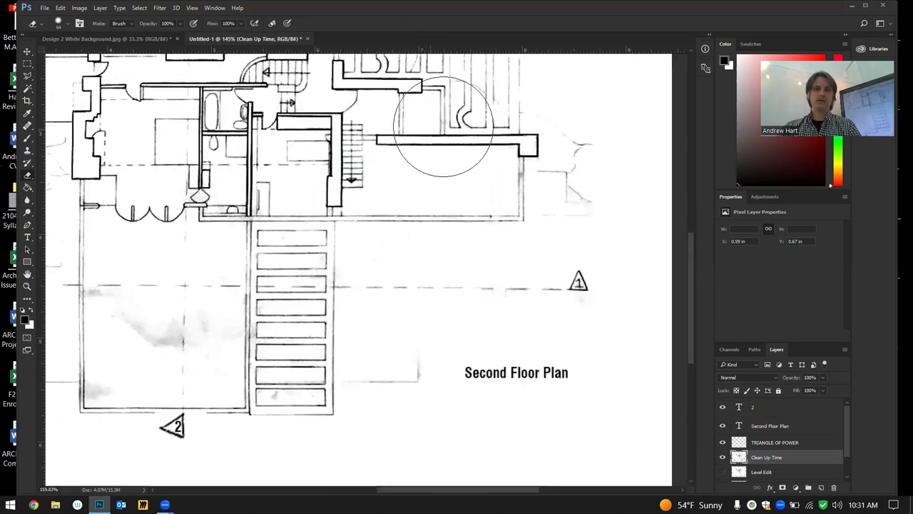
scroll(442, 126, up, 5)
Copy the long thick wall strip to a new layer and move it beneath the Second Floor Plan title
click(27, 66)
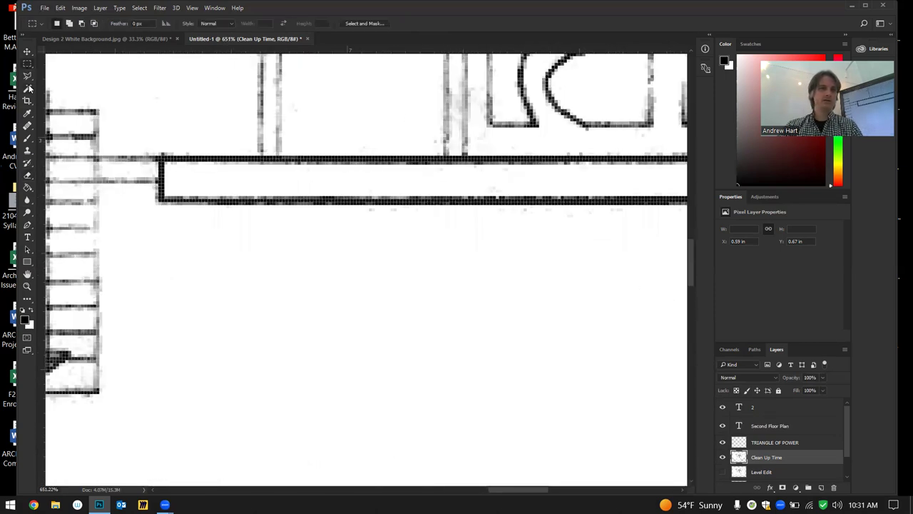
scroll(154, 200, down, 2)
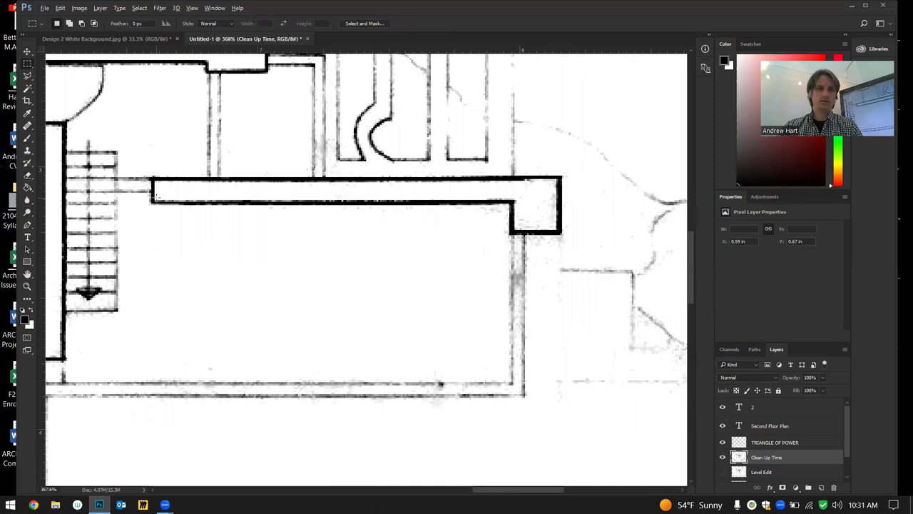
drag(148, 199, 546, 204)
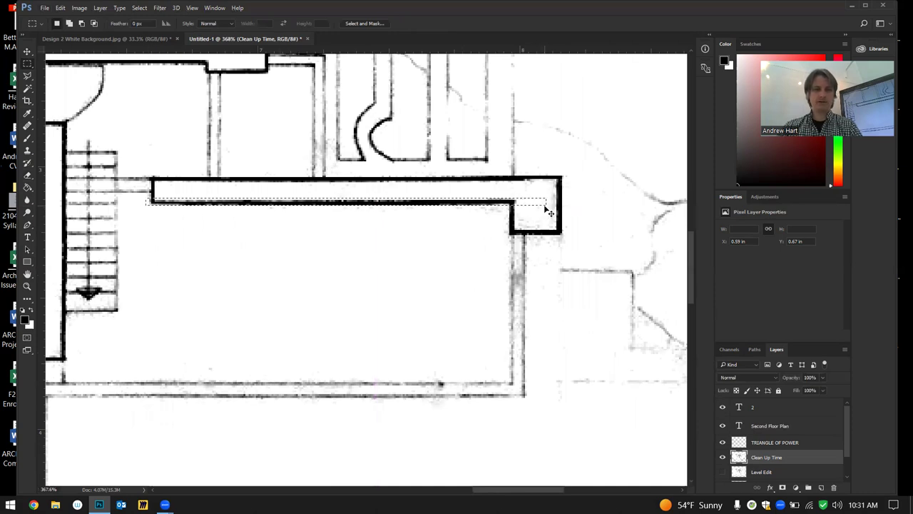
key(ctrl+j)
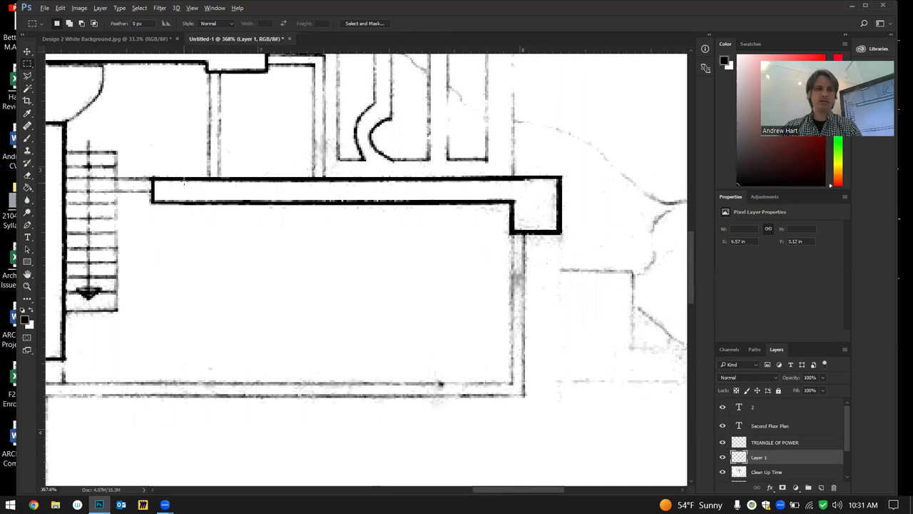
scroll(184, 182, down, 3)
key(v)
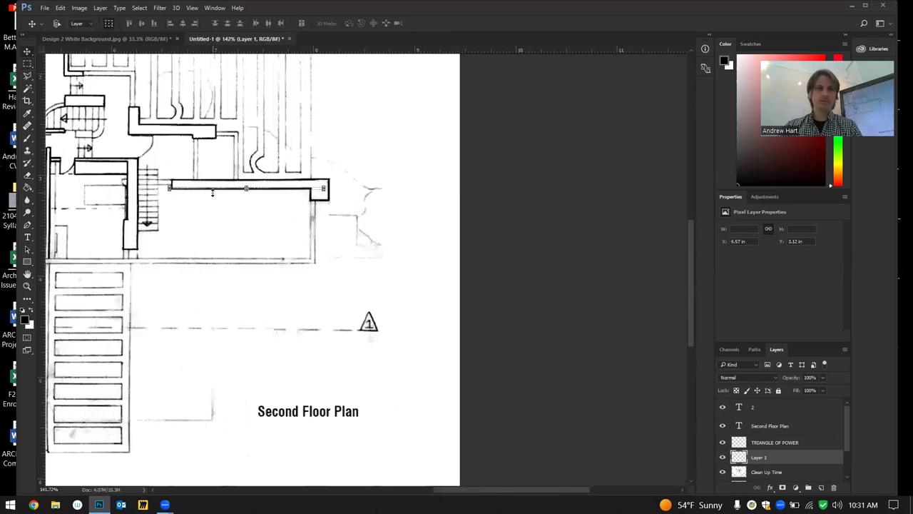
drag(216, 193, 298, 423)
Narrow the copied strip with Free Transform to match the title width and apply it
scroll(404, 460, up, 5)
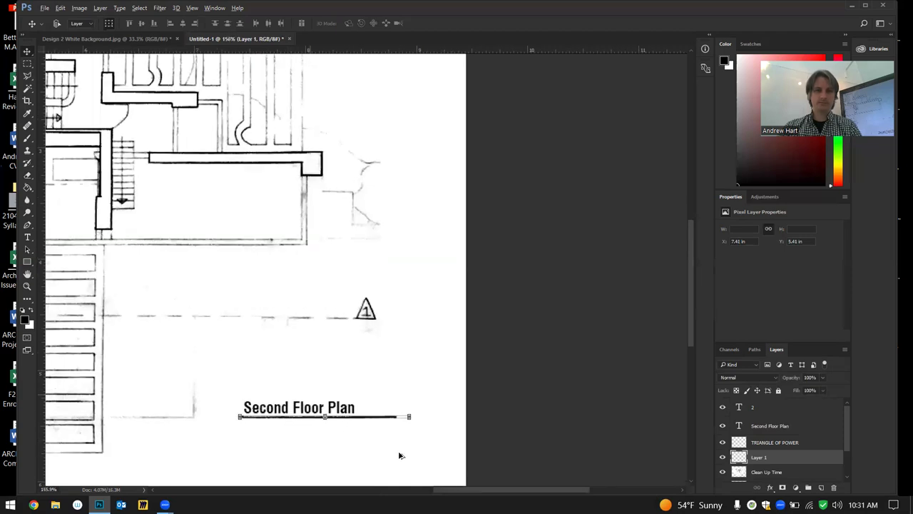
scroll(435, 367, down, 3)
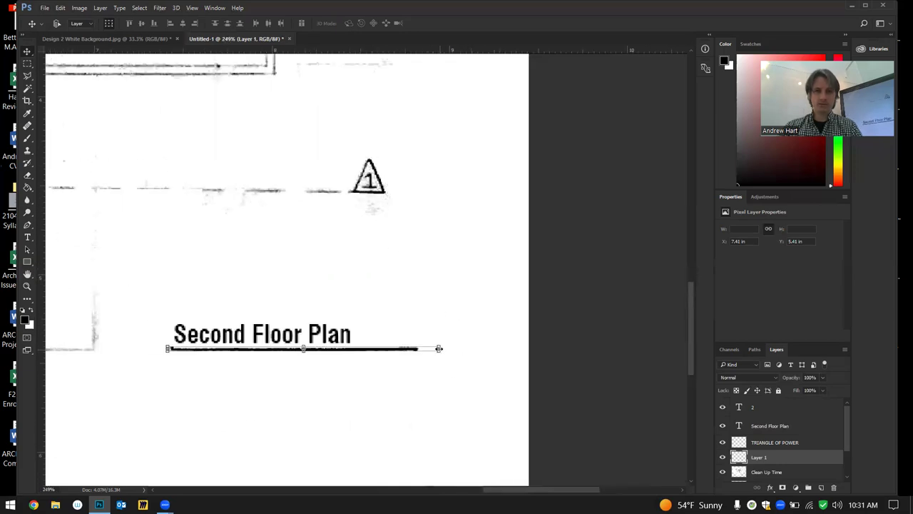
drag(439, 348, 418, 349)
scroll(397, 374, down, 3)
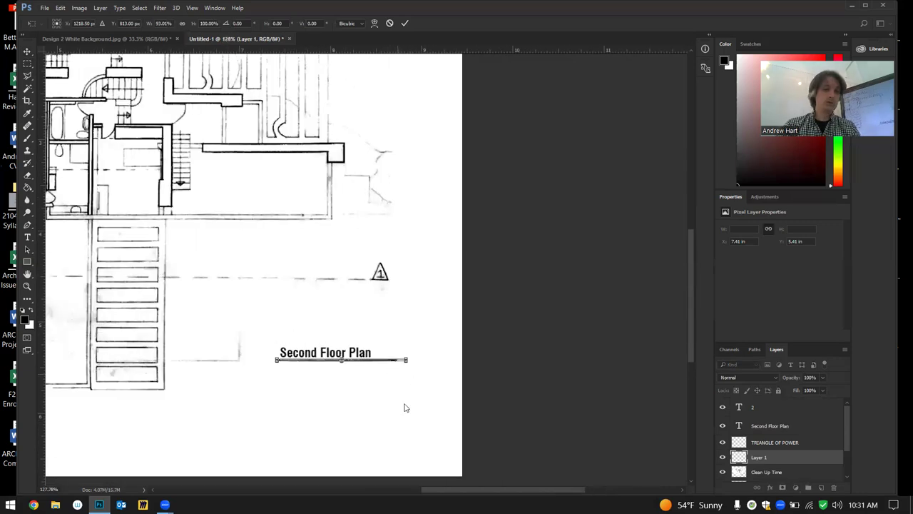
click(27, 52)
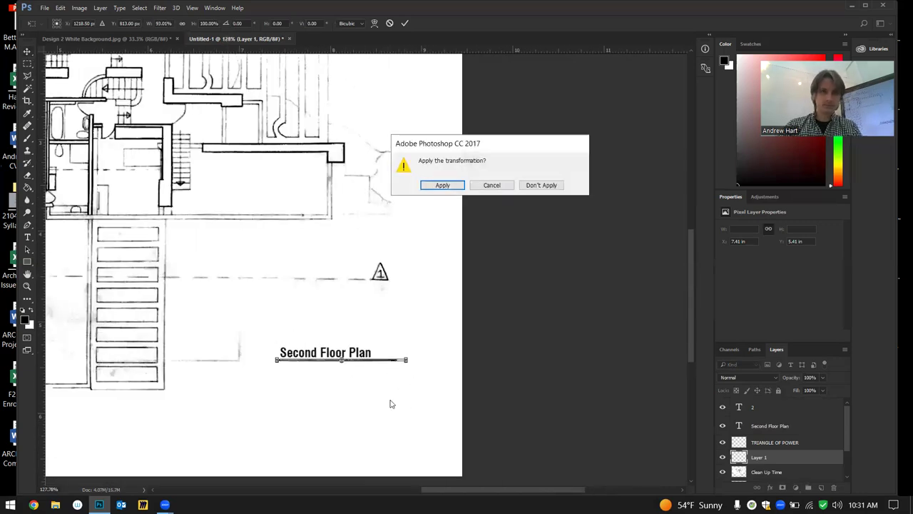
click(443, 184)
Toggle the underline, Clean Up Time and Level Edit layers on and off to compare the result
scroll(308, 407, up, 4)
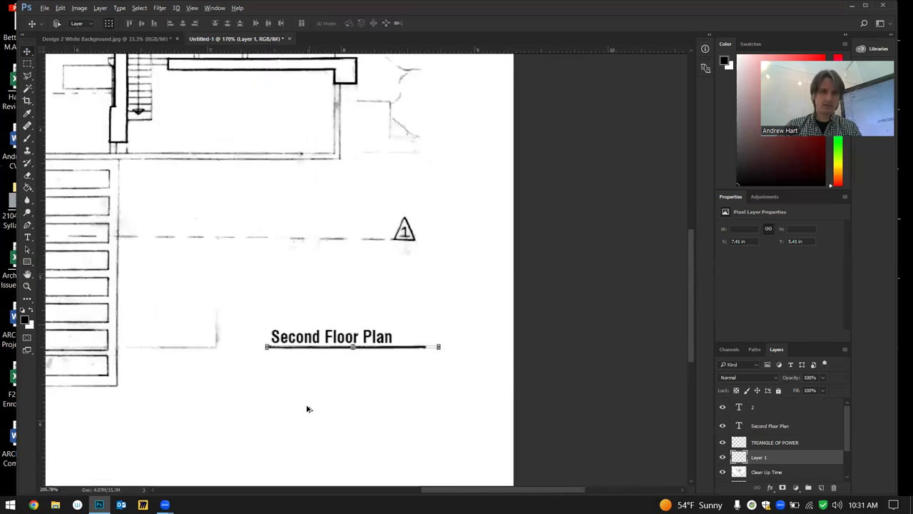
scroll(426, 378, down, 3)
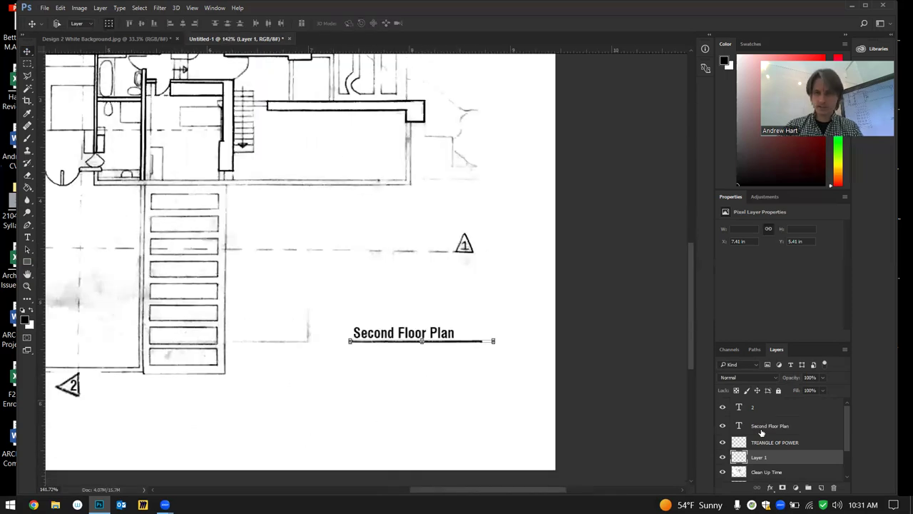
click(723, 457)
click(722, 457)
click(723, 472)
click(722, 472)
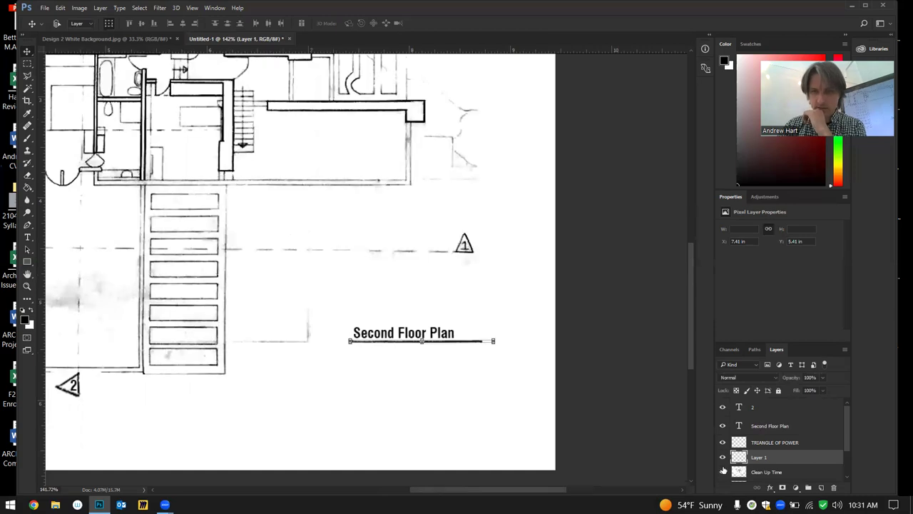
scroll(724, 457, down, 2)
click(723, 420)
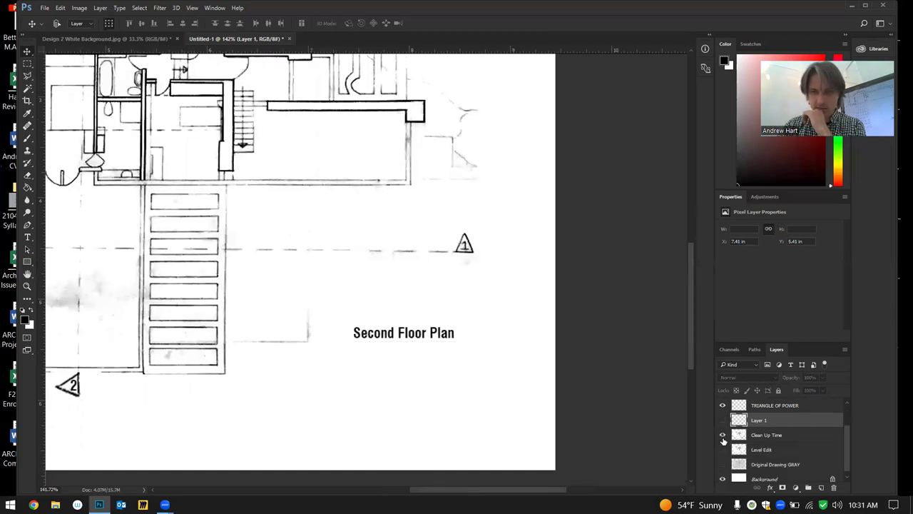
click(723, 450)
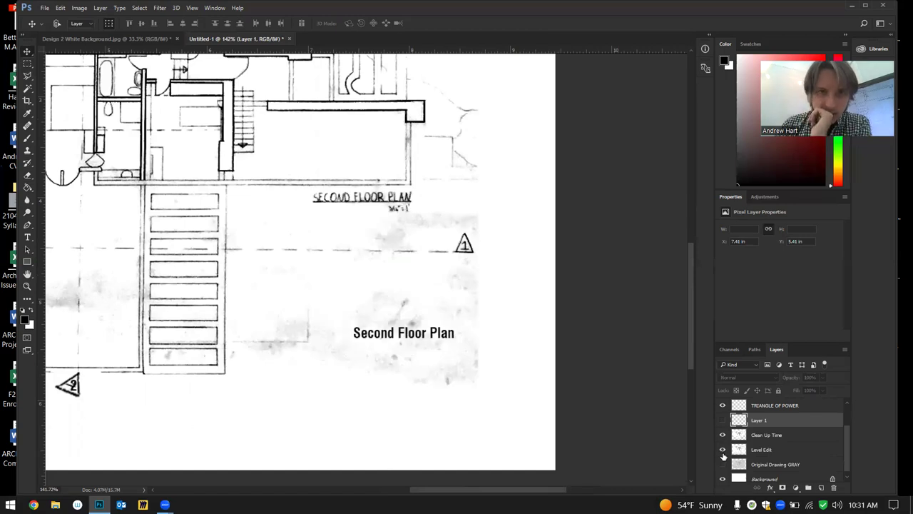
click(723, 449)
click(723, 420)
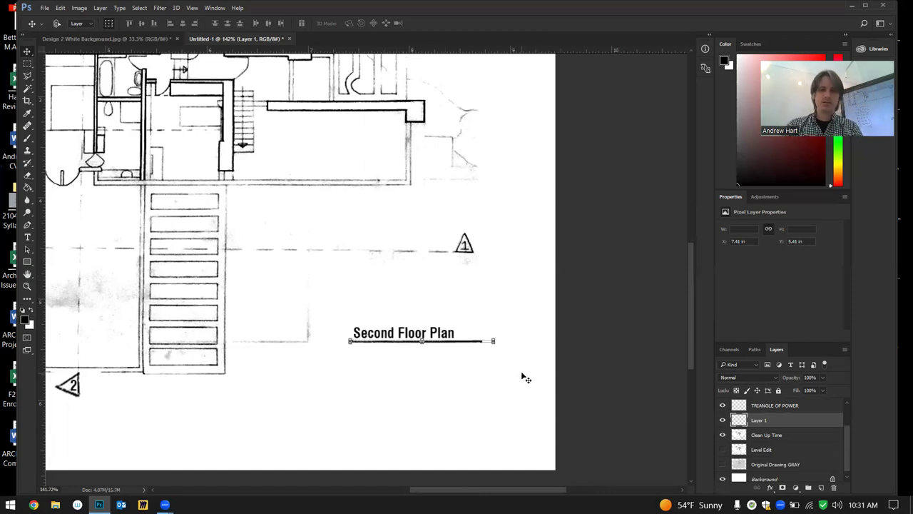
scroll(516, 376, down, 4)
scroll(510, 374, down, 1)
Create Layer 2 through Layer > New > Layer, keeping the default name
scroll(505, 372, up, 1)
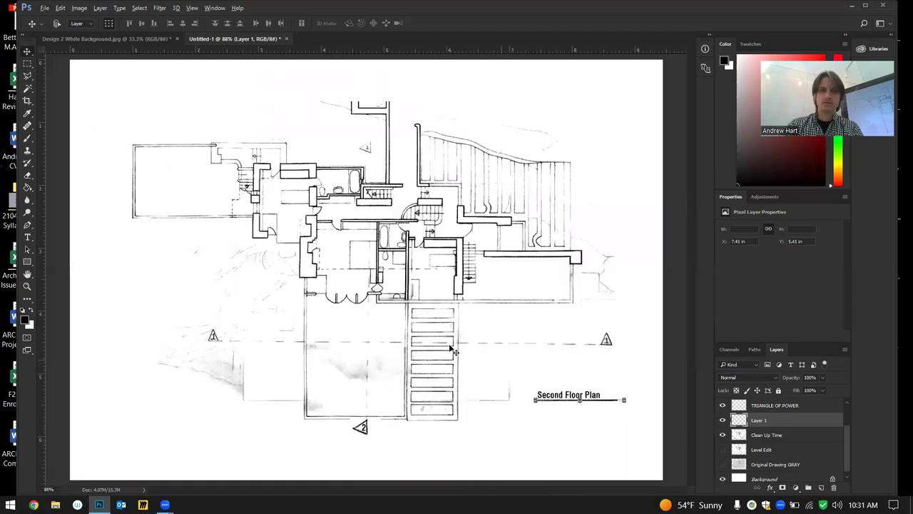
click(30, 63)
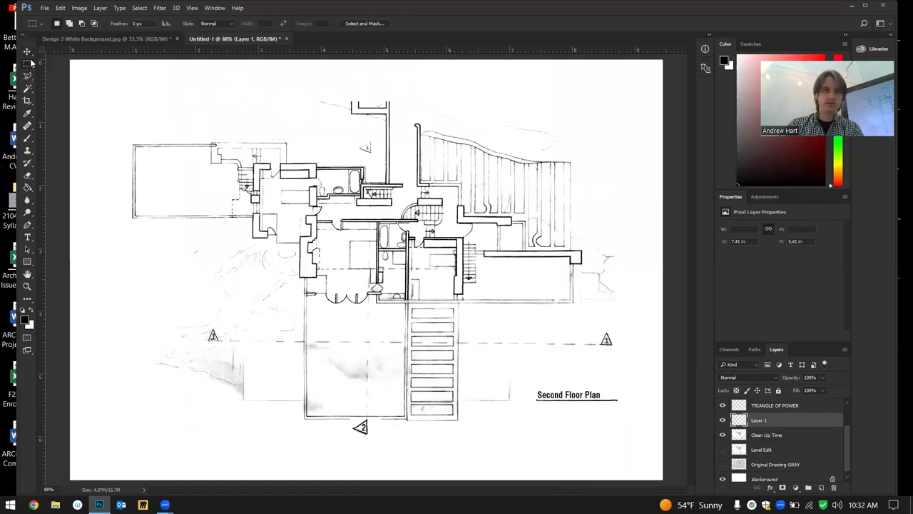
click(101, 9)
mouse_move(110, 19)
click(264, 21)
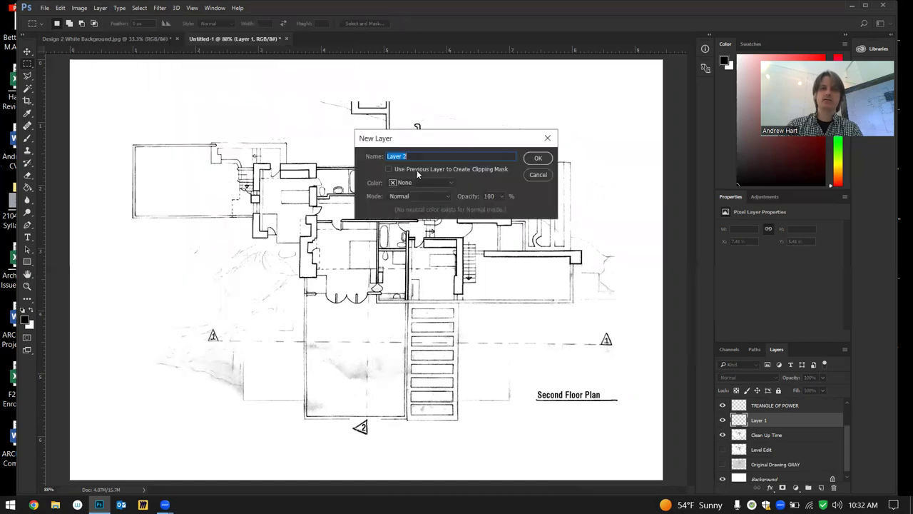
click(538, 159)
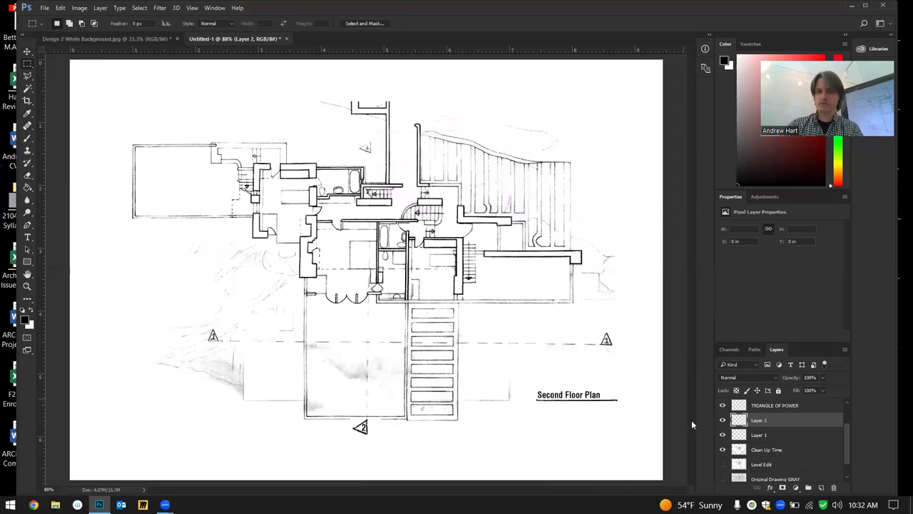
Rename Layer 2 to 'Diagram Overlay' and marquee the first room to colour
double_click(761, 420)
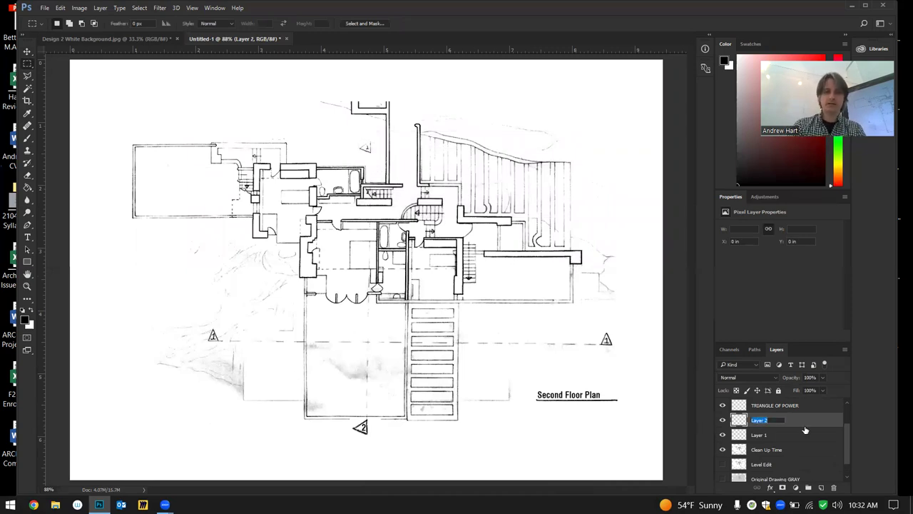
text(Diagram)
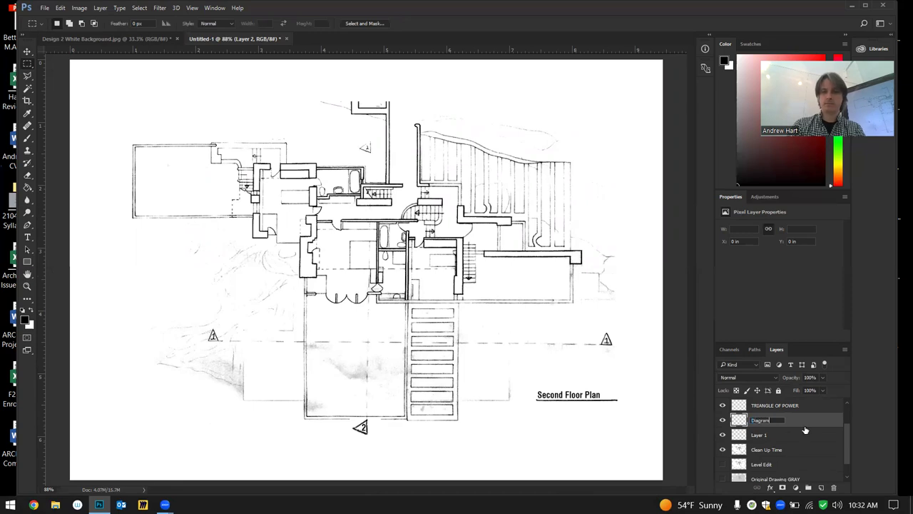
text( Overlay)
key(Return)
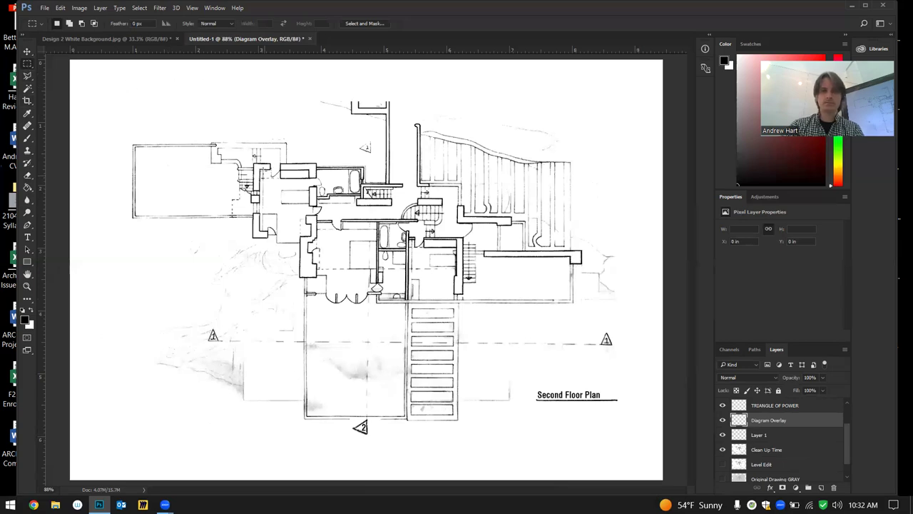
drag(259, 169, 311, 234)
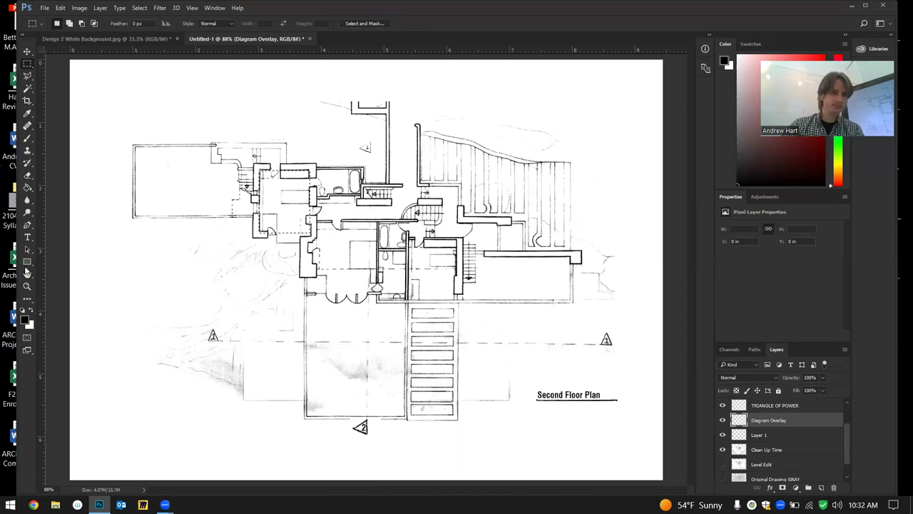
Set the foreground colour to blue 427cdd and fill the first selected room with it
click(29, 187)
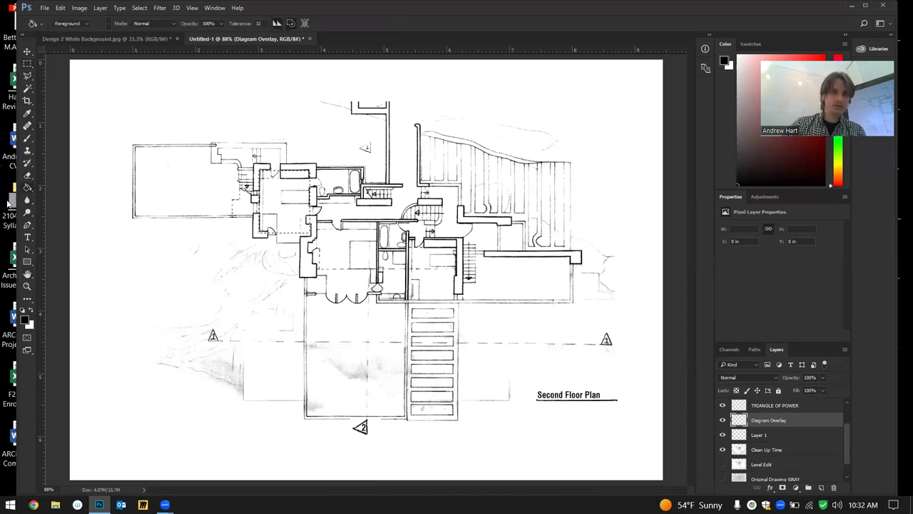
click(25, 319)
click(449, 153)
click(468, 177)
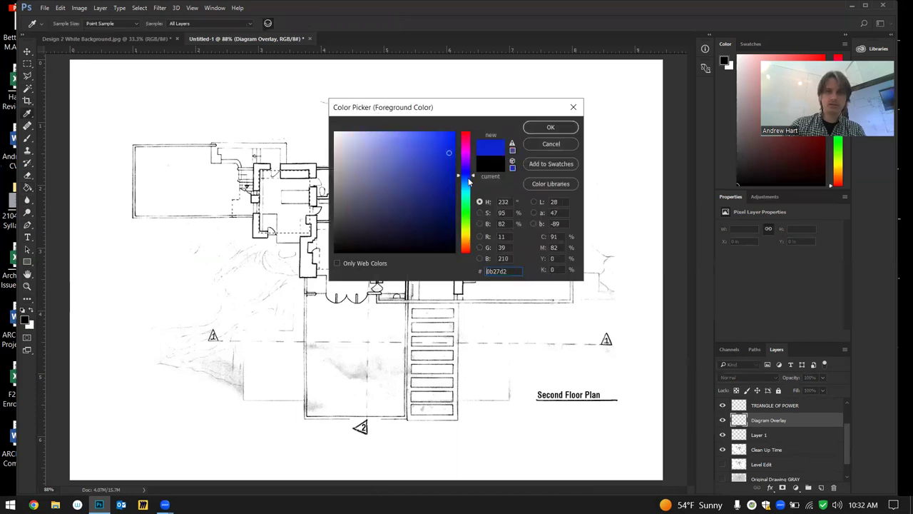
click(468, 180)
click(419, 147)
click(551, 127)
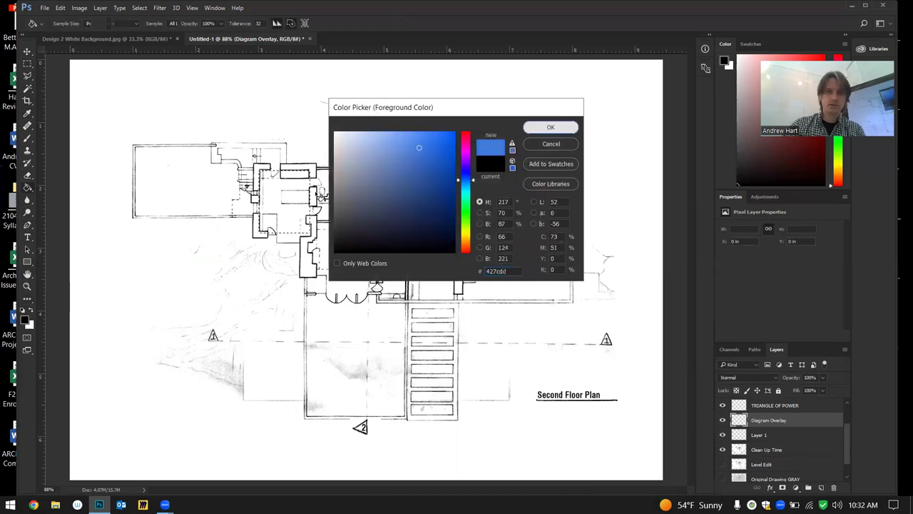
click(267, 214)
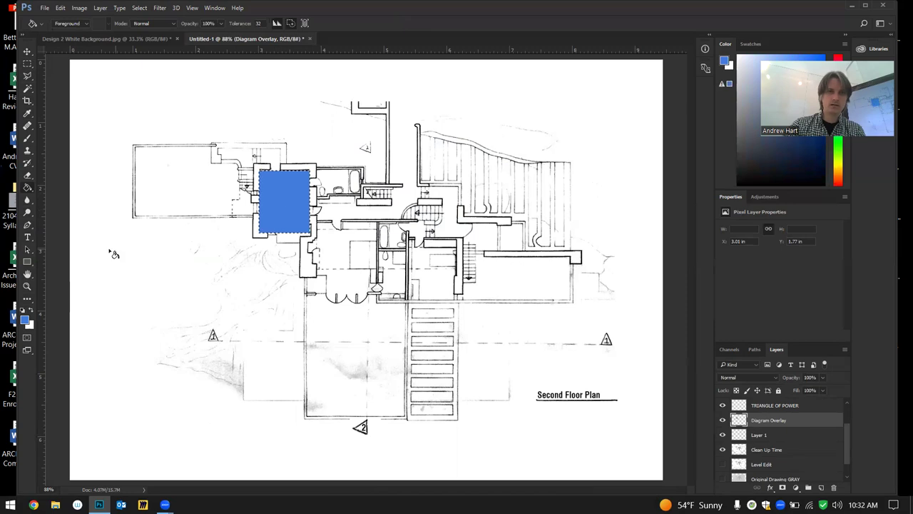
Select and fill the adjacent room blue, then marquee the next room to colour
click(27, 63)
drag(260, 170, 276, 184)
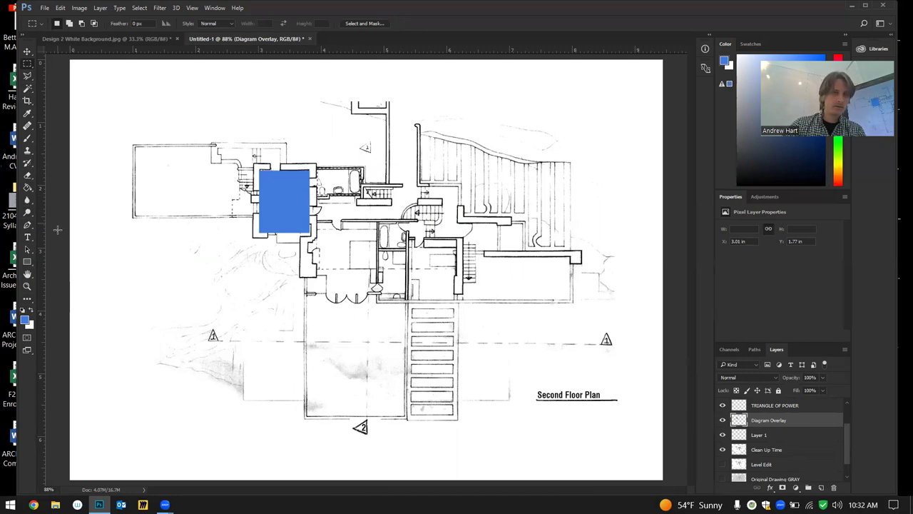
click(27, 188)
click(339, 184)
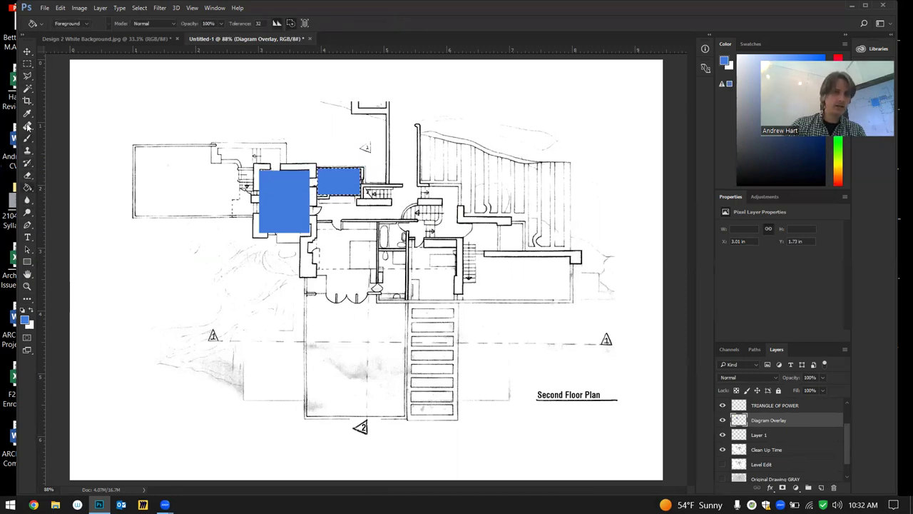
click(27, 64)
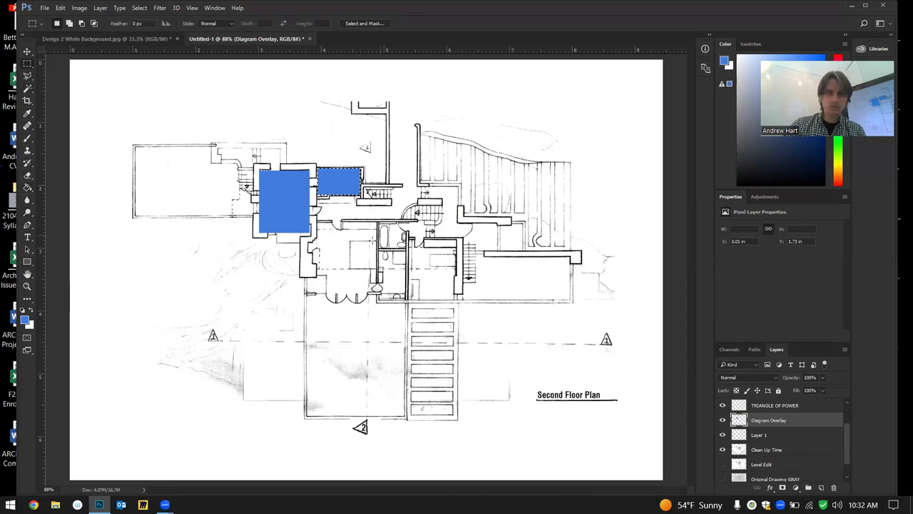
drag(357, 262, 309, 293)
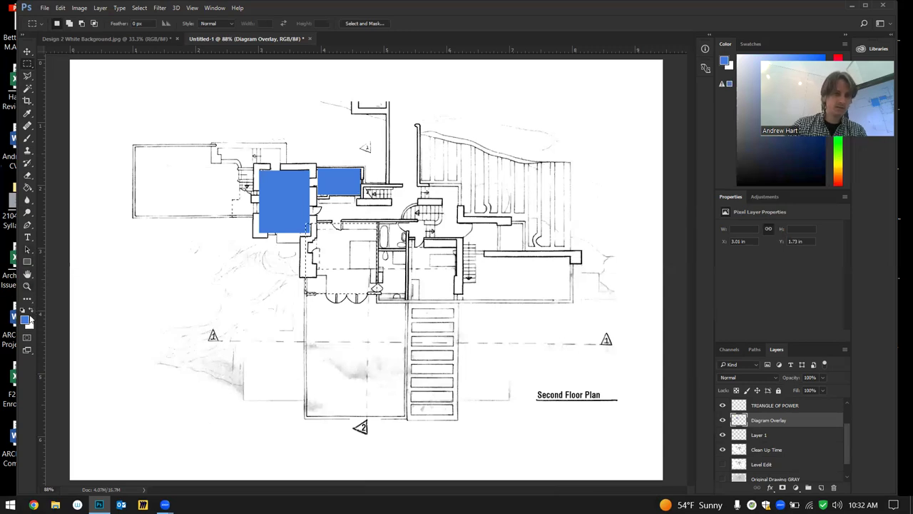
Set the foreground colour to pink and fill the selected central room
click(27, 319)
click(468, 149)
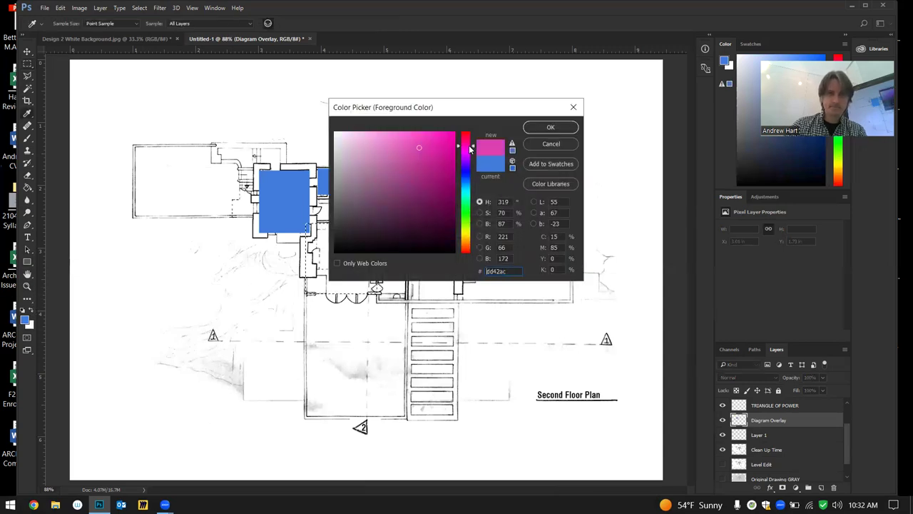
click(551, 127)
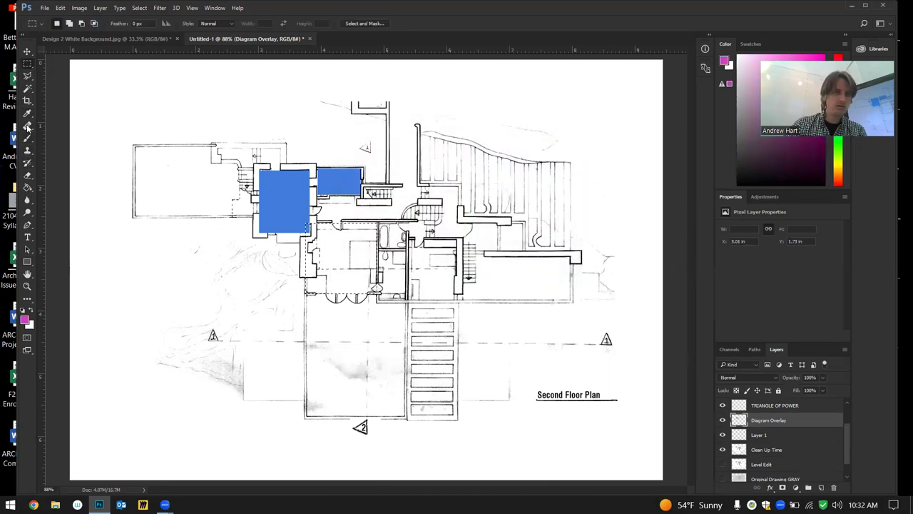
click(28, 187)
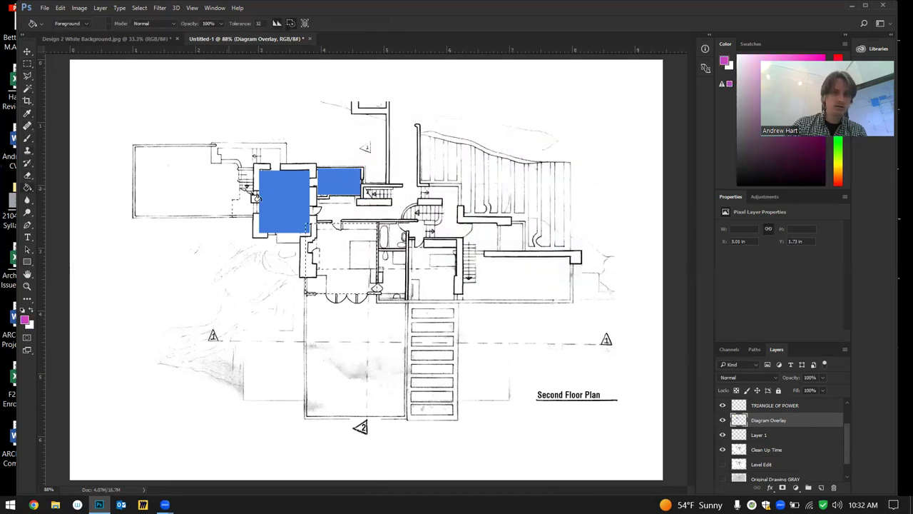
click(331, 257)
Select the narrow room beside the pink block, then outline the room to its right
click(32, 62)
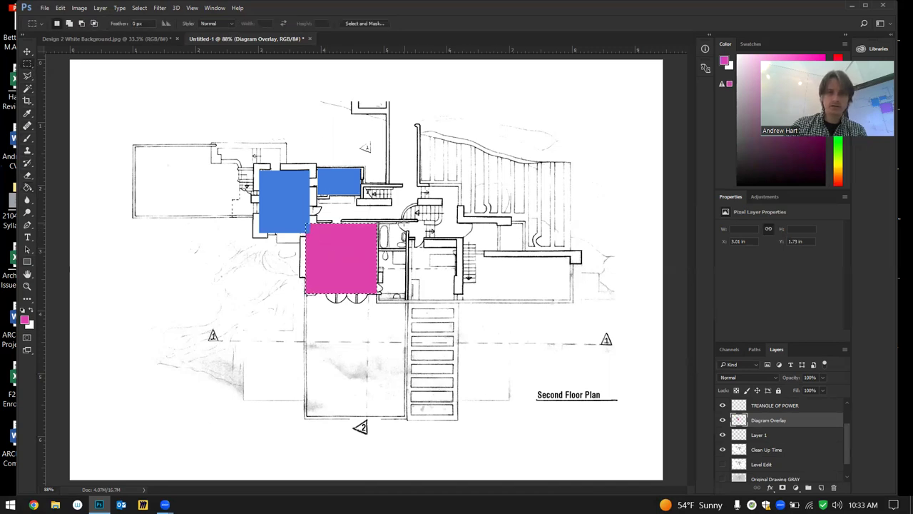
drag(371, 245, 331, 285)
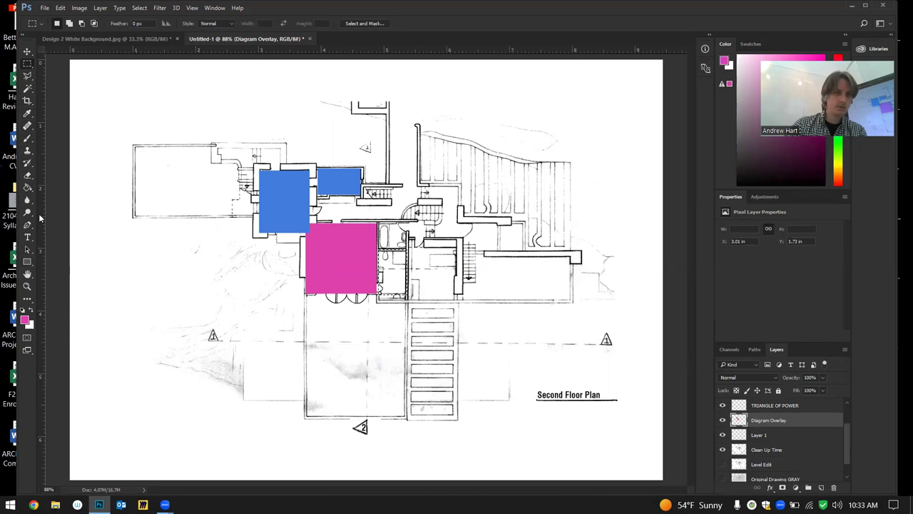
click(30, 189)
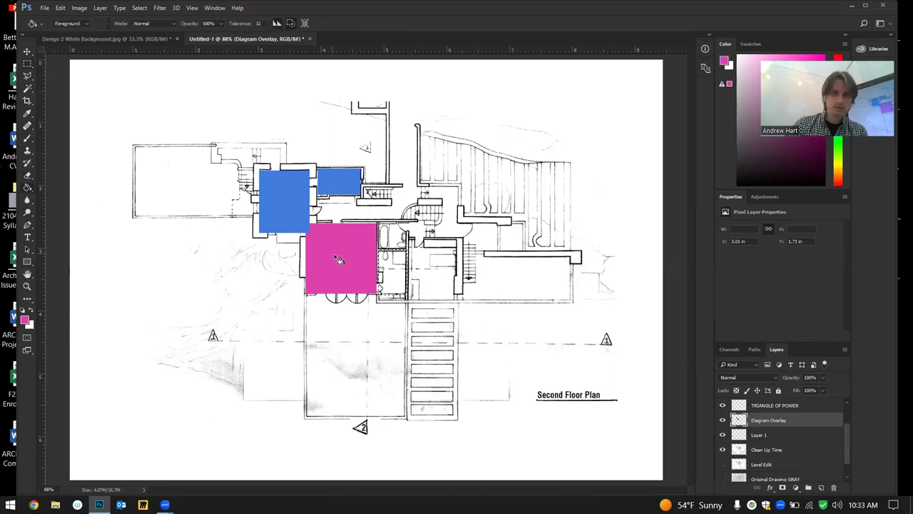
click(26, 63)
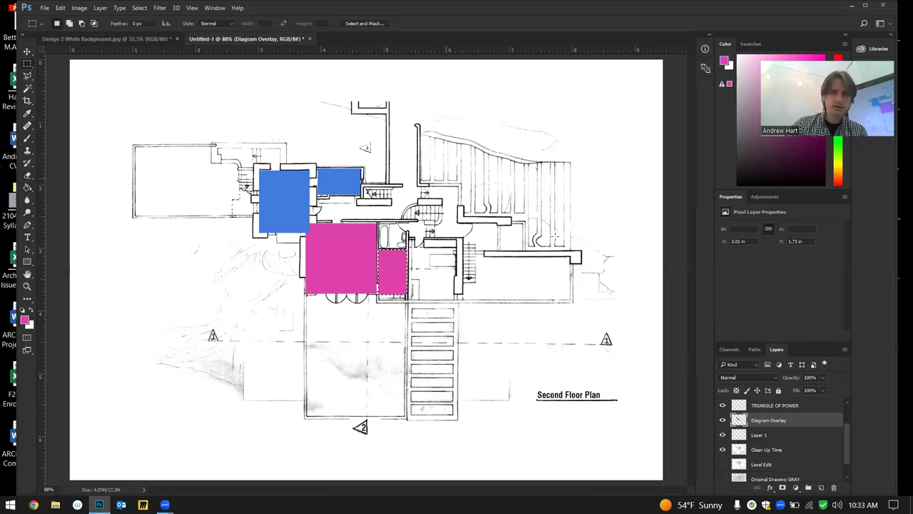
drag(411, 247, 458, 297)
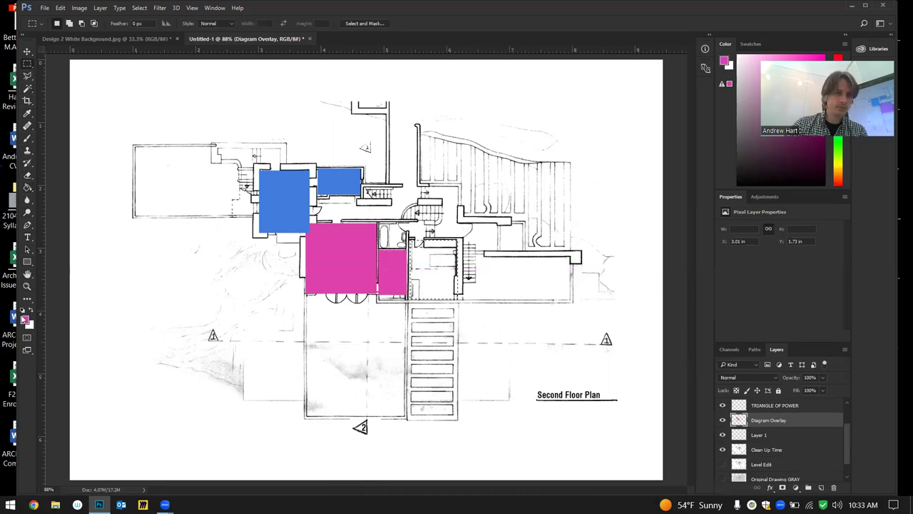
Choose a bright orange foreground colour and fill the outlined room right of the pink blocks
click(23, 319)
click(470, 238)
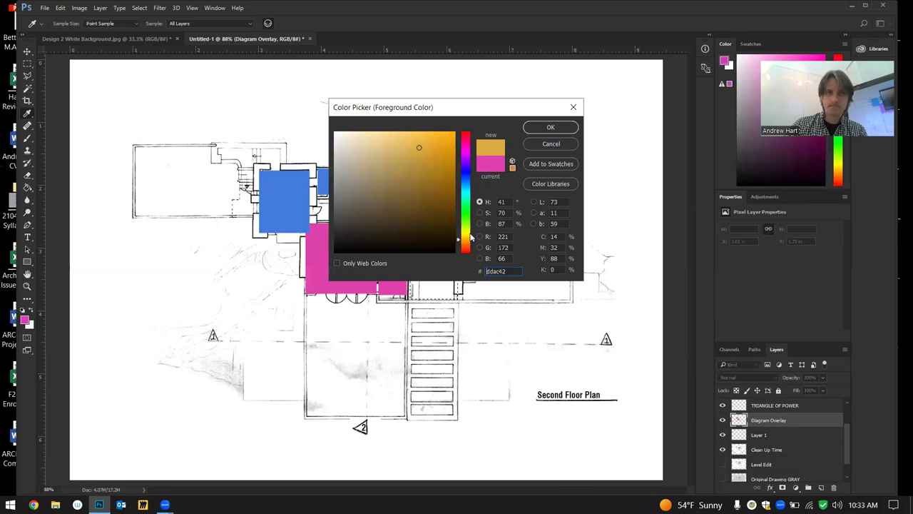
click(465, 242)
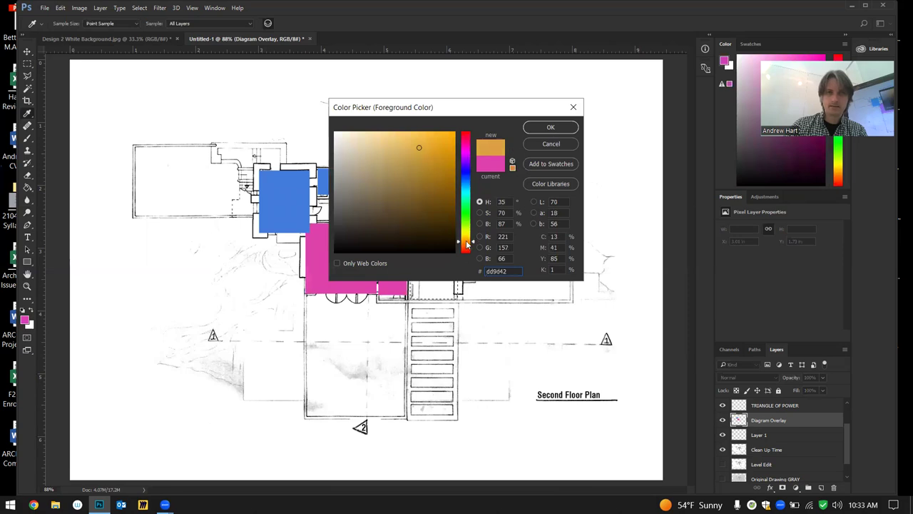
click(454, 154)
click(550, 127)
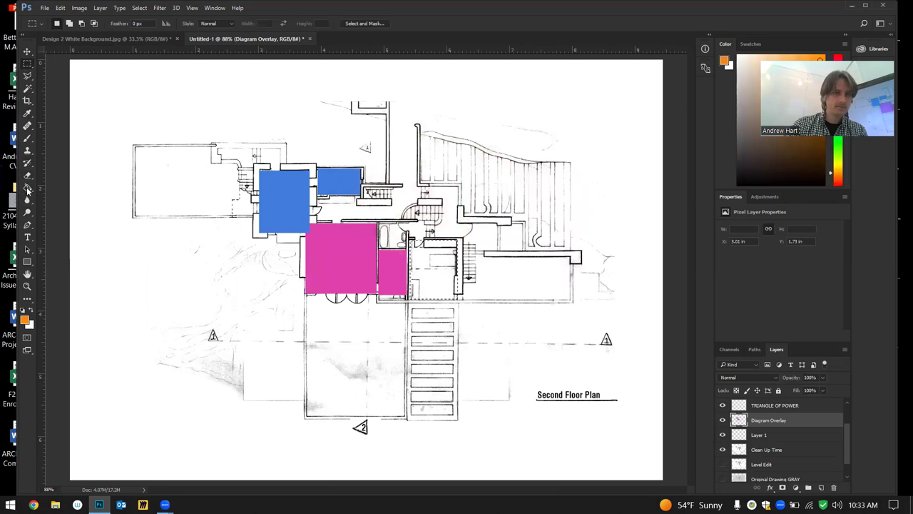
click(27, 187)
click(438, 277)
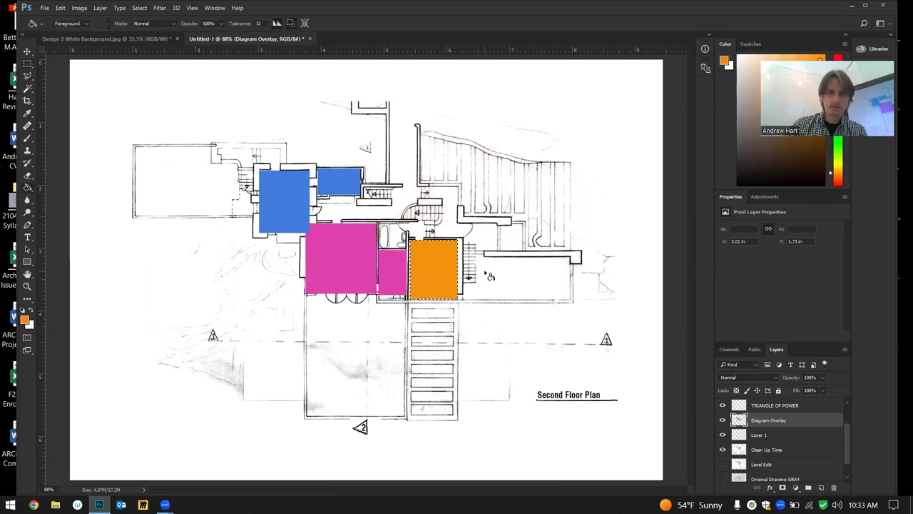
Clear the selection and fill the small bathroom above the pink blocks with orange
click(28, 63)
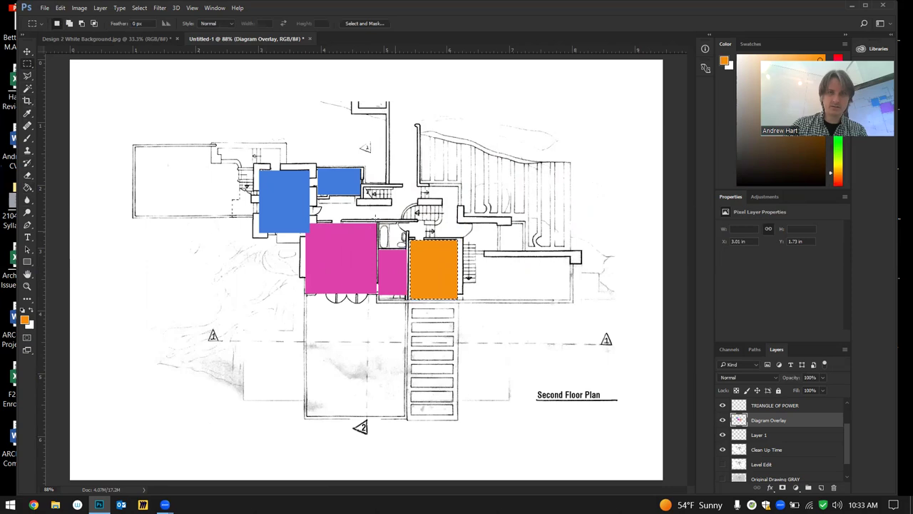
click(373, 225)
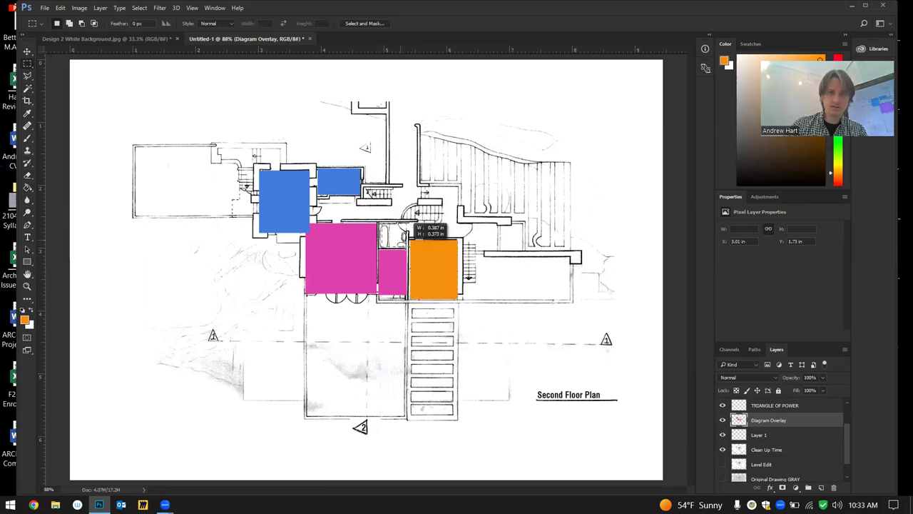
click(27, 190)
click(384, 241)
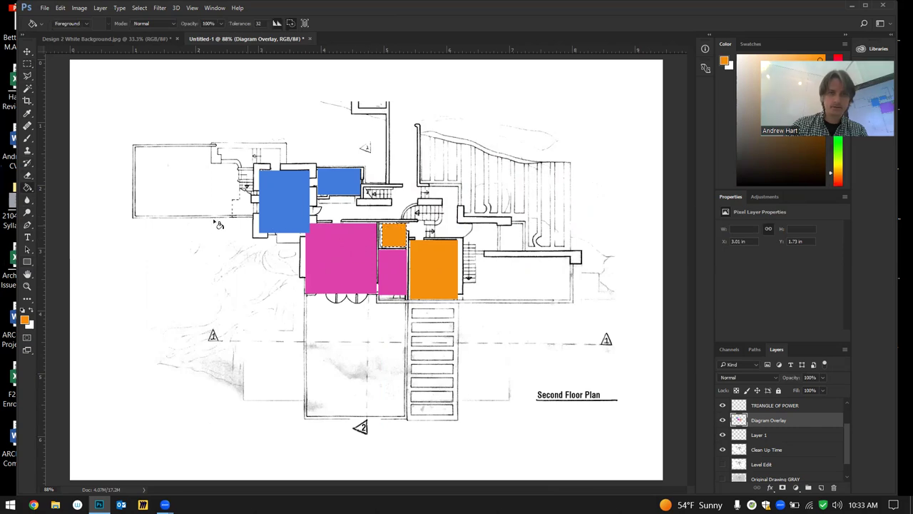
click(26, 65)
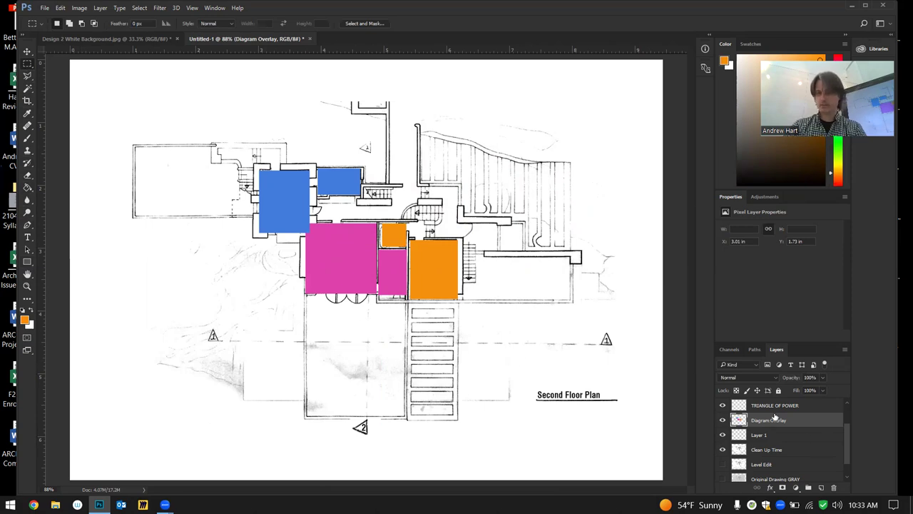
Drag the Diagram Overlay opacity down to 54% and zoom in on the plan
drag(823, 376, 803, 387)
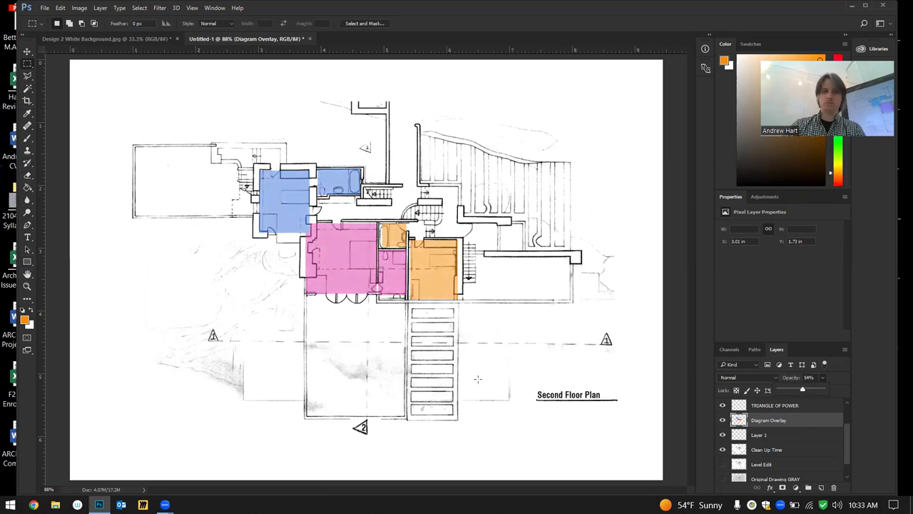
scroll(304, 295, up, 5)
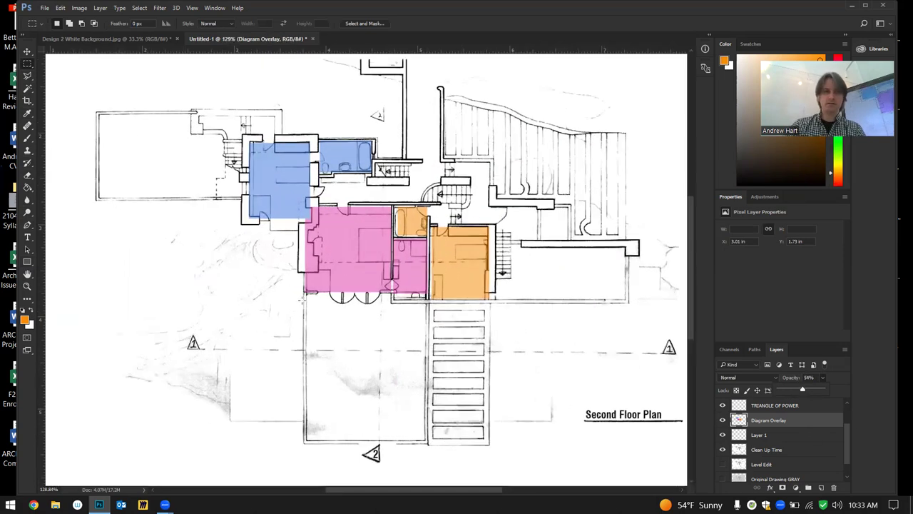
Delete the pink slivers spilling over the upper-left corner and along the left wall
click(29, 66)
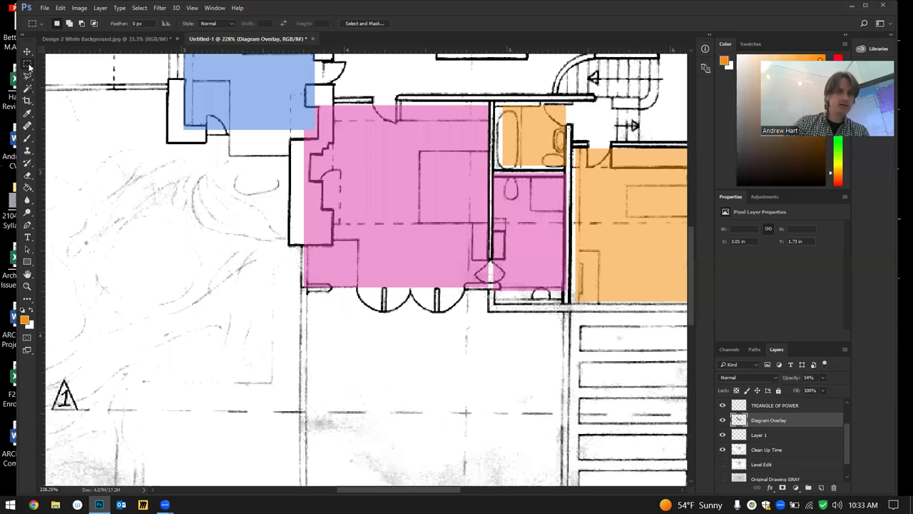
drag(332, 102, 319, 146)
key(Delete)
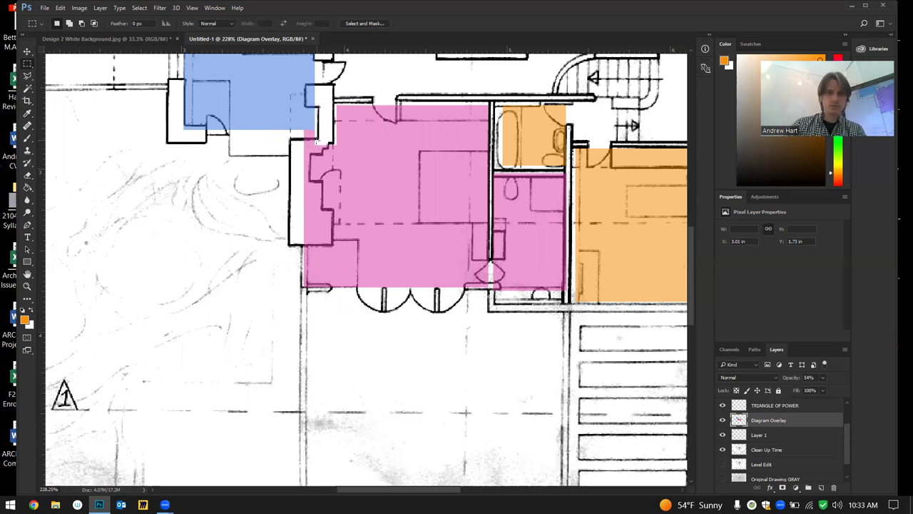
drag(301, 179, 329, 248)
key(Delete)
mouse_move(334, 206)
mouse_down()
mouse_move(319, 227)
mouse_move(321, 244)
mouse_up()
key(Delete)
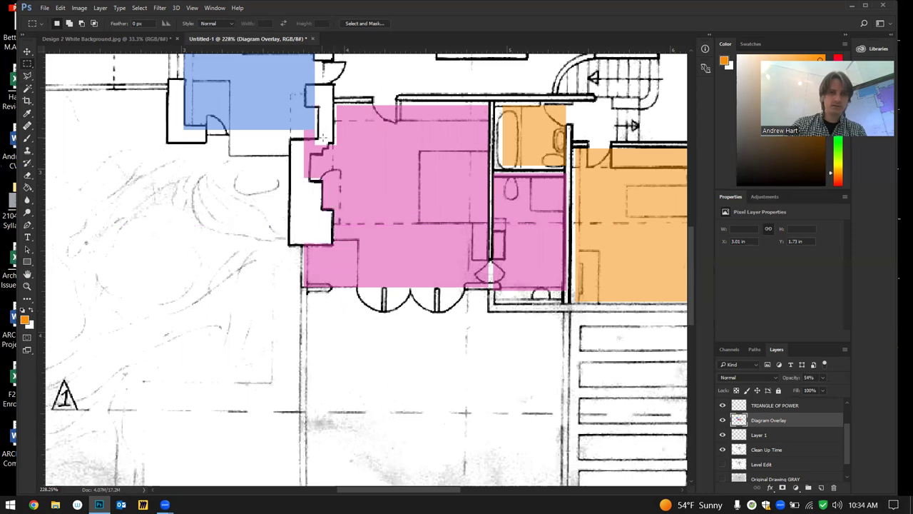
Delete the remaining pink patches near the upper-left corner, under the door and at lower left
mouse_move(327, 143)
mouse_down()
mouse_move(308, 146)
mouse_move(300, 193)
mouse_up()
key(Delete)
drag(300, 142, 322, 131)
key(Delete)
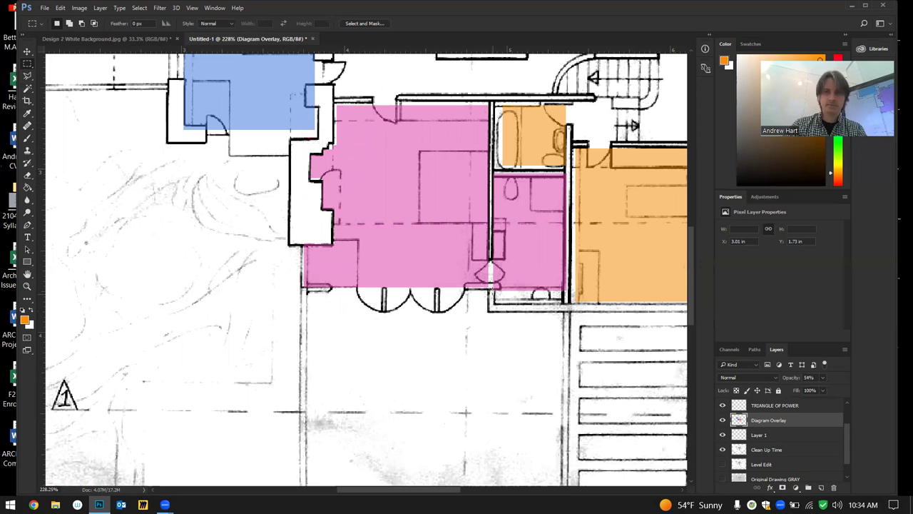
drag(502, 290, 462, 281)
key(Delete)
drag(300, 284, 332, 291)
mouse_move(301, 250)
mouse_down()
mouse_move(307, 203)
mouse_move(308, 214)
mouse_up()
key(Delete)
Zoom back out to show the full plan with its blue, pink and orange blocks and underlined title
scroll(275, 235, down, 5)
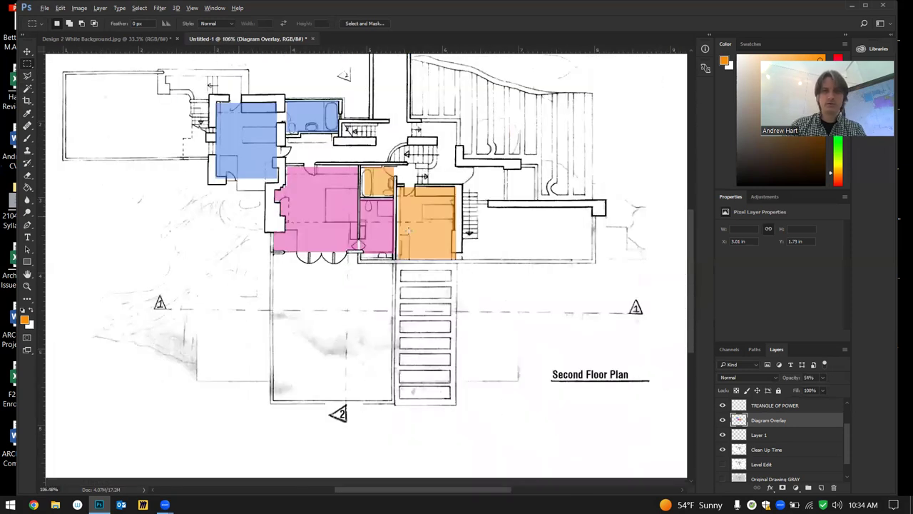
scroll(500, 239, up, 3)
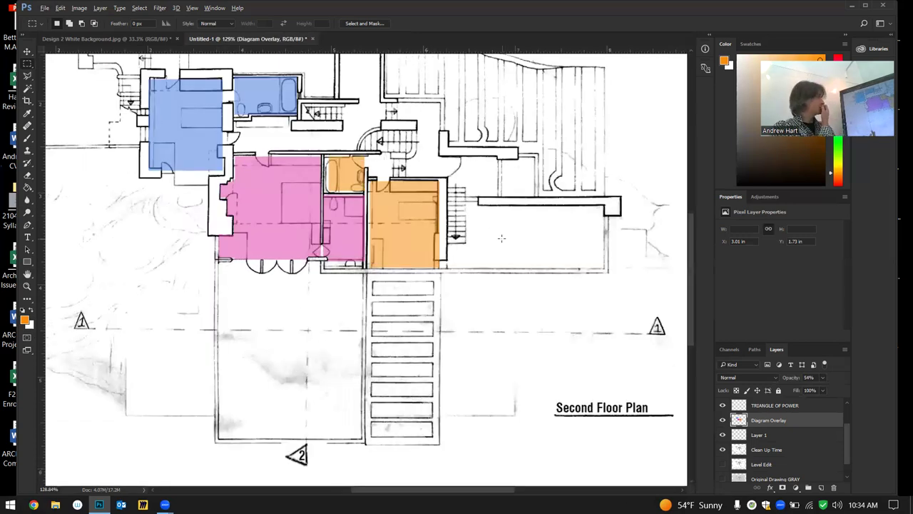
scroll(539, 233, down, 3)
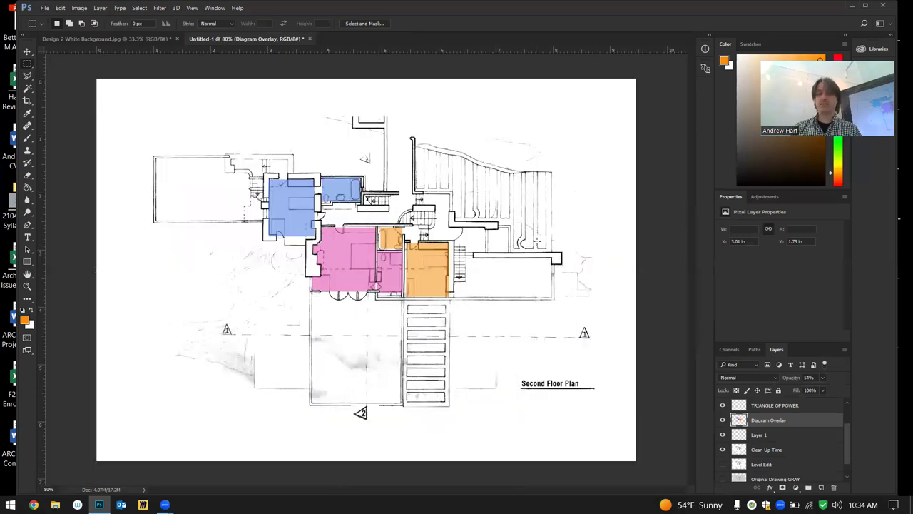
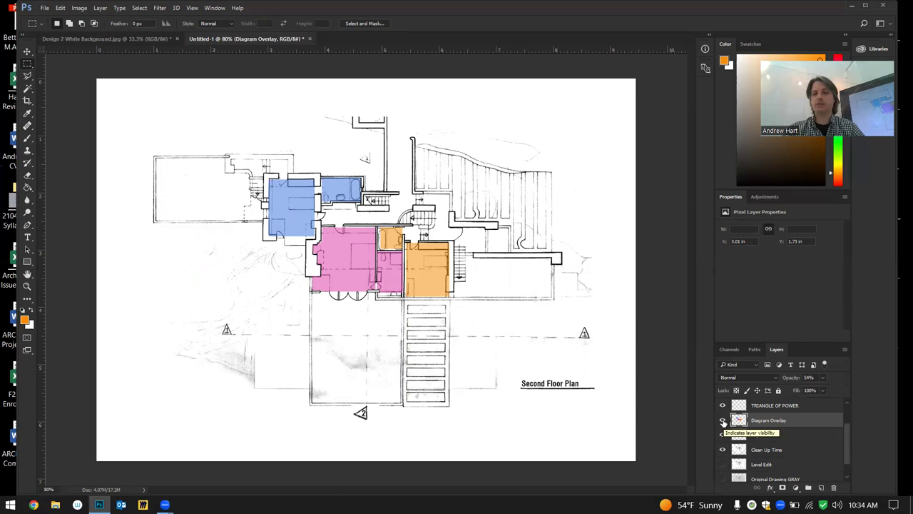
Toggle the Diagram Overlay colours off and on, then bring up Hue/Saturation
click(722, 421)
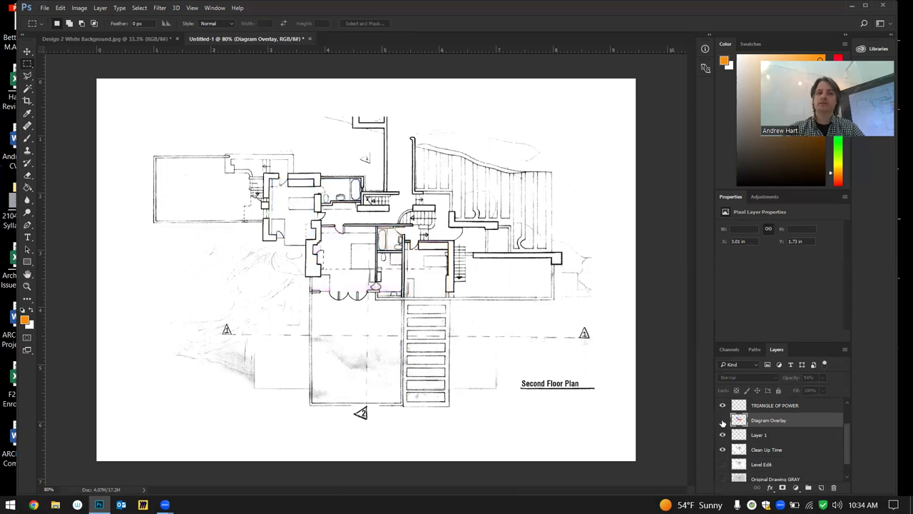
click(723, 421)
click(98, 9)
mouse_move(79, 8)
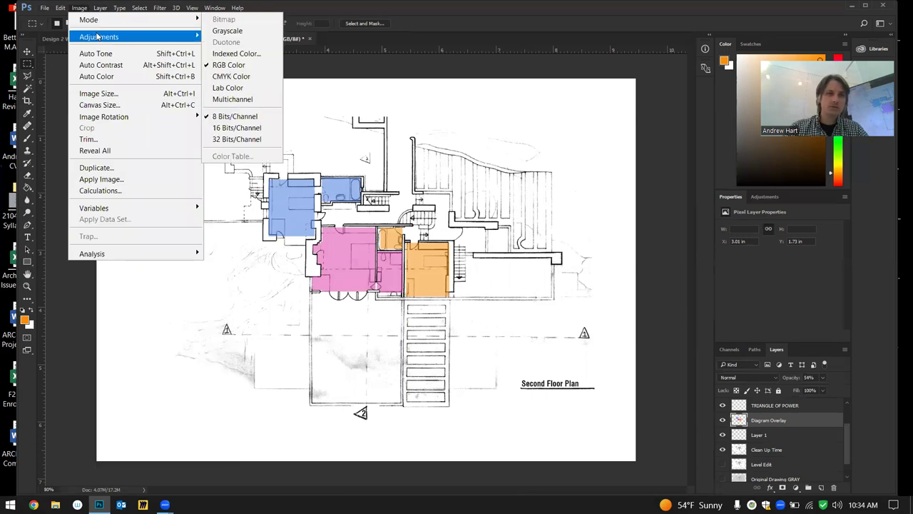
mouse_move(97, 37)
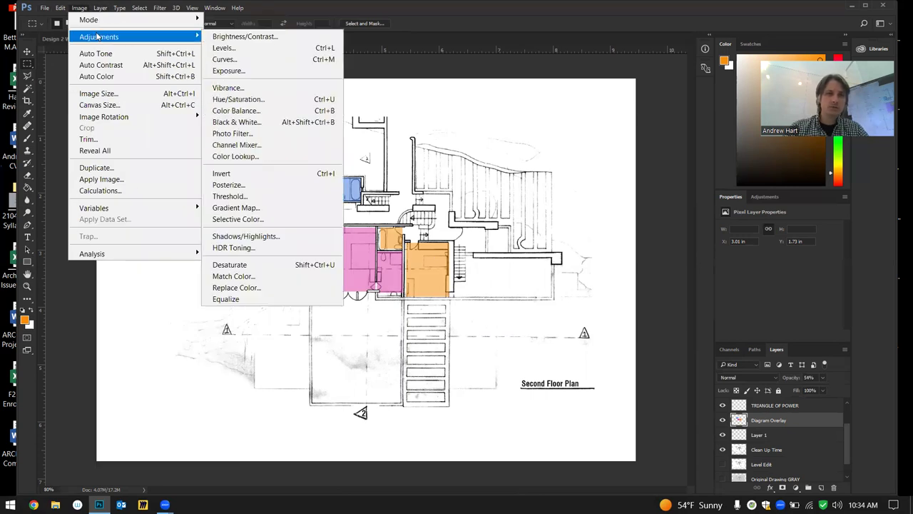
click(284, 101)
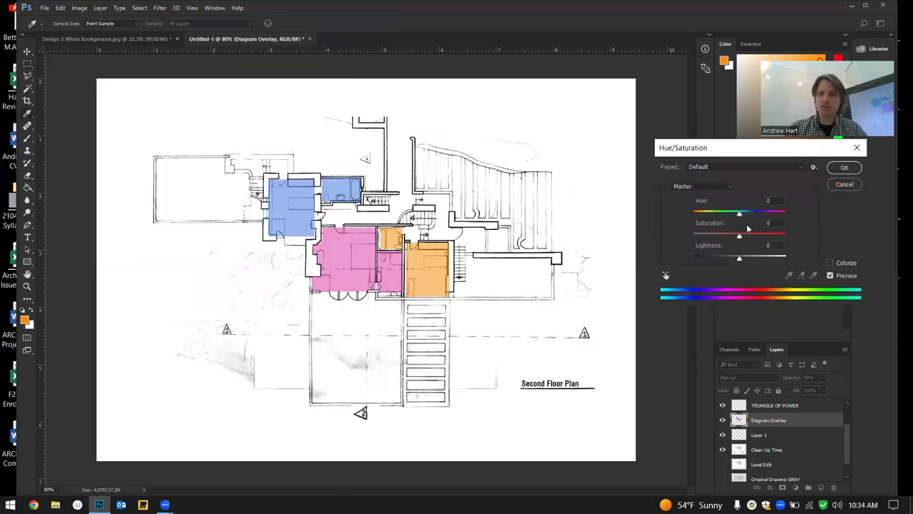
Preview hue shifts on the overlay, discard them, and hide the Diagram Overlay layer
drag(742, 217, 700, 213)
drag(699, 212, 749, 199)
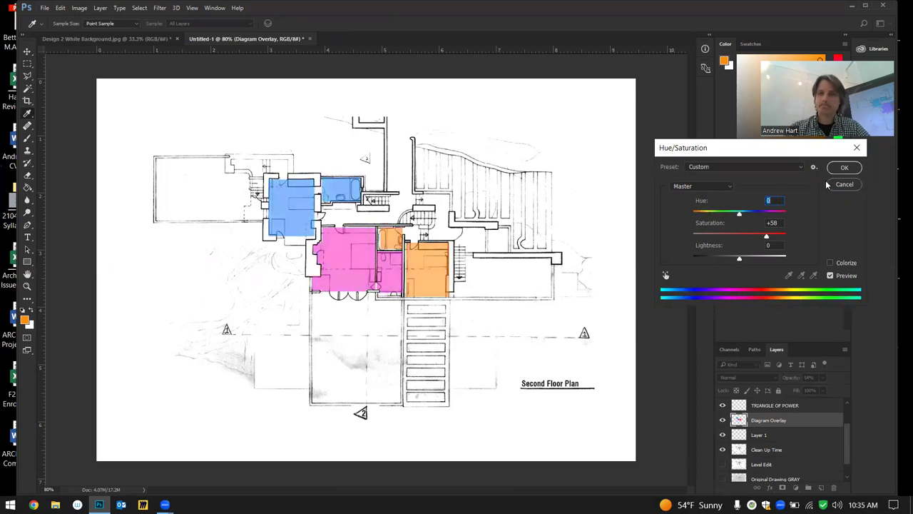
key(Return)
key(m)
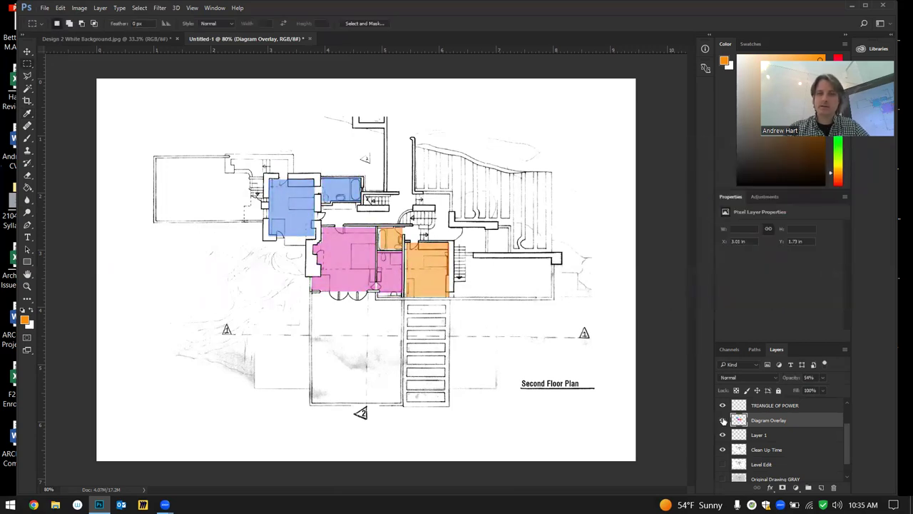
click(723, 420)
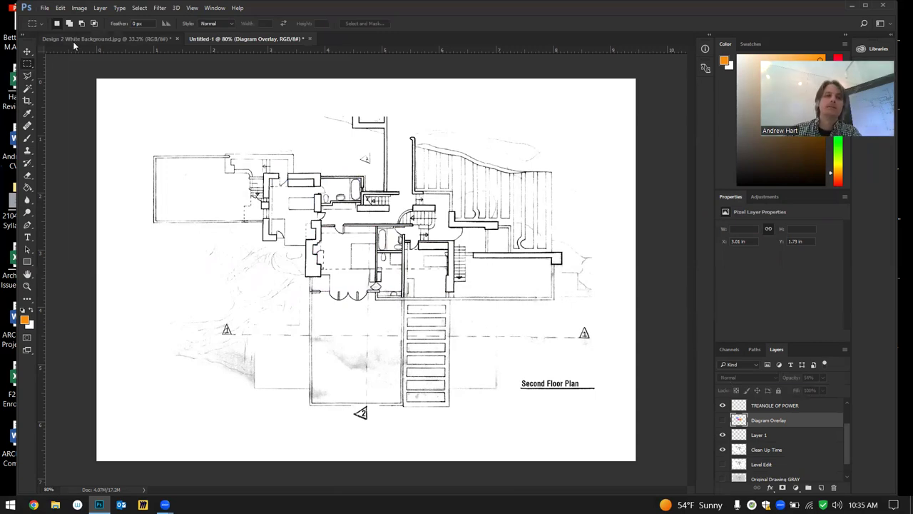
On the Design 2 White Background scan, deselect and marquee the bottom-right elevation sketch
click(128, 40)
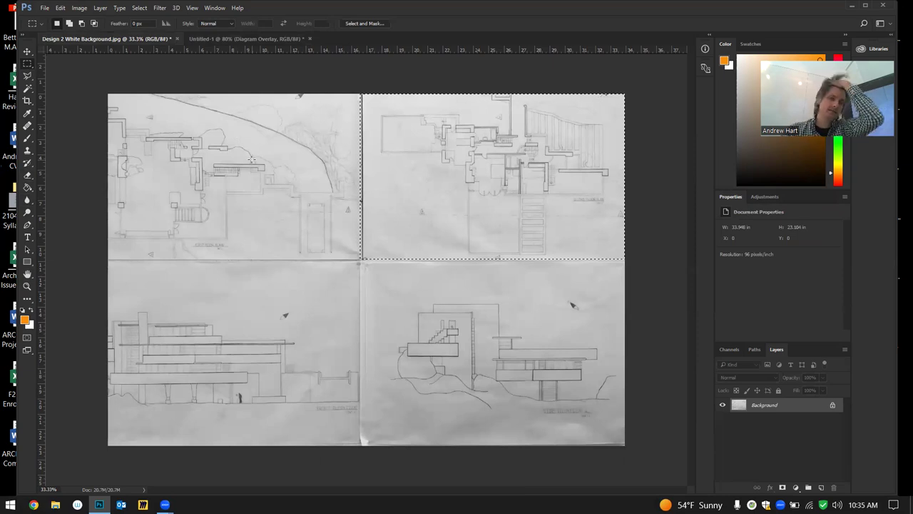
click(111, 440)
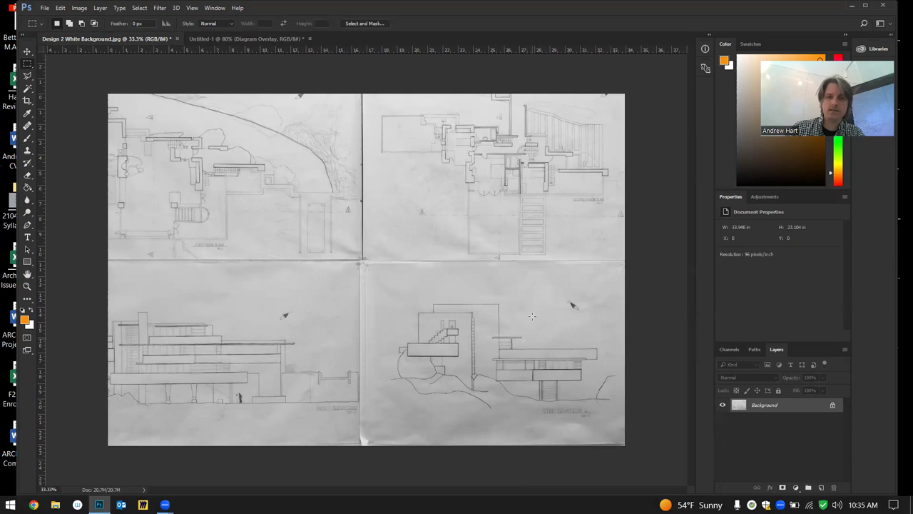
mouse_move(628, 447)
mouse_down()
mouse_move(522, 341)
mouse_move(347, 242)
mouse_move(361, 224)
mouse_move(360, 264)
mouse_up()
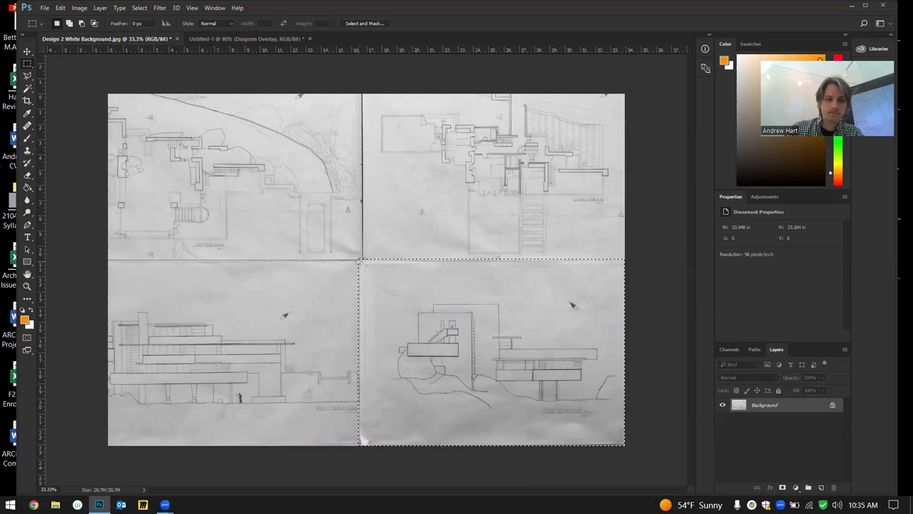
Make a new white document, Untitled-2, 24 × 17 inches at 150 pixels/inch
click(44, 7)
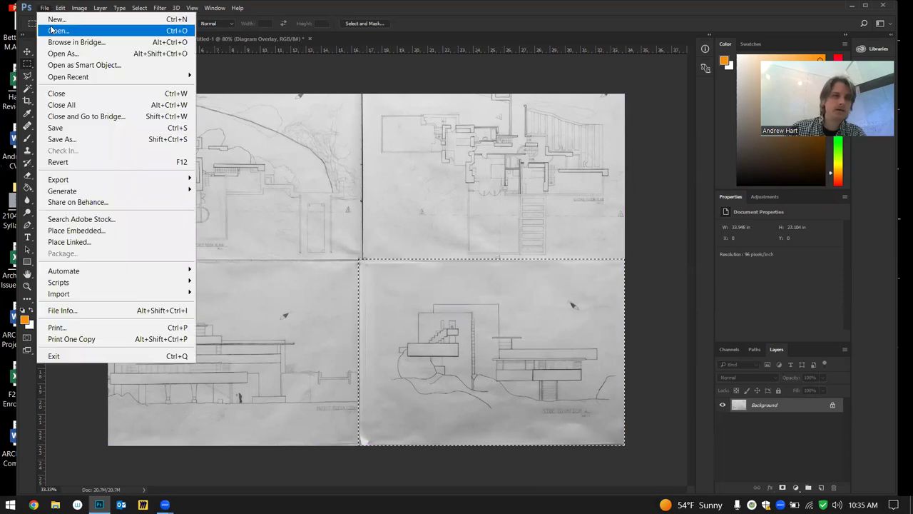
click(50, 16)
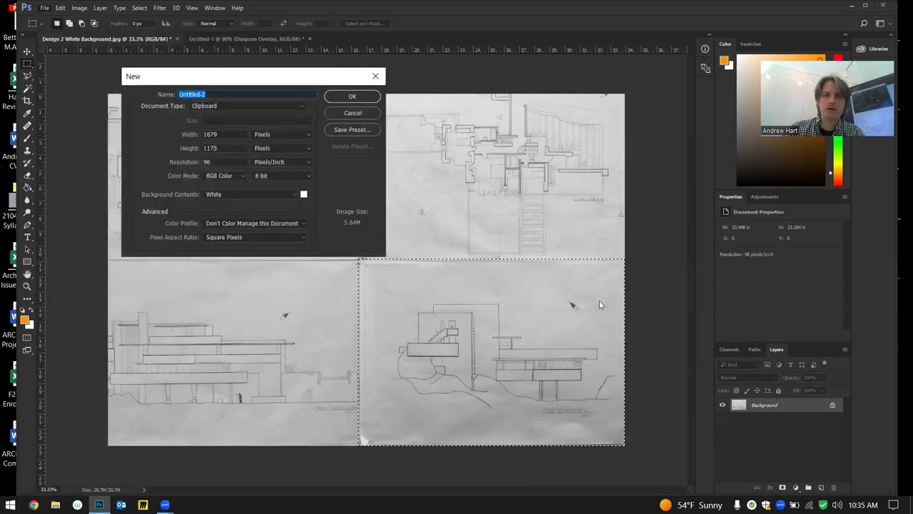
click(283, 134)
click(286, 150)
drag(233, 137, 182, 135)
text(1717)
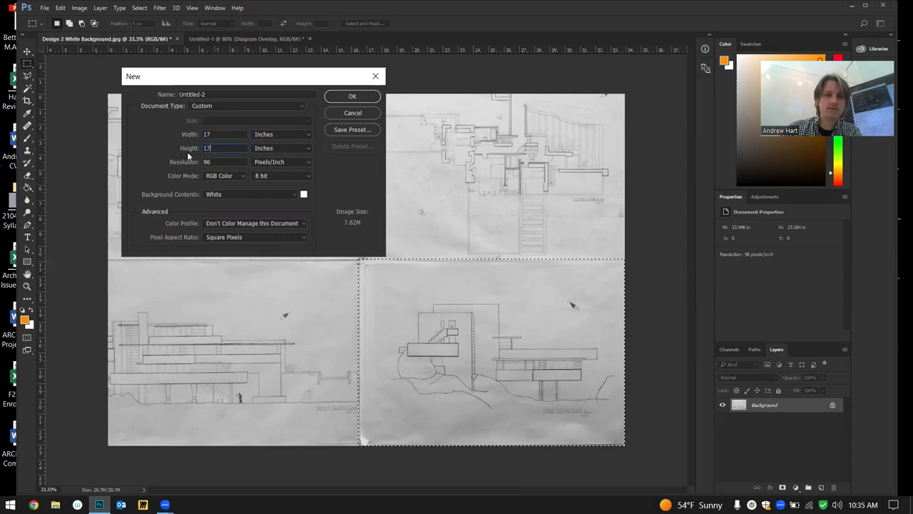
text(24)
key(Tab)
key(Tab)
text(150)
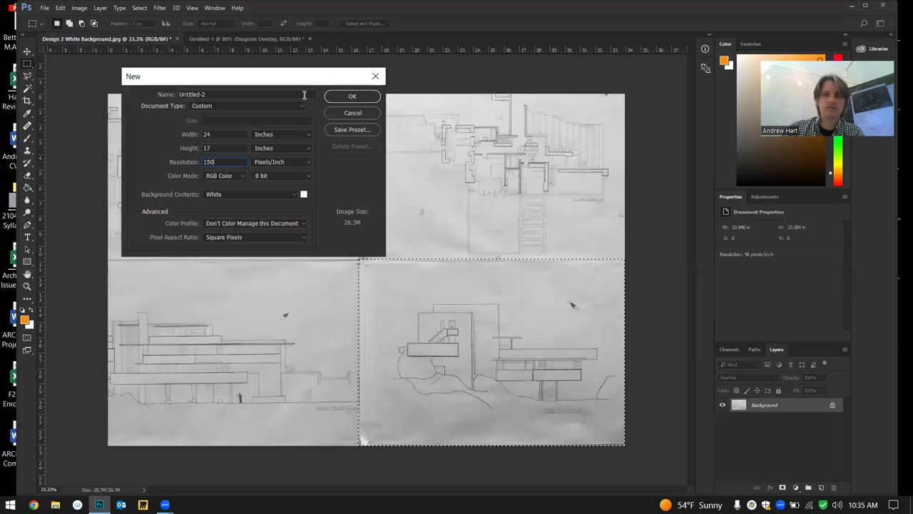
click(337, 99)
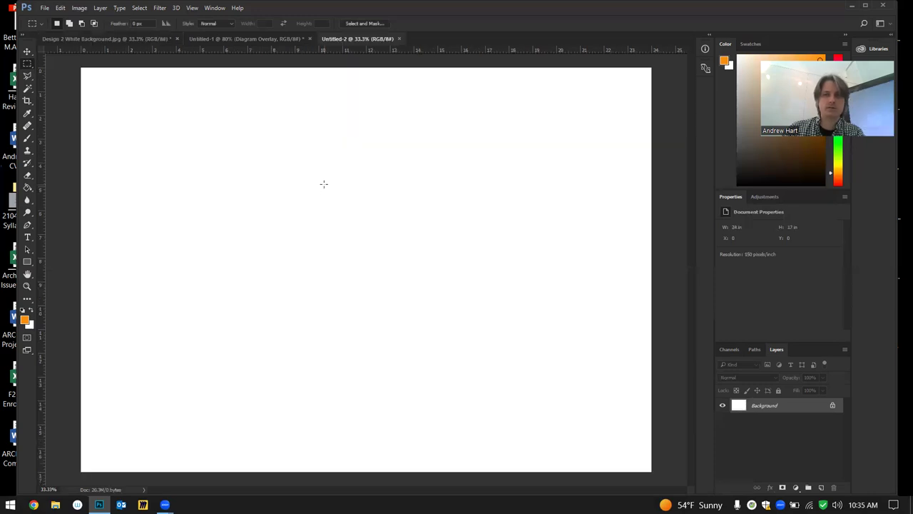
Paste the elevation sketch as Layer 1, then enlarge and reposition it on the page
key(ctrl+v)
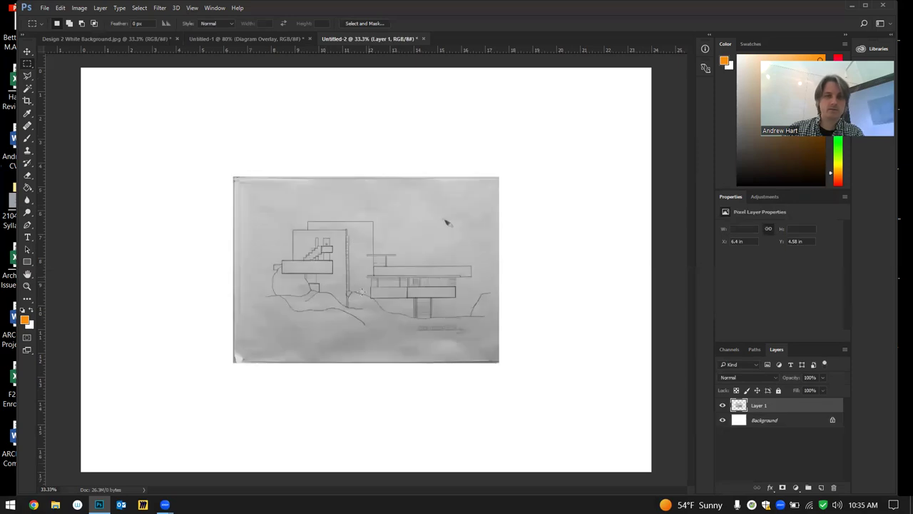
key(ctrl+t)
drag(500, 176, 598, 107)
mouse_move(132, 393)
mouse_down()
mouse_move(108, 421)
mouse_move(121, 440)
mouse_up()
drag(298, 255, 312, 252)
key(Return)
In Levels, sample the grey paper repeatedly with the white-point eyedropper
key(ctrl+l)
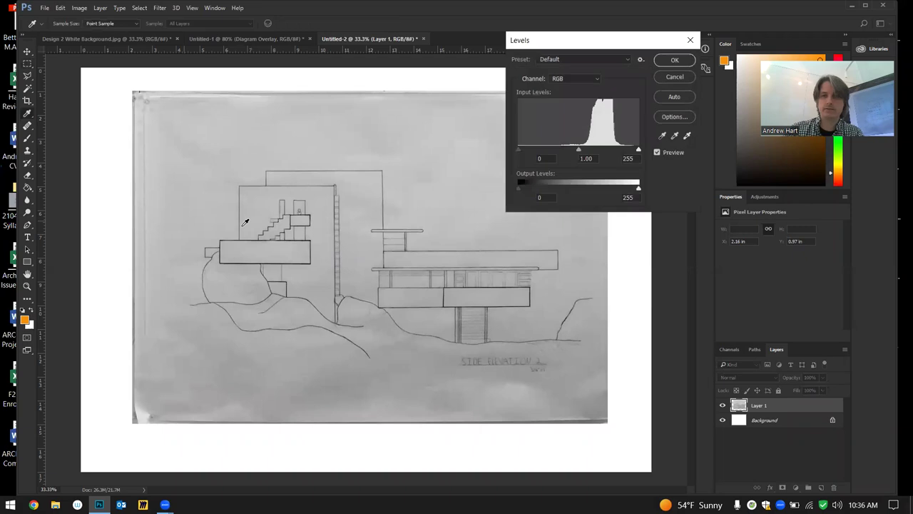
click(688, 135)
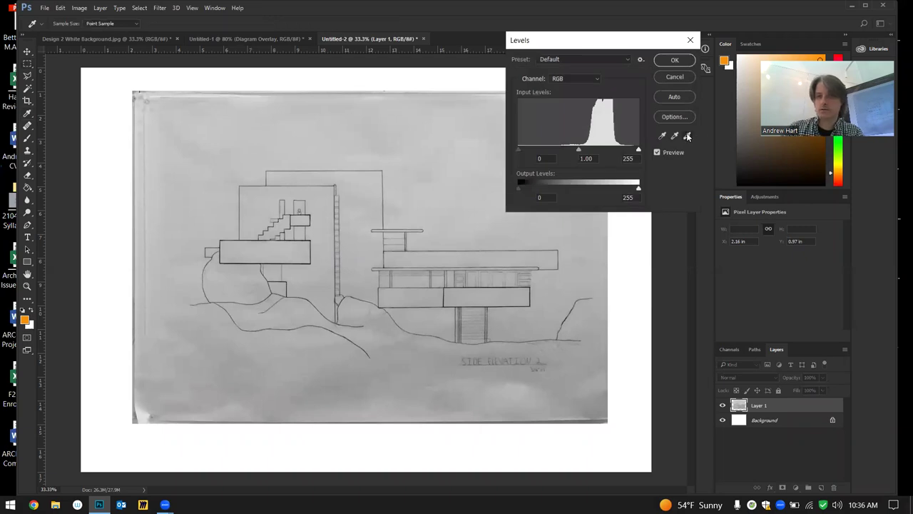
click(457, 143)
click(555, 335)
click(597, 392)
click(592, 281)
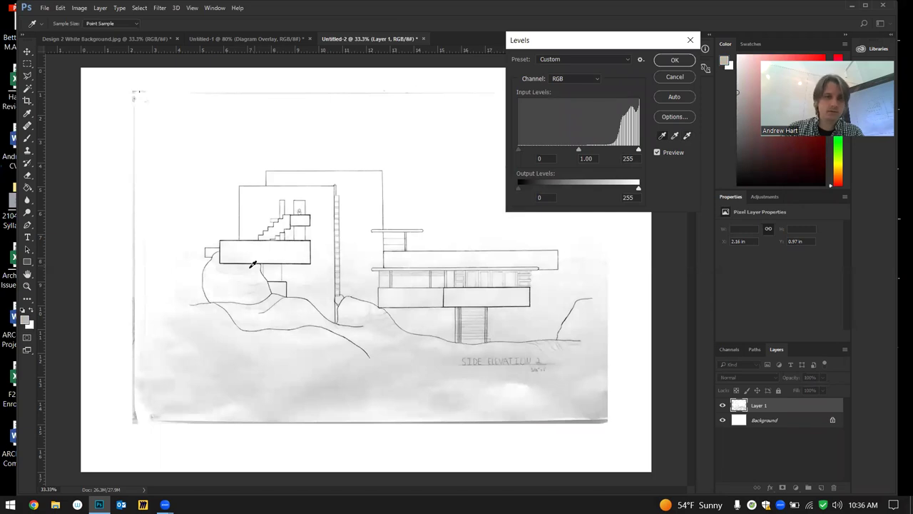
key(super)
key(super)
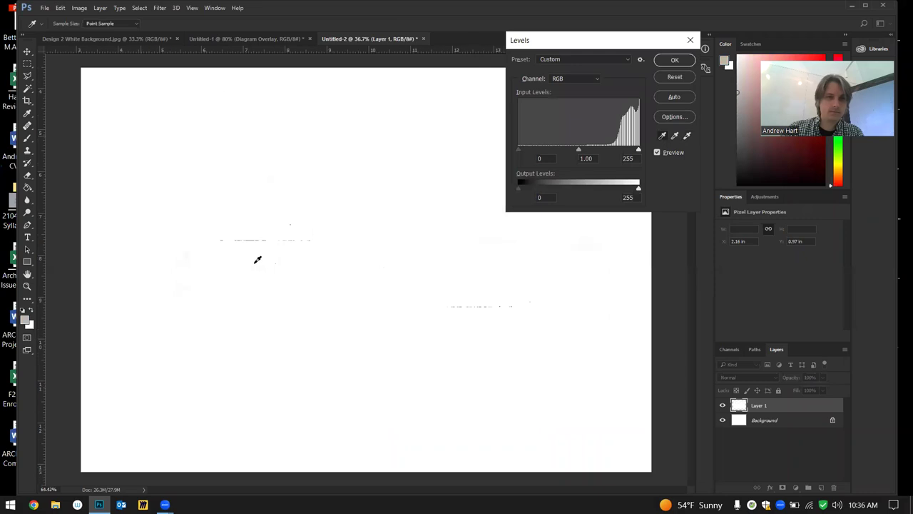
scroll(260, 258, up, 5)
Refine the white-point sample near the wall lines and apply the Levels brightening
click(276, 272)
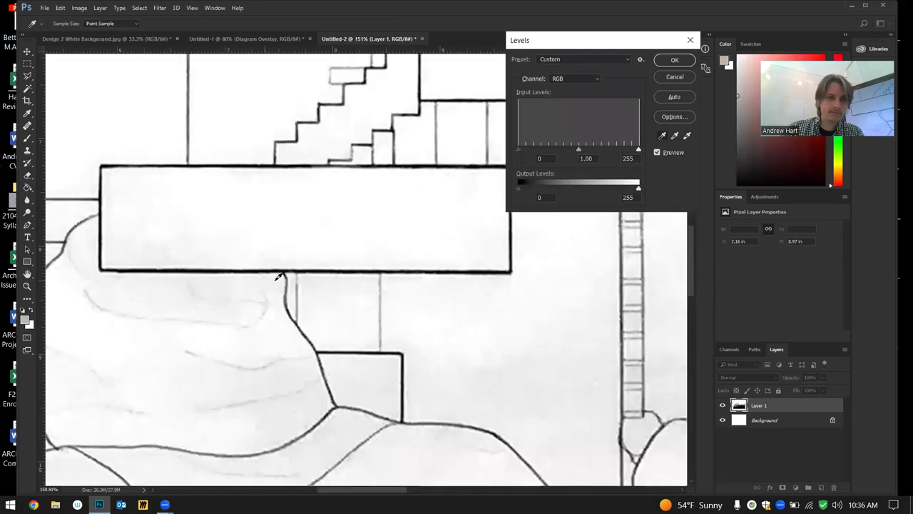
click(289, 275)
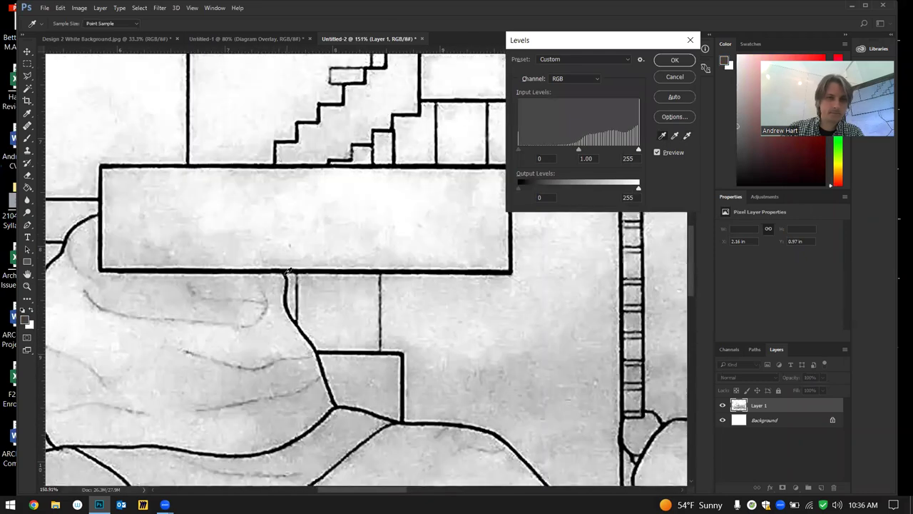
click(288, 273)
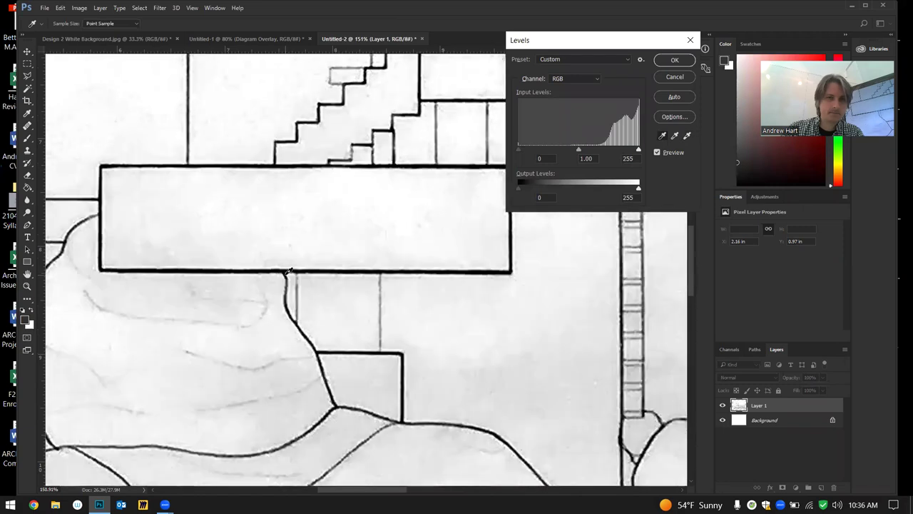
scroll(282, 263, down, 4)
scroll(282, 263, down, 3)
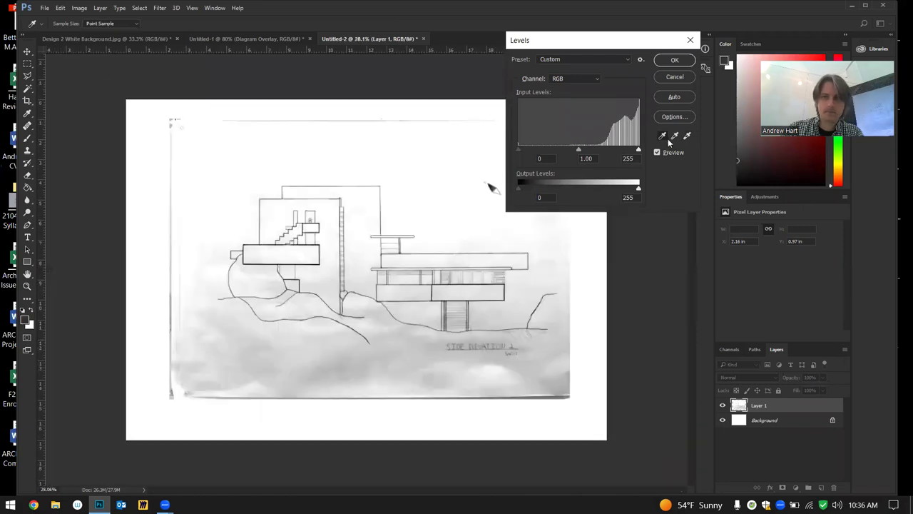
click(418, 291)
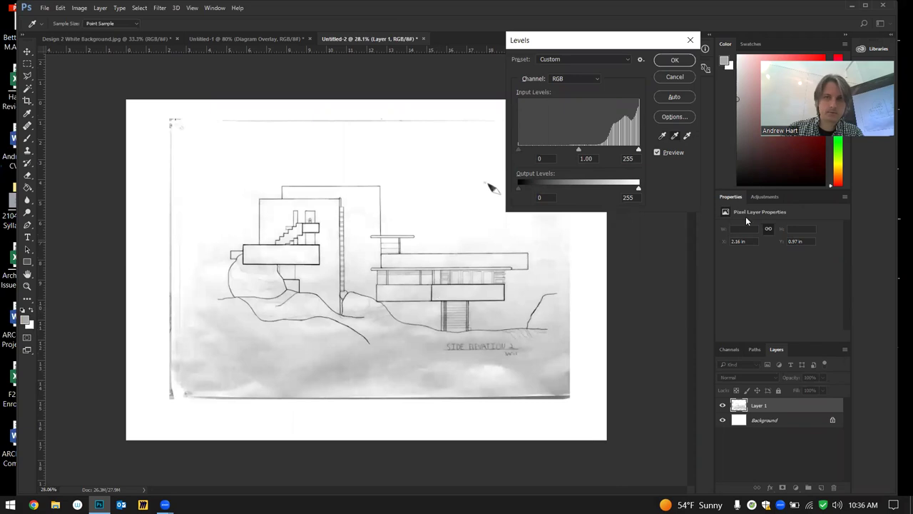
scroll(418, 292, up, 2)
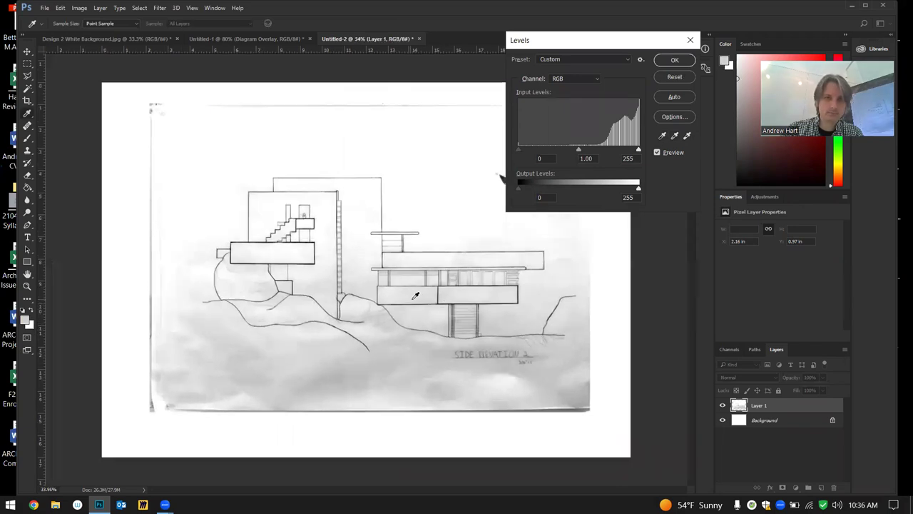
key(alt)
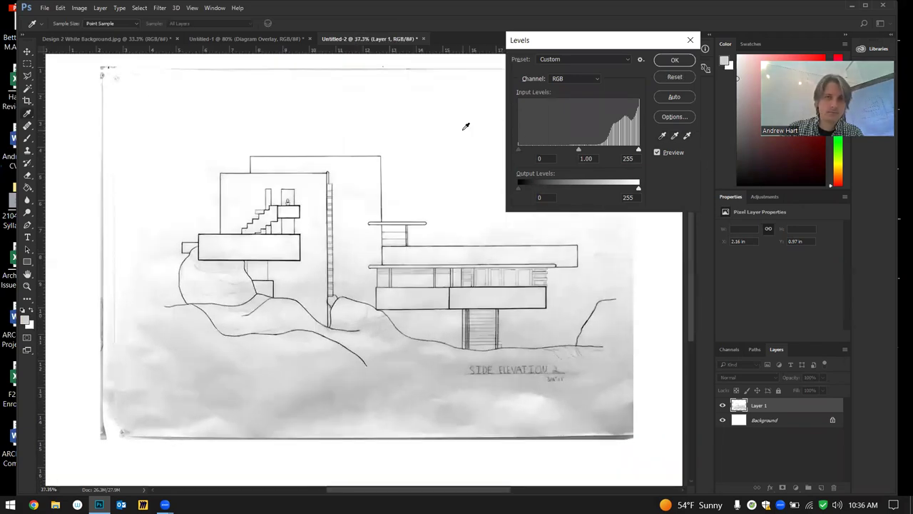
click(674, 60)
Delete the scan's top, bottom and left edge strips from Layer 1
scroll(485, 187, down, 3)
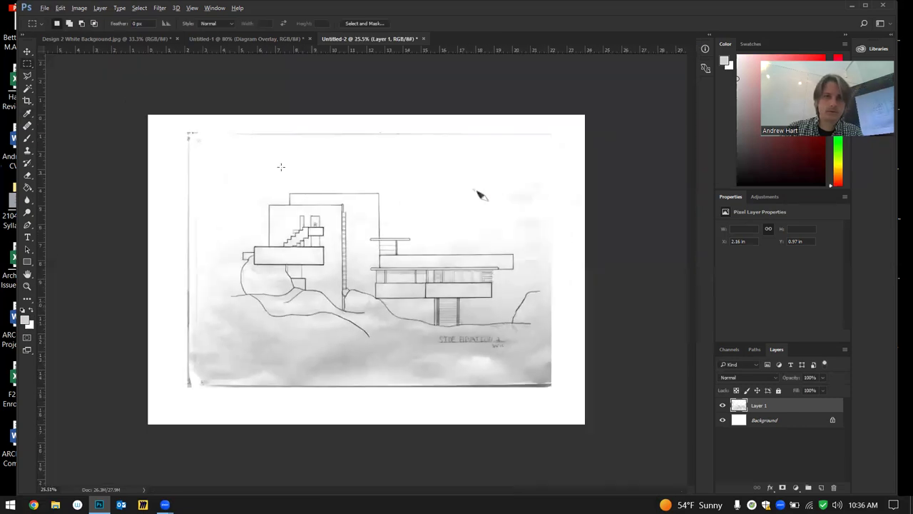
drag(187, 123, 585, 153)
key(Delete)
key(ctrl+d)
drag(562, 381, 84, 414)
key(Delete)
drag(173, 391, 196, 135)
key(Delete)
key(ctrl+d)
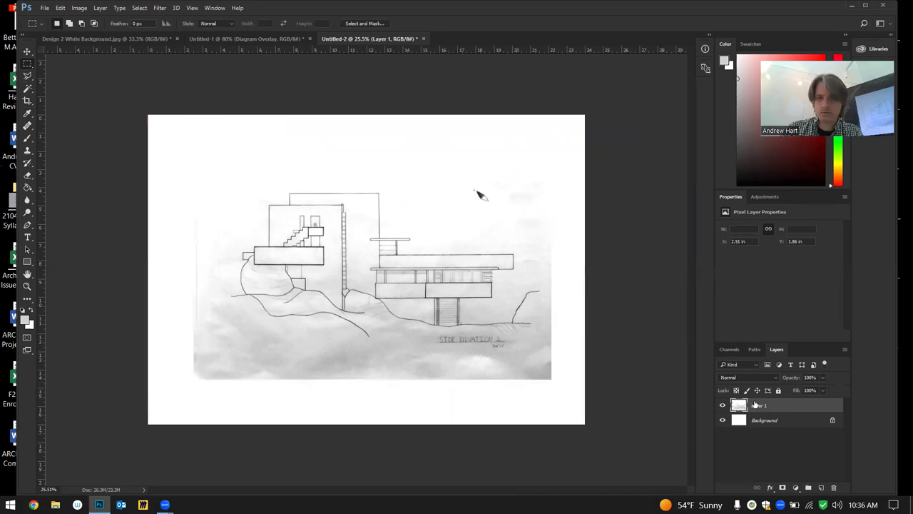
Duplicate Layer 1 as Layer 1 copy, fit the drawing on screen, and test background selections
right_click(757, 405)
click(612, 132)
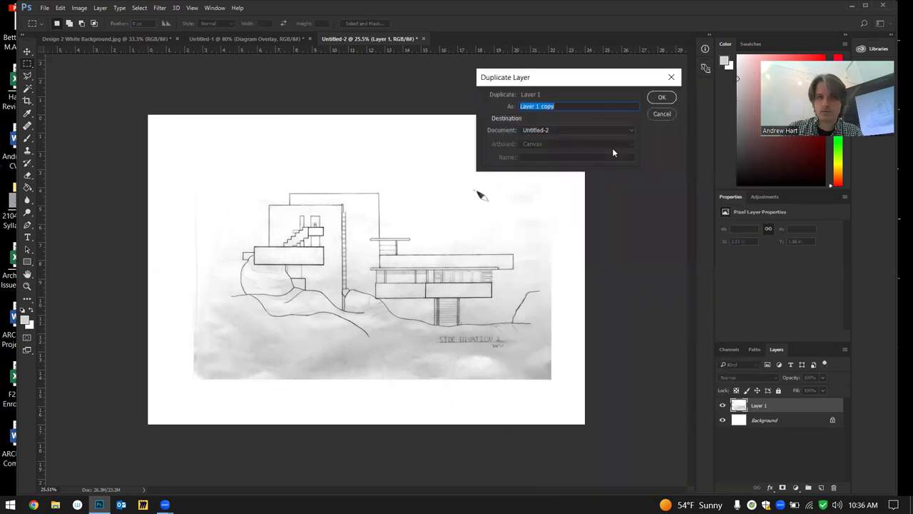
click(662, 97)
key(ctrl+0)
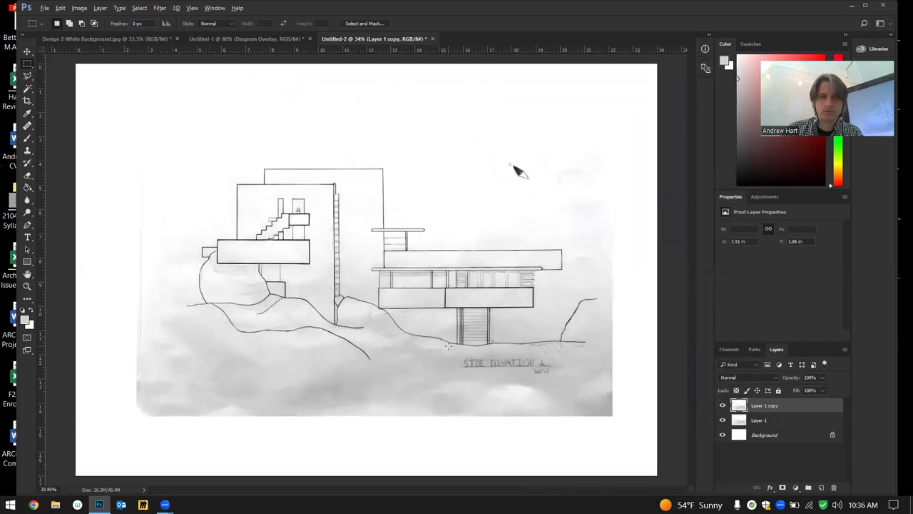
drag(119, 100, 235, 239)
click(645, 145)
drag(645, 97, 433, 254)
click(433, 254)
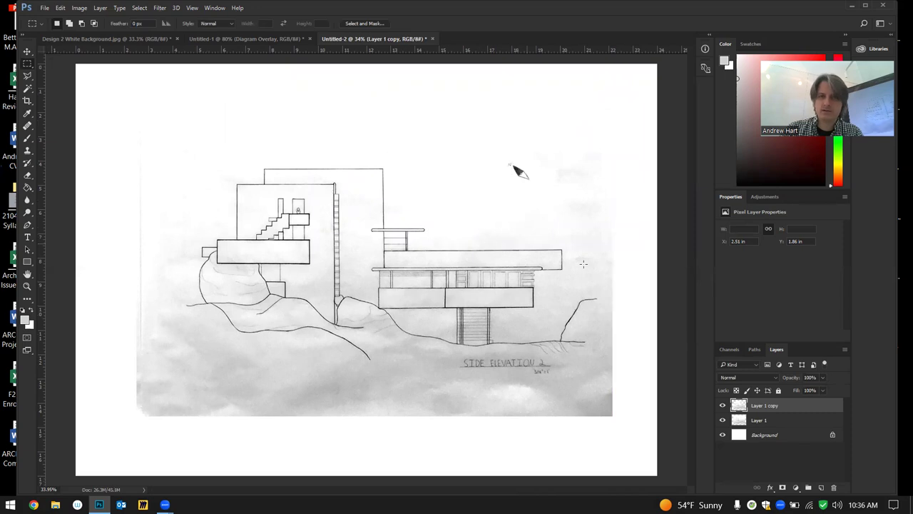
Hide Layer 1 and cut the grey beside the upper and lower balconies
click(722, 421)
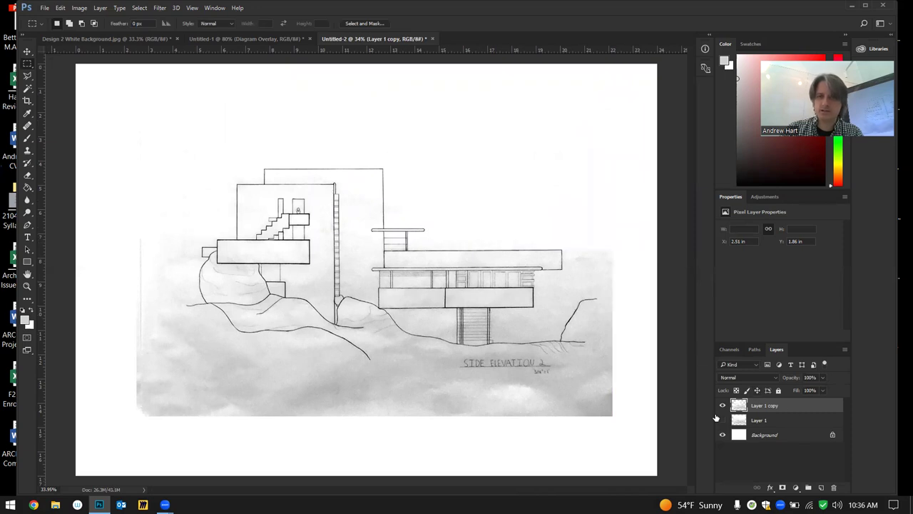
scroll(632, 283, up, 8)
drag(613, 185, 496, 301)
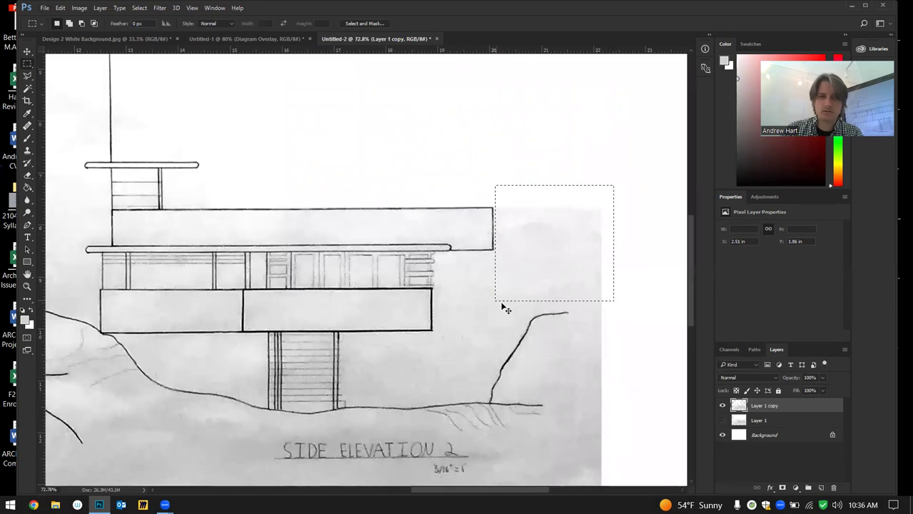
key(ctrl+x)
drag(441, 255, 669, 312)
key(ctrl+x)
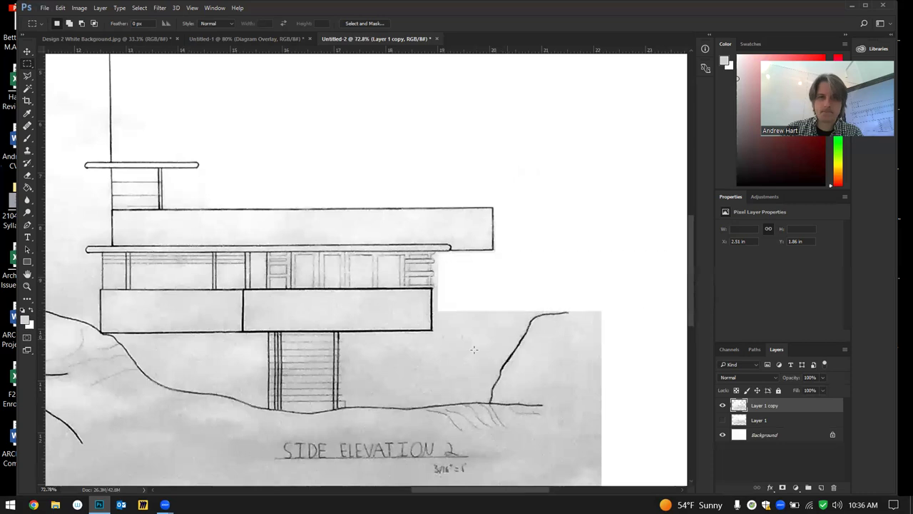
Cut the grey below the balcony corner, under the lower balcony, and left of the hill line
scroll(474, 349, up, 10)
drag(390, 190, 493, 358)
key(ctrl+x)
drag(154, 306, 434, 368)
key(ctrl+x)
drag(523, 245, 445, 345)
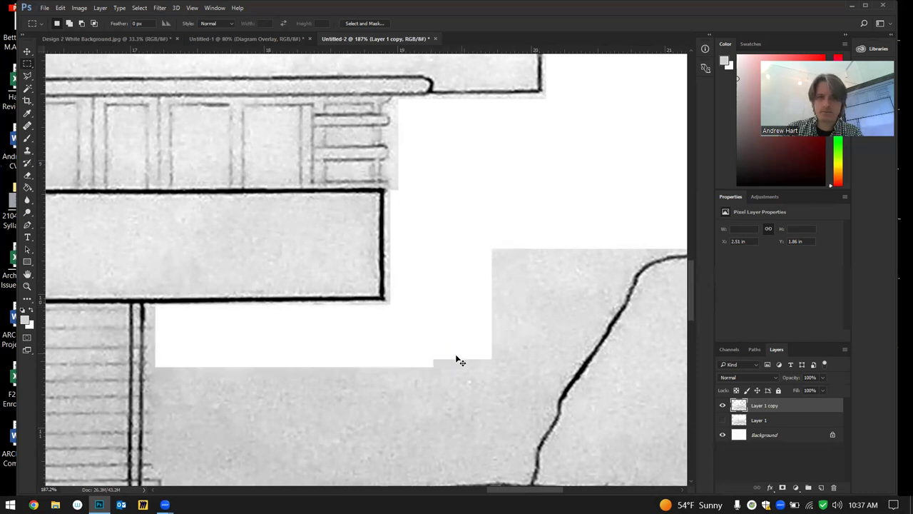
key(ctrl+x)
Remove a polygonal-lasso strip of grey along the balcony edge
scroll(421, 121, up, 2)
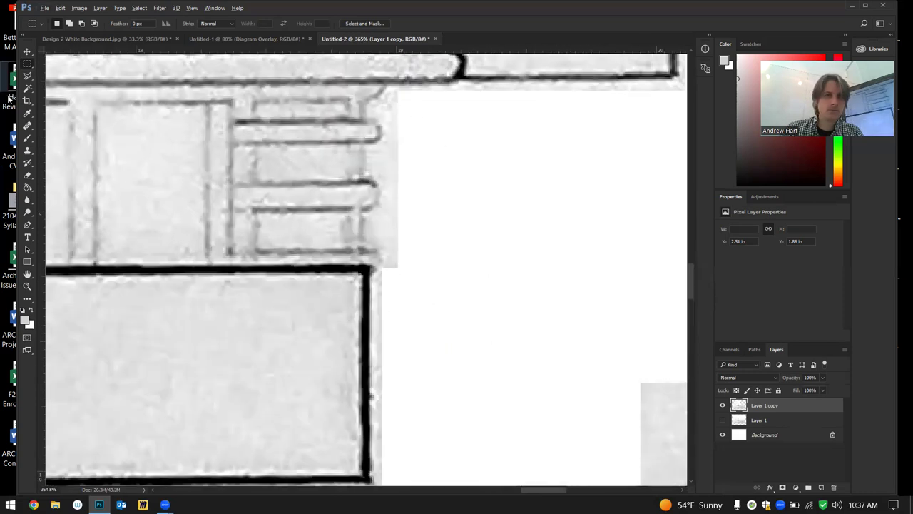
click(27, 76)
click(421, 84)
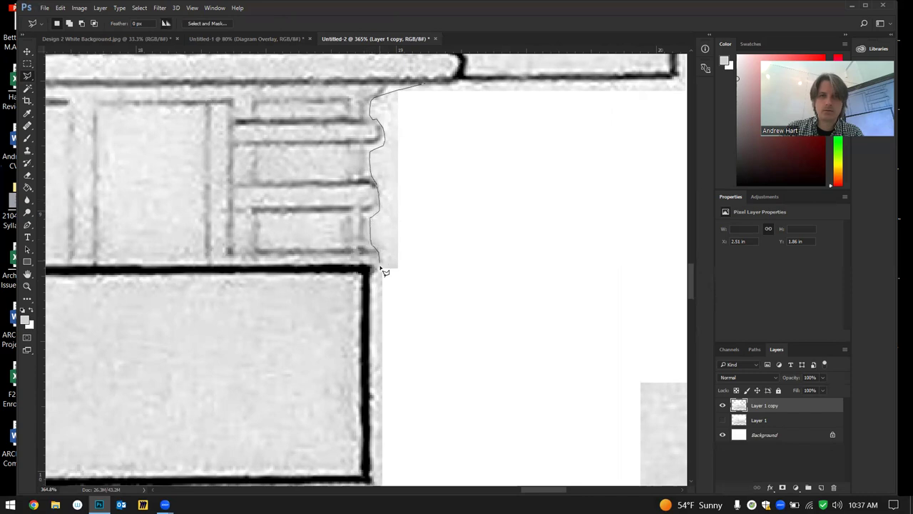
click(385, 309)
double_click(571, 206)
key(Delete)
key(ctrl+d)
Trace the grey background above the left hillside with the Polygonal Lasso and delete it
scroll(437, 180, down, 1)
scroll(436, 179, down, 10)
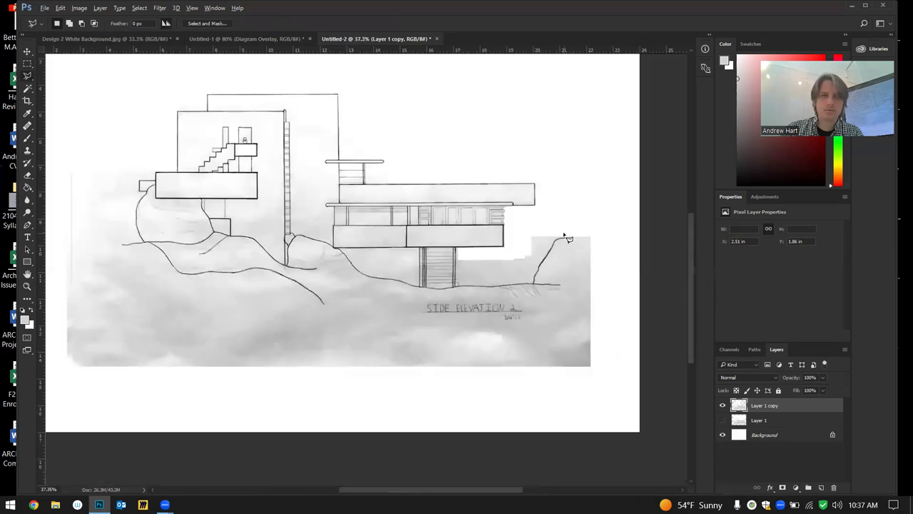
scroll(159, 153, up, 4)
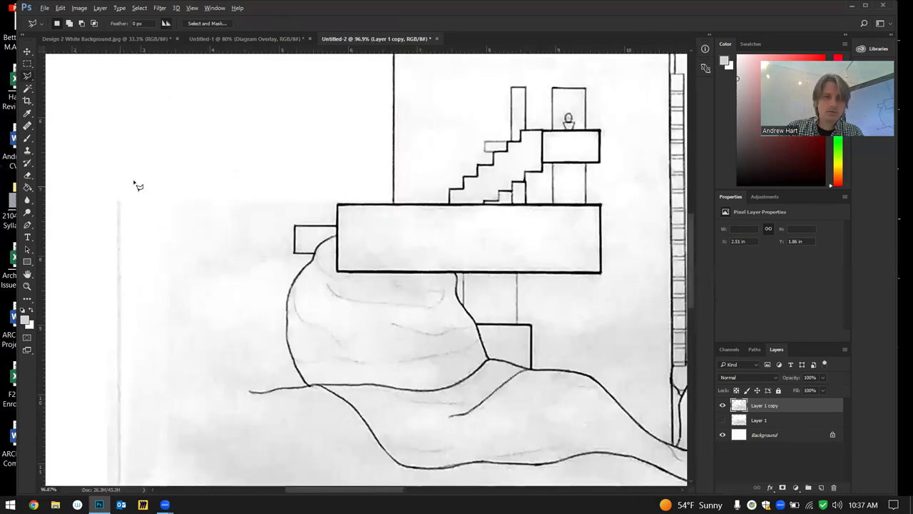
click(337, 206)
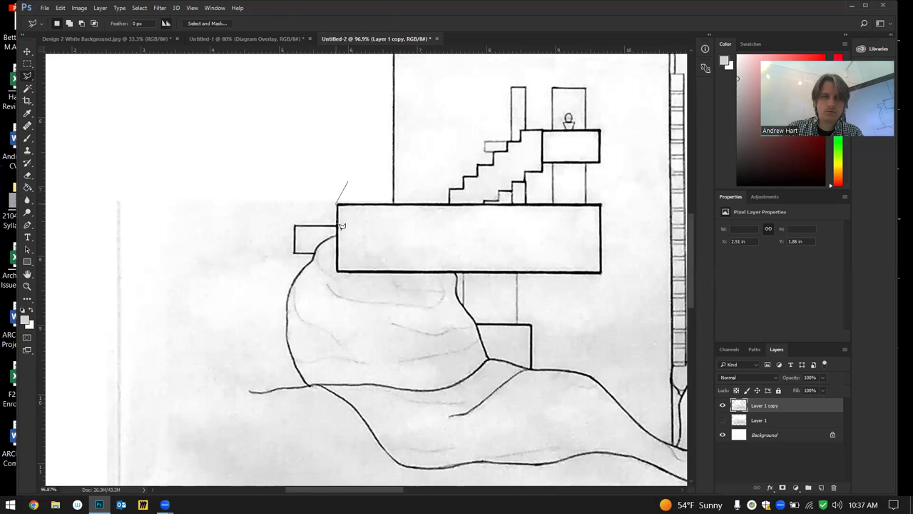
click(294, 225)
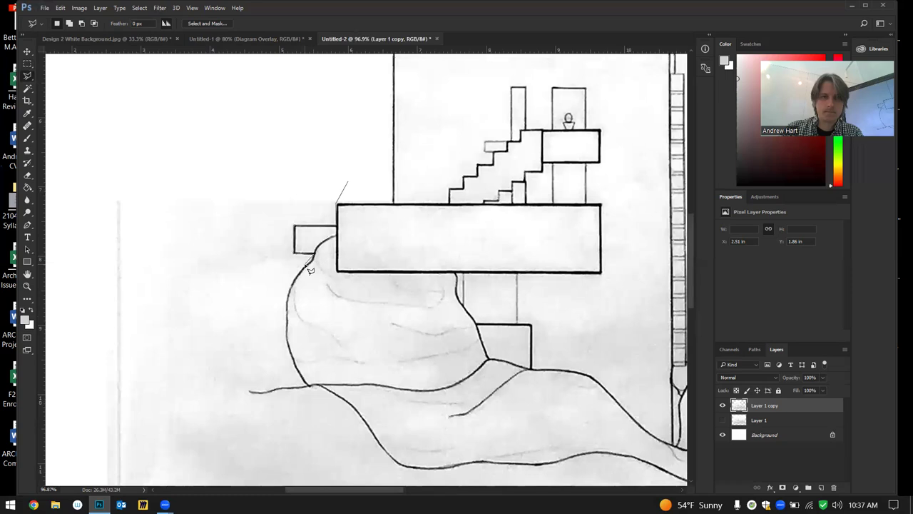
click(277, 289)
click(272, 310)
click(228, 314)
click(153, 290)
click(100, 302)
click(70, 290)
click(69, 270)
click(77, 204)
click(103, 143)
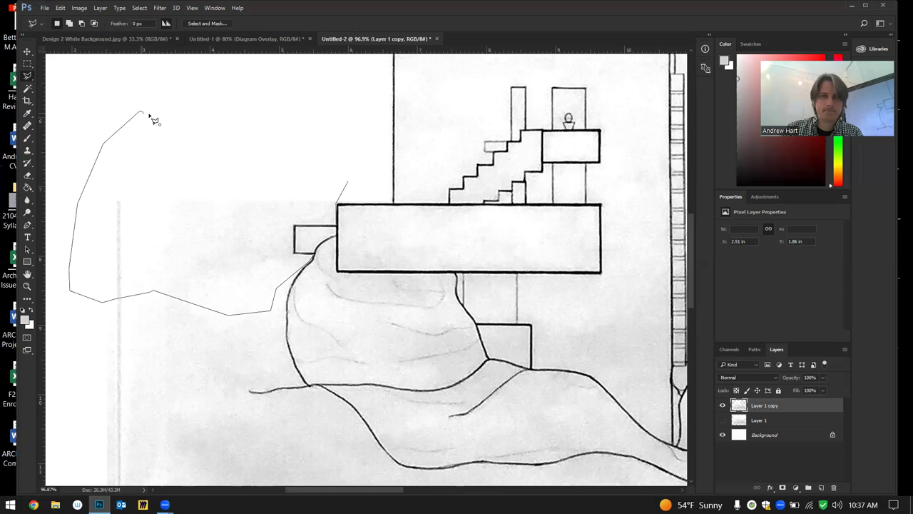
double_click(206, 117)
key(Delete)
key(ctrl+0)
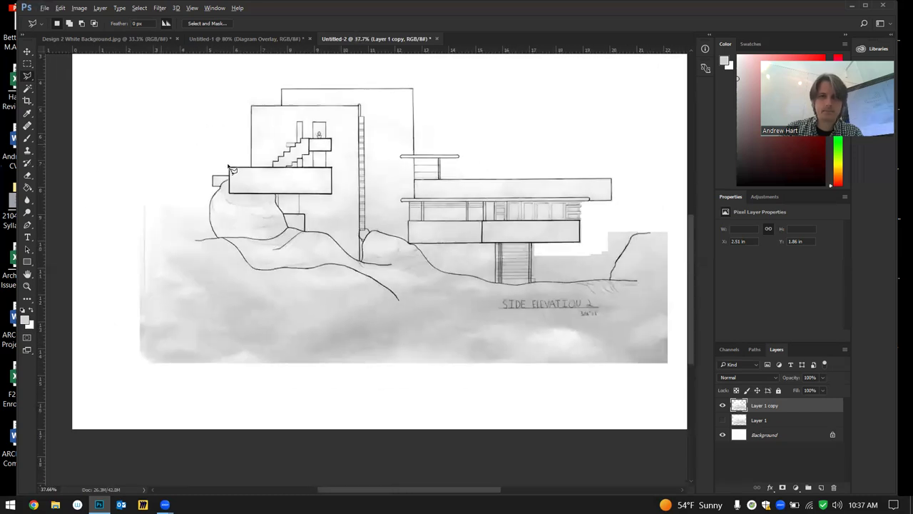
Lasso and delete the grey above the right hill
scroll(638, 261, up, 5)
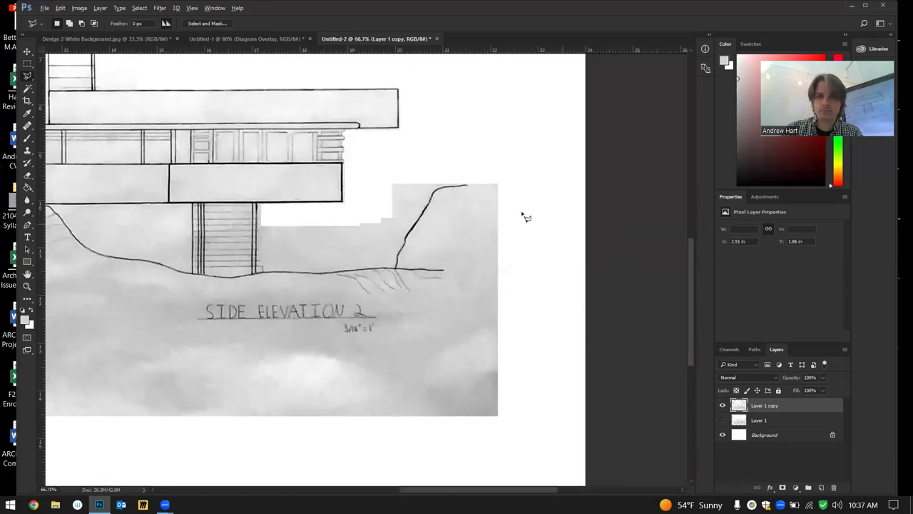
scroll(524, 216, up, 1)
mouse_move(528, 194)
mouse_down()
mouse_move(433, 179)
mouse_move(367, 191)
mouse_move(370, 160)
mouse_move(468, 144)
mouse_move(547, 164)
mouse_up()
key(Delete)
key(ctrl+d)
Lasso and delete the grey beside the column above the ground line
scroll(236, 251, up, 1)
scroll(235, 251, up, 10)
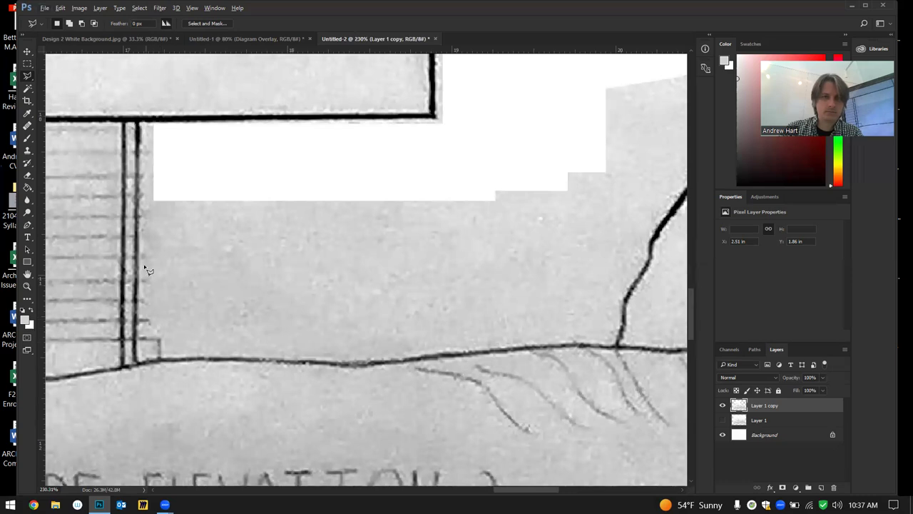
mouse_move(150, 198)
mouse_down()
mouse_move(152, 310)
mouse_move(264, 320)
mouse_move(444, 309)
mouse_move(591, 287)
mouse_move(641, 273)
mouse_move(653, 65)
mouse_move(542, 100)
mouse_move(512, 127)
mouse_move(395, 174)
mouse_move(364, 164)
mouse_up()
key(Delete)
key(ctrl+d)
scroll(425, 175, down, 5)
scroll(490, 149, up, 4)
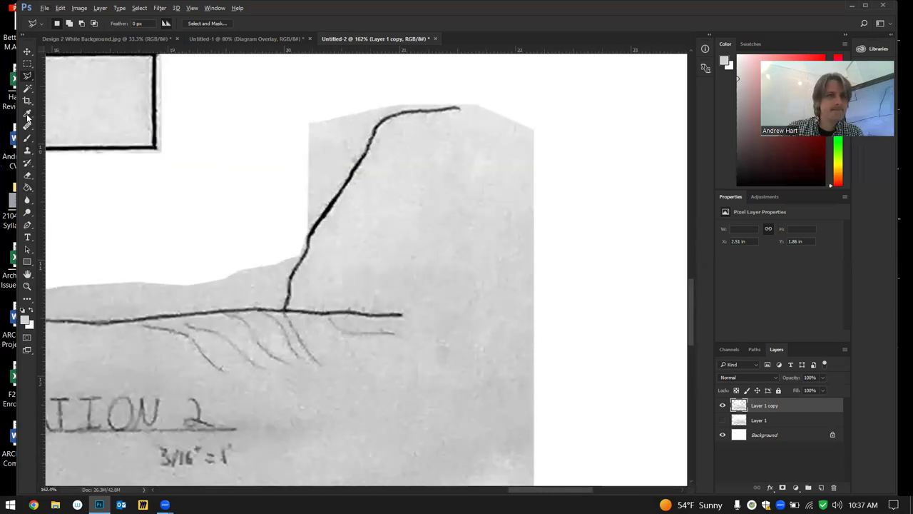
Erase grey near the hilltop, then use the History panel to step through erase states
click(27, 175)
mouse_move(286, 143)
mouse_down()
mouse_move(317, 117)
mouse_move(288, 159)
mouse_move(311, 156)
mouse_move(332, 125)
mouse_move(389, 95)
mouse_move(575, 116)
mouse_move(452, 88)
mouse_up()
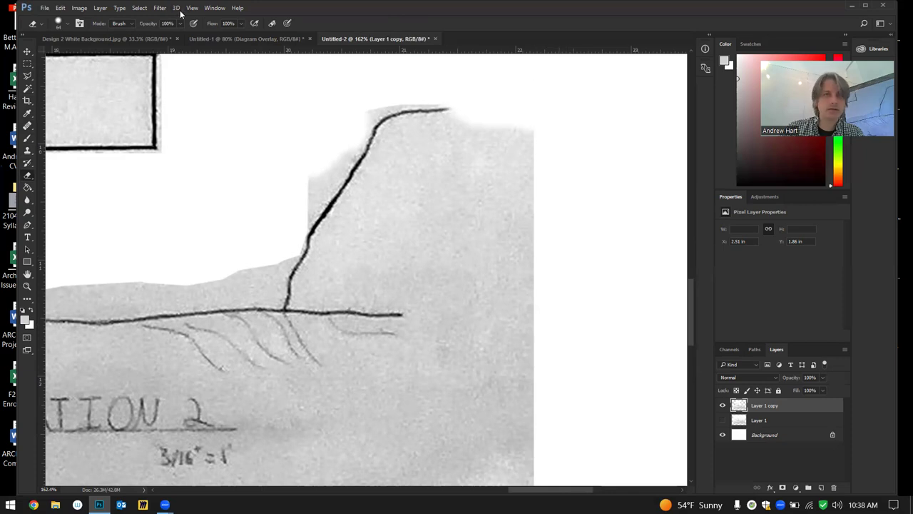
click(215, 7)
click(255, 224)
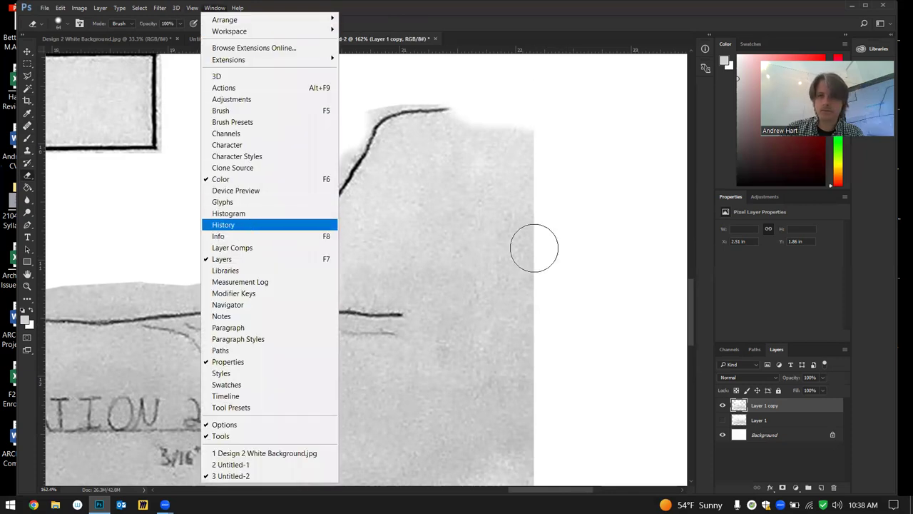
click(681, 337)
click(678, 315)
click(678, 304)
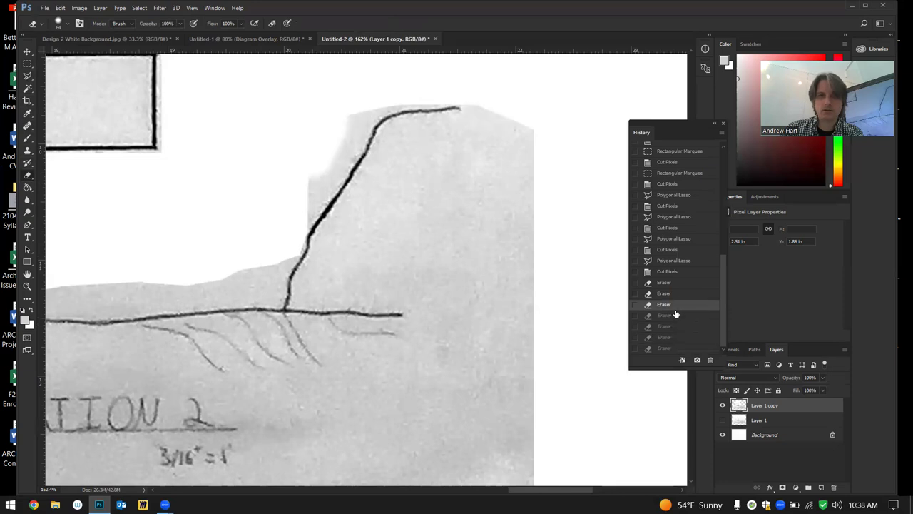
key(ctrl+shift+z)
key(ctrl+shift+z)
key(ctrl+shift+z)
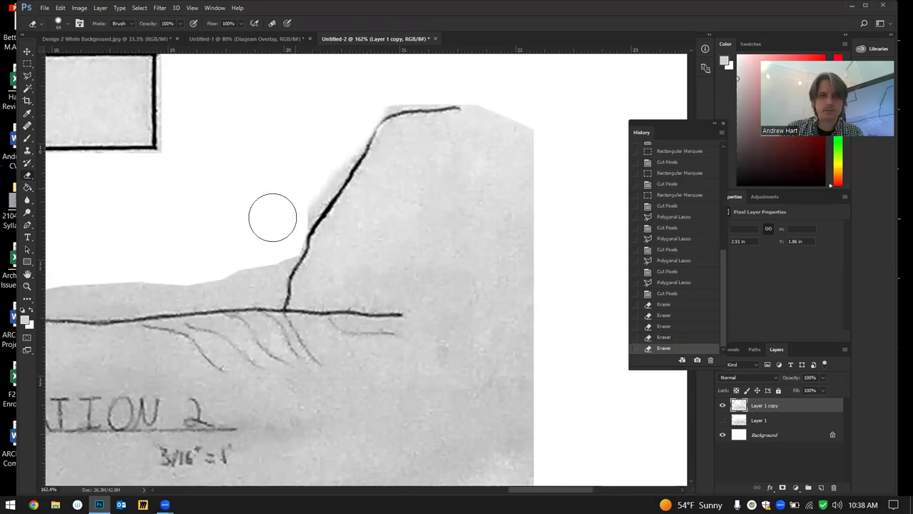
Erase the remaining grey left of and along the top of the slanted hill line
mouse_move(287, 204)
mouse_down()
mouse_move(371, 84)
mouse_move(271, 218)
mouse_move(300, 199)
mouse_move(379, 95)
mouse_up()
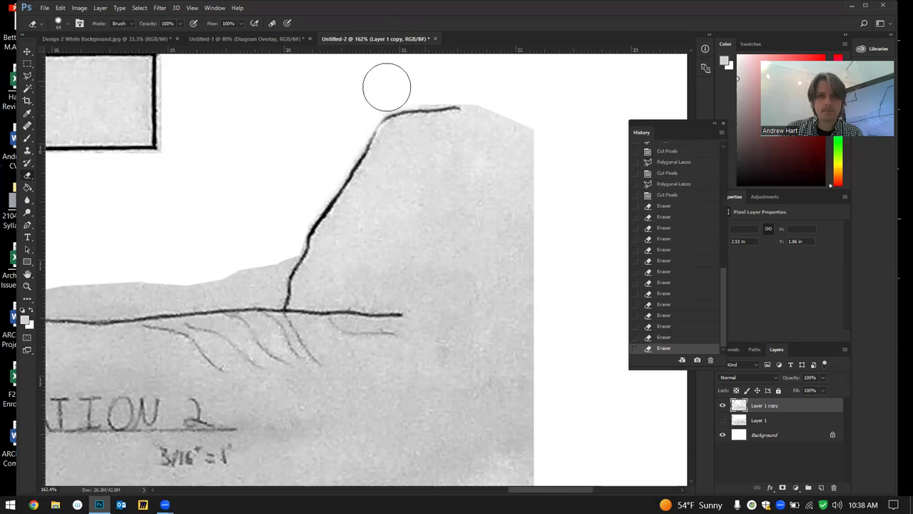
click(388, 85)
click(69, 25)
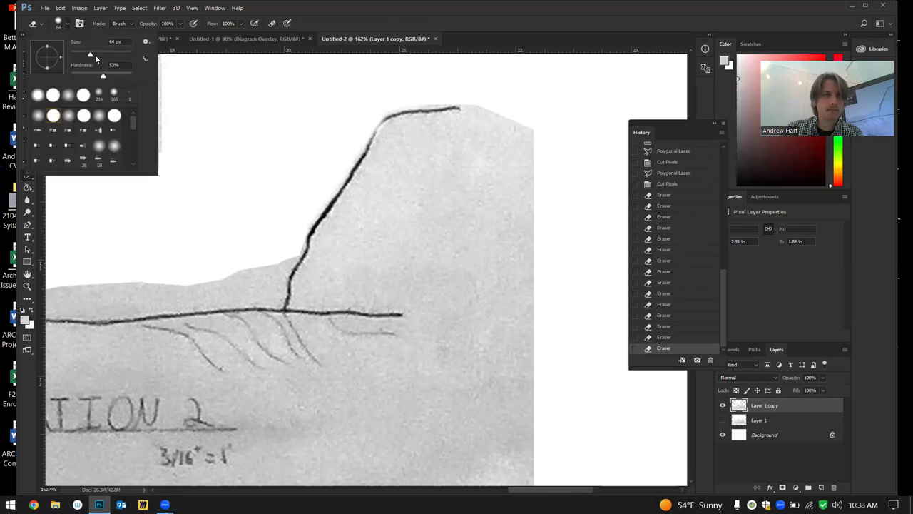
key(Return)
mouse_move(418, 81)
mouse_down()
mouse_move(357, 100)
mouse_move(306, 202)
mouse_move(296, 206)
mouse_move(308, 187)
mouse_move(283, 142)
mouse_up()
scroll(379, 143, down, 4)
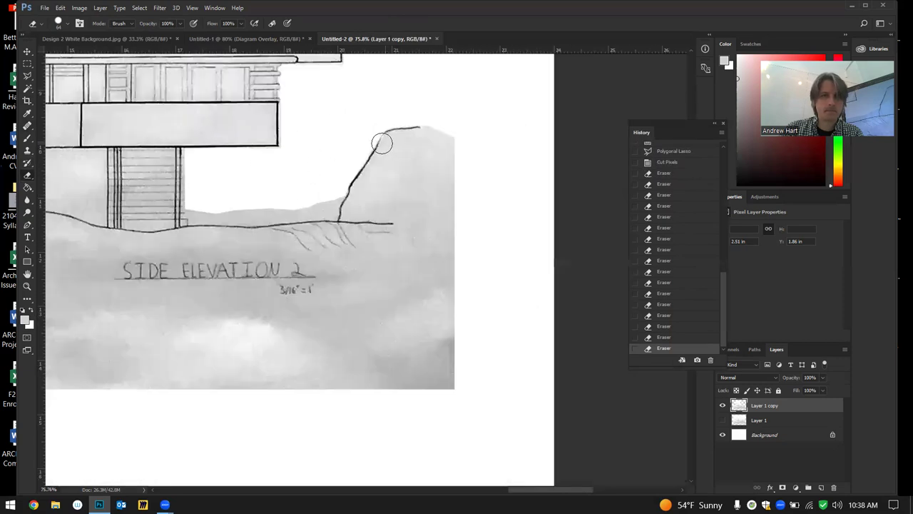
scroll(431, 220, down, 1)
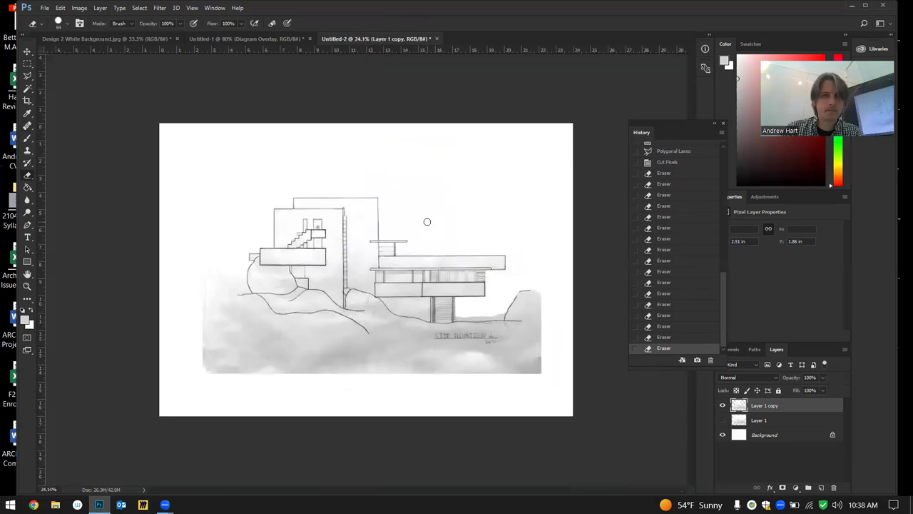
scroll(428, 218, up, 1)
scroll(488, 422, up, 1)
scroll(488, 422, down, 1)
Box and cut the lower-left corner of the shading, after undoing a trial bottom-band cut
click(28, 64)
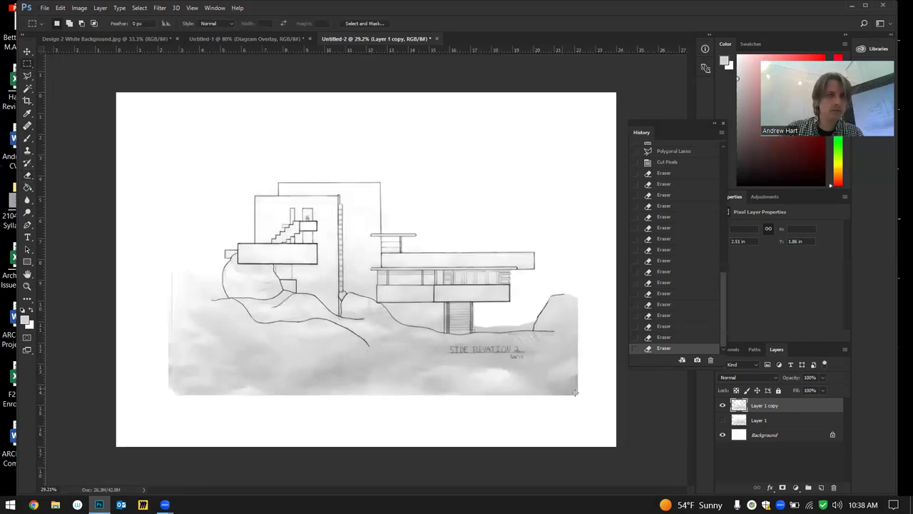
drag(587, 409, 145, 344)
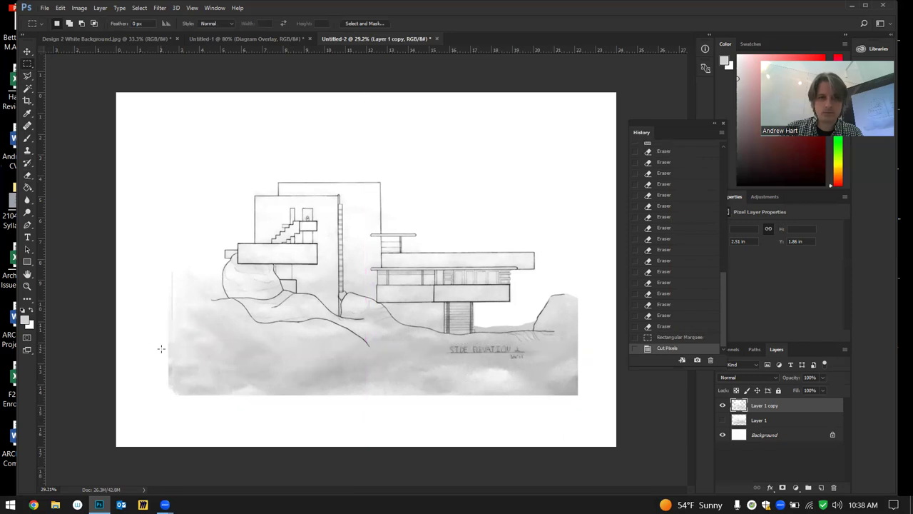
key(ctrl+x)
key(ctrl+z)
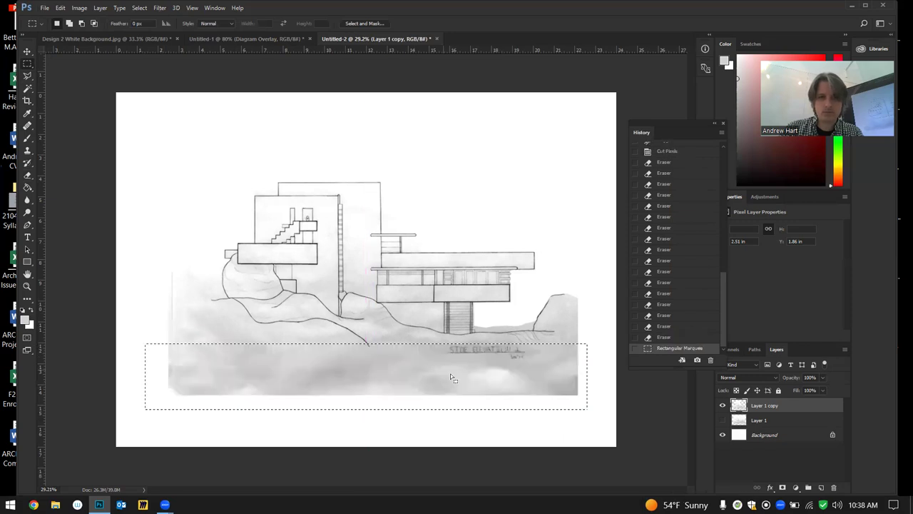
drag(587, 404, 591, 404)
click(372, 396)
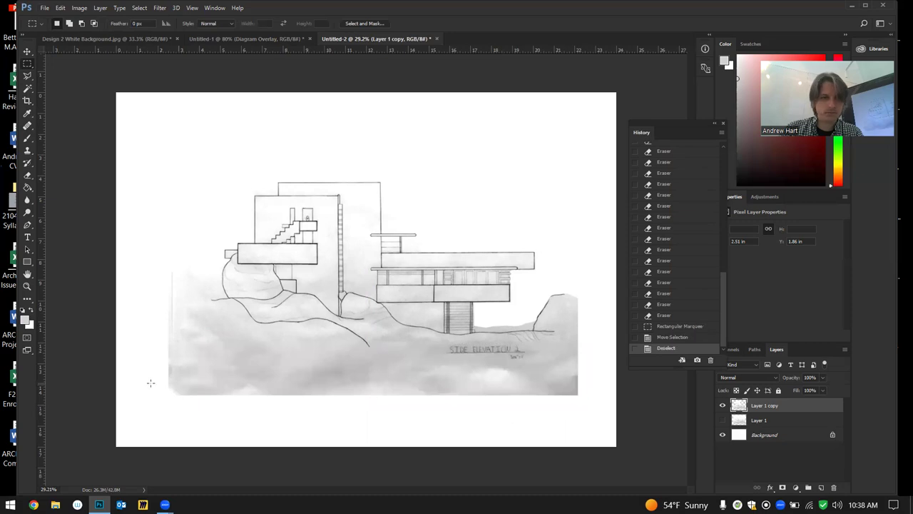
drag(174, 403, 340, 338)
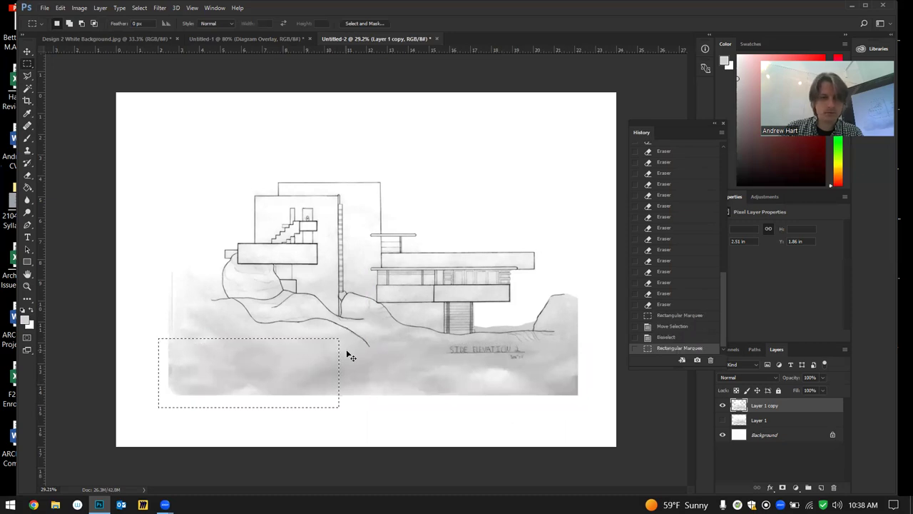
key(ctrl+x)
Lasso the faint line along the left edge and cut it away
click(27, 76)
drag(175, 317, 178, 356)
click(169, 243)
key(ctrl+x)
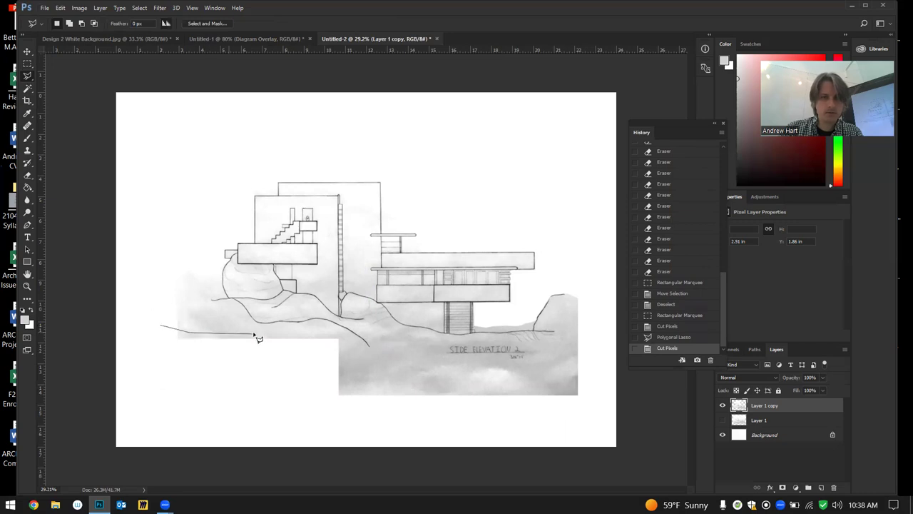
Outline the remaining lower-left area with the polygonal lasso and cut it to white
scroll(342, 378, up, 3)
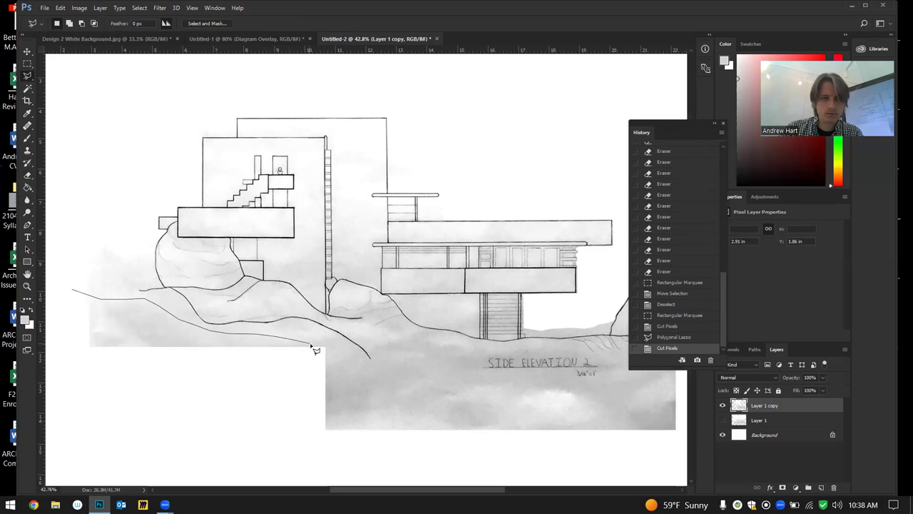
click(146, 451)
click(68, 425)
double_click(59, 386)
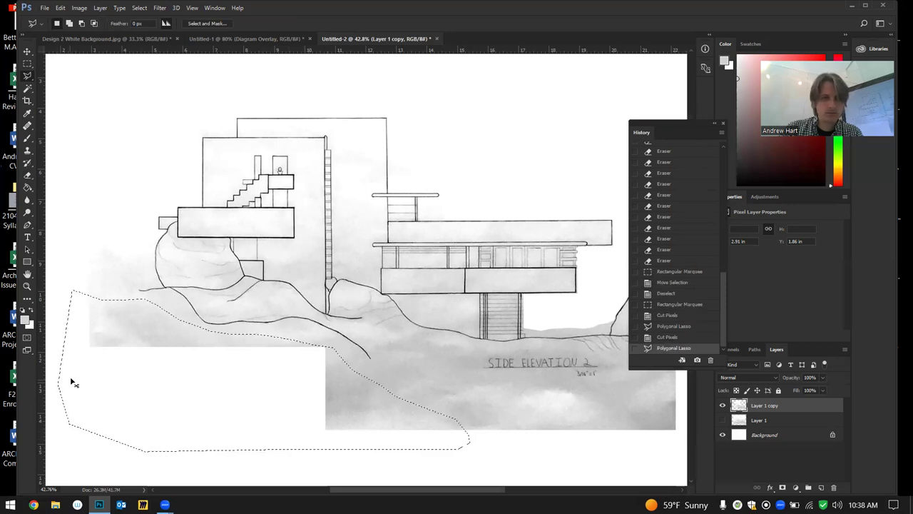
key(ctrl+x)
scroll(108, 287, down, 3)
scroll(578, 382, up, 3)
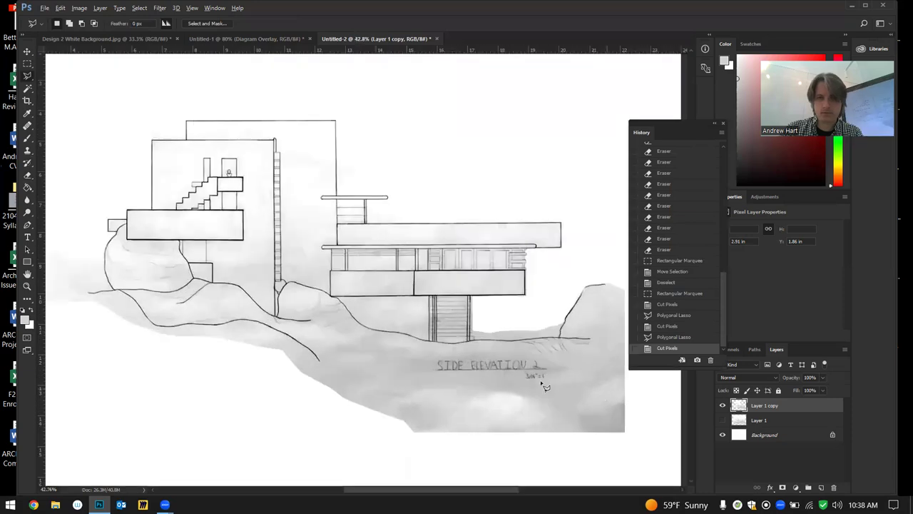
scroll(361, 325, down, 2)
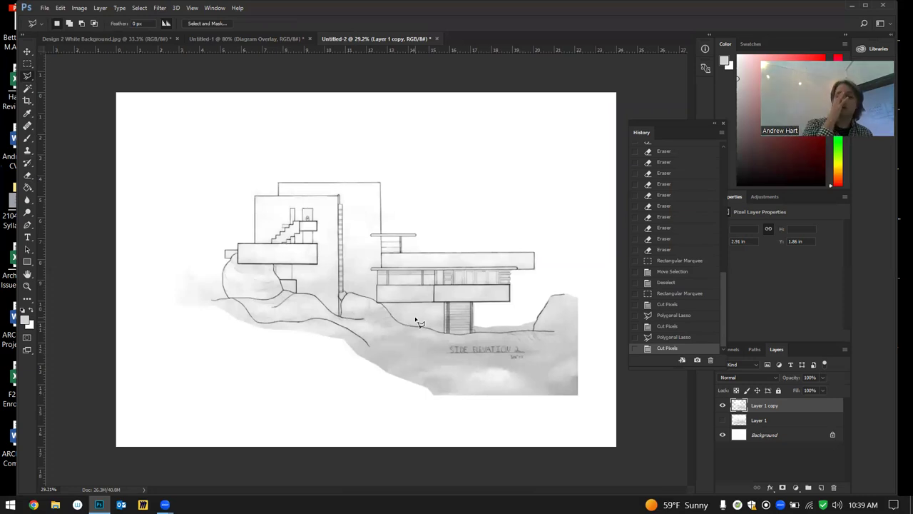
Apply Levels with inputs 40, 1.56 and 250 to whiten the paper and darken the lines
key(ctrl+l)
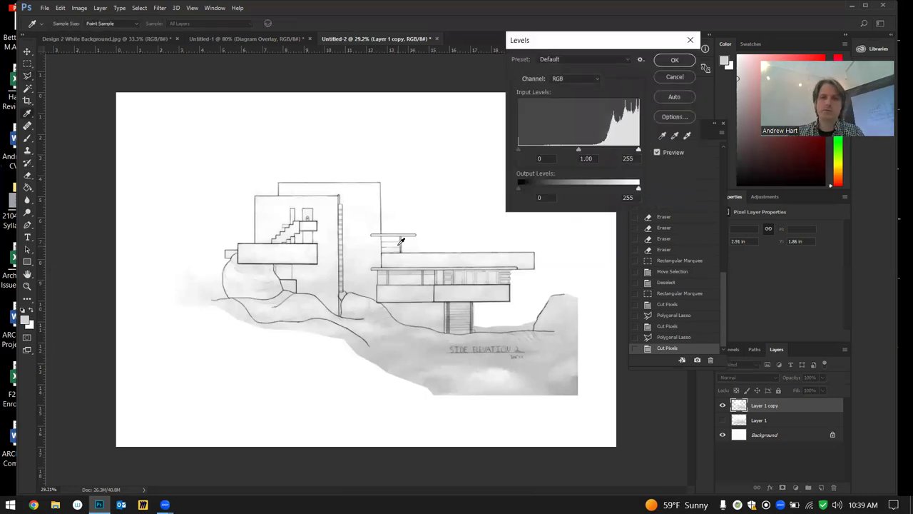
drag(638, 151, 633, 150)
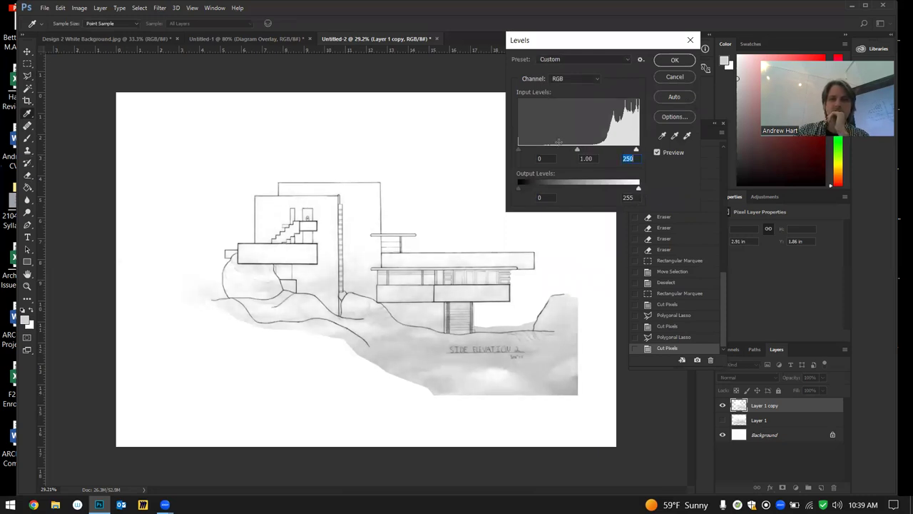
mouse_move(520, 152)
mouse_down()
mouse_move(598, 152)
mouse_move(572, 153)
mouse_up()
click(672, 60)
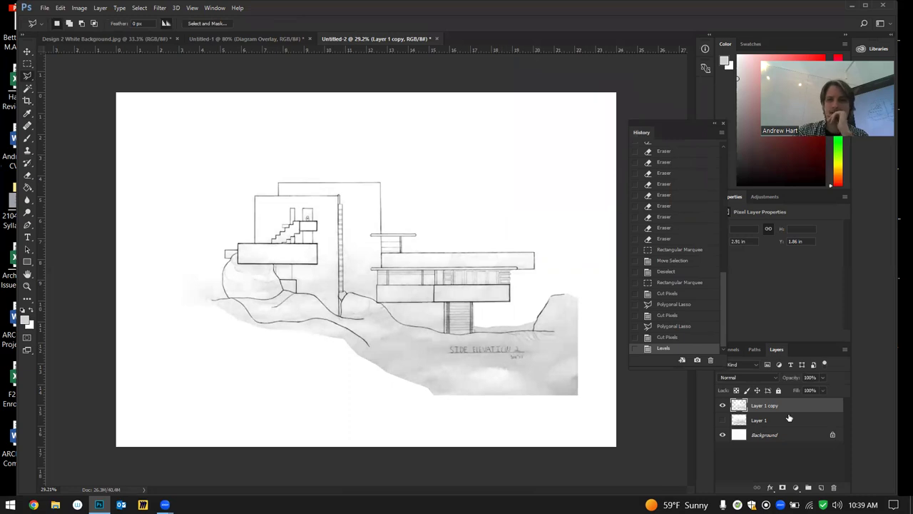
Duplicate Layer 1 copy as Layer 1 copy 2
right_click(812, 408)
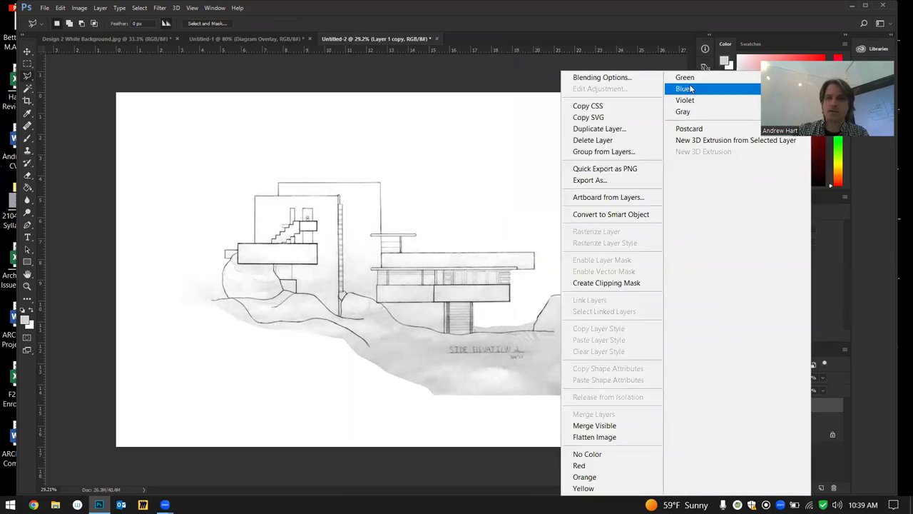
click(635, 130)
click(657, 96)
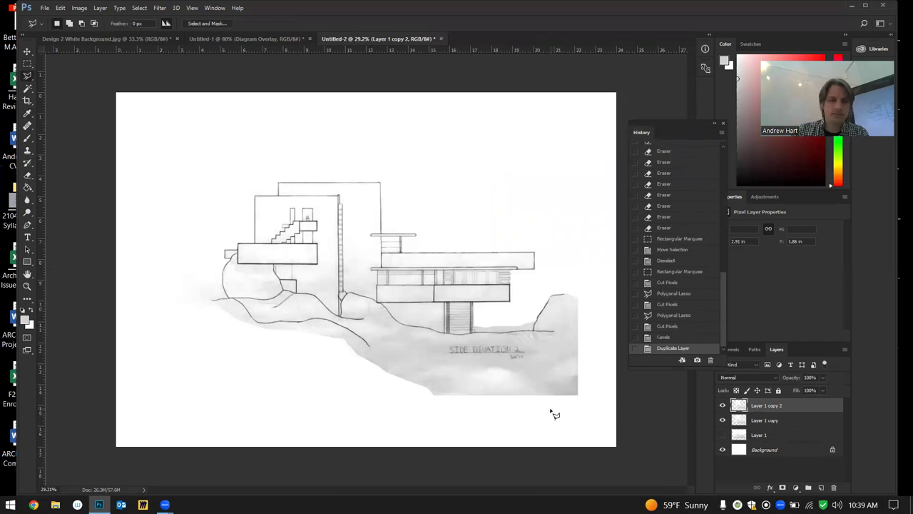
scroll(564, 415, up, 3)
scroll(573, 422, down, 3)
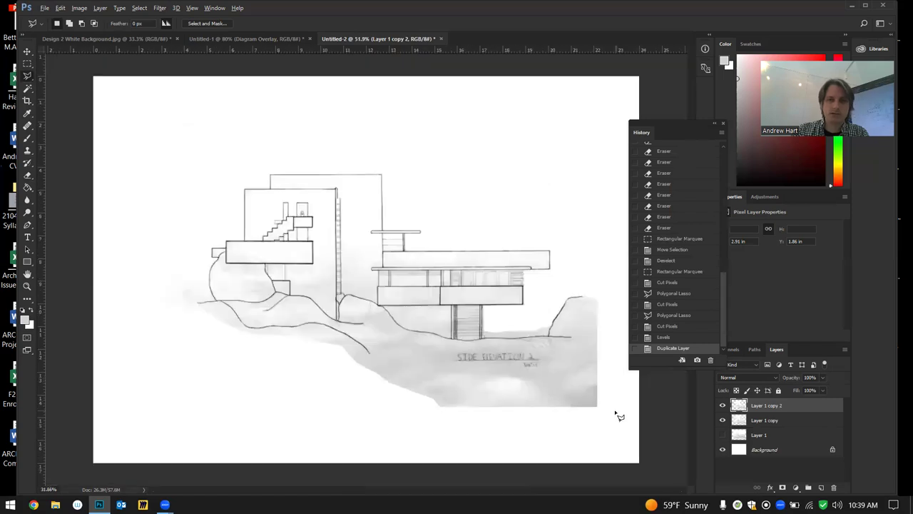
scroll(572, 426, up, 3)
scroll(355, 361, down, 1)
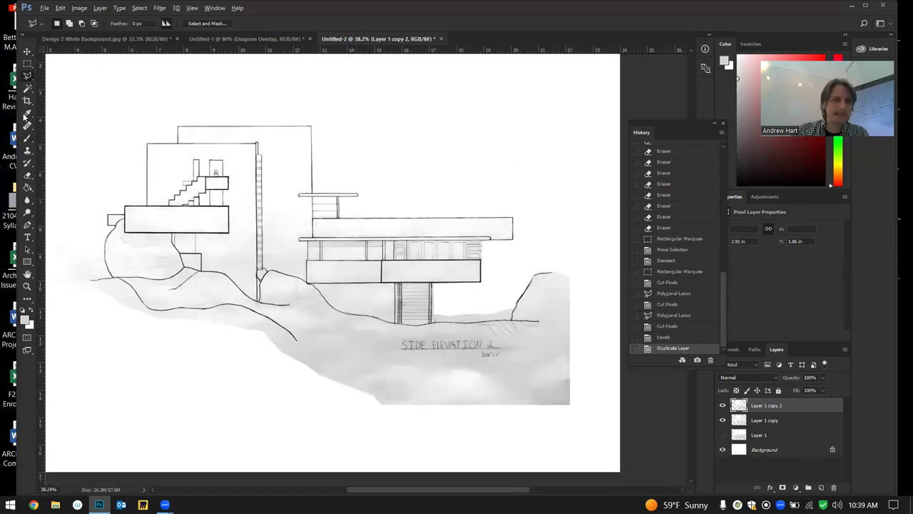
Magic Wand-select the grey terrain wash and cut it, retrying after an undo
click(29, 88)
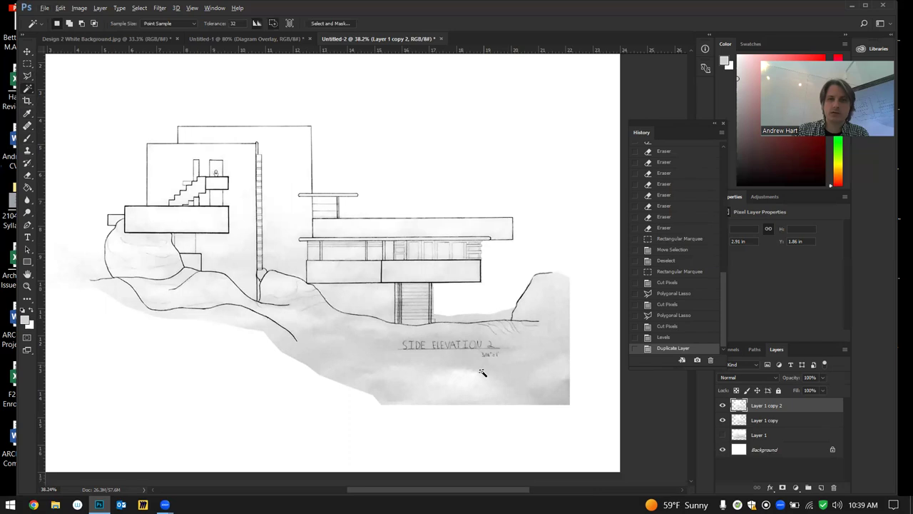
right_click(521, 365)
click(455, 378)
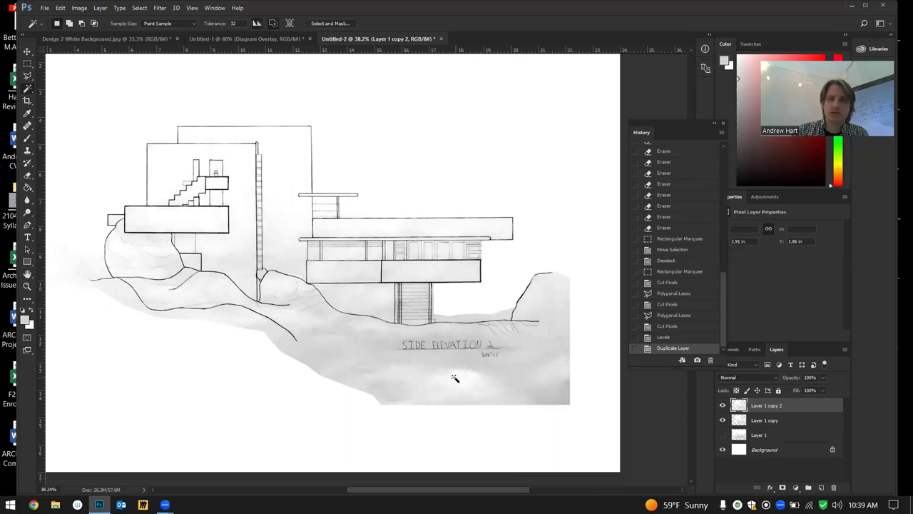
click(500, 368)
key(ctrl+d)
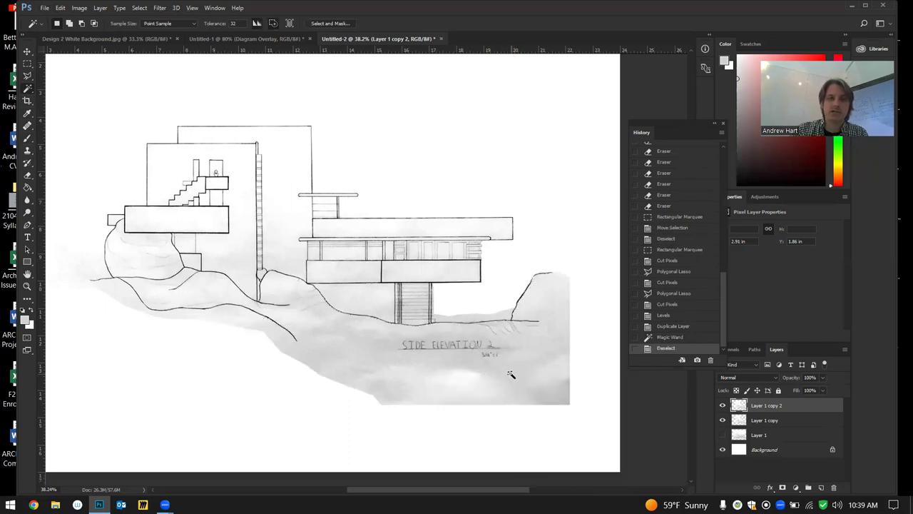
click(512, 373)
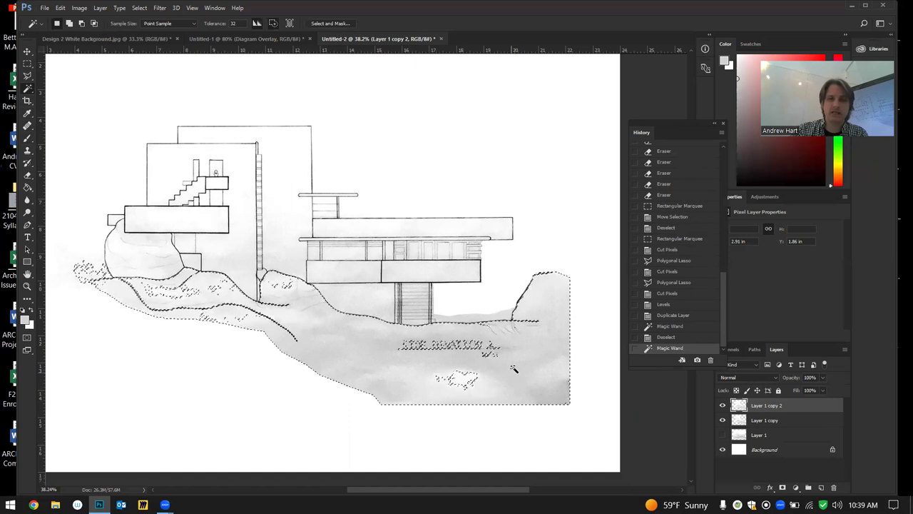
key(ctrl+x)
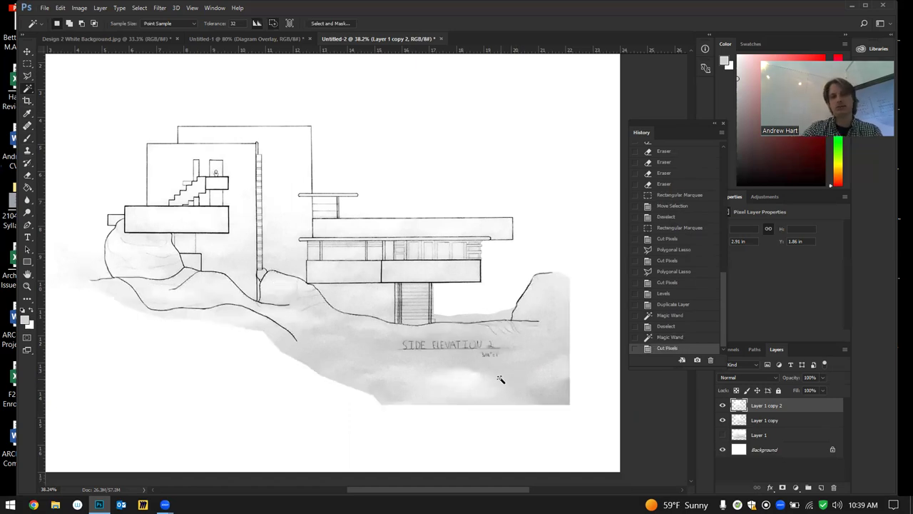
key(ctrl+z)
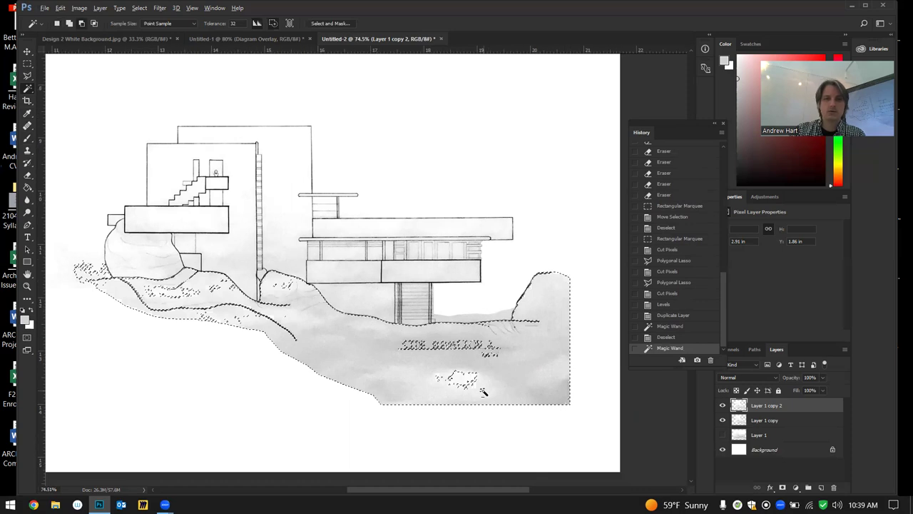
scroll(483, 388, up, 3)
key(ctrl+d)
click(438, 377)
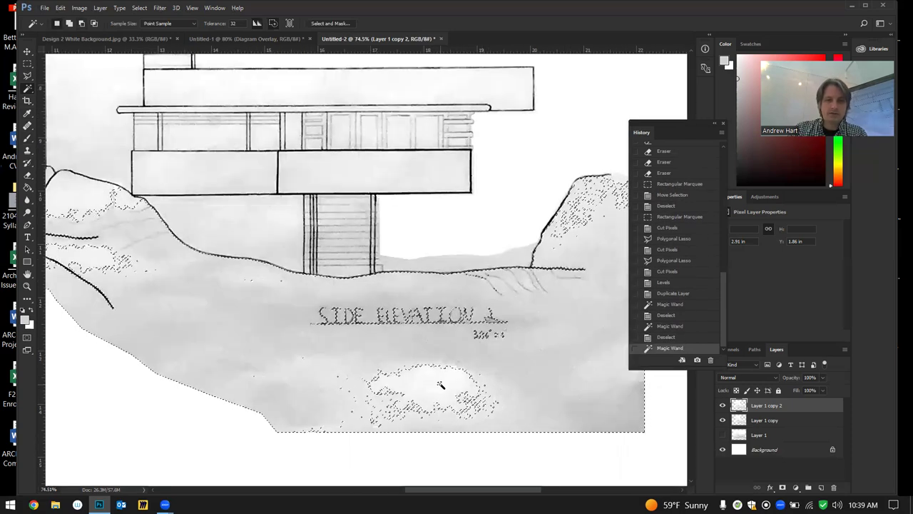
key(ctrl+x)
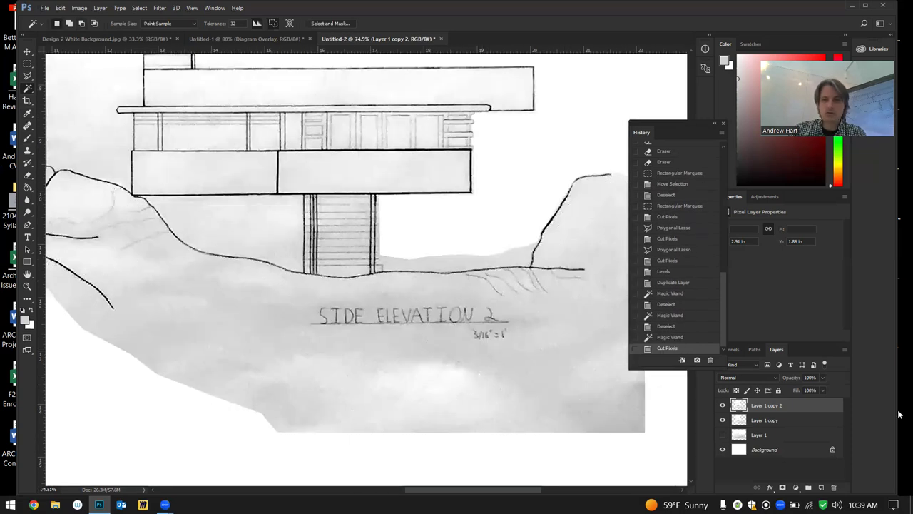
Hide Layer 1 copy and cut the grey wash in the left mound and nearby patches
click(723, 421)
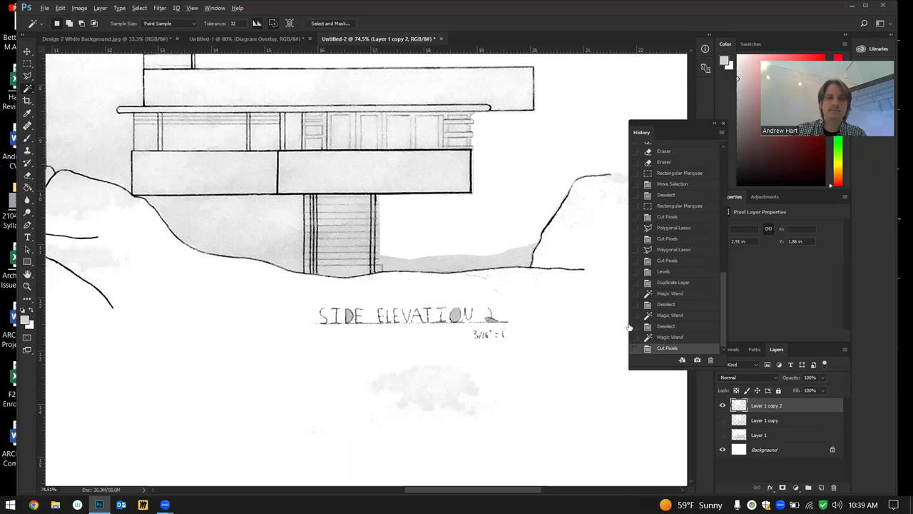
scroll(478, 478, down, 2)
scroll(246, 276, up, 4)
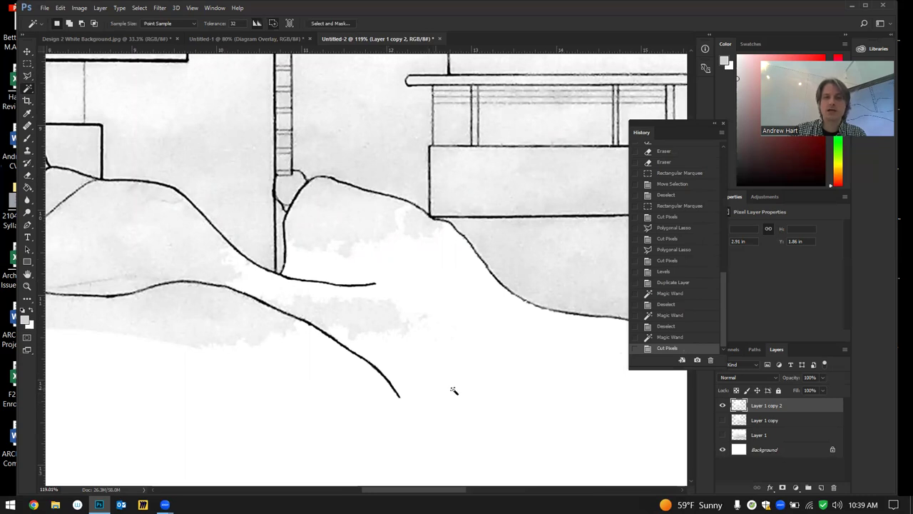
click(343, 210)
key(ctrl+x)
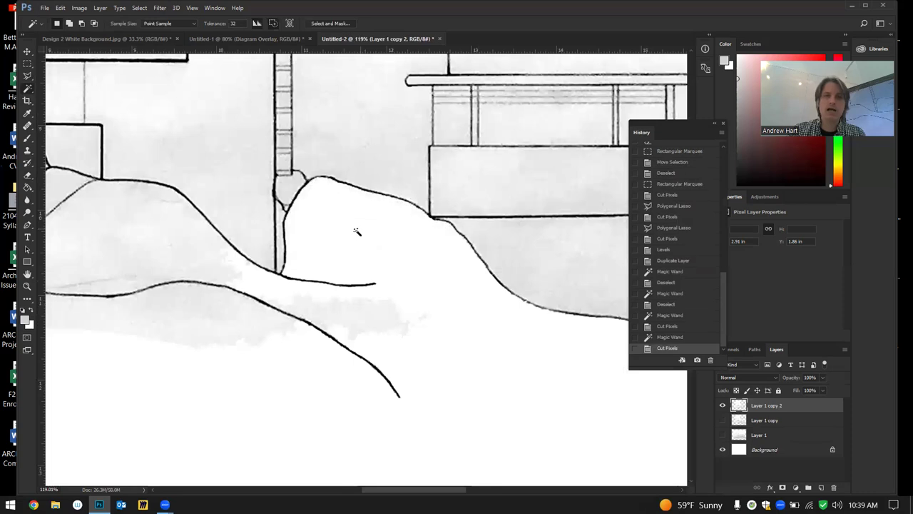
click(376, 321)
key(ctrl+x)
click(157, 253)
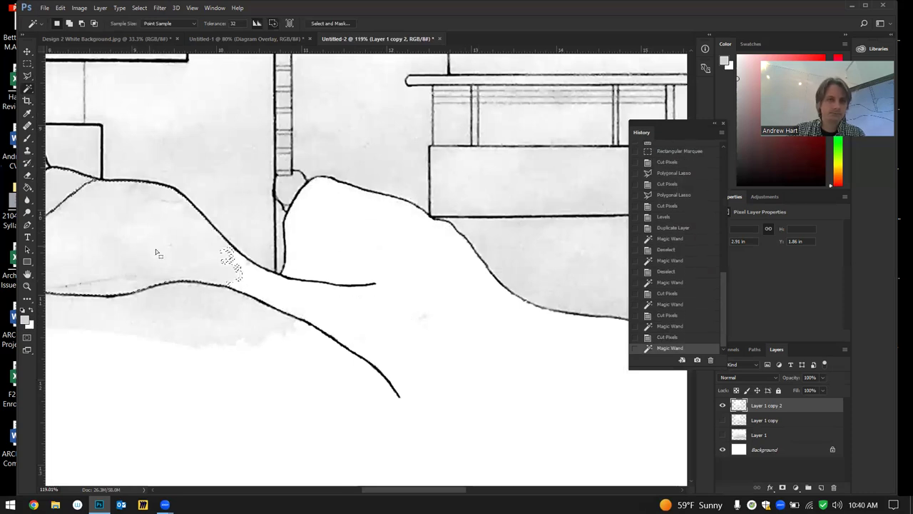
key(ctrl+x)
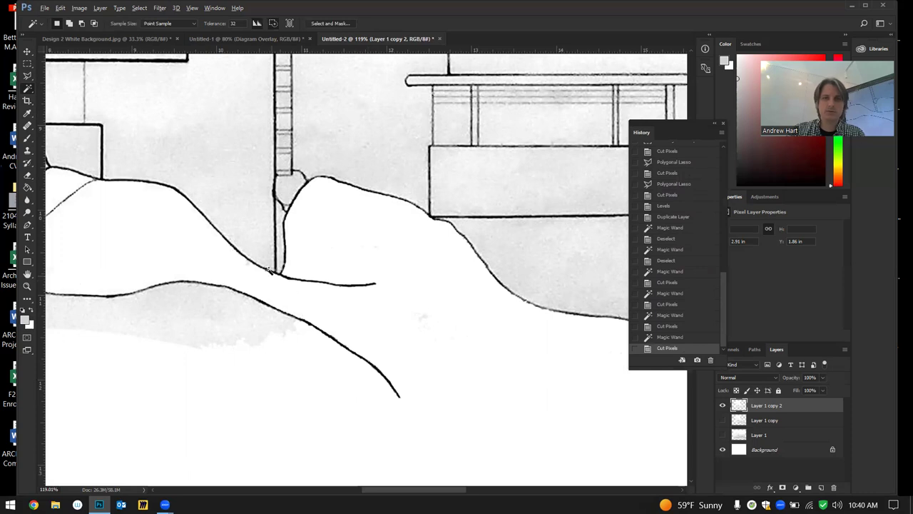
Step back in History to the first terrain selection
scroll(270, 270, down, 5)
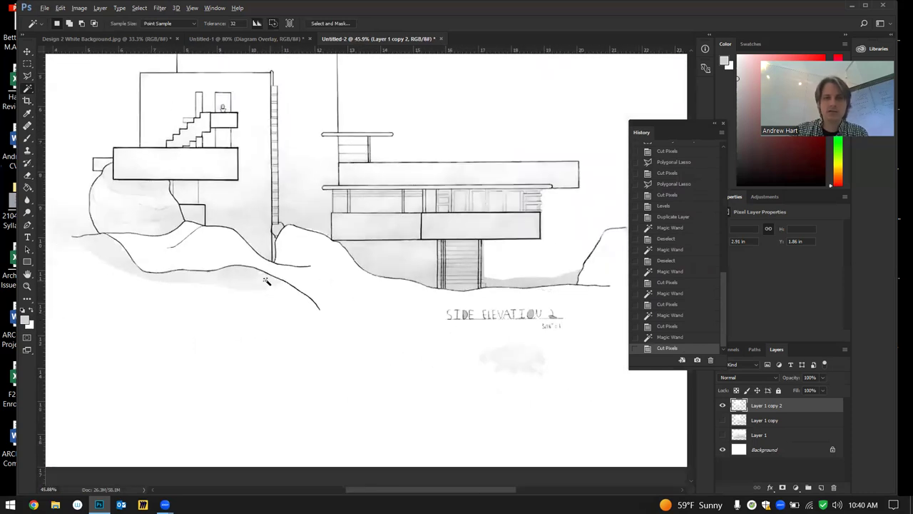
scroll(267, 280, down, 1)
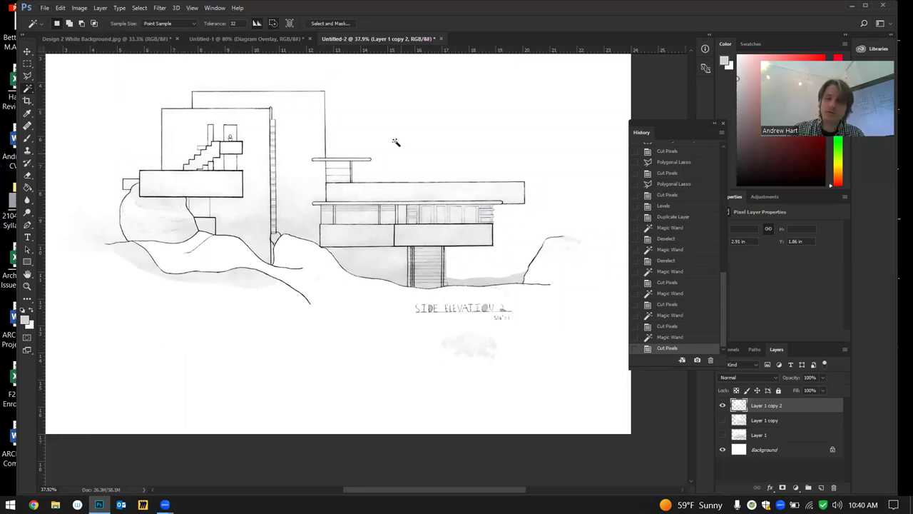
scroll(496, 348, up, 5)
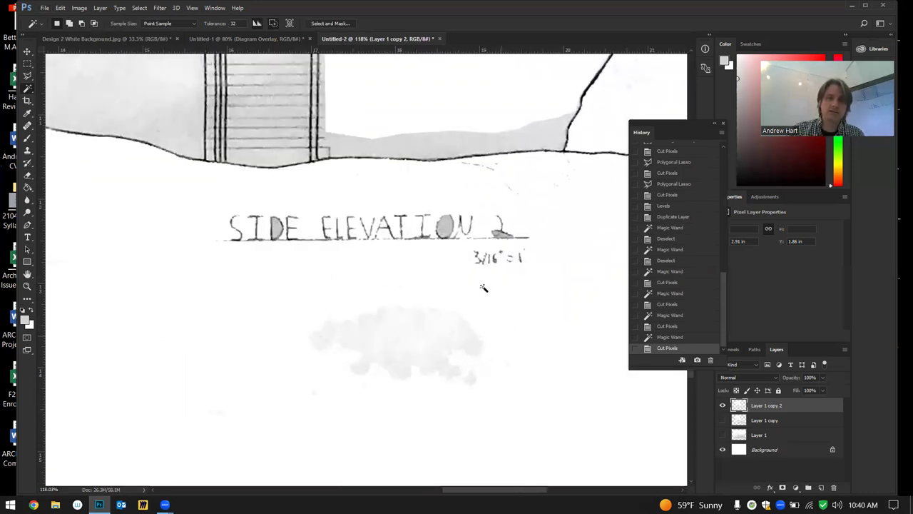
click(669, 294)
click(675, 227)
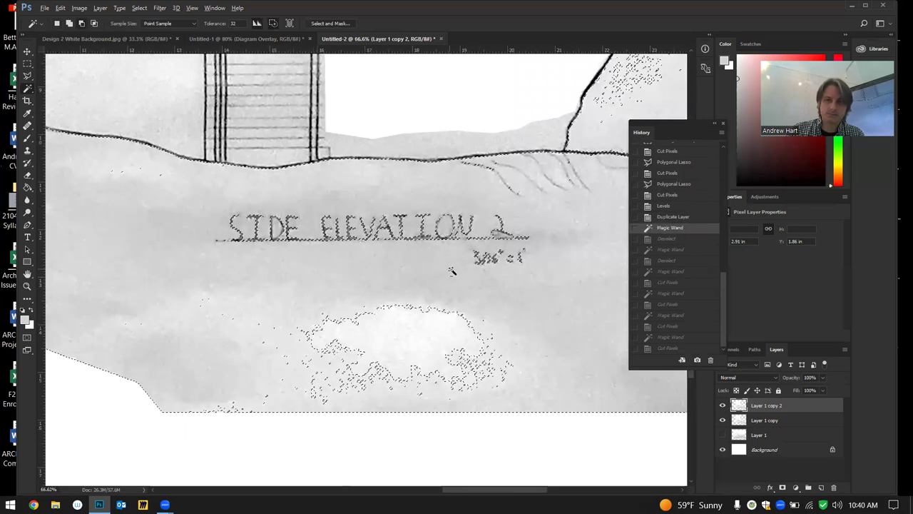
scroll(453, 265, down, 3)
scroll(479, 241, down, 2)
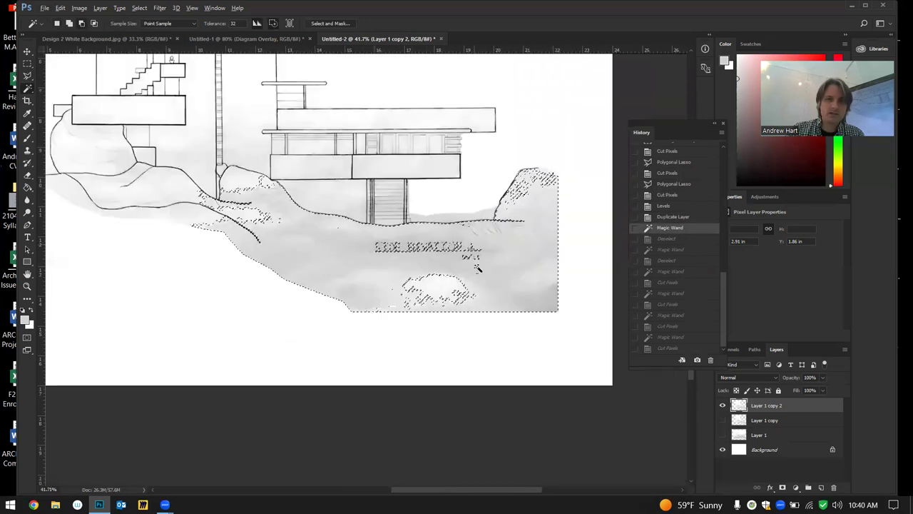
Select the white background with the Magic Wand, add areas, then clear the selection
click(351, 335)
scroll(346, 336, up, 2)
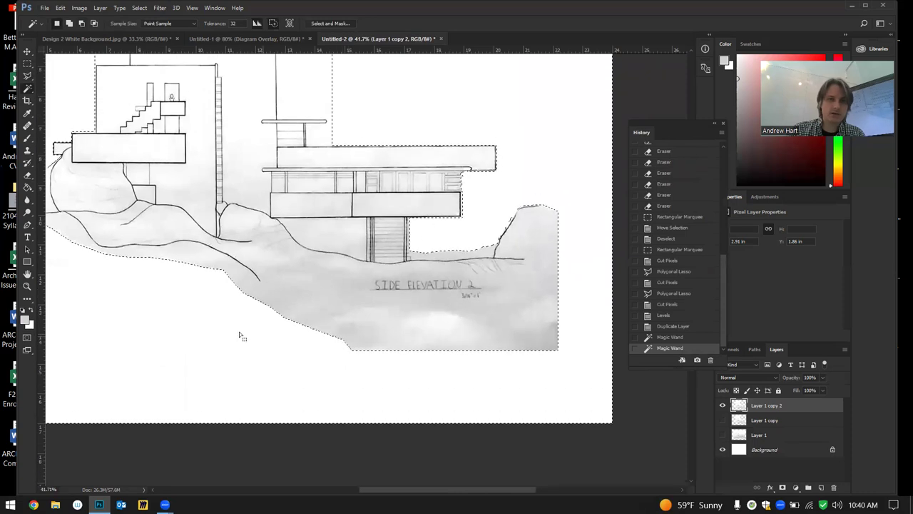
drag(266, 324, 269, 326)
click(310, 300)
click(316, 307)
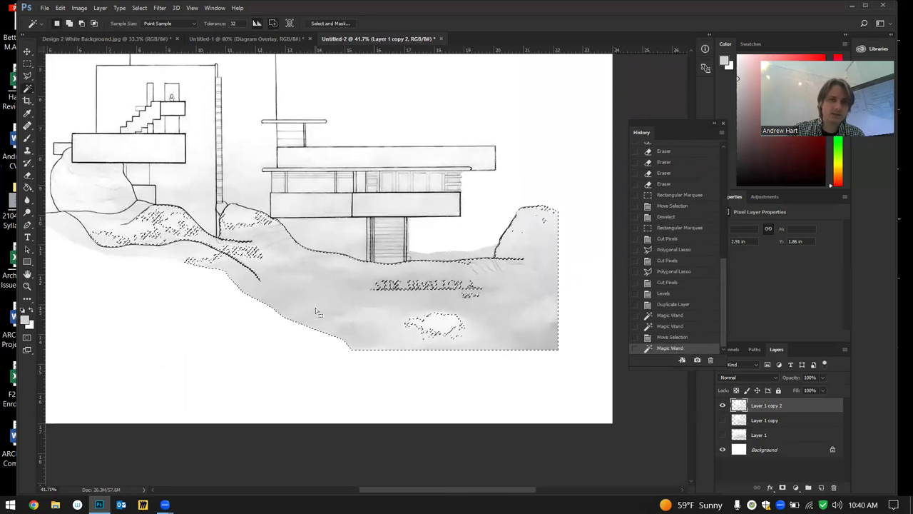
click(27, 63)
click(66, 268)
click(27, 88)
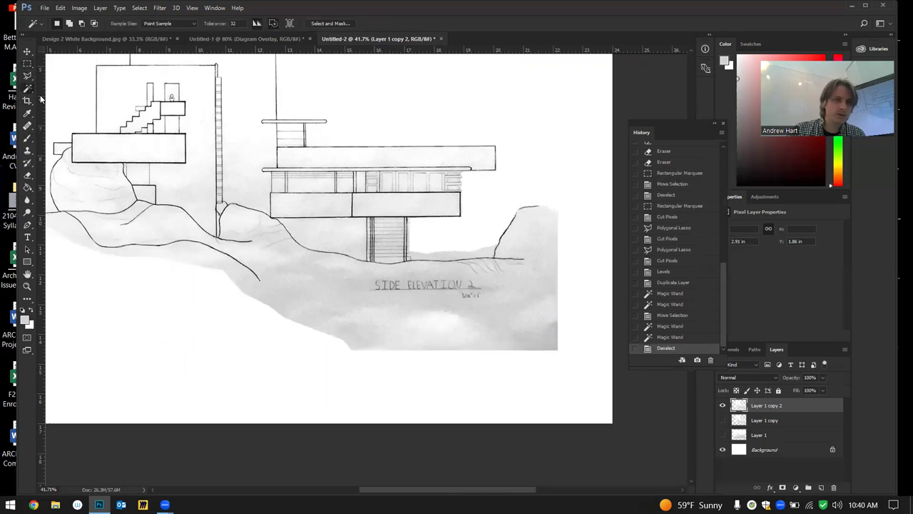
Select the grey shading with Color Range at fuzziness 101 and cut it from Layer 1 copy 2
right_click(288, 282)
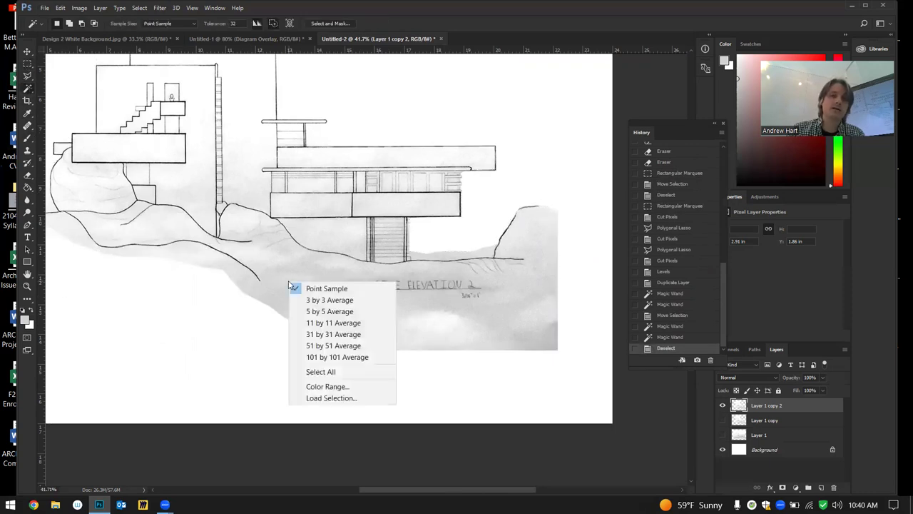
click(338, 389)
drag(336, 158, 314, 163)
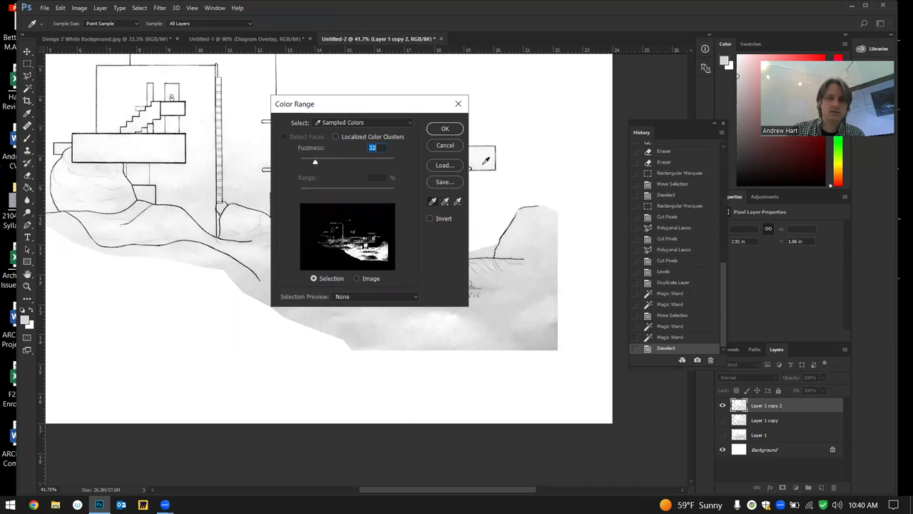
click(444, 129)
key(ctrl+x)
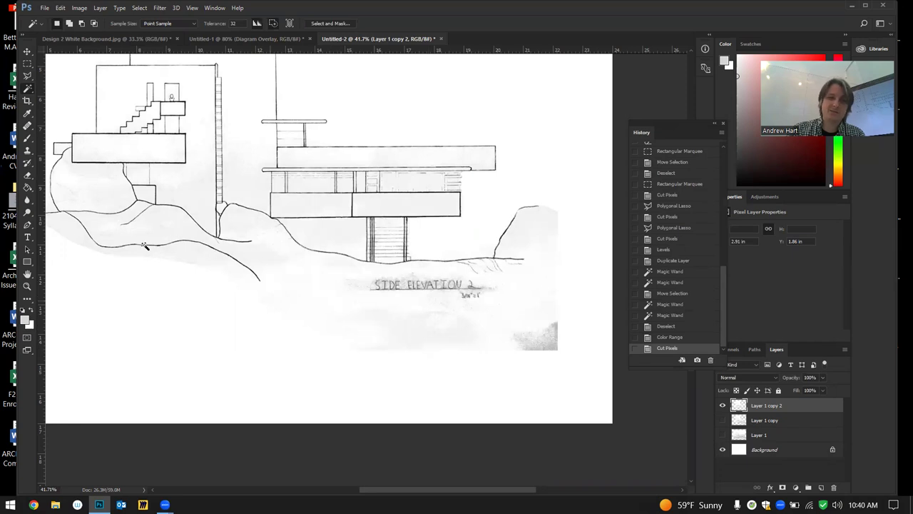
Box and cut the grey area under the drawing and the SIDE ELEVATION 2 title
click(28, 64)
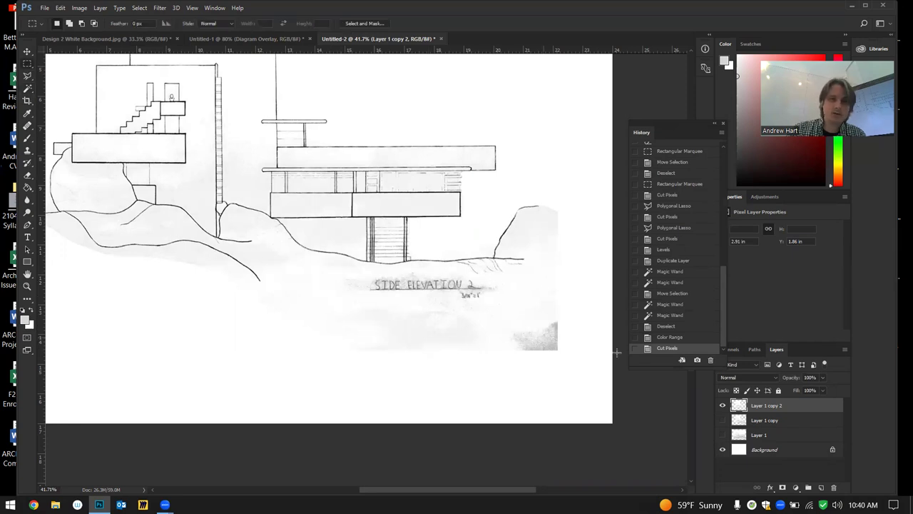
mouse_move(572, 372)
mouse_down()
mouse_move(516, 336)
mouse_move(246, 308)
mouse_up()
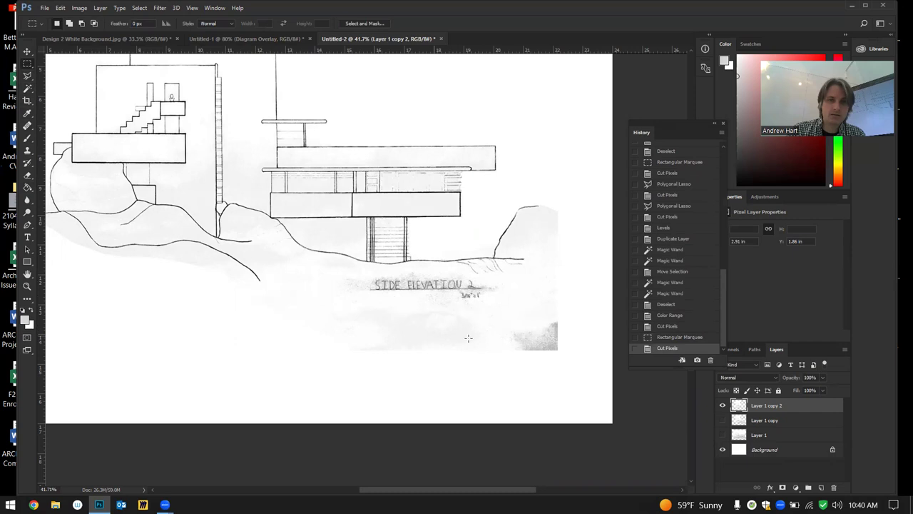
key(ctrl+x)
drag(562, 351, 295, 273)
key(ctrl+x)
Cut a faint lower-left patch, dismissing an empty-selection error from a lower-right box
drag(569, 279, 438, 355)
key(ctrl+x)
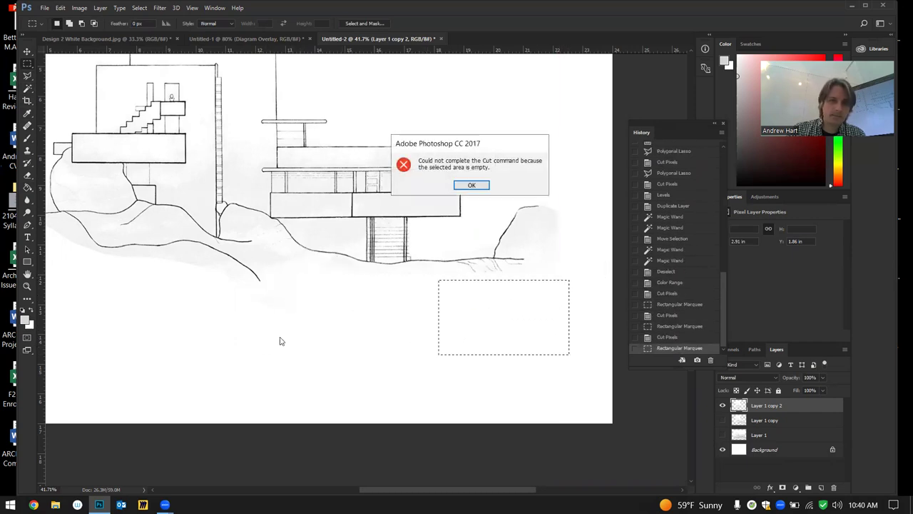
click(481, 187)
drag(336, 346, 241, 296)
key(ctrl+x)
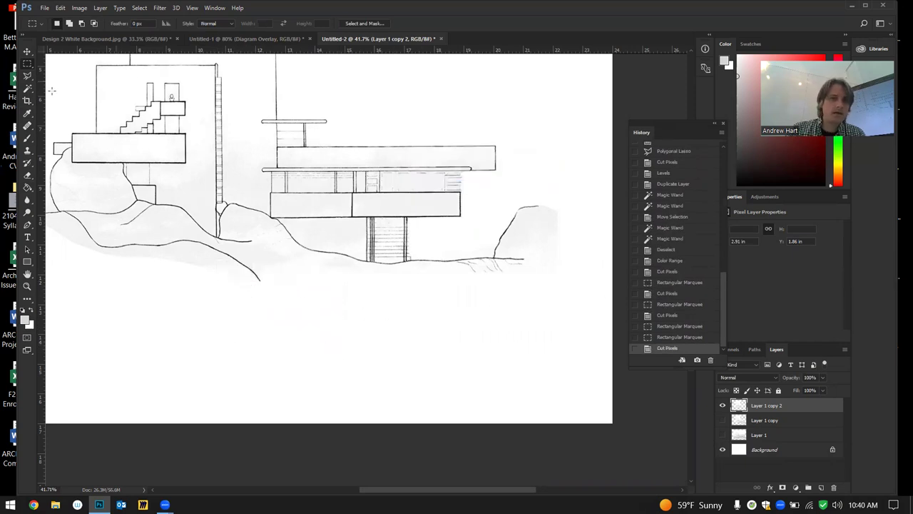
Erase two small grey spots near the lower-right hill
click(28, 175)
drag(561, 271, 560, 268)
click(541, 285)
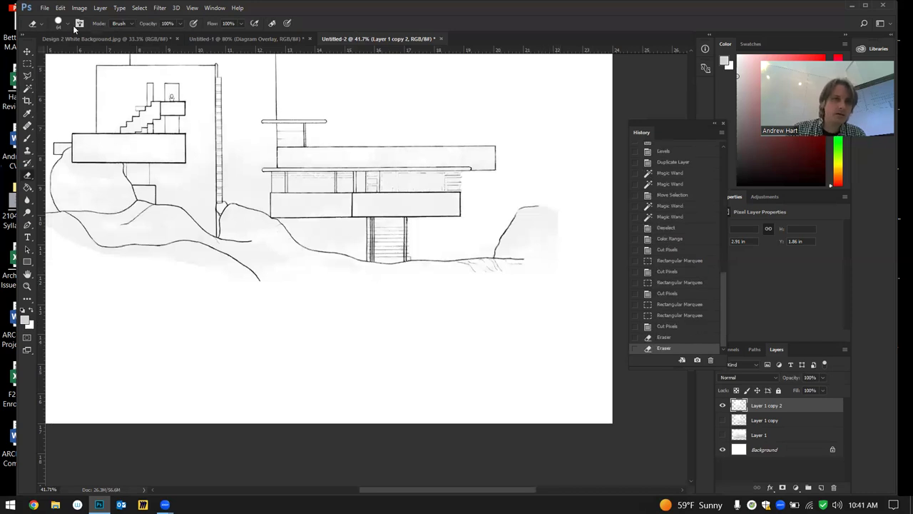
Set the eraser to 88 px and erase haze along the bottom edge below the hills
click(68, 24)
click(97, 54)
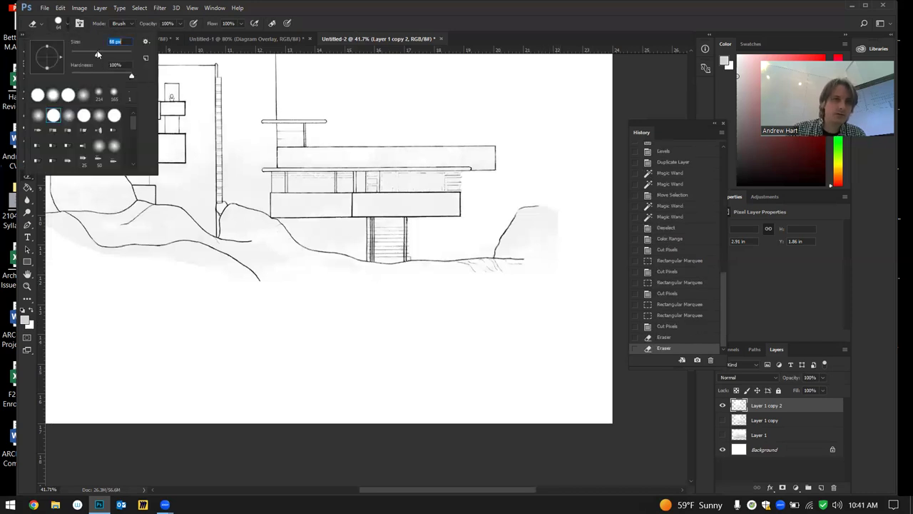
click(101, 75)
key(Return)
drag(552, 271, 292, 278)
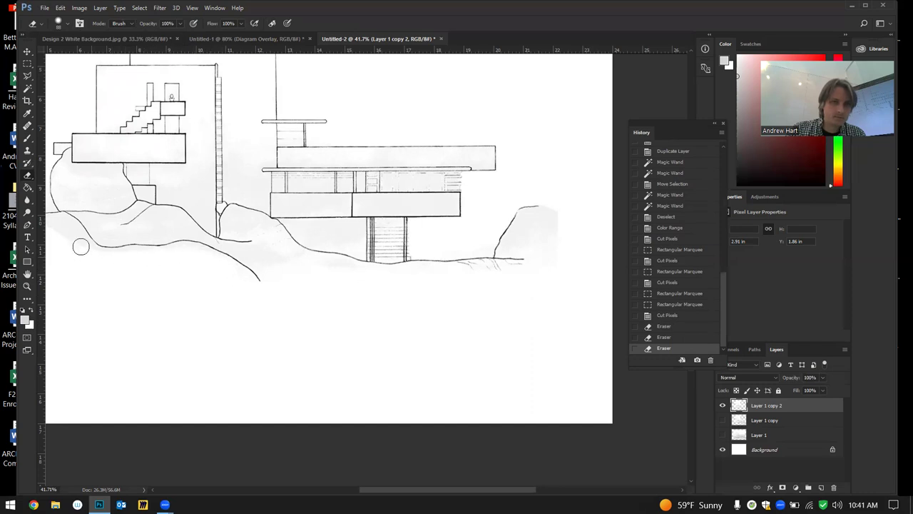
drag(203, 272, 295, 281)
Erase grey haze beneath the hill line and lower curve, undoing a stroke that clipped lines
scroll(296, 281, down, 2)
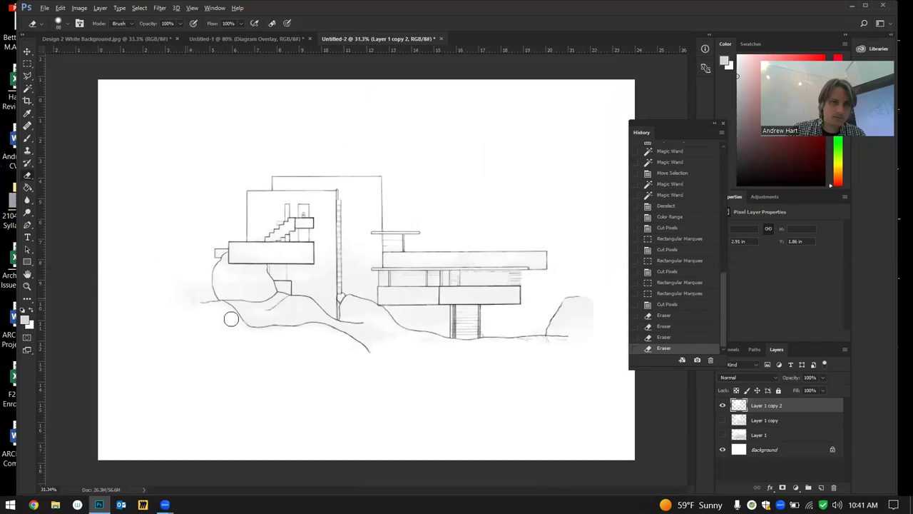
scroll(220, 316, up, 4)
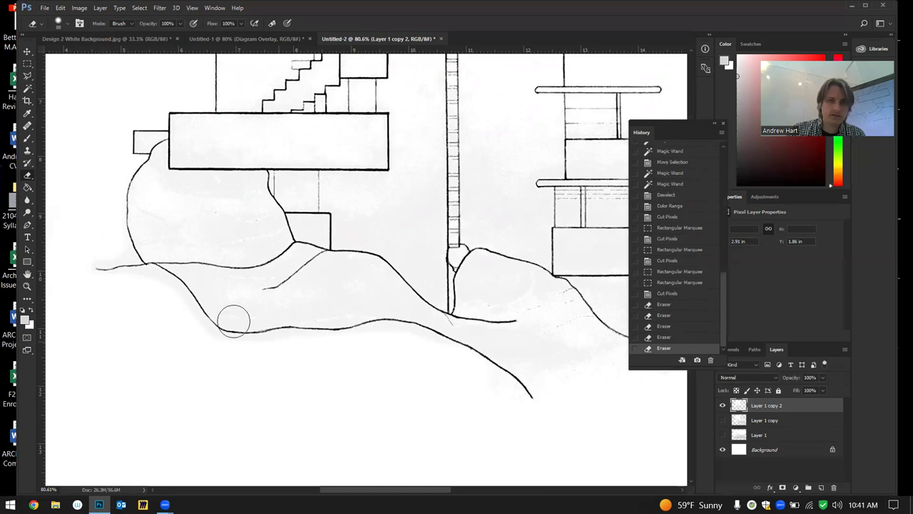
scroll(236, 319, down, 3)
scroll(456, 391, up, 3)
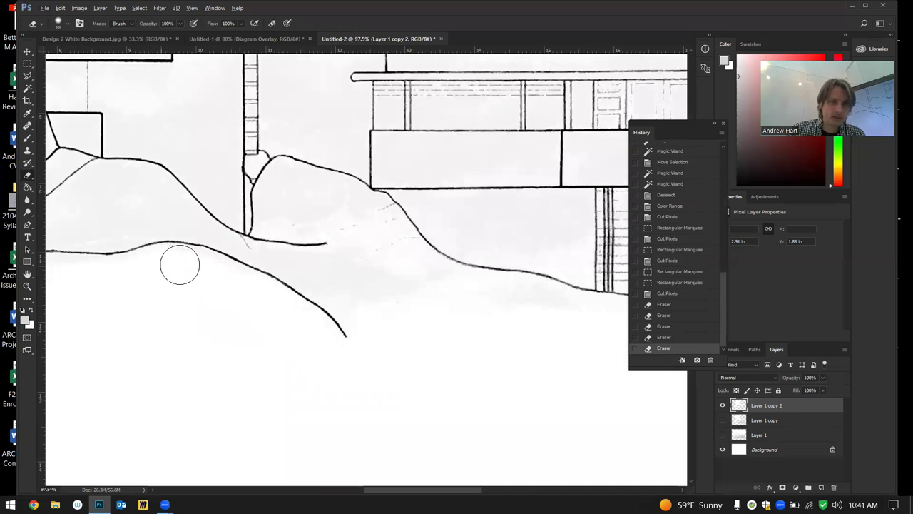
mouse_move(222, 275)
mouse_down()
mouse_move(243, 285)
mouse_move(233, 310)
mouse_up()
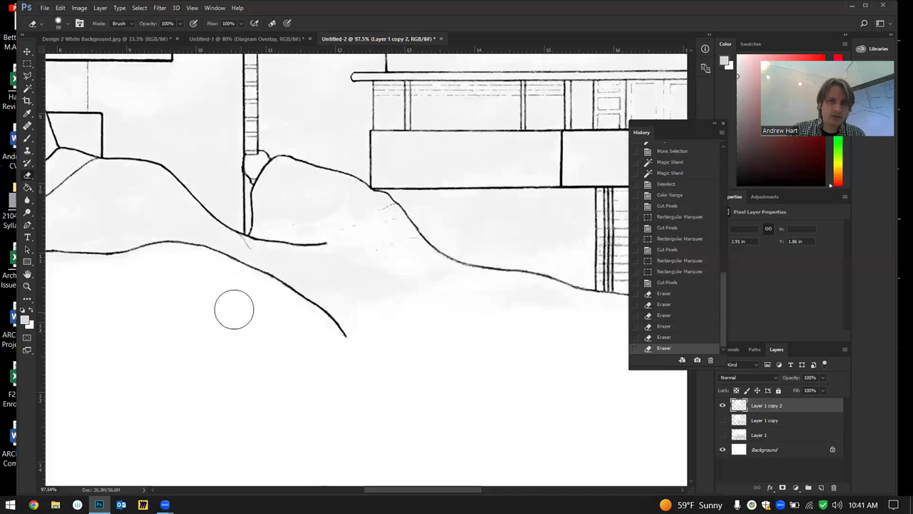
scroll(355, 289, down, 2)
scroll(143, 295, up, 5)
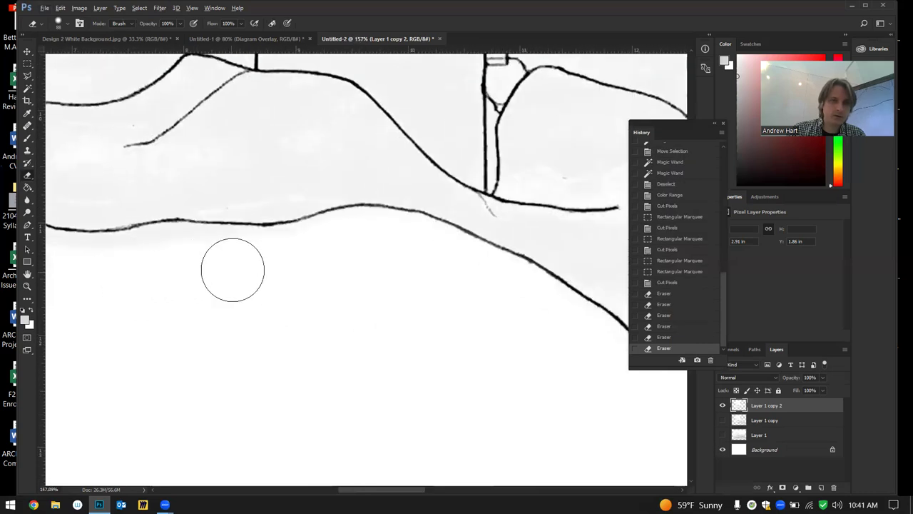
drag(82, 267, 336, 271)
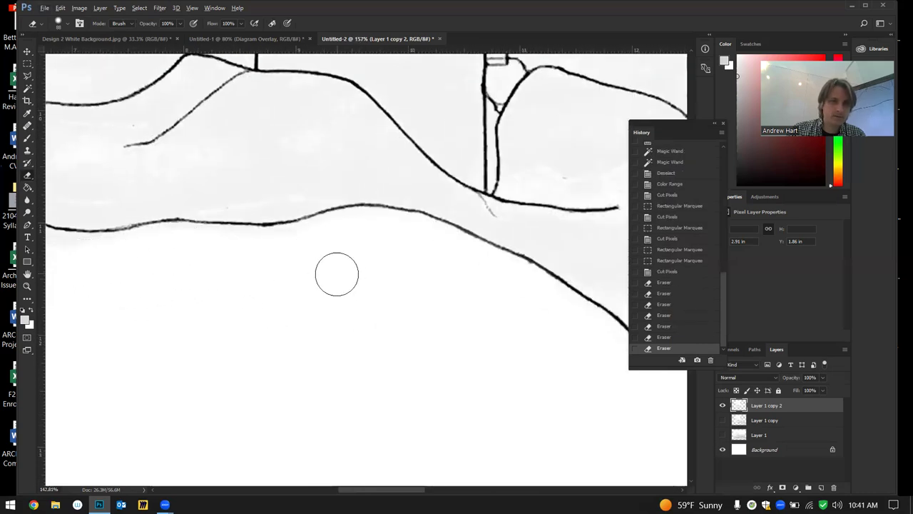
scroll(171, 275, down, 3)
scroll(151, 235, up, 3)
mouse_move(246, 239)
mouse_down()
mouse_move(306, 251)
mouse_move(318, 235)
mouse_up()
click(653, 337)
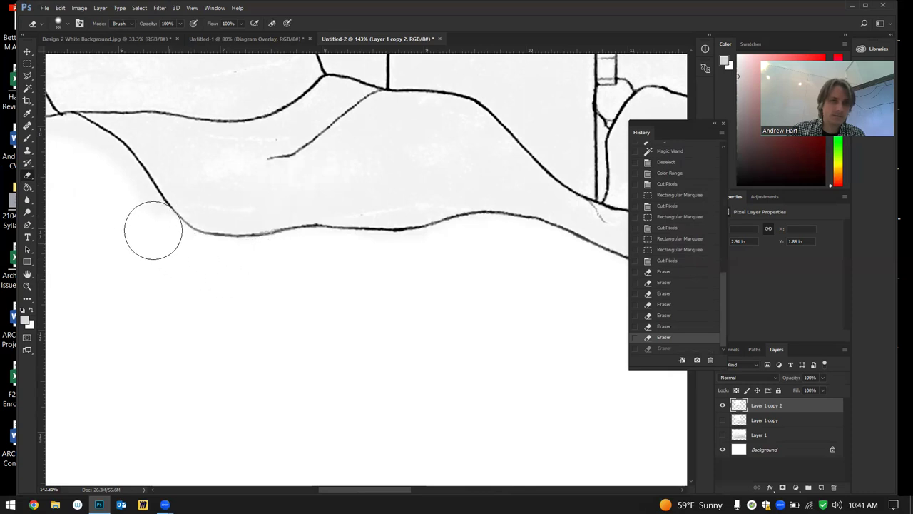
scroll(218, 222, down, 2)
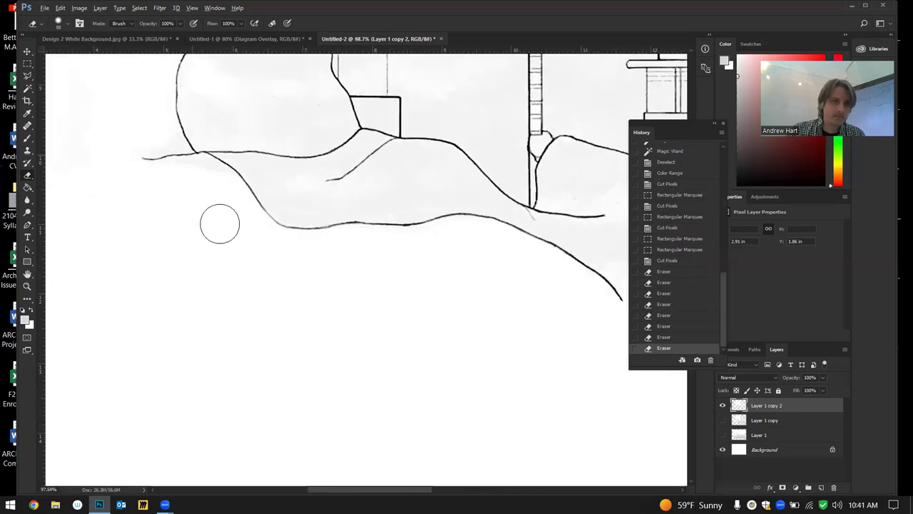
scroll(186, 174, up, 3)
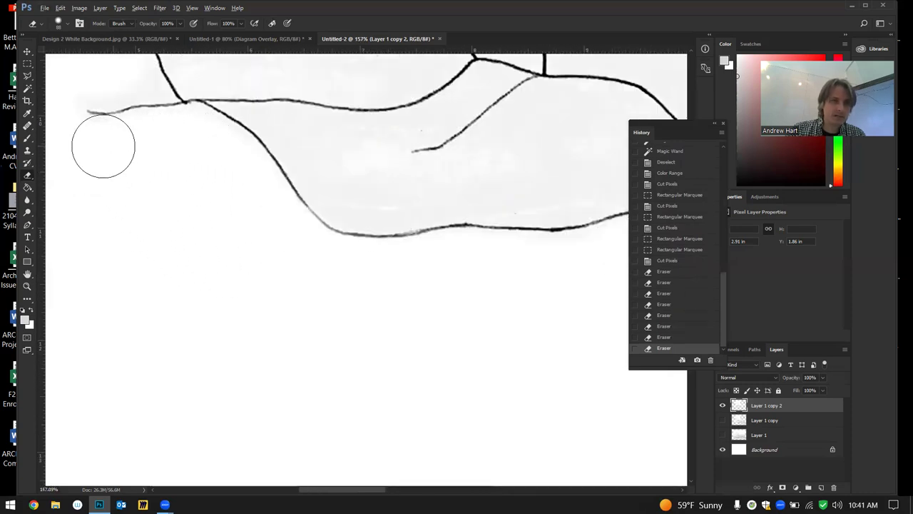
Erase haze near the upper-left line, stepping back and redoing the stroke
drag(165, 81, 98, 82)
scroll(312, 162, down, 3)
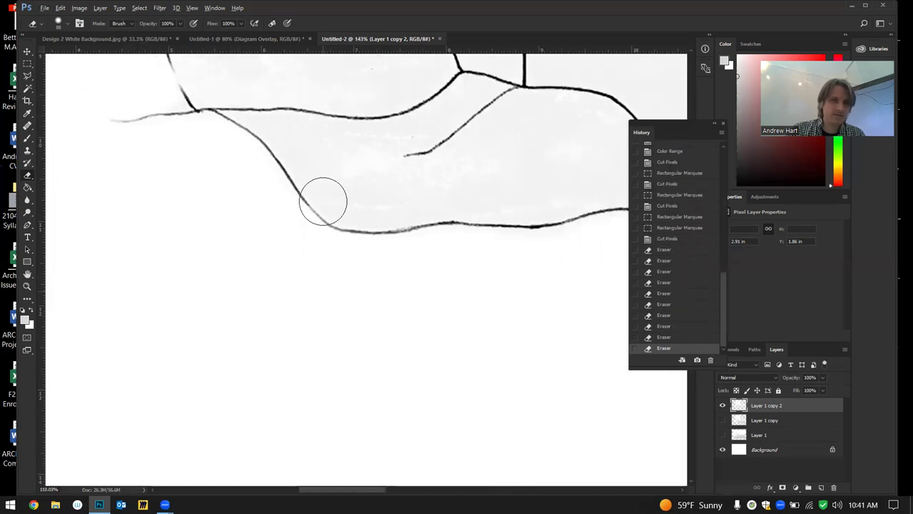
scroll(234, 87, up, 2)
click(665, 338)
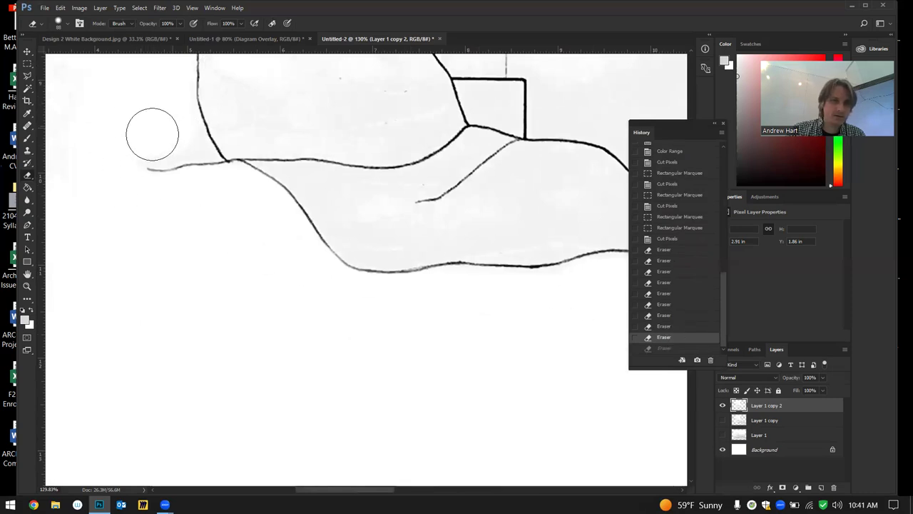
key(ctrl+shift+z)
Lasso a grey patch at upper left, grow the selection, and cut it
click(28, 84)
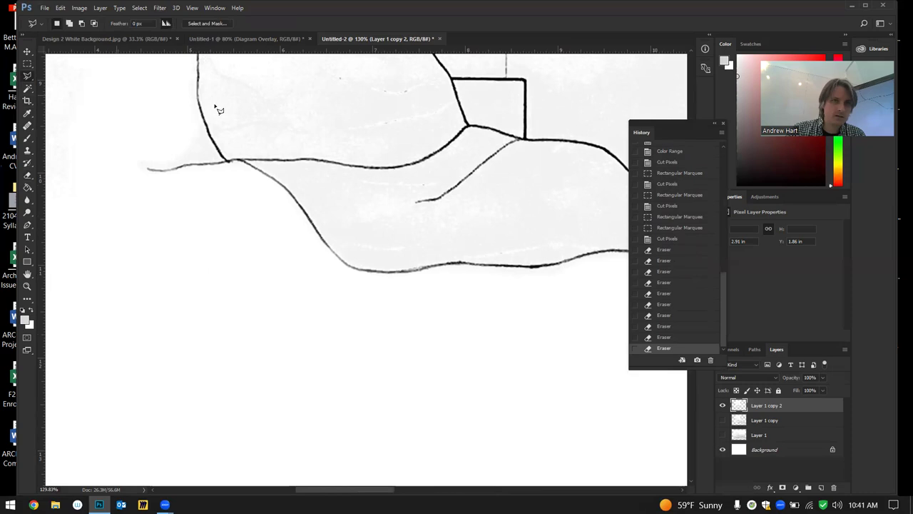
mouse_move(198, 69)
mouse_down()
mouse_move(185, 92)
mouse_move(211, 157)
mouse_move(134, 167)
mouse_move(101, 151)
mouse_move(81, 100)
mouse_move(87, 91)
mouse_move(135, 146)
mouse_move(136, 87)
mouse_move(154, 105)
mouse_move(196, 71)
mouse_up()
click(200, 76)
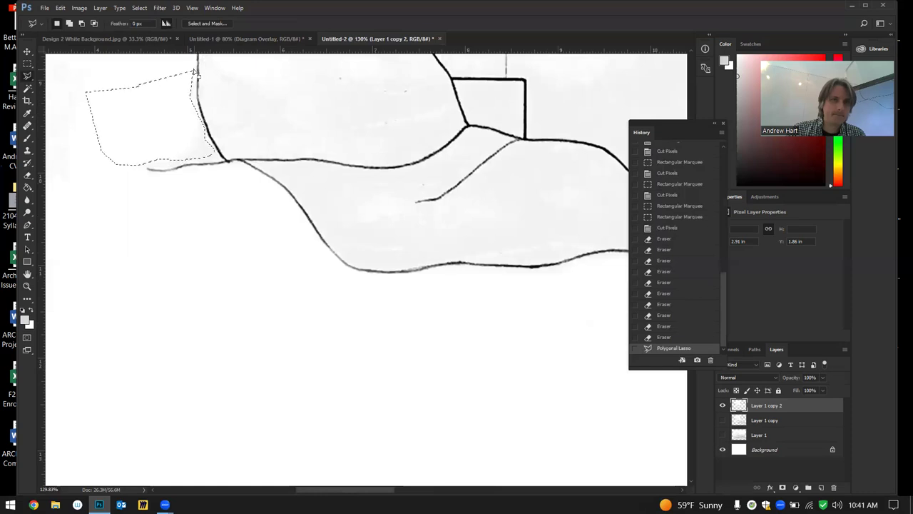
click(78, 9)
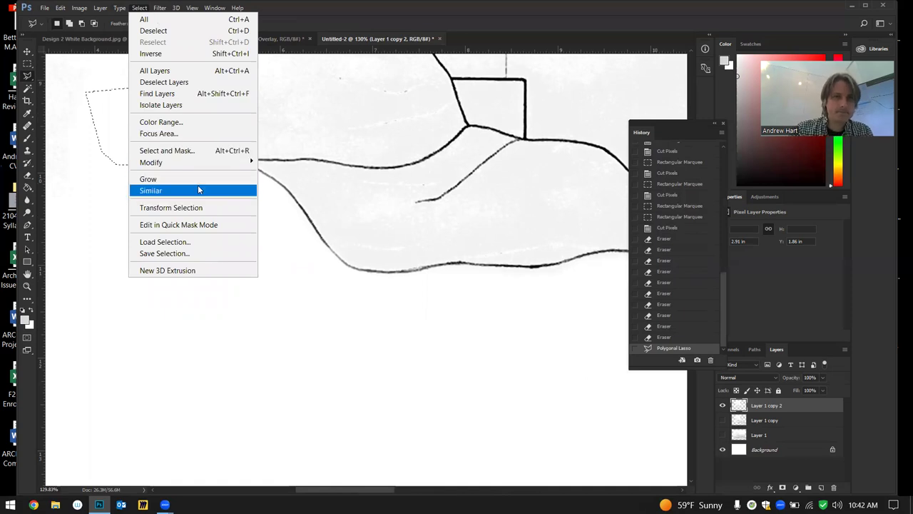
mouse_move(200, 163)
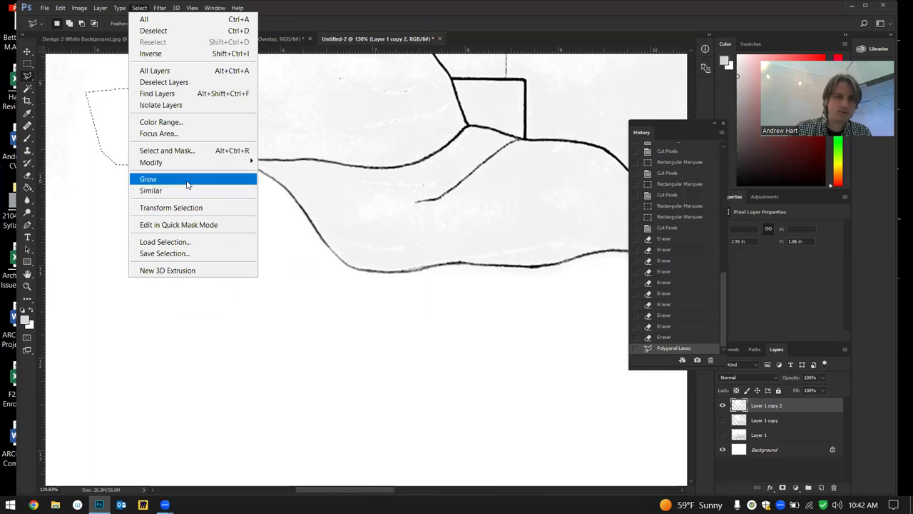
click(193, 179)
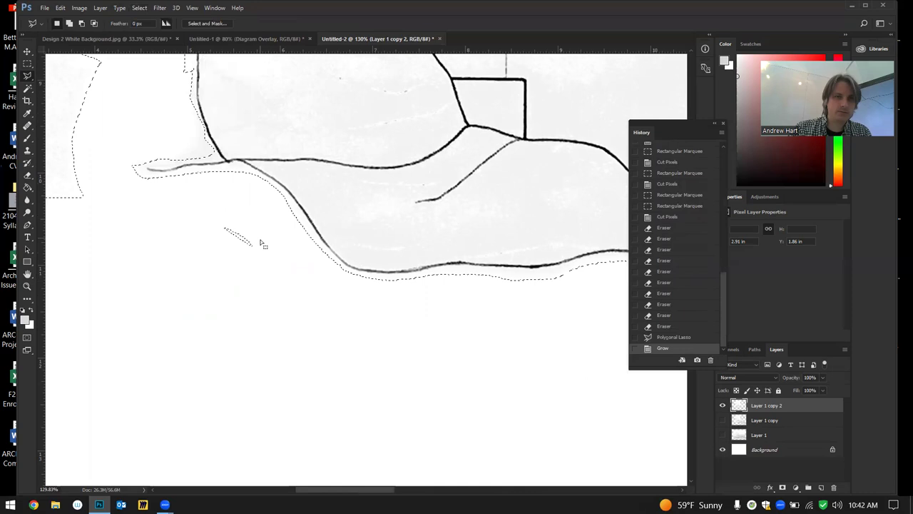
key(ctrl+x)
Revert in History to before the cut and the grow
scroll(121, 276, down, 8)
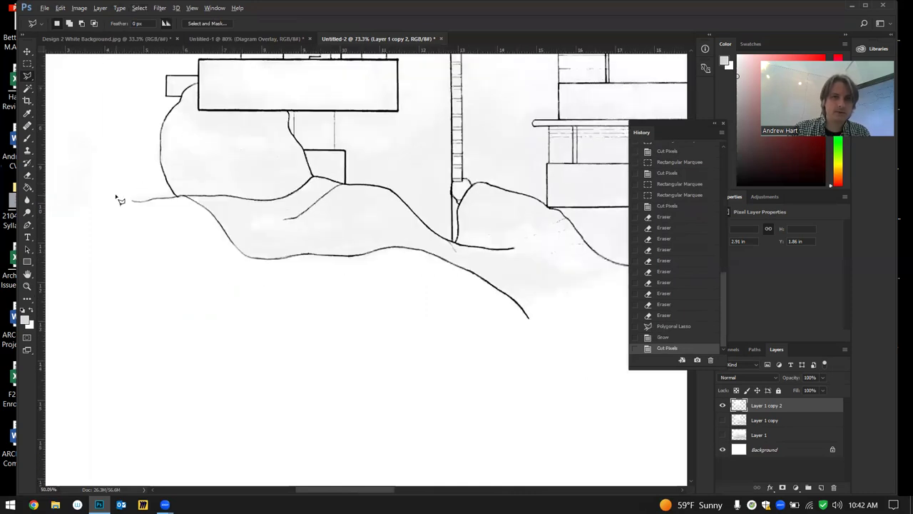
scroll(520, 331, up, 2)
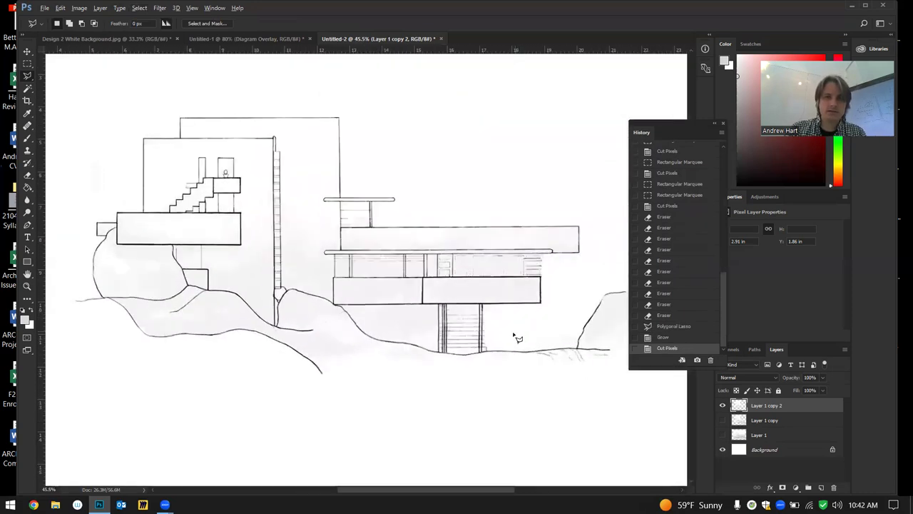
click(674, 337)
click(674, 327)
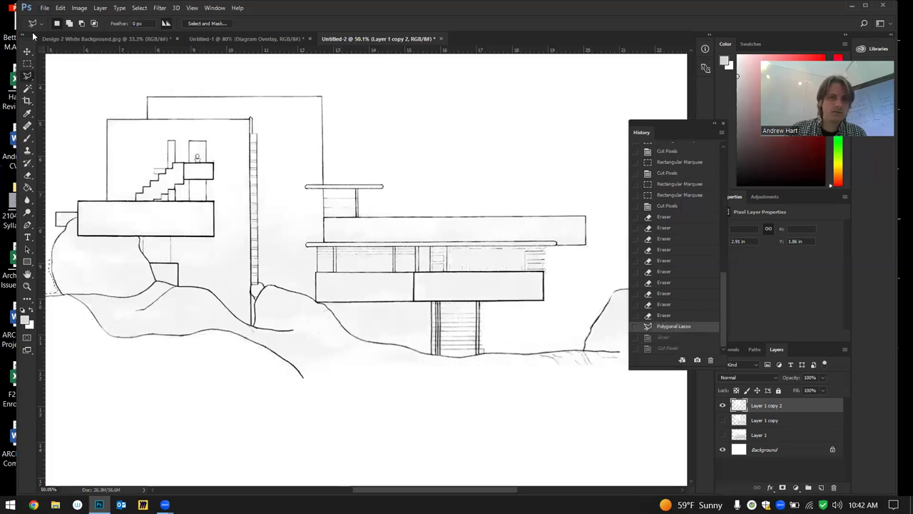
Feather the lasso selection by 3 px and cut it from Layer 1 copy 2
click(60, 8)
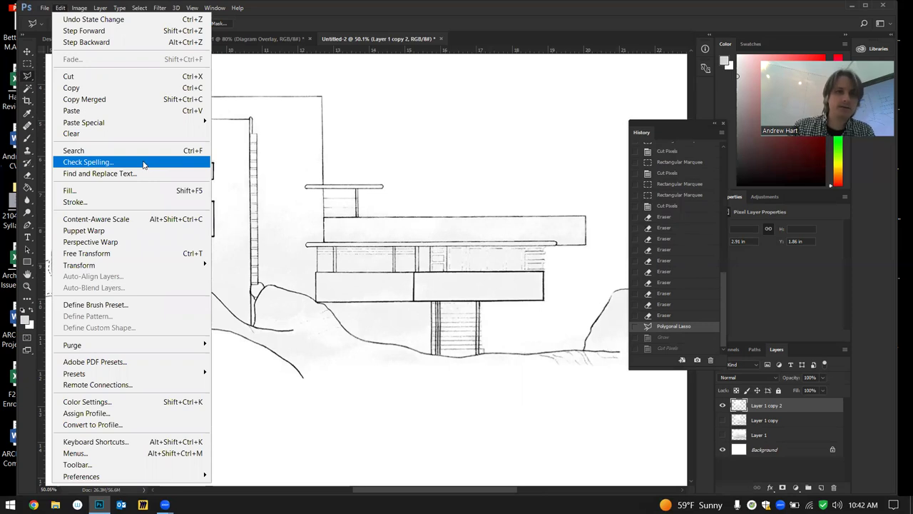
click(348, 28)
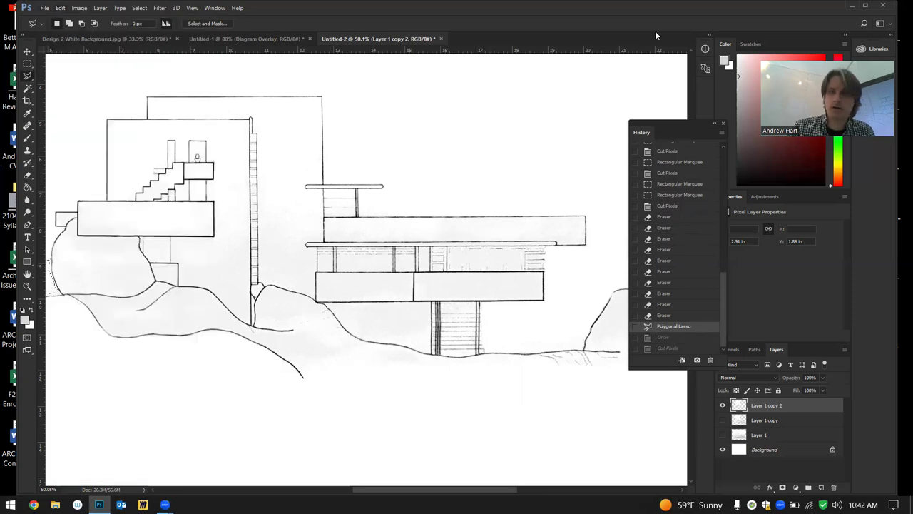
click(865, 24)
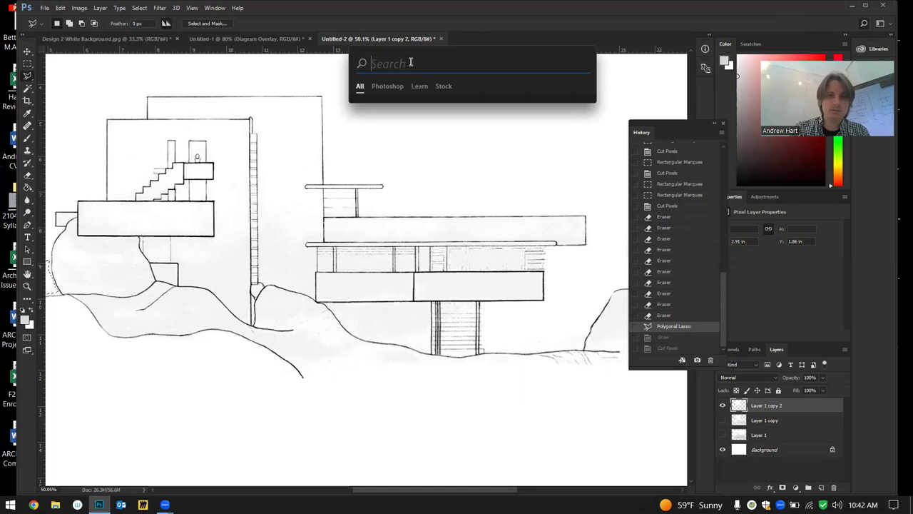
text(feather)
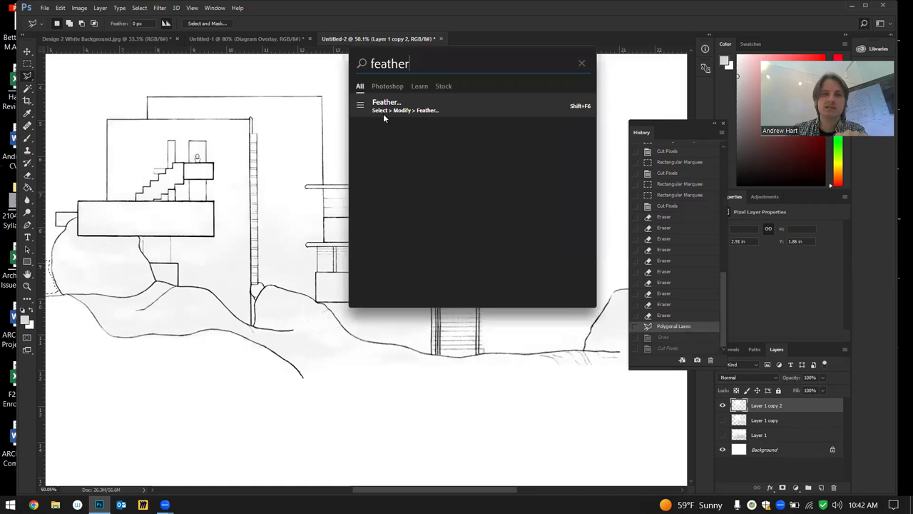
click(582, 63)
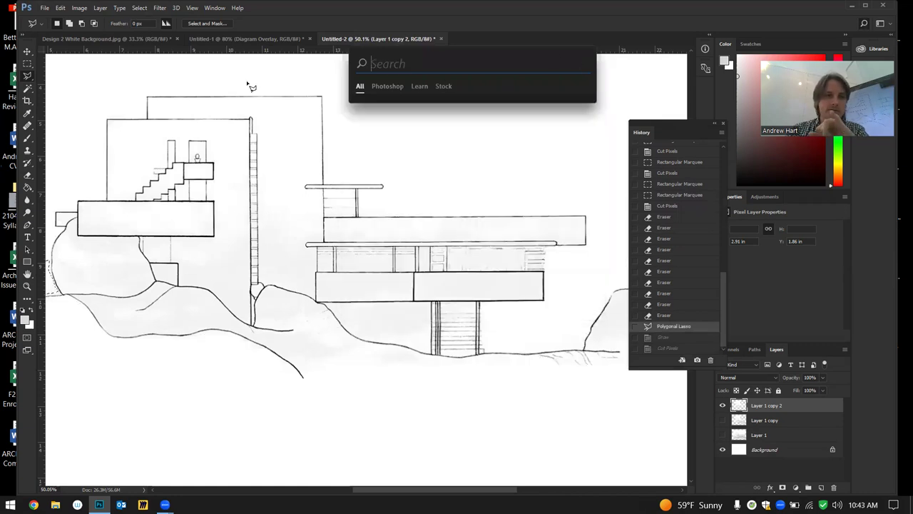
click(140, 8)
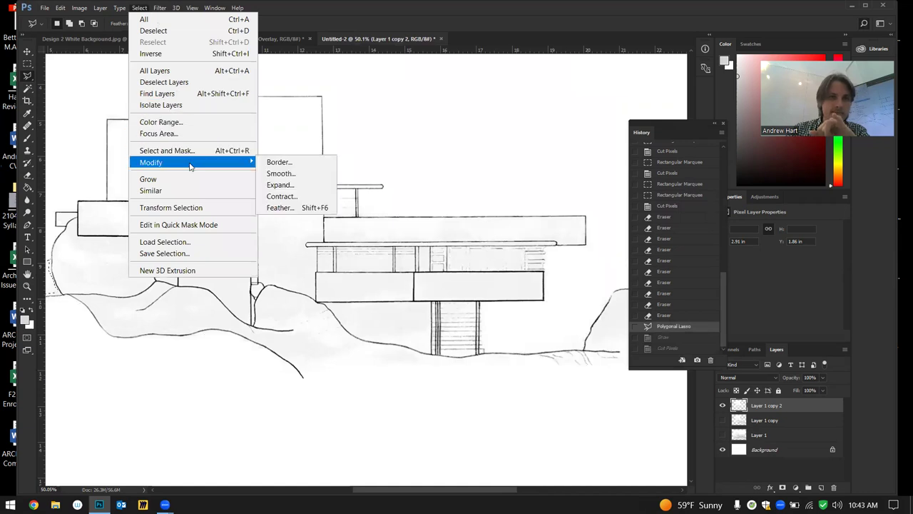
click(306, 211)
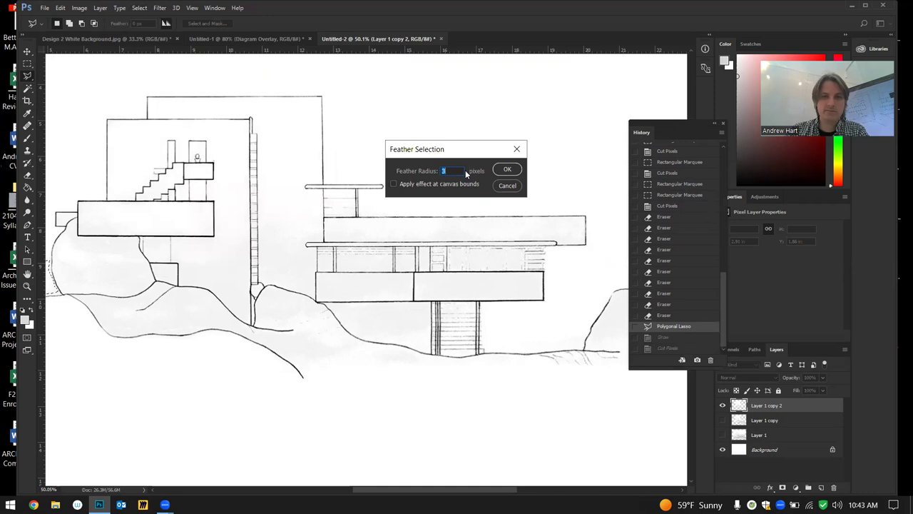
click(507, 169)
key(ctrl+x)
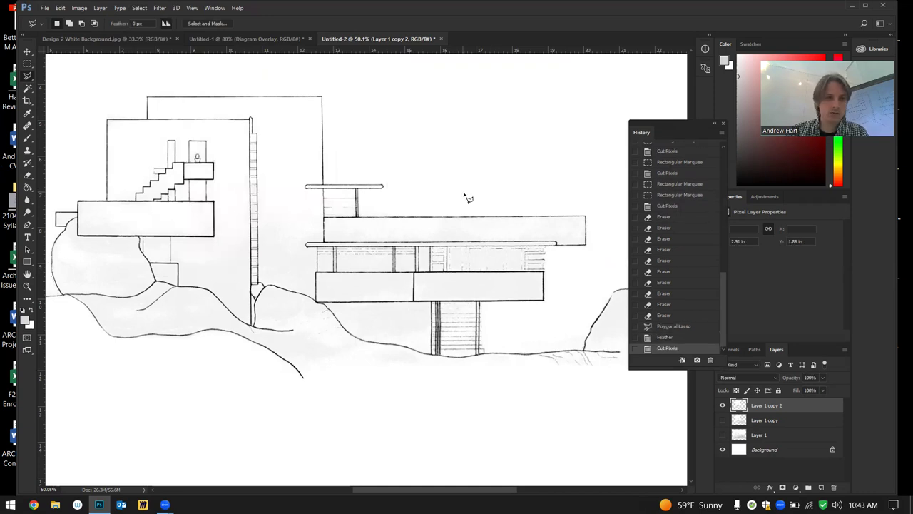
Compare the result by toggling Layer 1 copy and Layer 1 copy 2, leaving Layer 1 copy hidden
scroll(467, 190, down, 5)
scroll(302, 235, up, 5)
scroll(219, 307, up, 4)
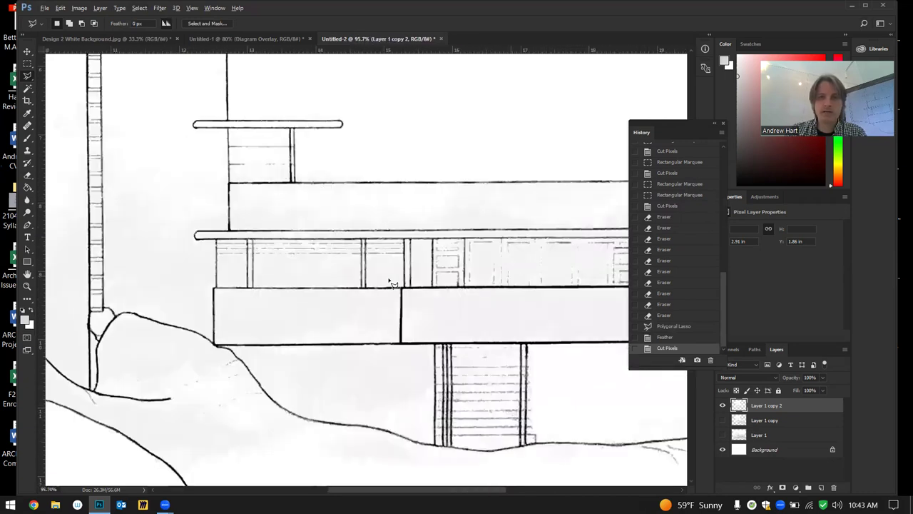
scroll(391, 283, down, 3)
click(722, 421)
click(722, 406)
click(723, 406)
click(723, 420)
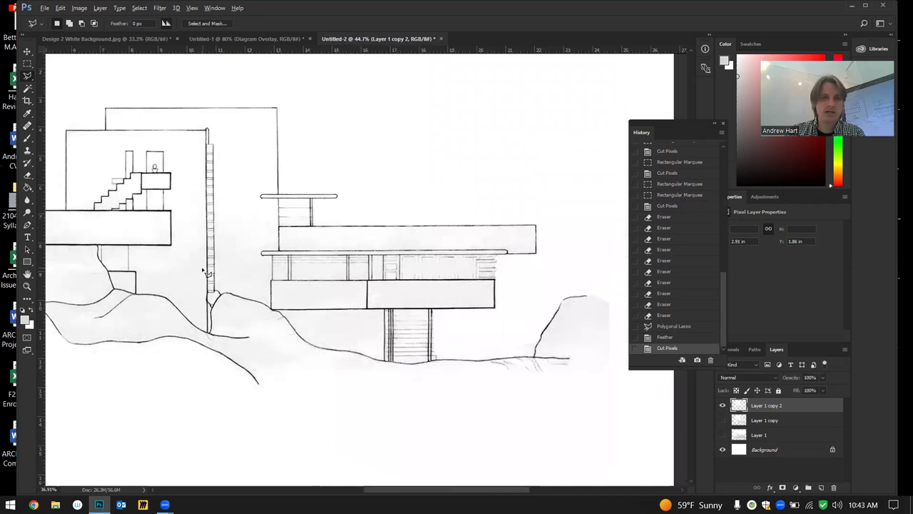
scroll(211, 277, down, 2)
scroll(578, 294, up, 1)
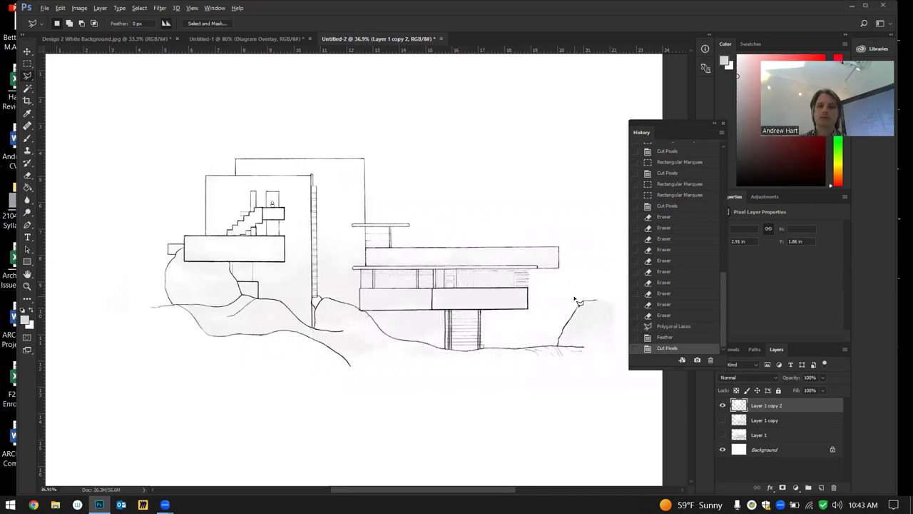
Move Layer 1 copy 2 beneath Layer 1 and toggle Layer 1 on and off to compare
click(723, 435)
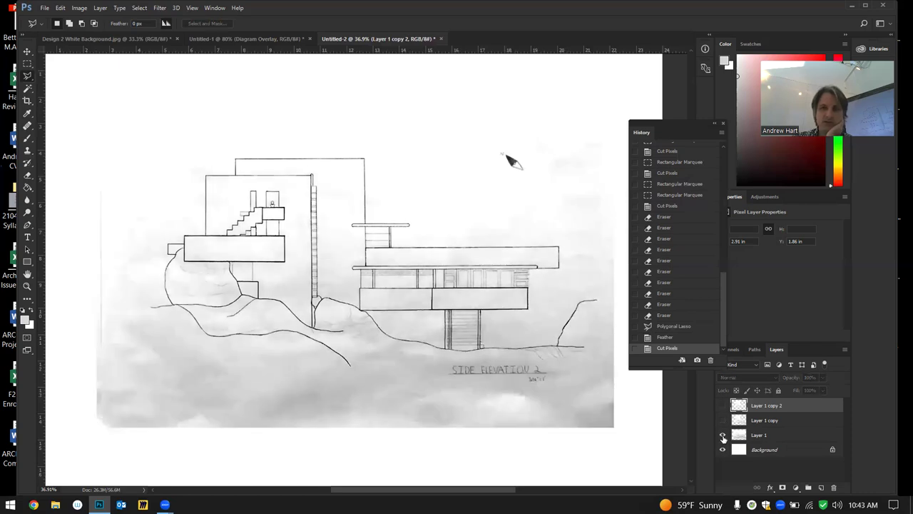
drag(751, 413, 735, 441)
click(723, 421)
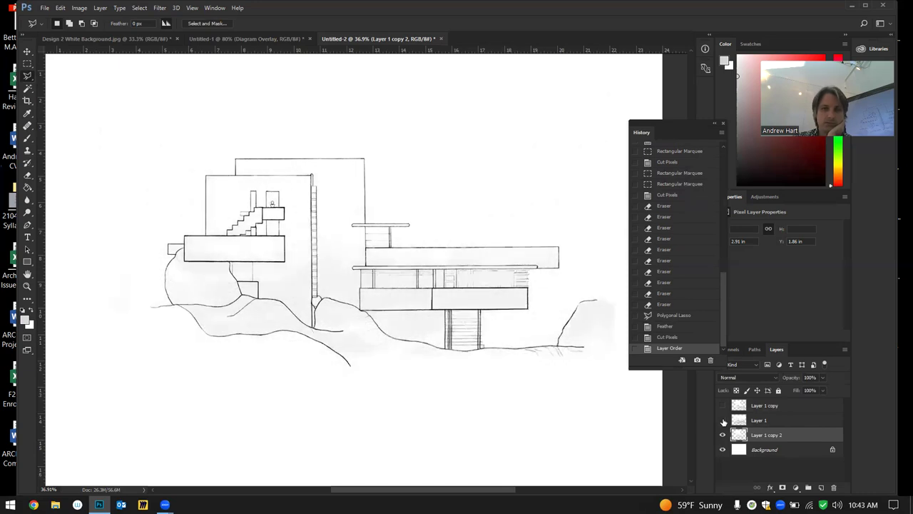
click(723, 421)
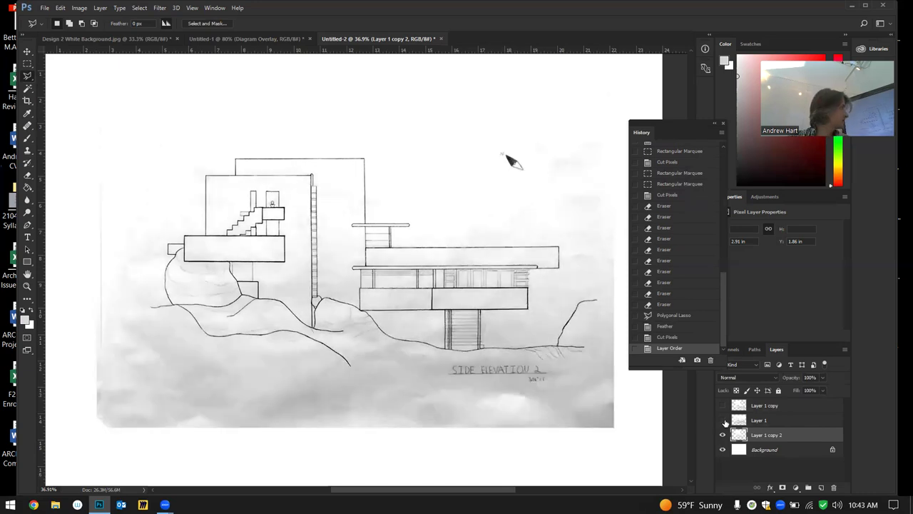
click(722, 421)
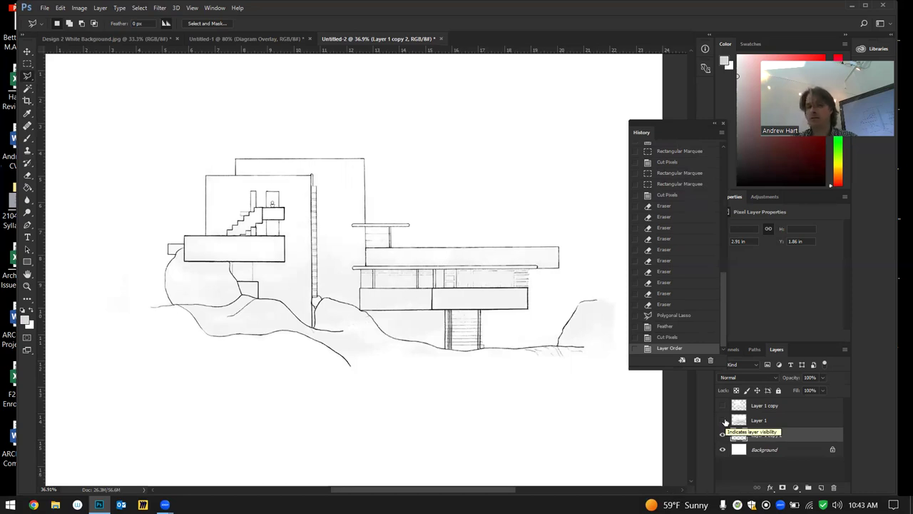
click(725, 421)
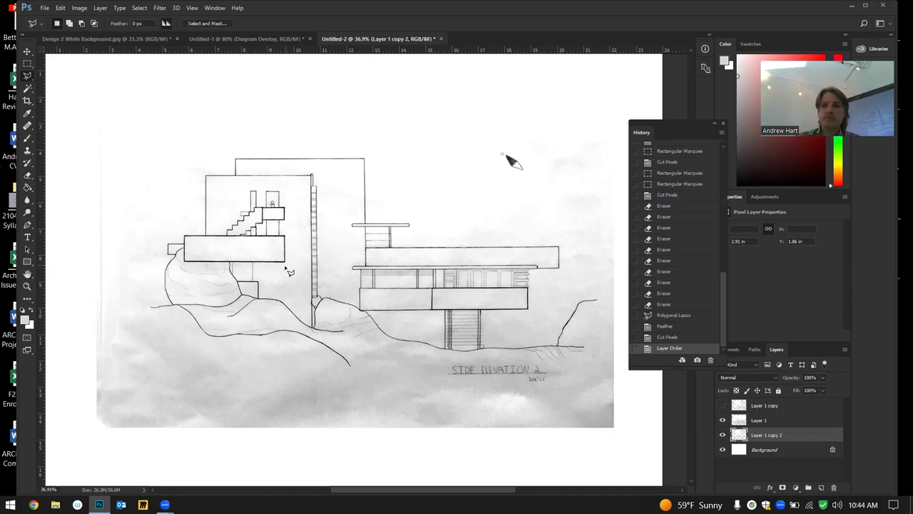
Zoom in and begin lassoing the area left of the rock
scroll(289, 274, up, 1)
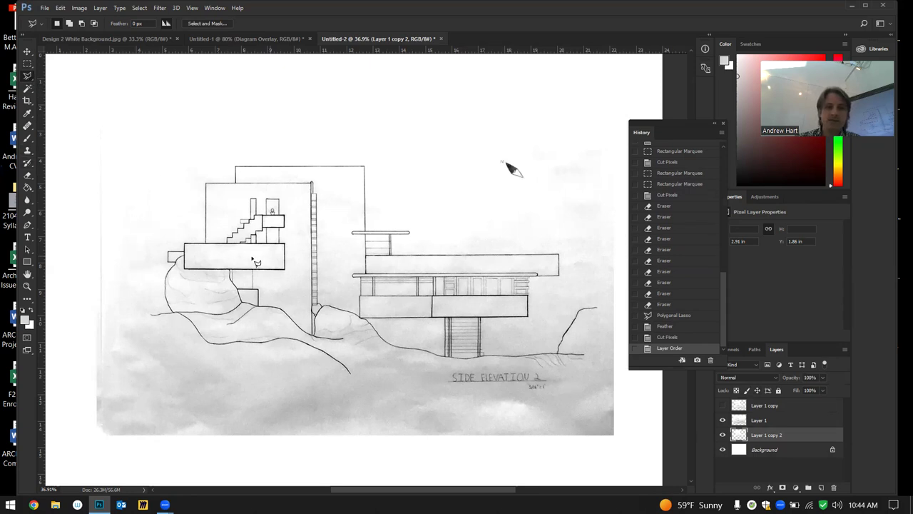
scroll(138, 373, up, 6)
mouse_move(90, 302)
mouse_down()
mouse_move(184, 292)
mouse_move(166, 278)
mouse_move(152, 240)
mouse_move(149, 184)
mouse_move(154, 126)
mouse_up()
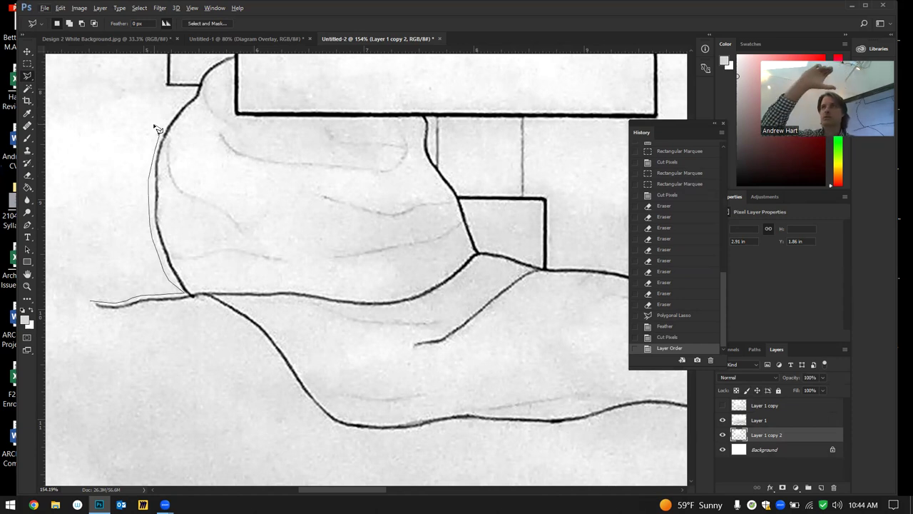
Close the lasso beside the rock, feather it 5 pixels, and trial-cut it, then undo
double_click(78, 146)
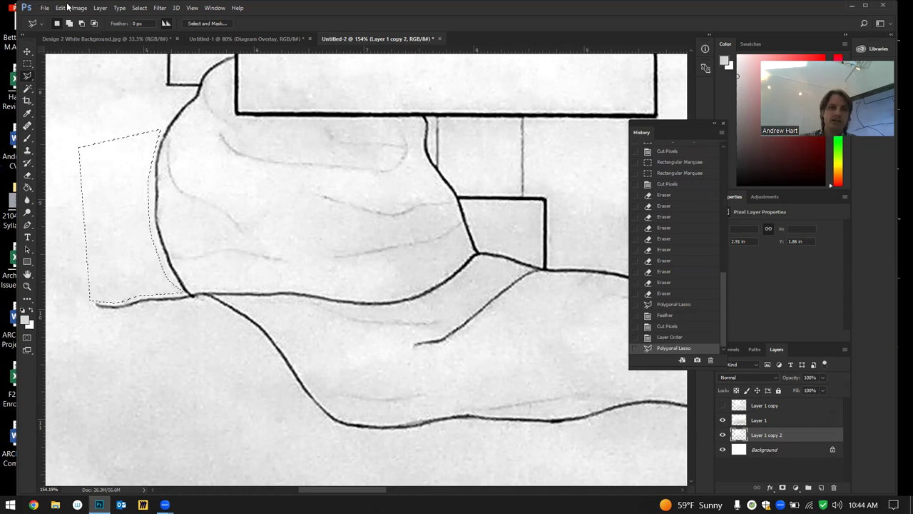
click(61, 8)
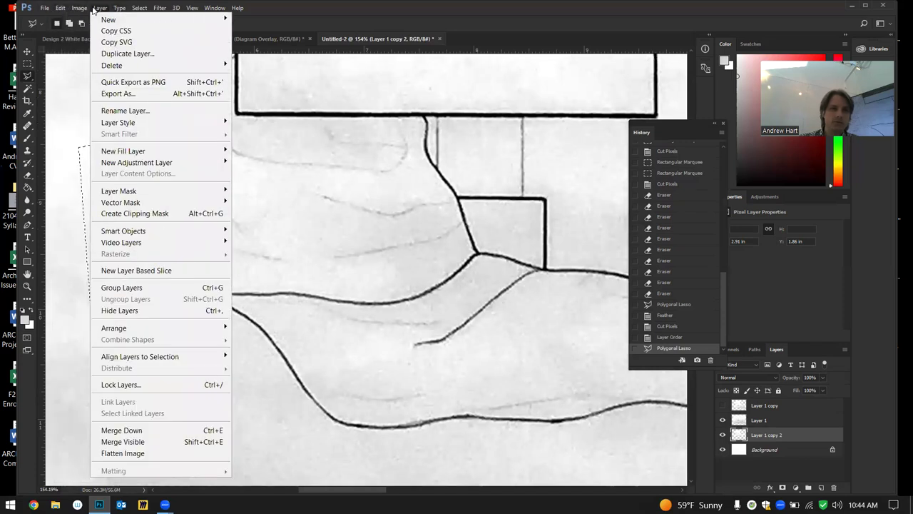
mouse_move(81, 10)
click(93, 9)
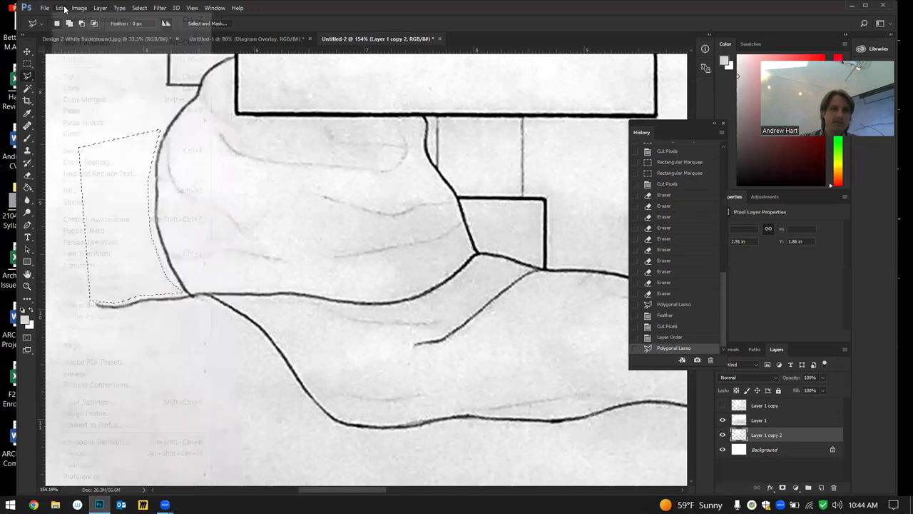
click(139, 8)
mouse_move(248, 165)
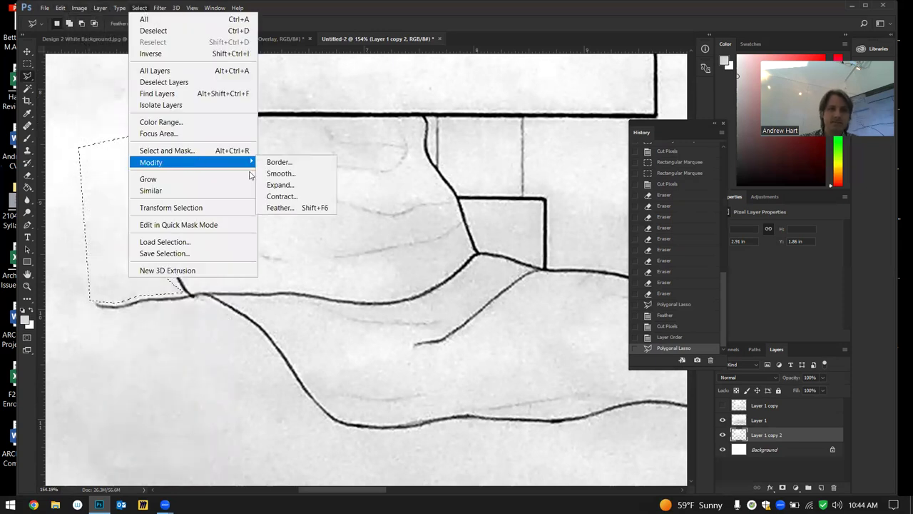
click(297, 208)
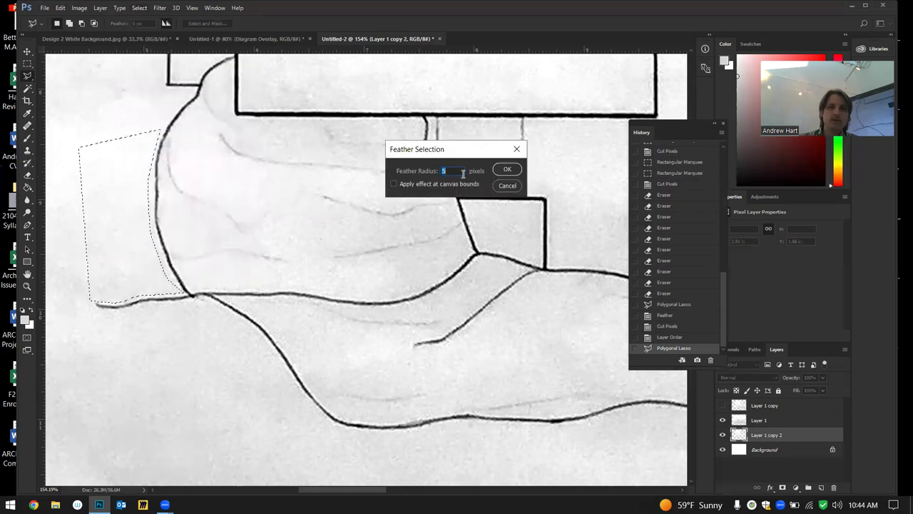
click(506, 170)
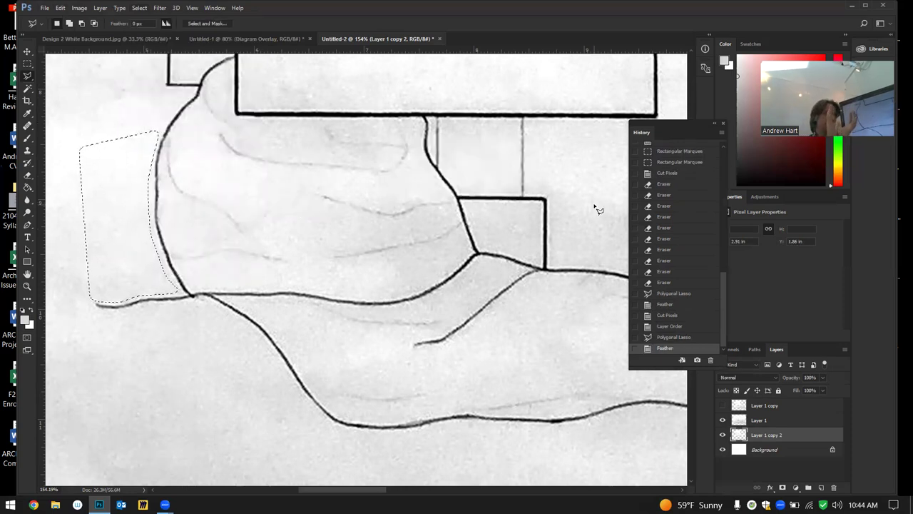
key(ctrl+x)
key(ctrl+z)
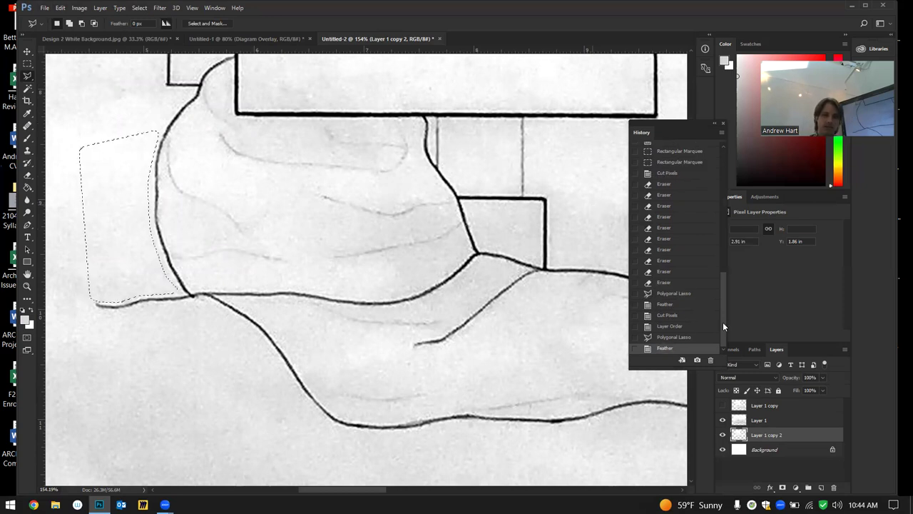
Hide Layer 1 copy 2, make Layer 1 the edit target, and retry the feathered cut
click(722, 420)
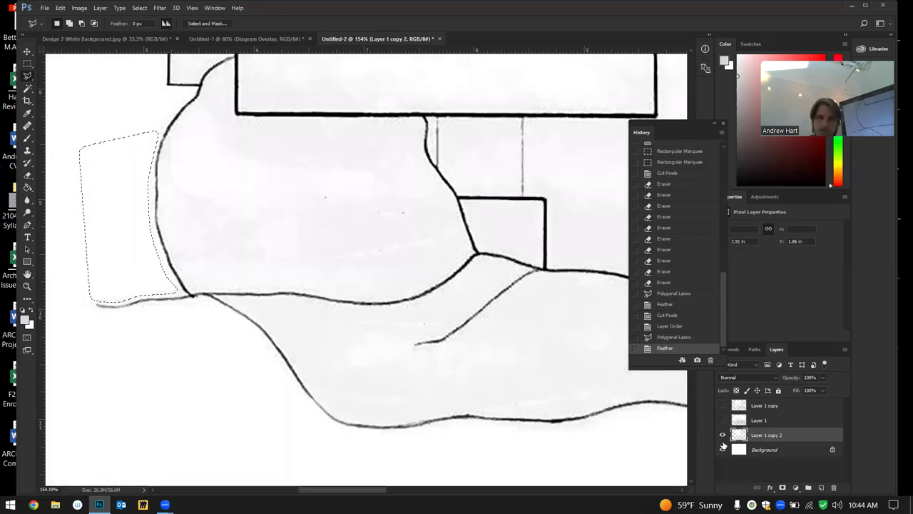
key(ctrl+x)
key(ctrl+z)
click(722, 420)
click(722, 434)
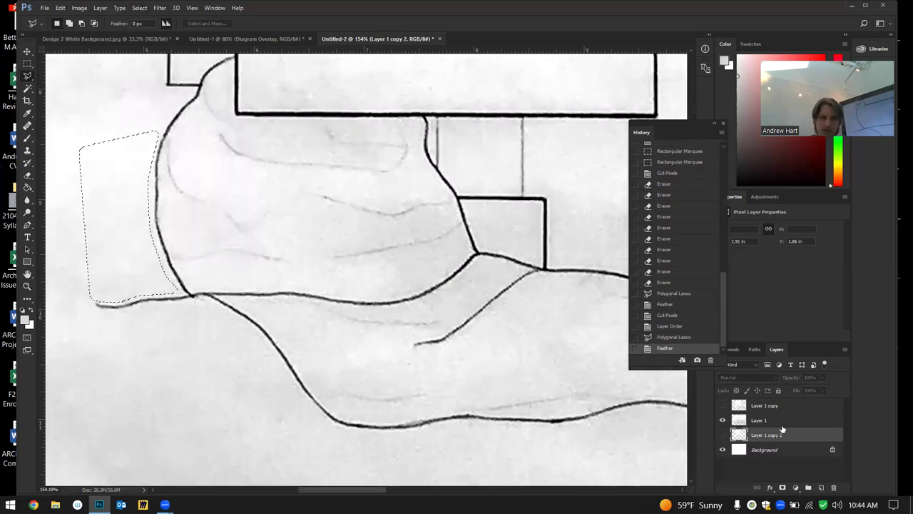
click(812, 421)
key(ctrl+x)
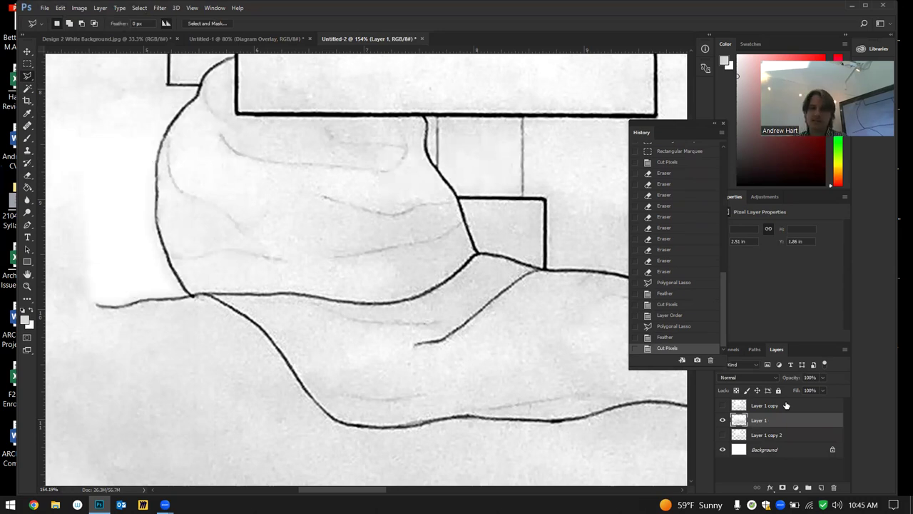
key(ctrl+z)
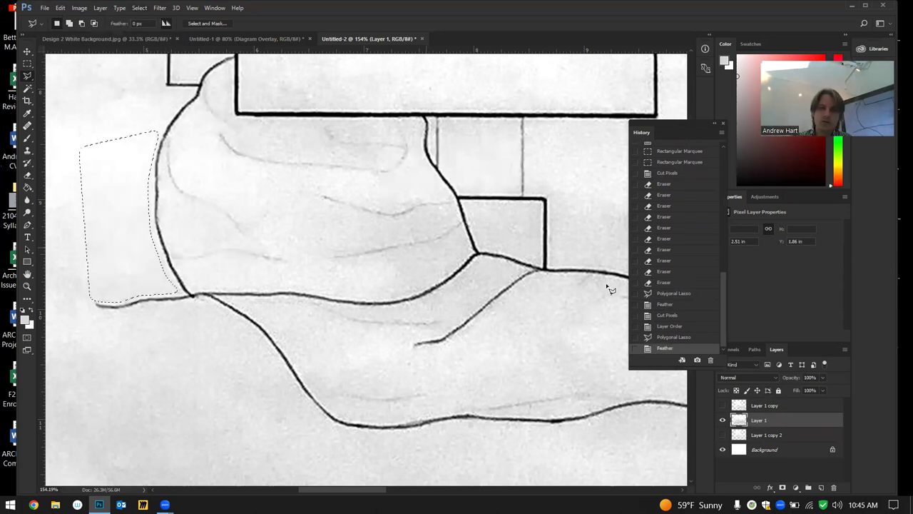
Revert to the unfeathered selection, cut it to white, and hide the grey-wash layer
click(678, 338)
key(ctrl+x)
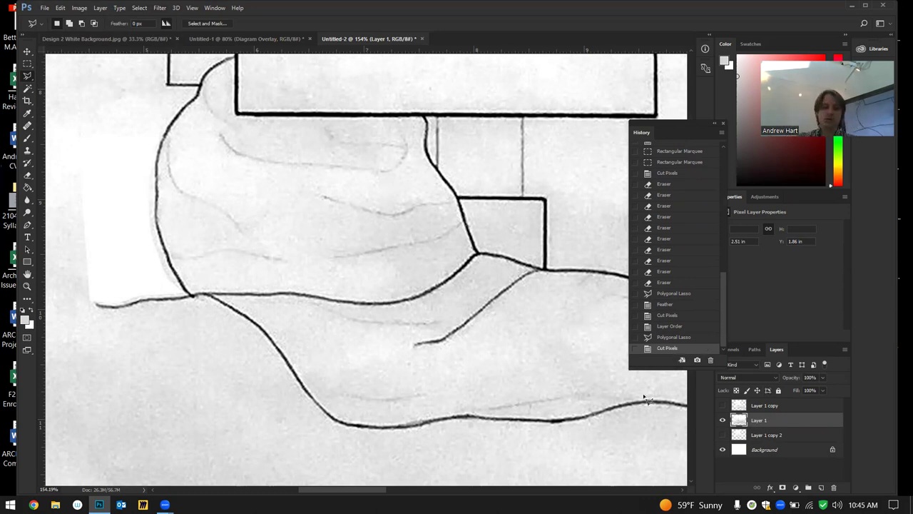
scroll(210, 255, down, 1)
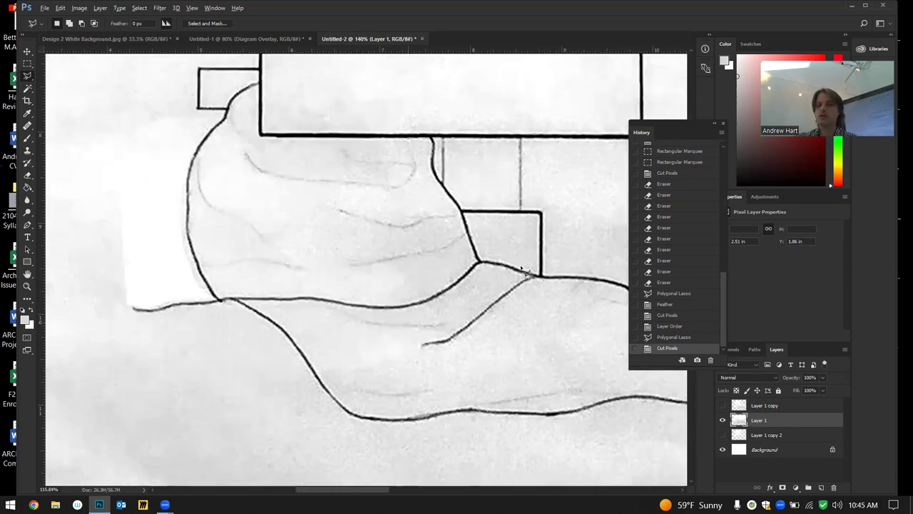
scroll(528, 275, down, 5)
scroll(528, 275, up, 1)
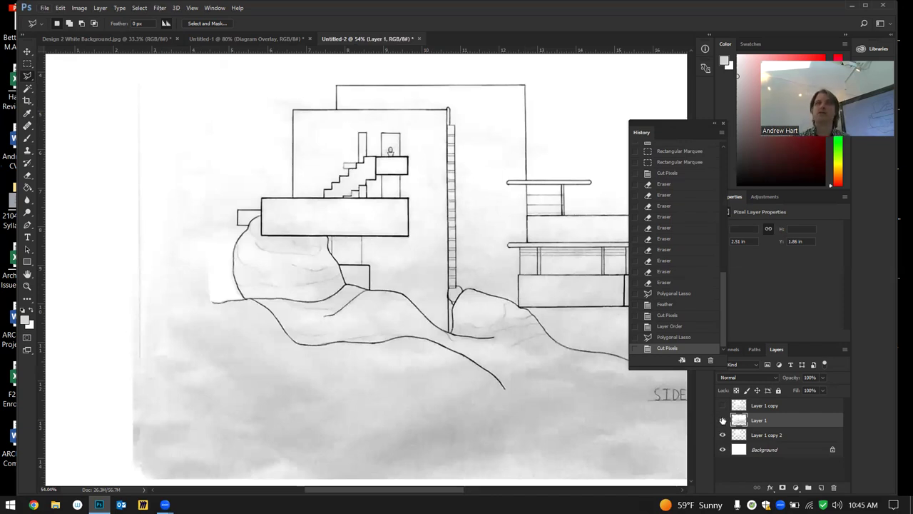
click(722, 421)
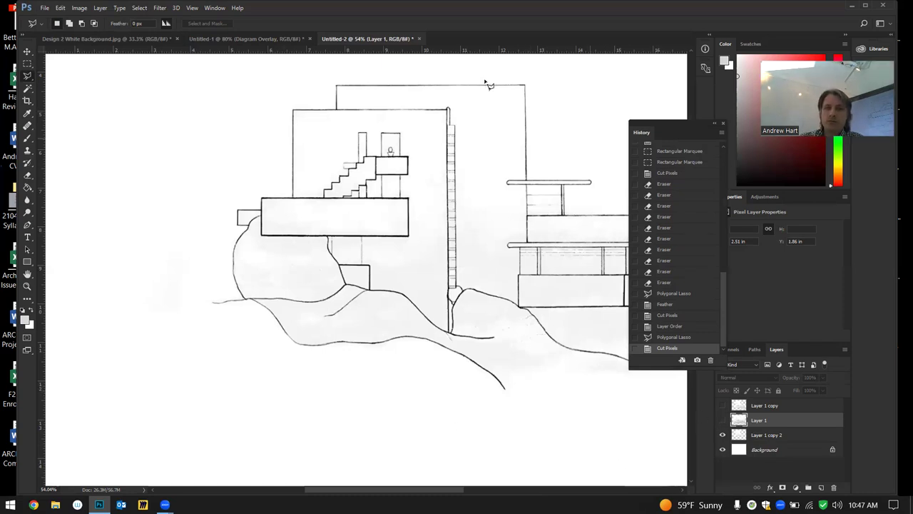
Marquee-select the thin horizontal strip of the Second Floor Plan
click(278, 38)
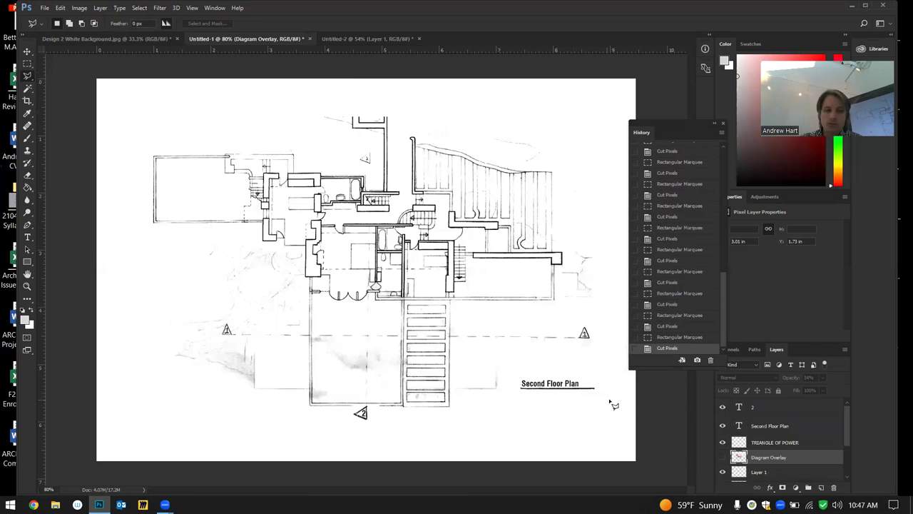
scroll(613, 405, up, 3)
scroll(614, 414, up, 4)
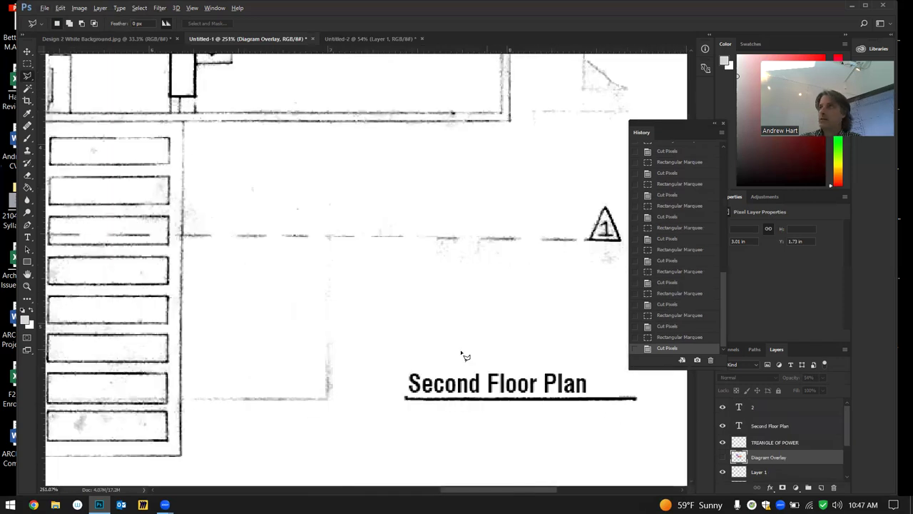
scroll(545, 359, down, 1)
scroll(544, 358, down, 3)
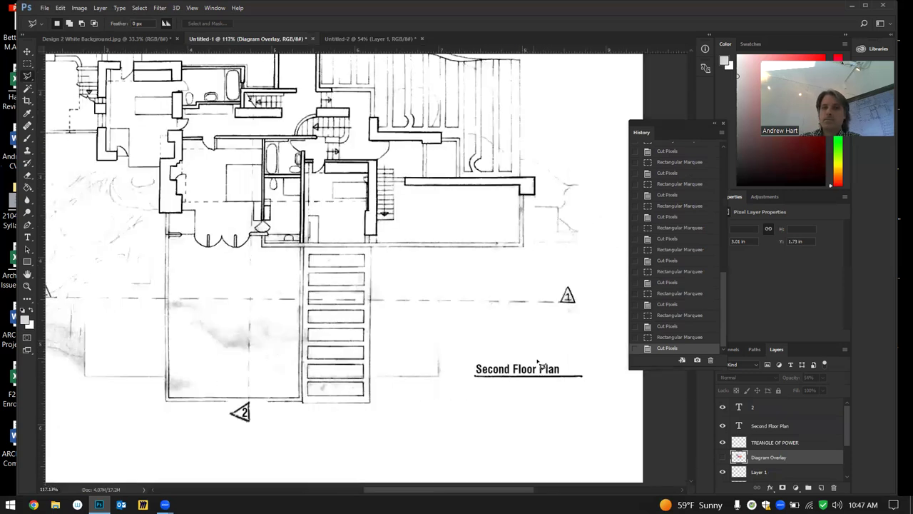
scroll(435, 314, down, 1)
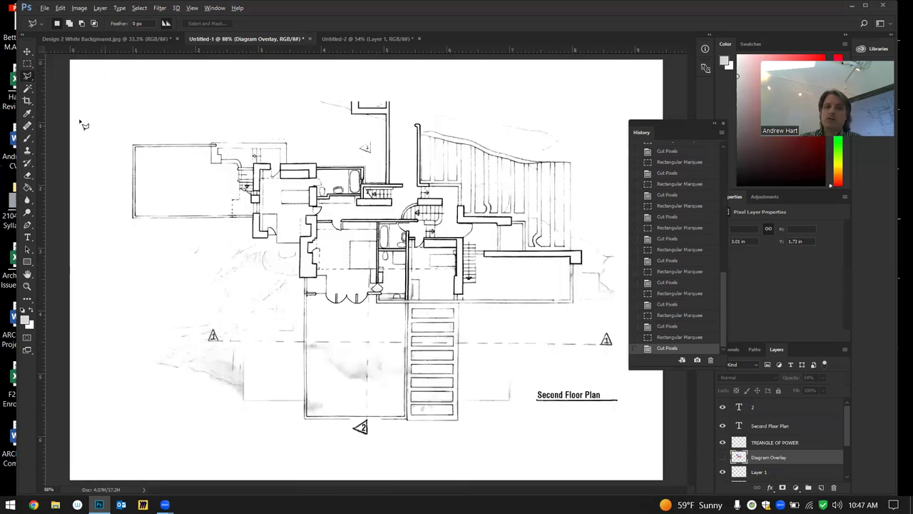
click(28, 65)
drag(580, 297, 371, 304)
Test-paste into the elevation document, undo it, and return to the floor plan
click(343, 39)
key(ctrl+v)
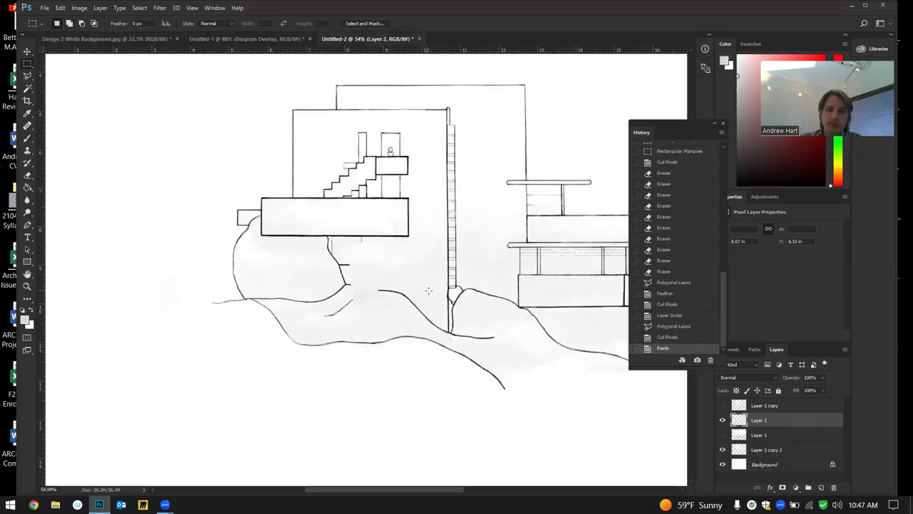
key(ctrl+z)
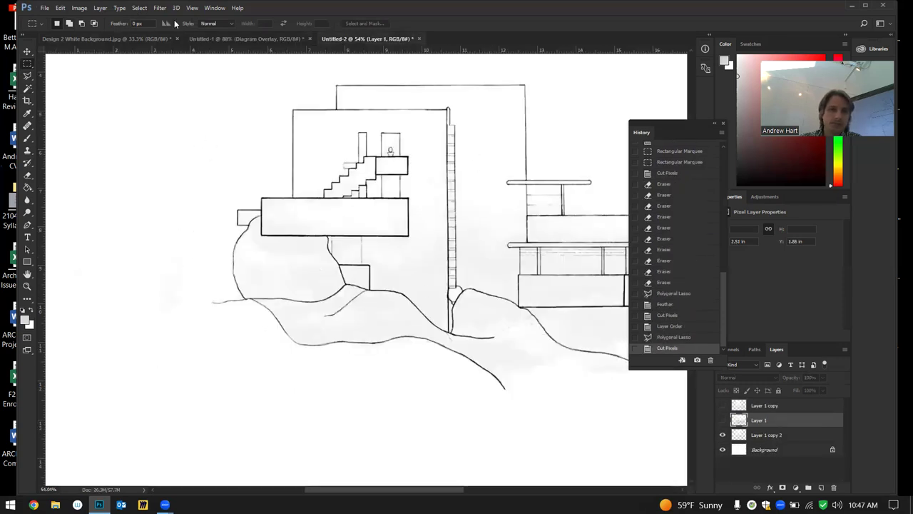
click(229, 39)
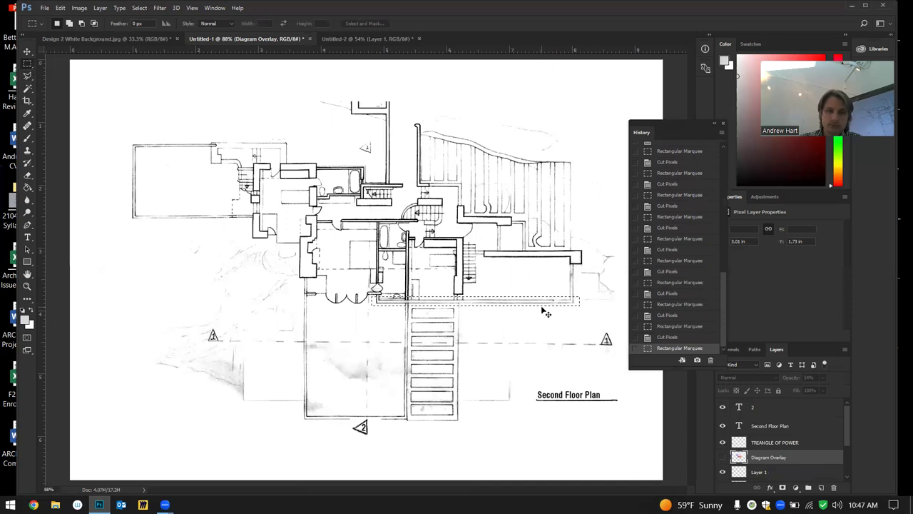
Make Clean Up Time the active layer for the strip selection and check its visibility
scroll(773, 460, down, 3)
click(772, 447)
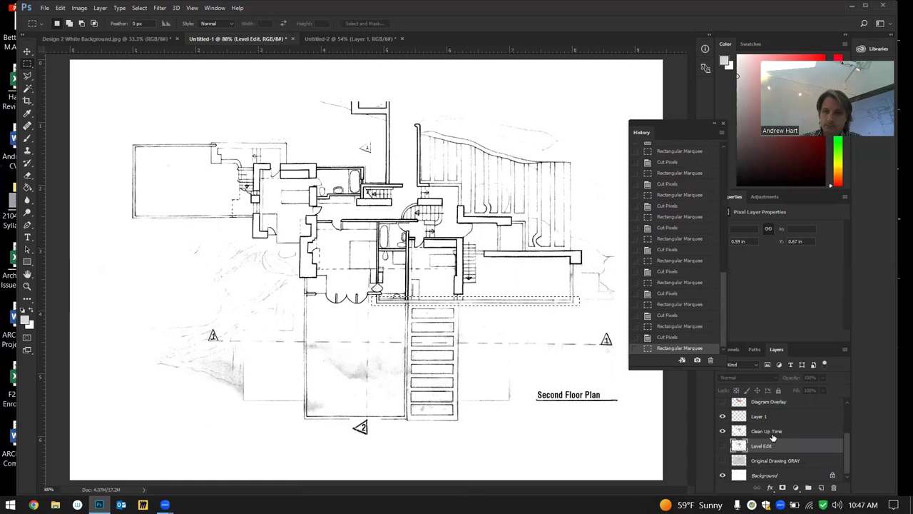
click(772, 432)
click(771, 421)
click(772, 432)
click(723, 431)
click(723, 431)
key(ctrl+x)
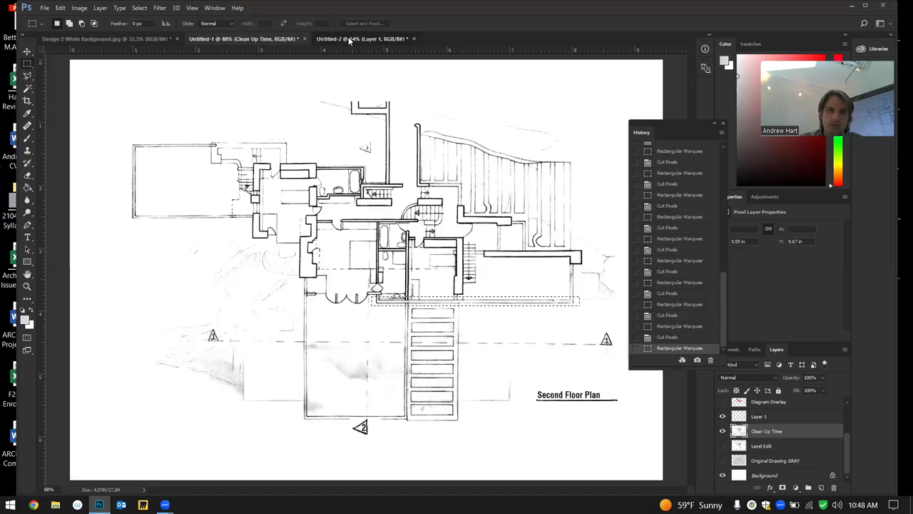
click(362, 38)
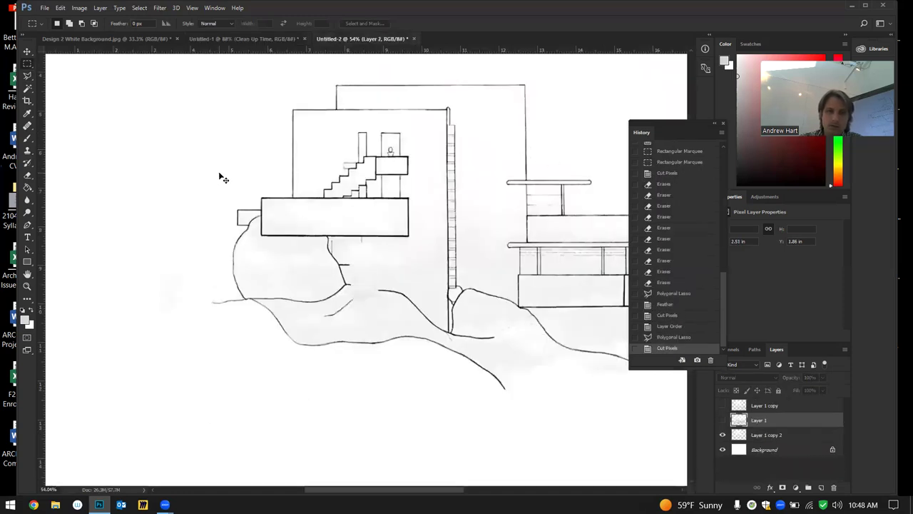
click(242, 39)
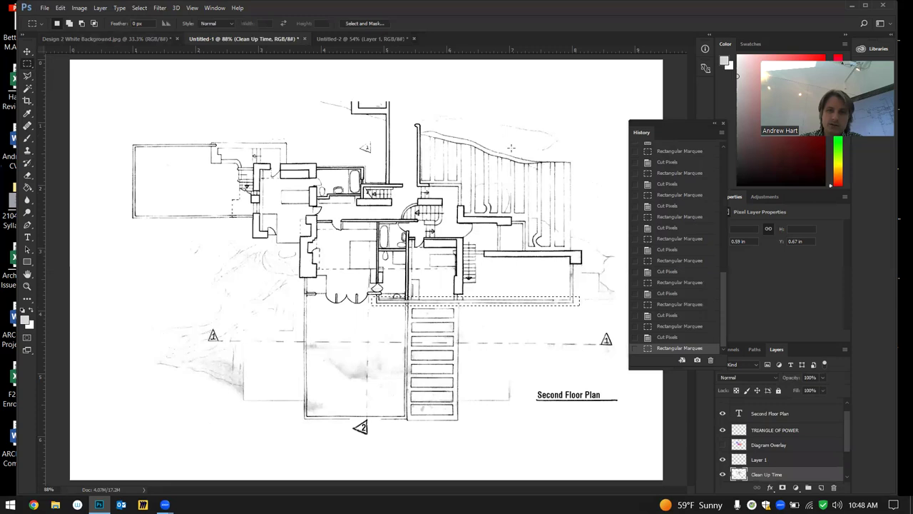
click(61, 9)
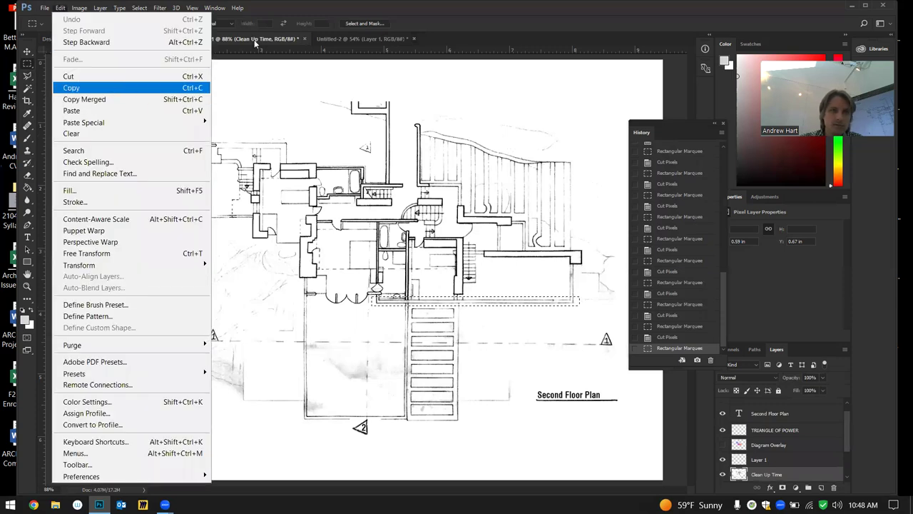
Copy the floor-plan strip and paste it into Untitled-2, moved toward the building
click(111, 87)
click(353, 37)
key(ctrl+v)
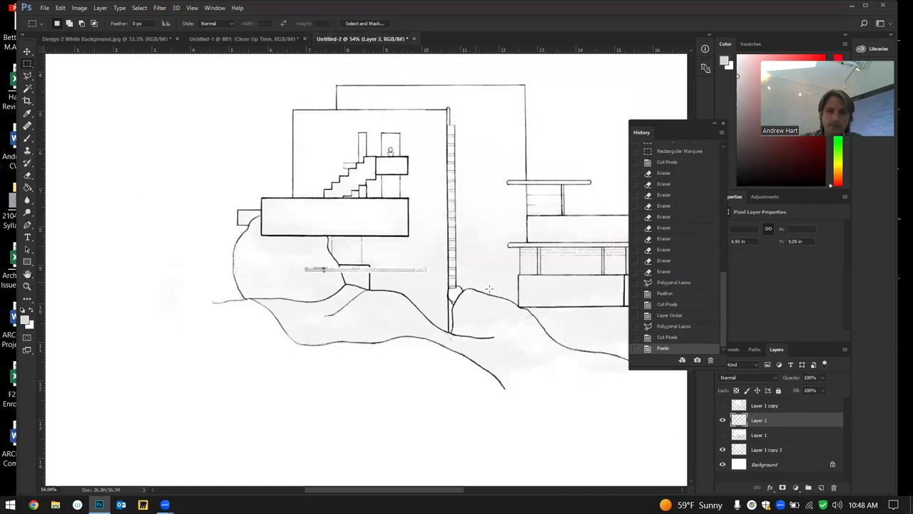
key(v)
drag(352, 272, 202, 192)
Stretch the pasted strip wider over the lower building and apply the transform
key(ctrl+t)
drag(283, 194, 559, 221)
drag(460, 211, 376, 256)
click(26, 51)
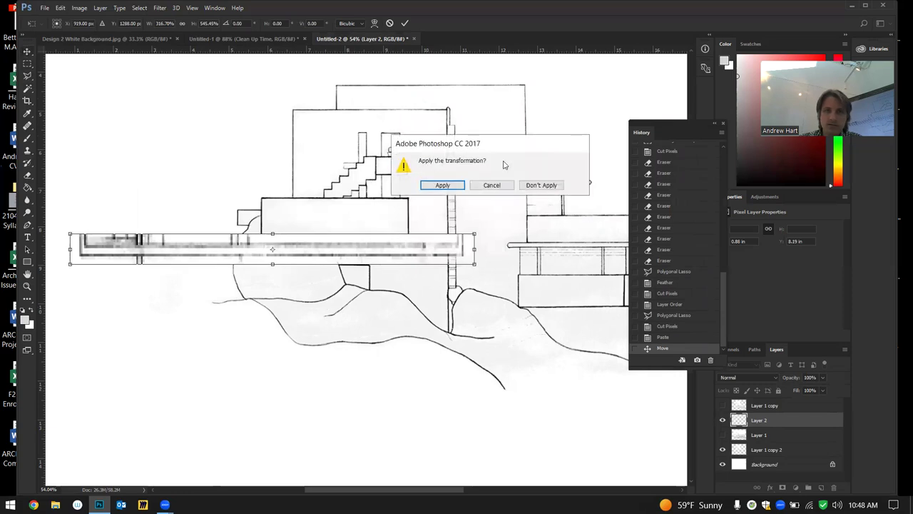
click(442, 184)
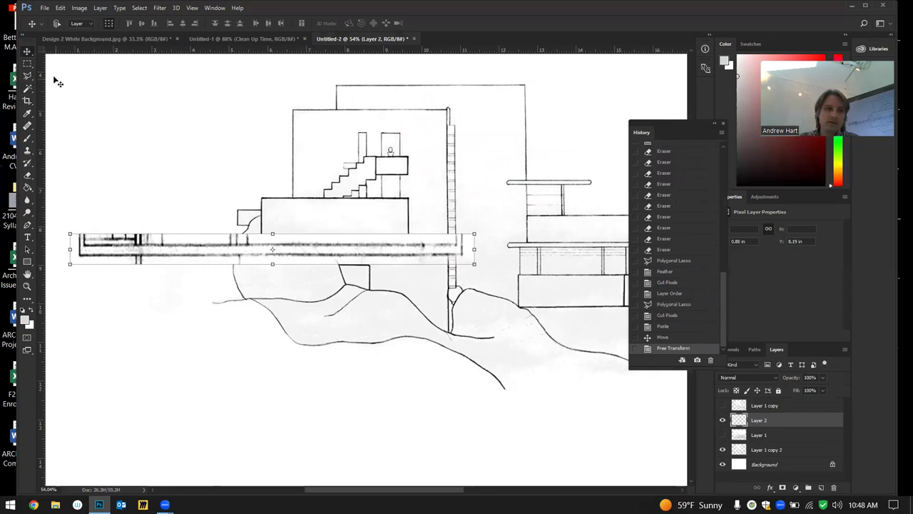
click(28, 77)
Polygonal-lasso the hillside below the house
click(200, 294)
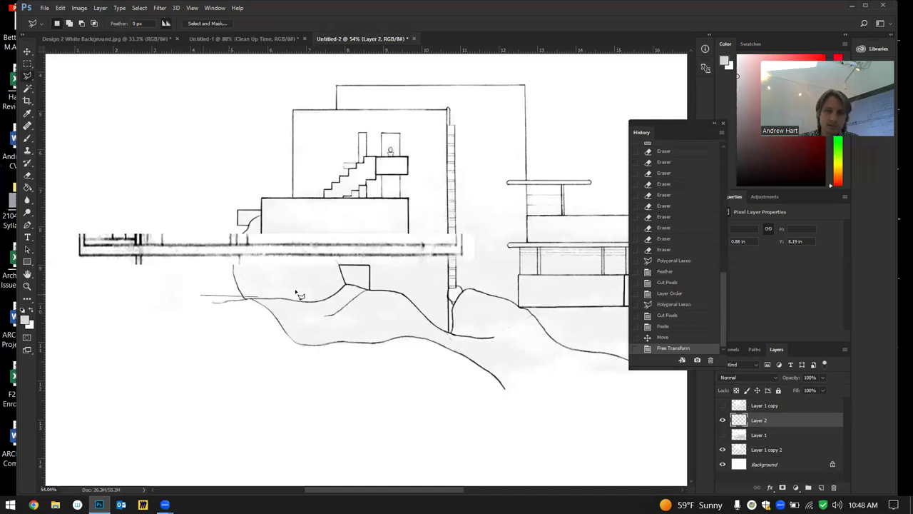
click(371, 274)
click(452, 309)
click(532, 341)
click(536, 385)
click(524, 434)
click(218, 377)
click(170, 317)
click(201, 295)
Copy the hillside from Layer 1 copy, test-paste and undo, and check that layer's visibility
click(765, 437)
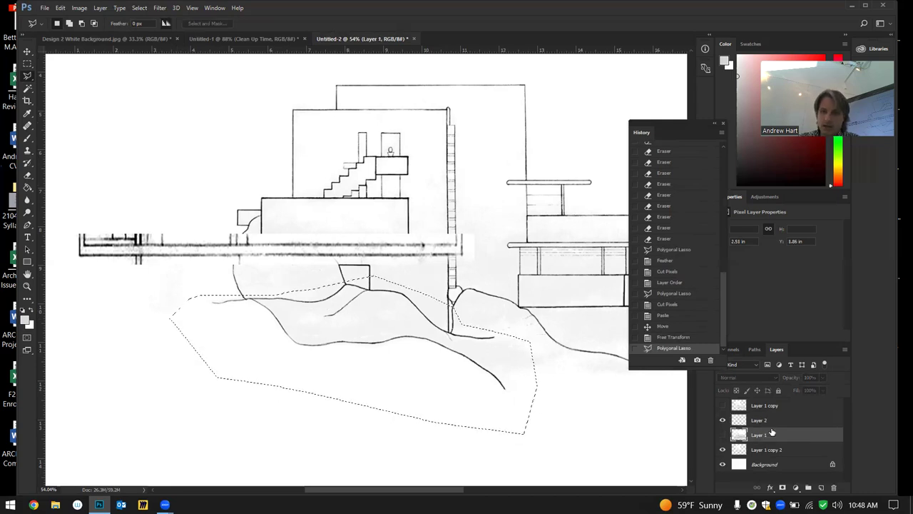
click(780, 412)
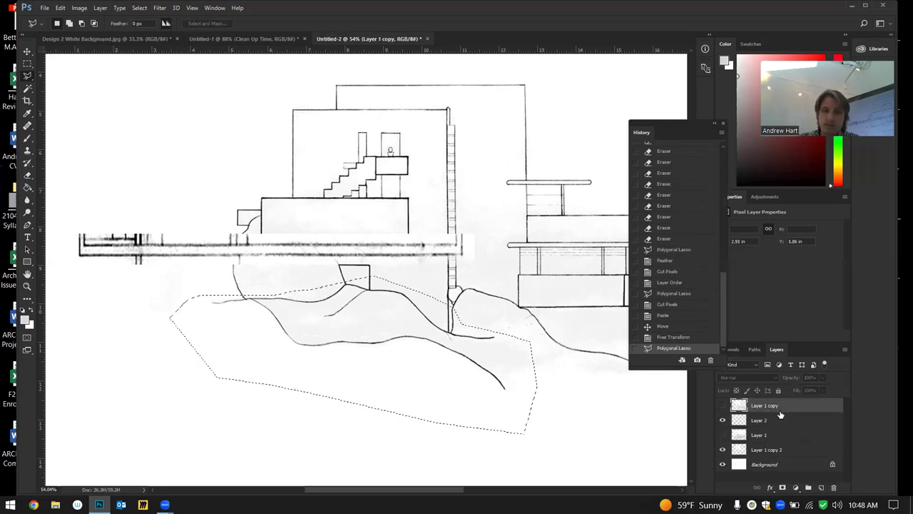
key(ctrl+c)
key(ctrl+v)
key(ctrl+z)
click(723, 405)
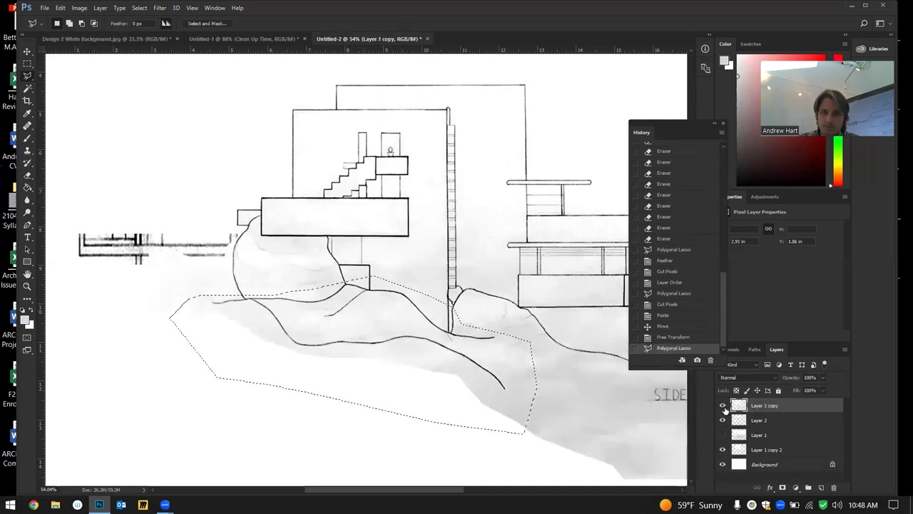
click(723, 405)
Hide the Layer 2 floor-plan strip and paste the hillside from Layer 1 copy 2 as a new layer
click(716, 423)
click(722, 421)
click(722, 421)
click(722, 421)
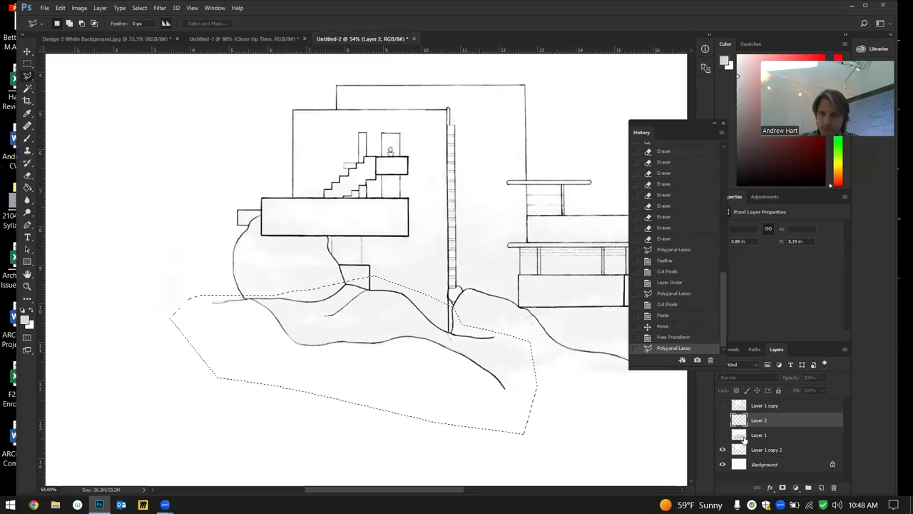
click(778, 449)
key(ctrl+v)
Move and enlarge the duplicated hillside lines with Free Transform, then commit
click(27, 51)
drag(408, 351, 306, 300)
key(ctrl+t)
drag(419, 348, 608, 395)
drag(433, 316, 343, 296)
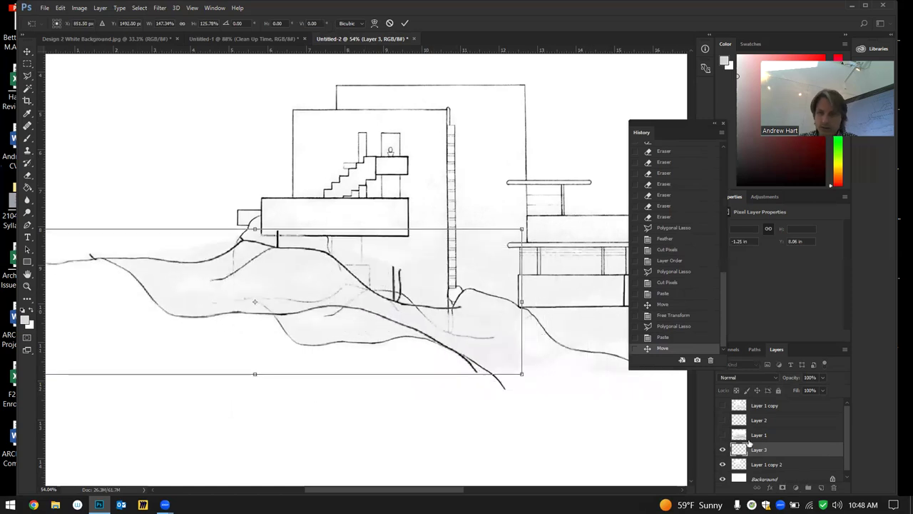
key(Return)
Place Layer 3 beneath Layer 1 copy 2 and shift the hills further up-left
drag(758, 451, 756, 467)
drag(216, 291, 133, 262)
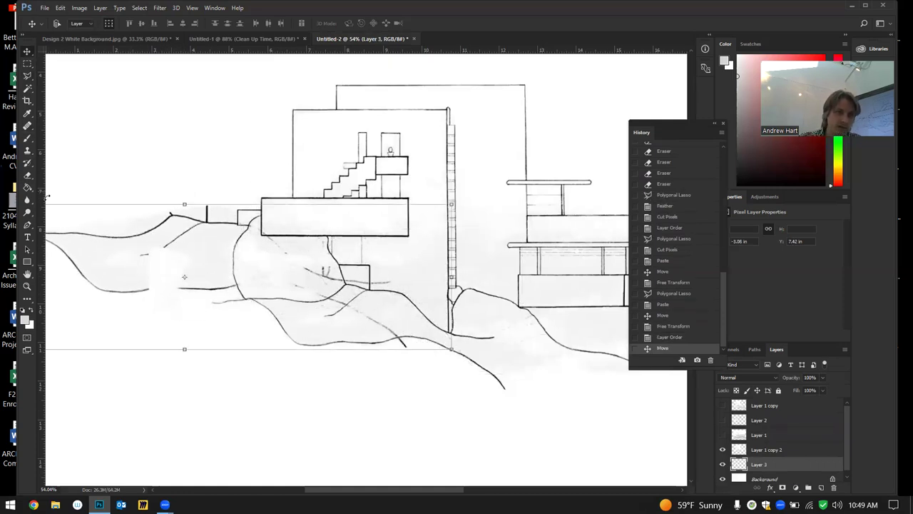
click(27, 125)
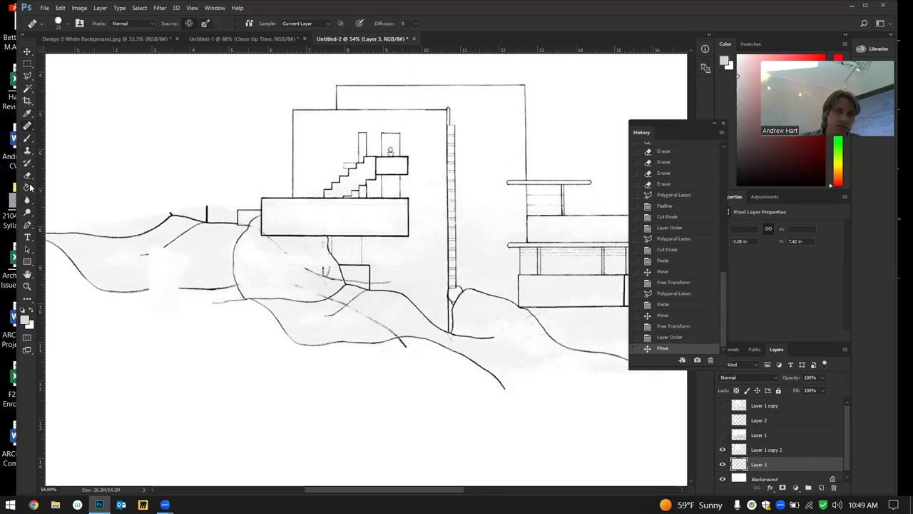
Erase the stray diagonal below the rock and a stray lower-hill mark on Layer 1 copy 2
click(28, 176)
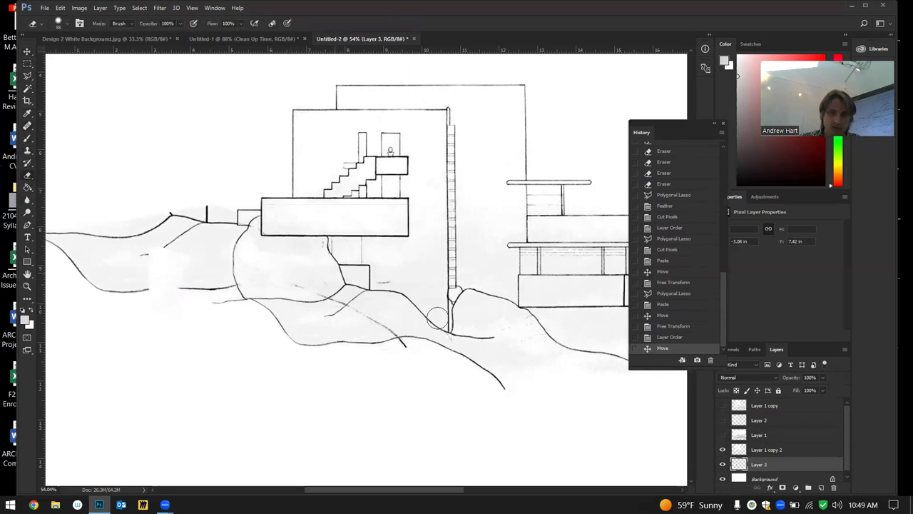
drag(336, 309, 403, 347)
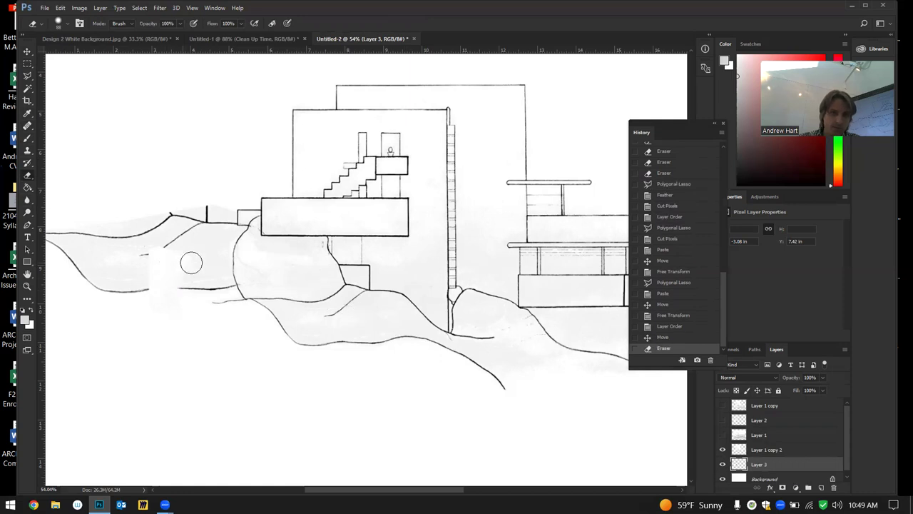
click(769, 451)
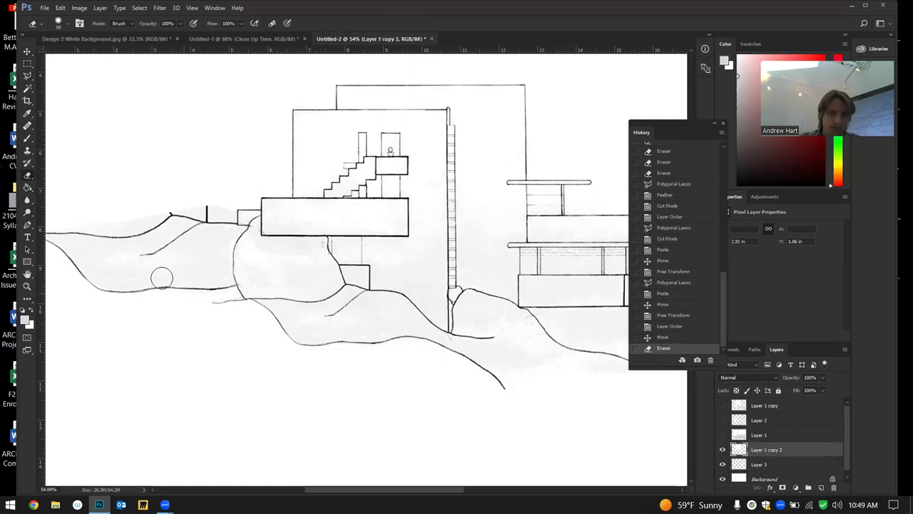
click(225, 293)
scroll(225, 293, down, 4)
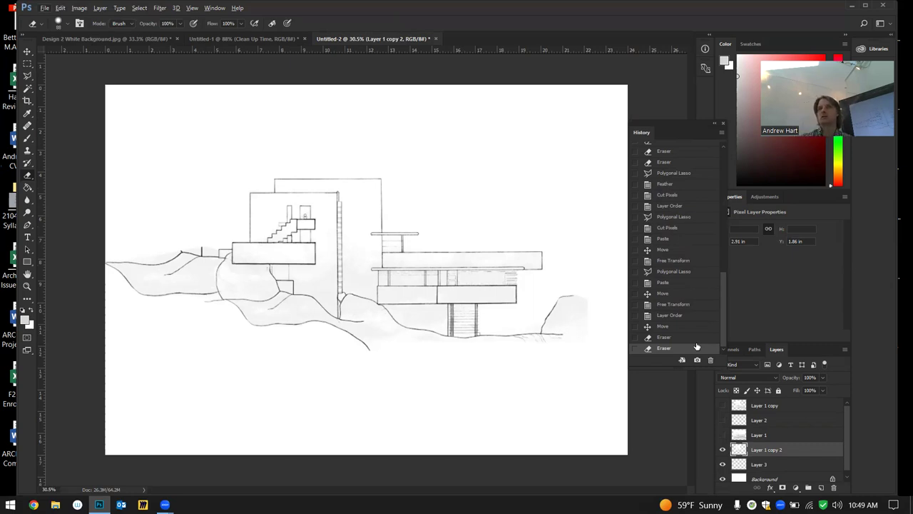
Cancel an accidental transform, compare Layer 1 copy and copy 2 visibility, and select Layer 3
click(27, 52)
drag(169, 238, 170, 239)
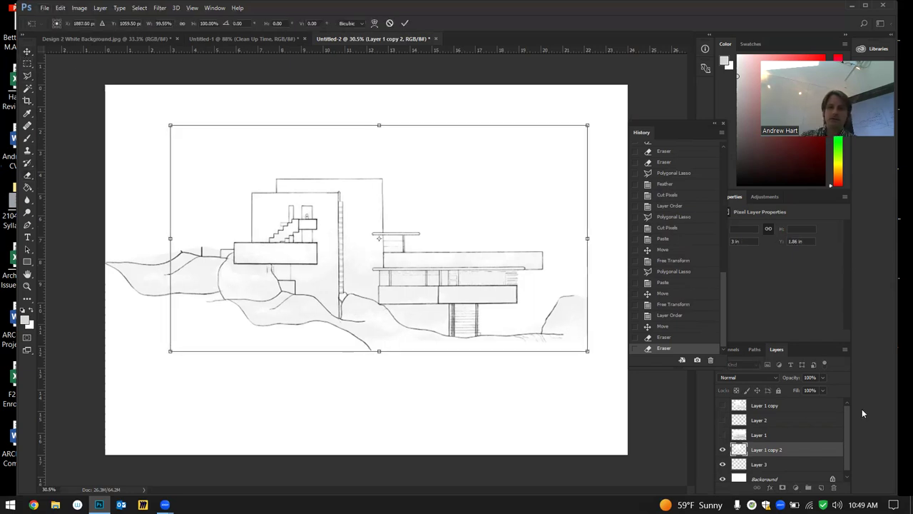
key(Escape)
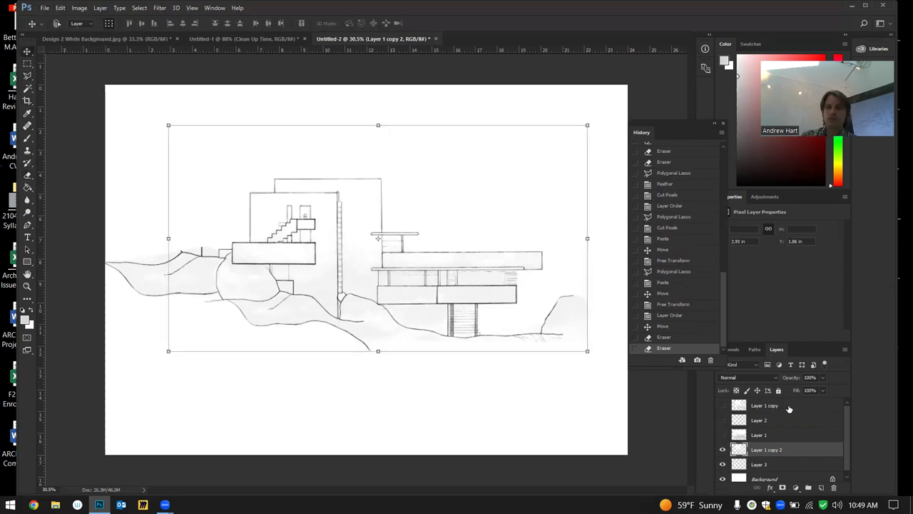
click(757, 412)
click(723, 406)
click(723, 406)
click(723, 449)
click(723, 449)
click(759, 464)
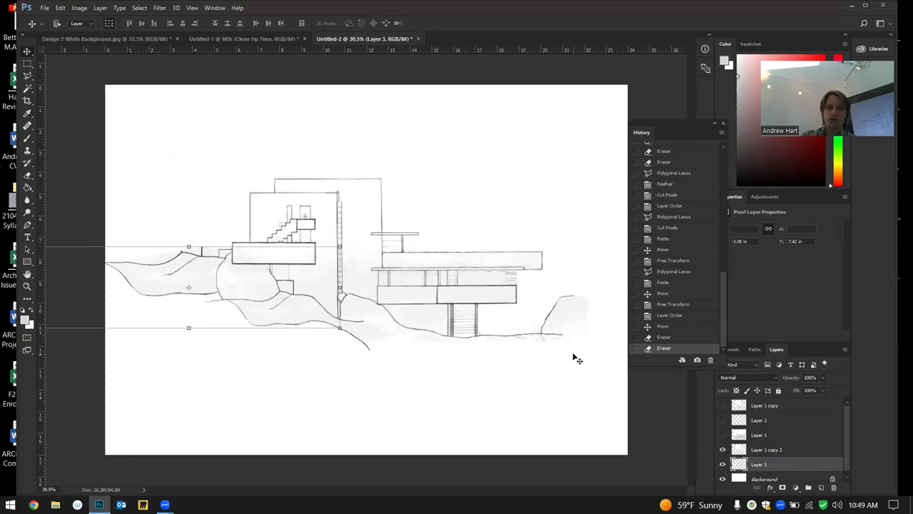
Squash, flip and stretch the Layer 3 hills upward, move them down, and apply
mouse_move(190, 244)
mouse_down()
mouse_move(195, 271)
mouse_move(190, 262)
mouse_up()
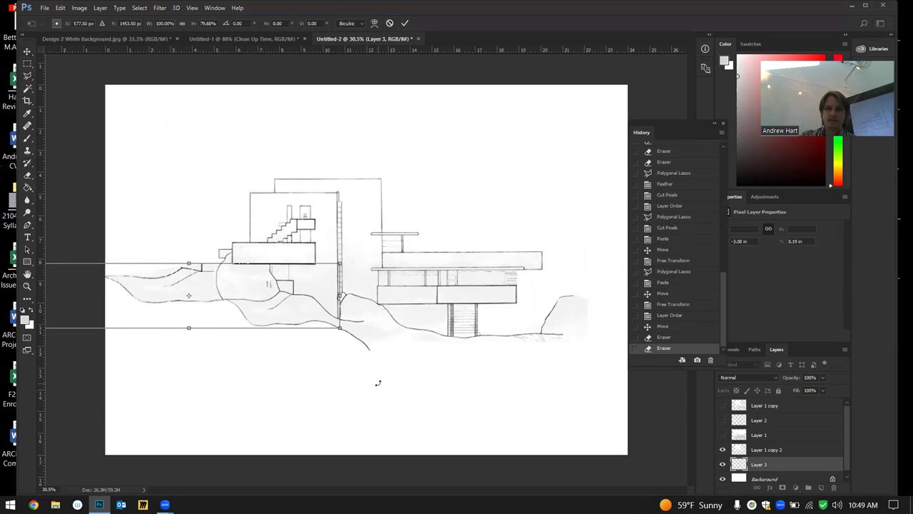
key(Return)
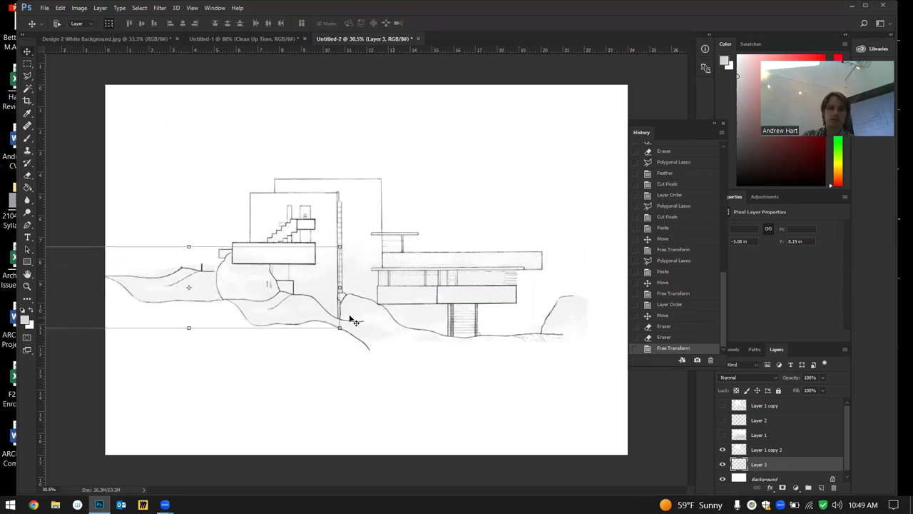
drag(341, 330, 374, 164)
drag(200, 245, 185, 292)
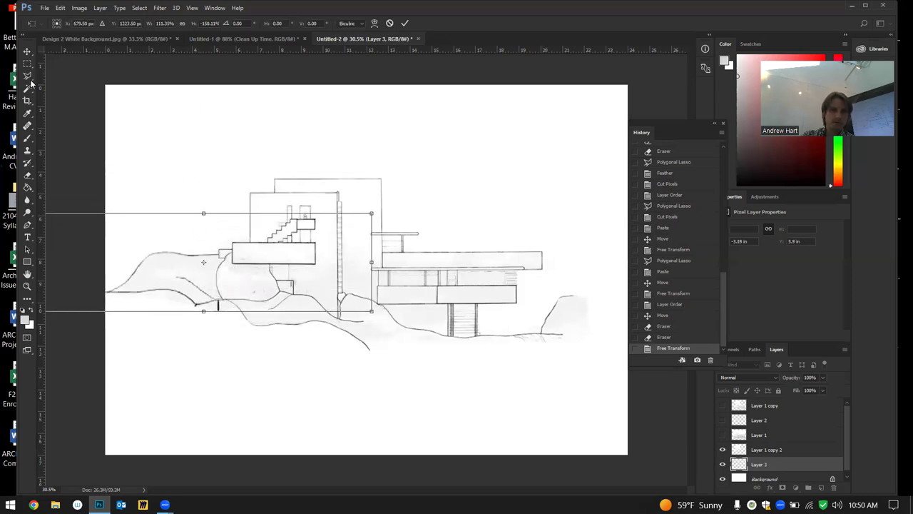
click(32, 53)
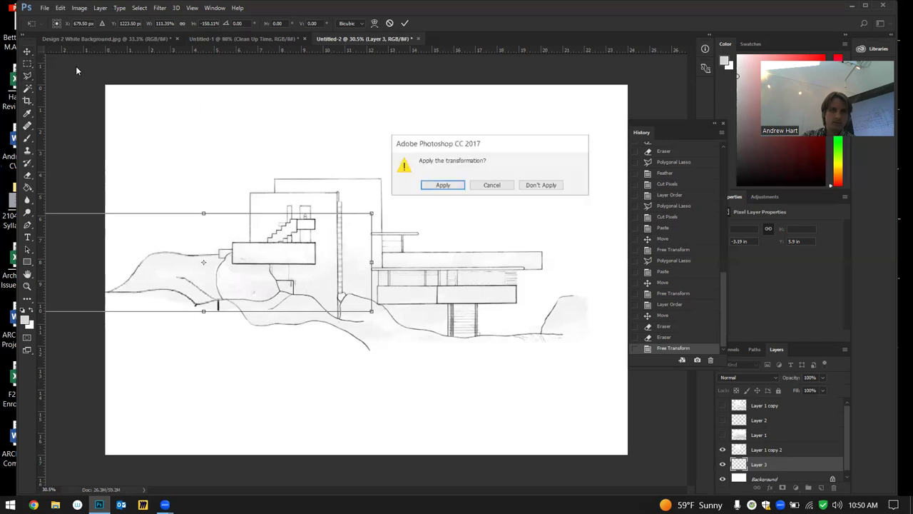
click(443, 186)
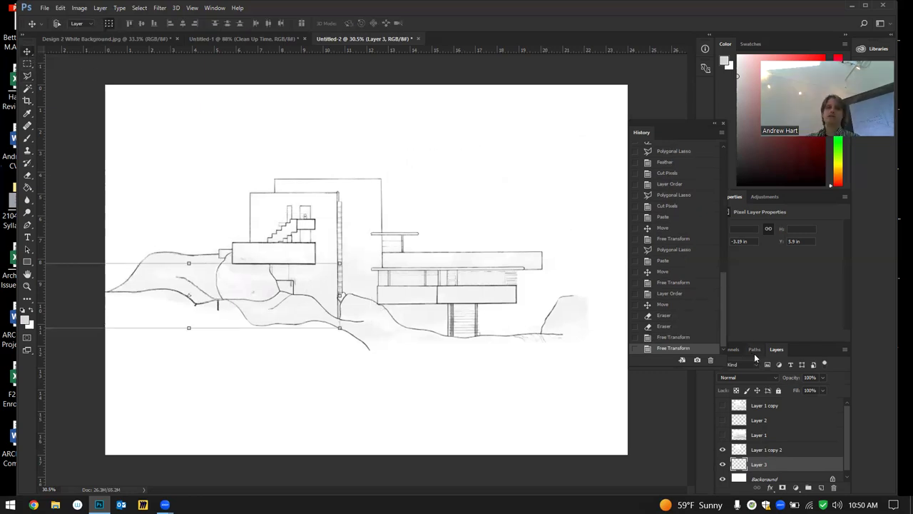
key(m)
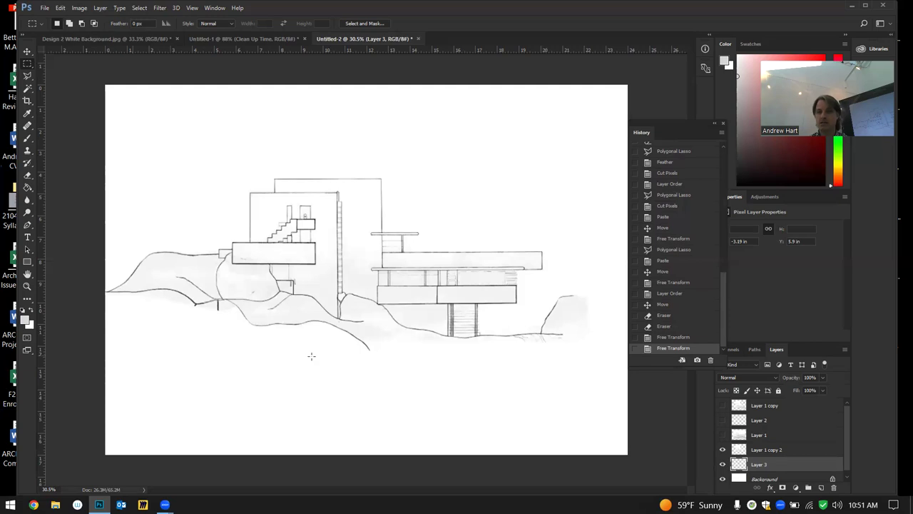
click(722, 434)
click(723, 420)
click(723, 405)
click(723, 406)
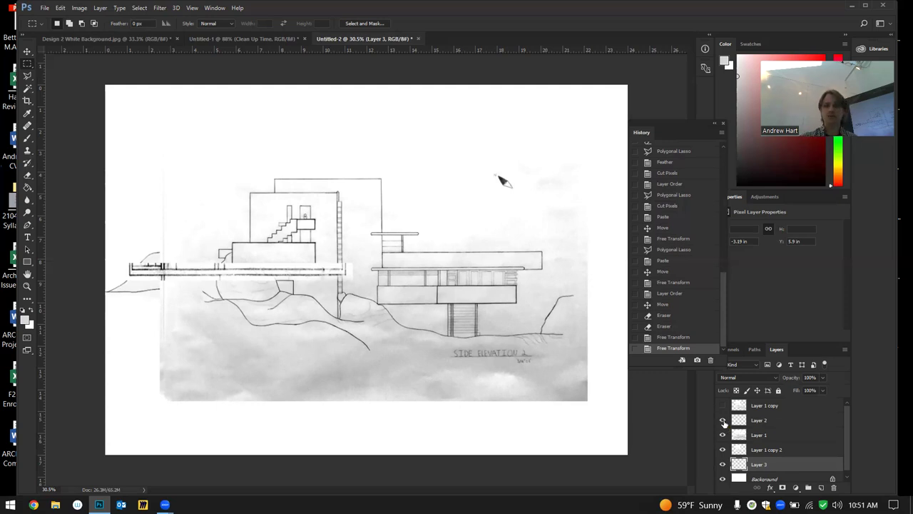
click(725, 422)
click(723, 450)
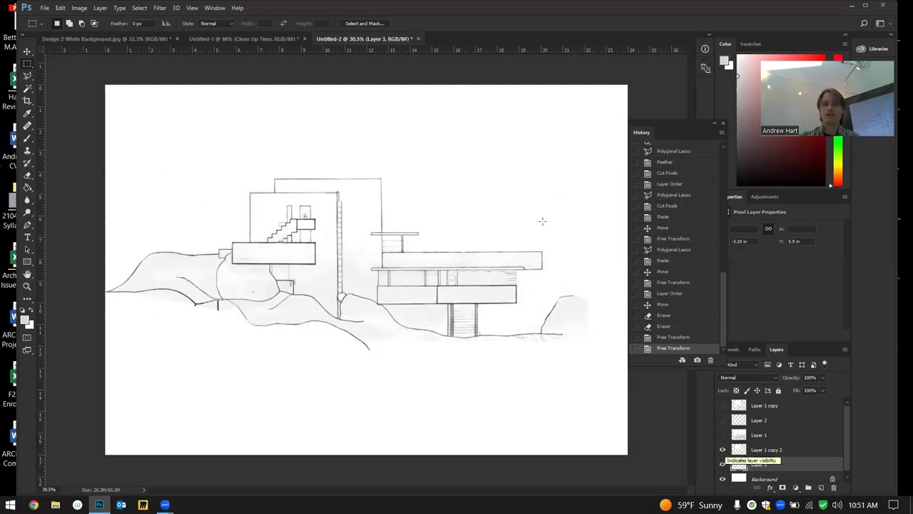
Choose File > Save As for the Untitled-2 elevation document
click(43, 8)
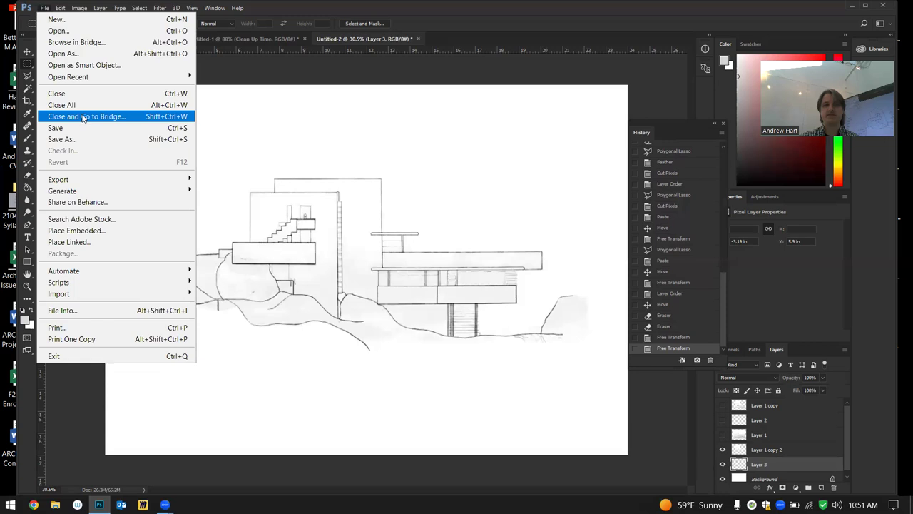
click(87, 141)
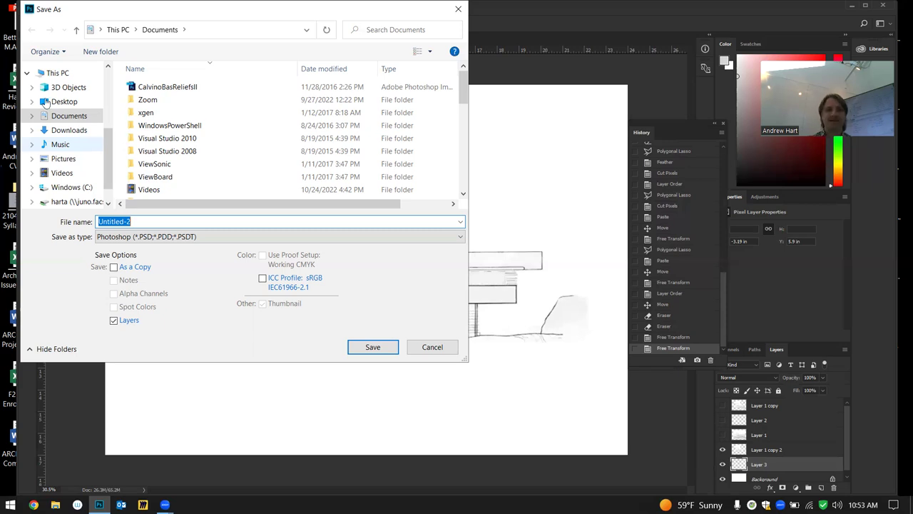
Centre the Save As dialog and enter a dated Photoshop example file name with the author's name
drag(112, 19, 232, 71)
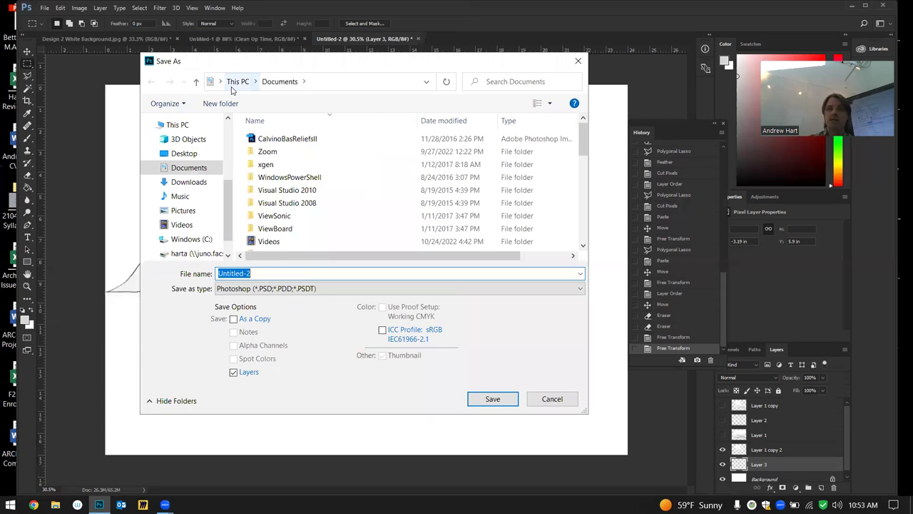
text(22)
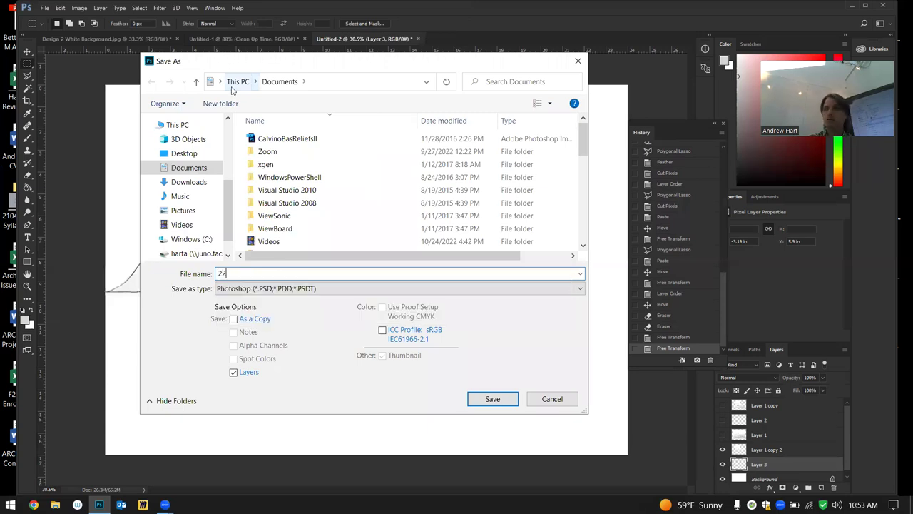
text(11)
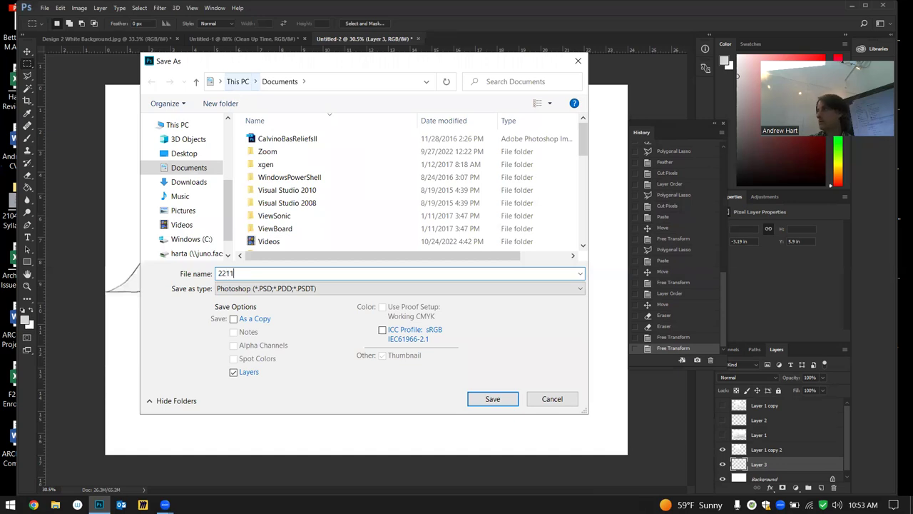
text(03)
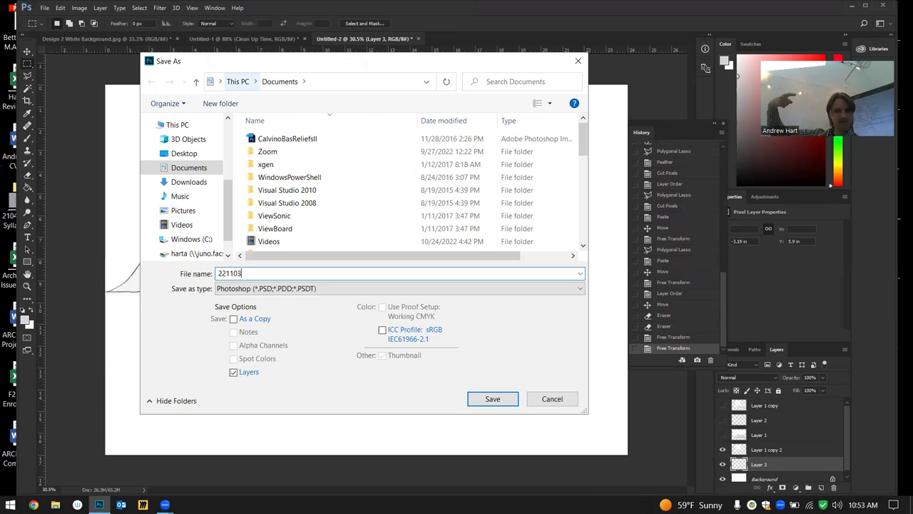
text(HartAnd)
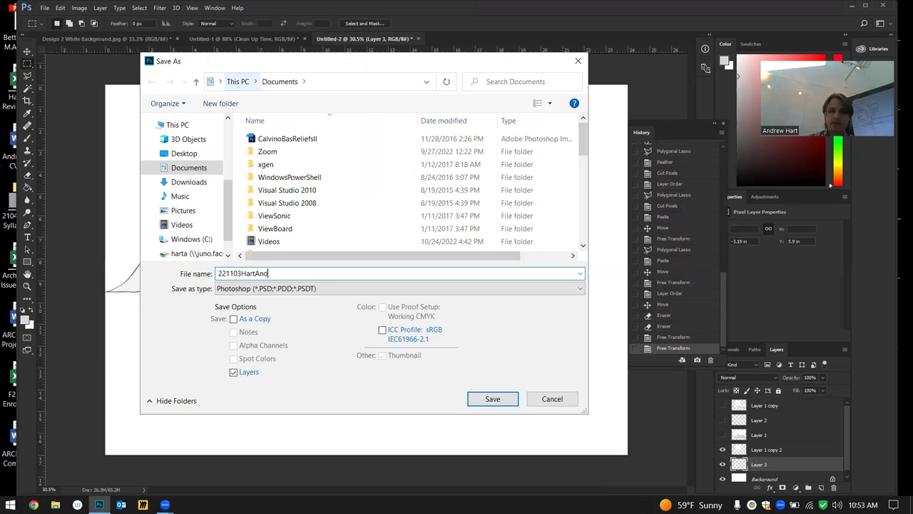
text(rewPhotoshop example)
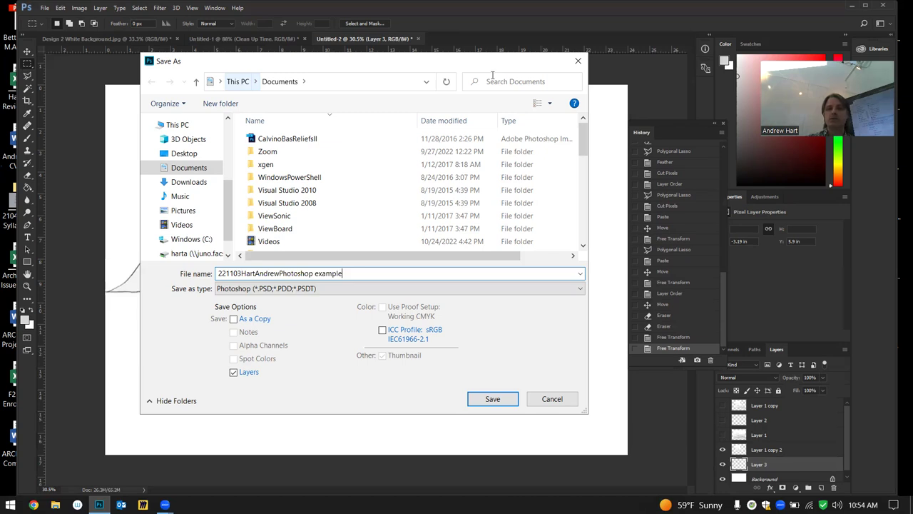
click(554, 399)
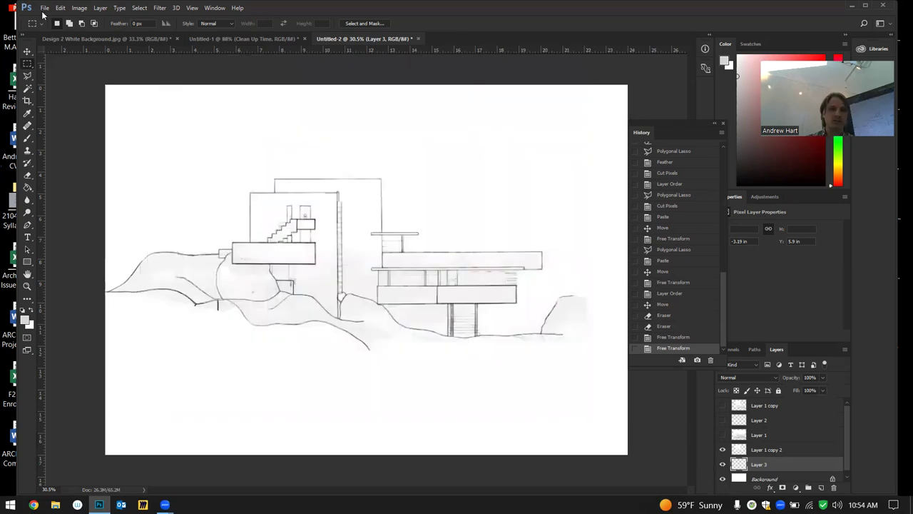
click(44, 8)
click(488, 229)
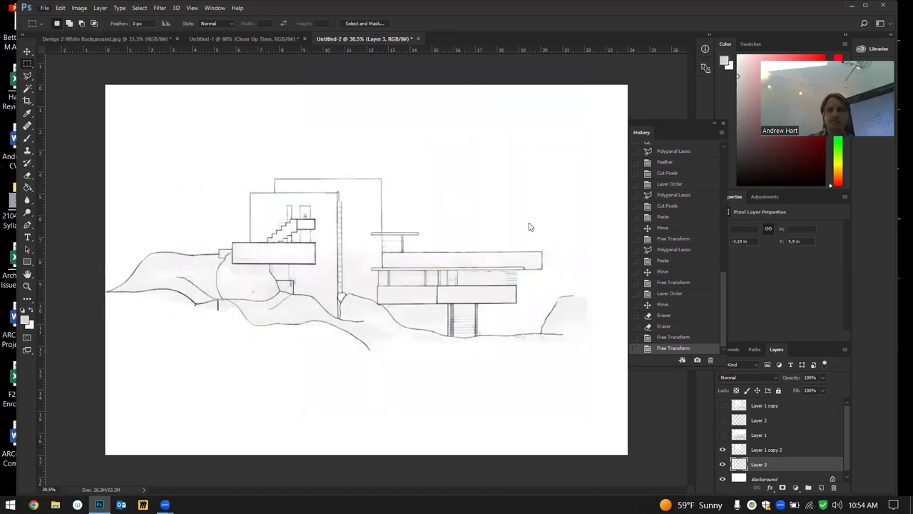
key(ctrl+o)
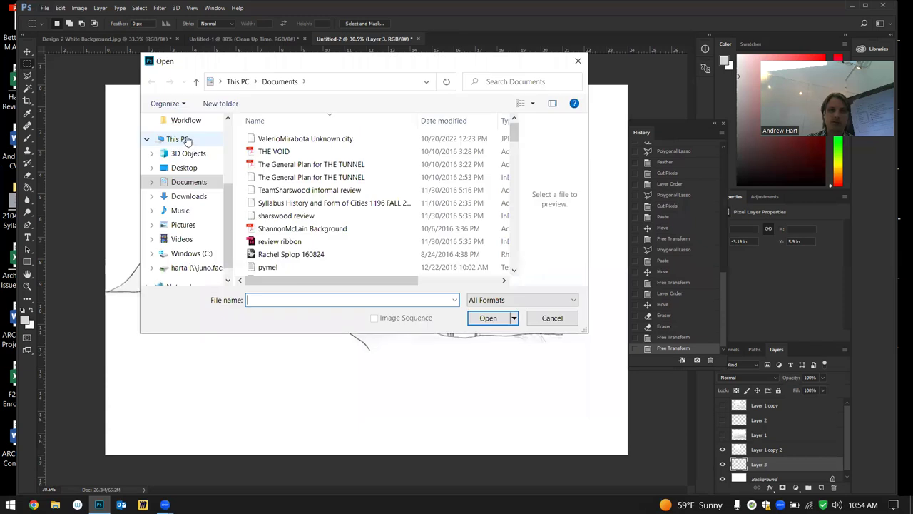
click(495, 83)
text(19)
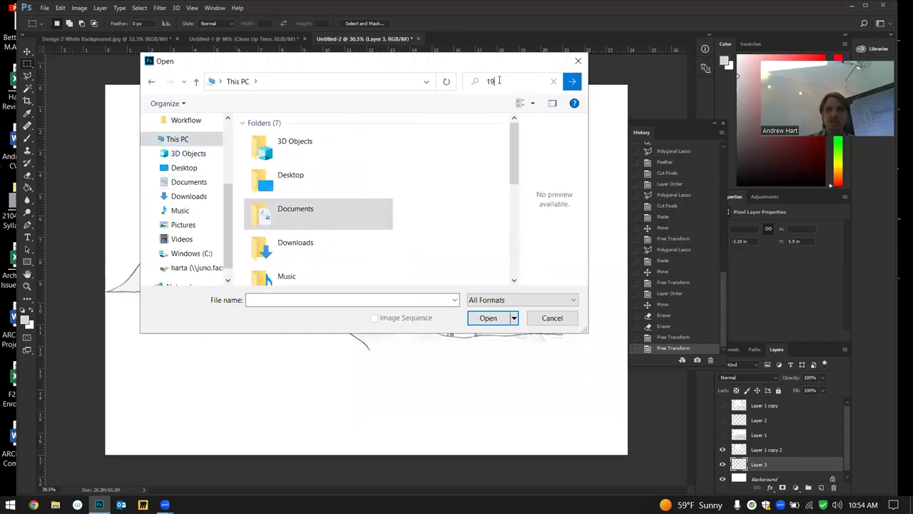
text(11)
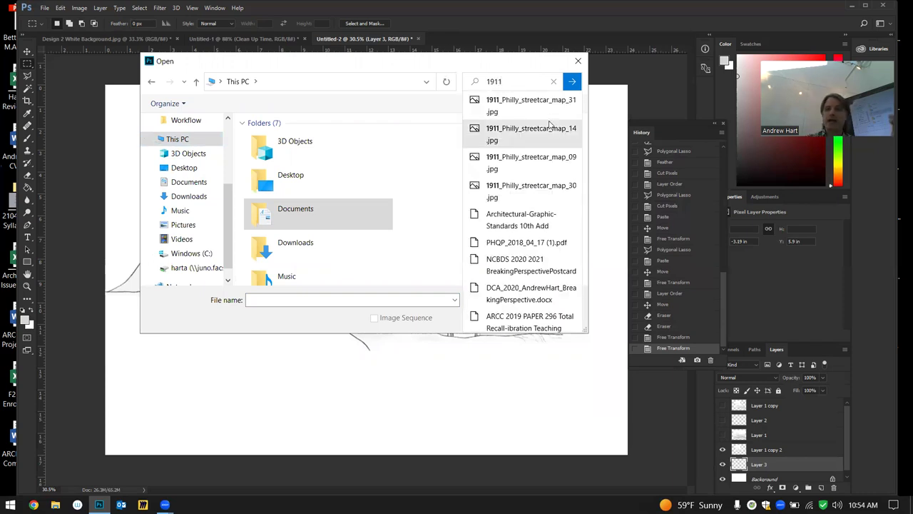
click(533, 201)
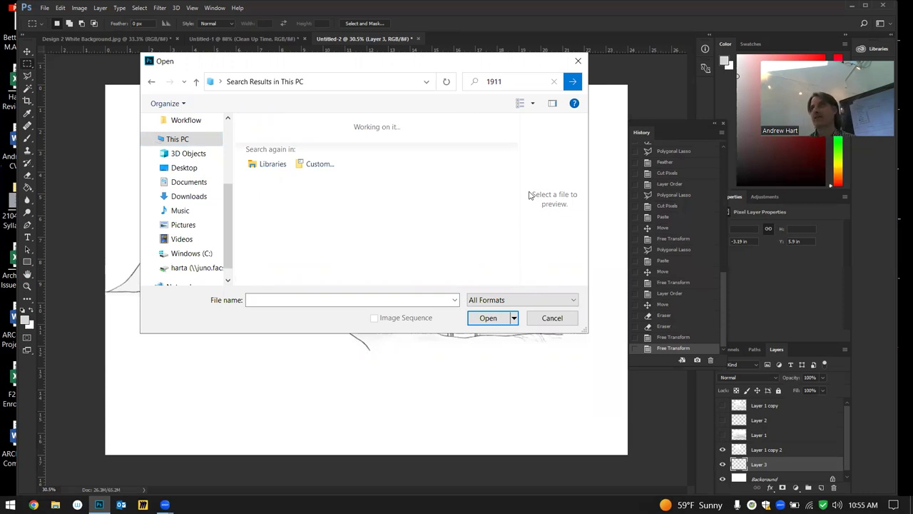
click(572, 319)
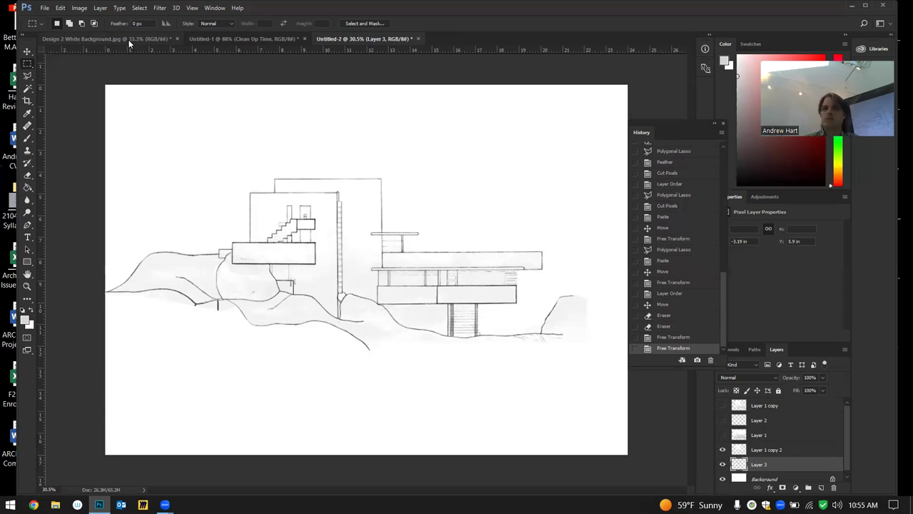
Save the drawing as a layered PSD in Documents, named with the date 221103 and the author's name
click(44, 8)
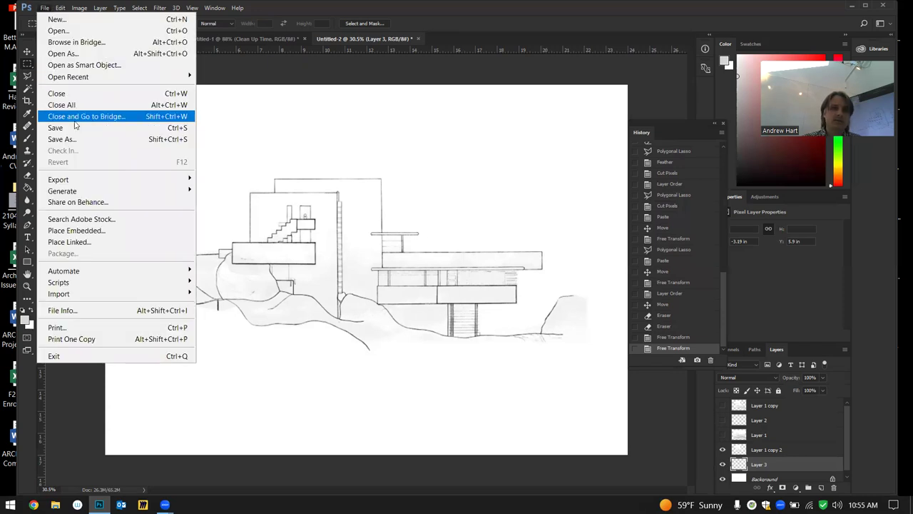
click(79, 140)
text(221103HartAndrewPhotoshopExmaple)
key(BackSpace)
key(BackSpace)
key(BackSpace)
key(BackSpace)
key(BackSpace)
text(ample)
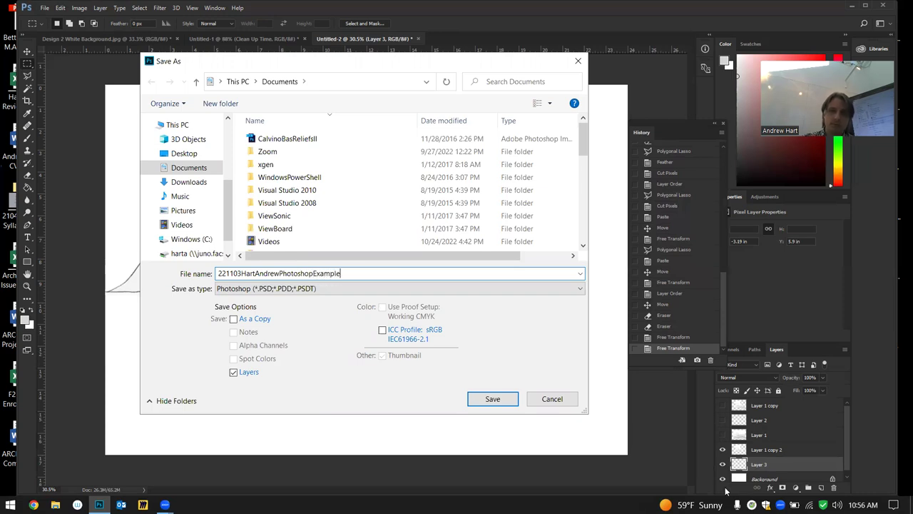
click(509, 401)
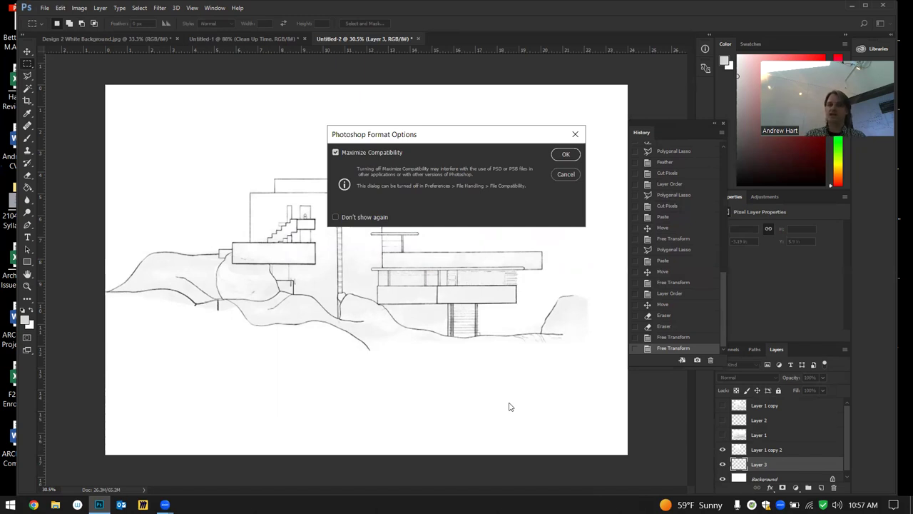
Keep Maximize Compatibility to finish the PSD save, then return to the Untitled-1 floor plan
click(573, 155)
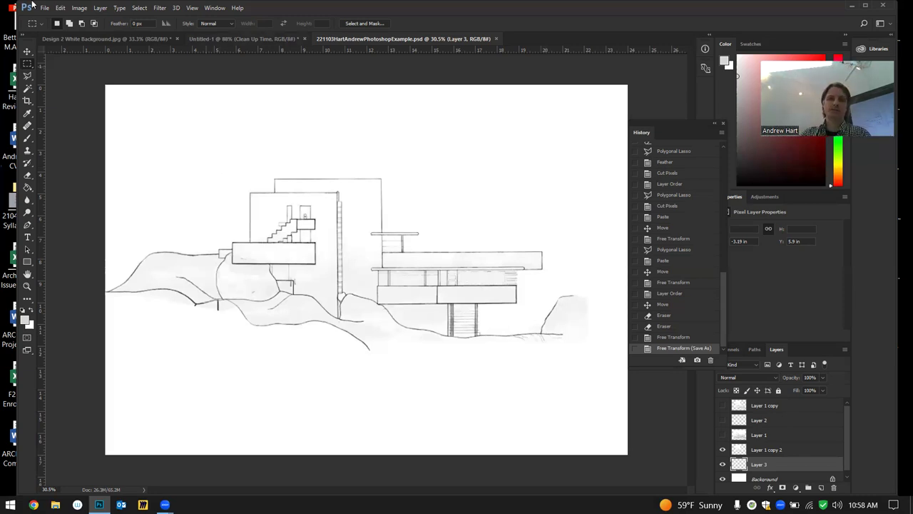
click(203, 39)
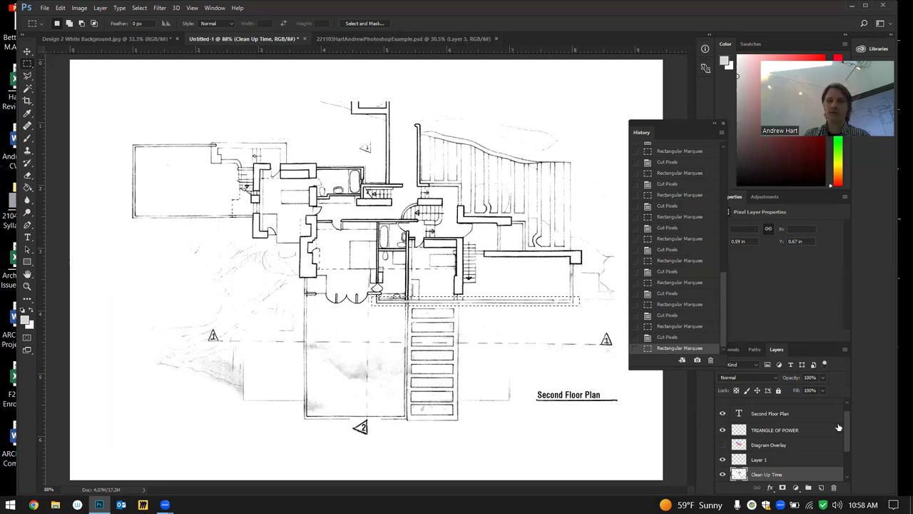
Hide the Second Floor Plan, TRIANGLE OF POWER, Layer 1 and Background layers, leaving Clean Up Time alone
drag(723, 460, 722, 412)
scroll(755, 443, down, 3)
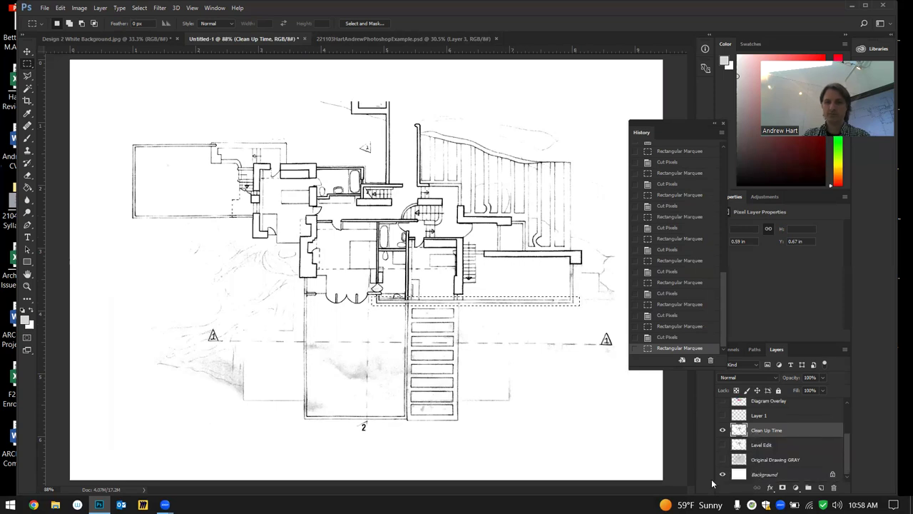
click(723, 475)
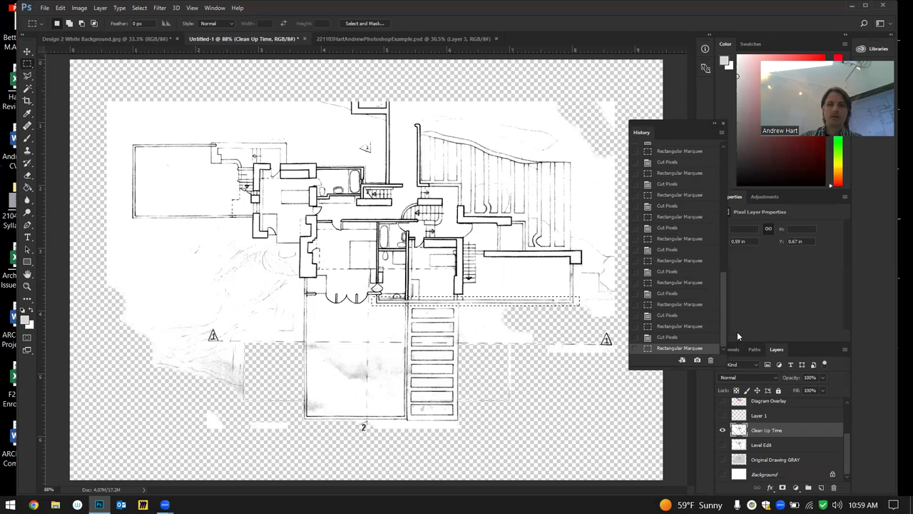
With the Magic Wand active, clear the existing selection on the canvas
click(28, 88)
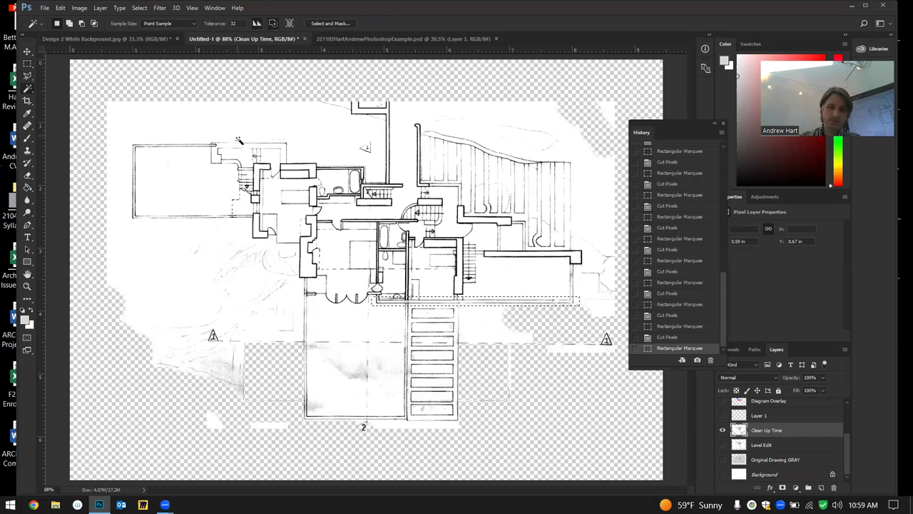
right_click(274, 126)
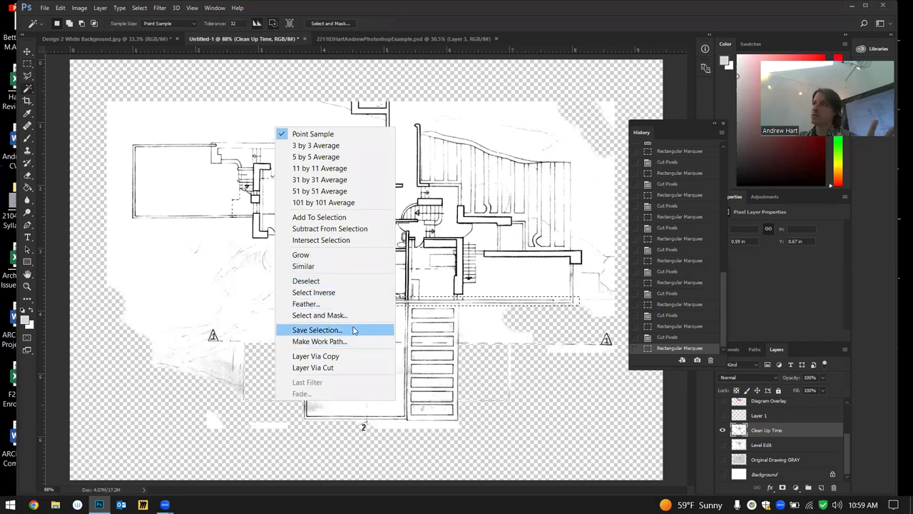
click(339, 294)
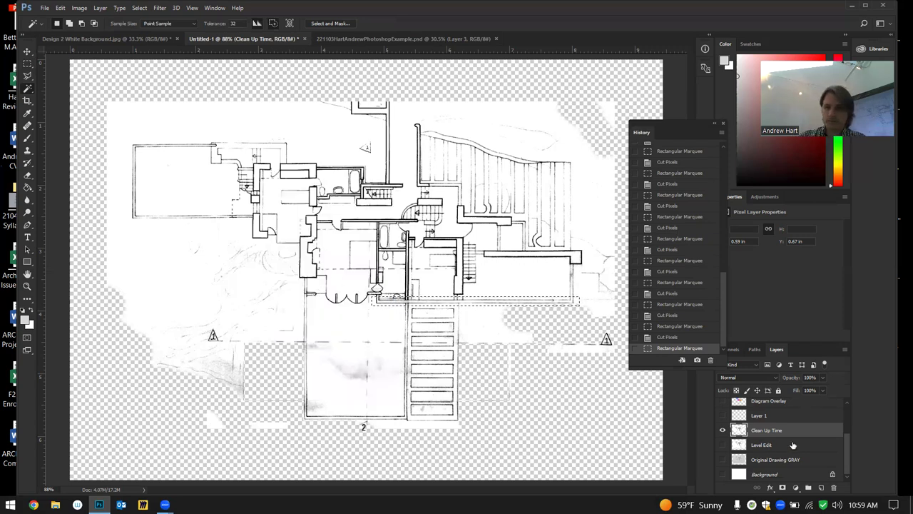
right_click(354, 158)
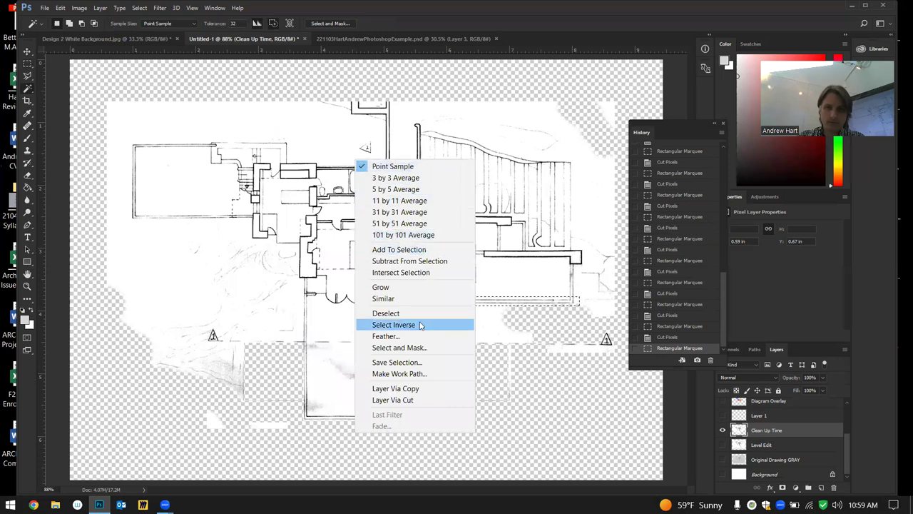
click(386, 312)
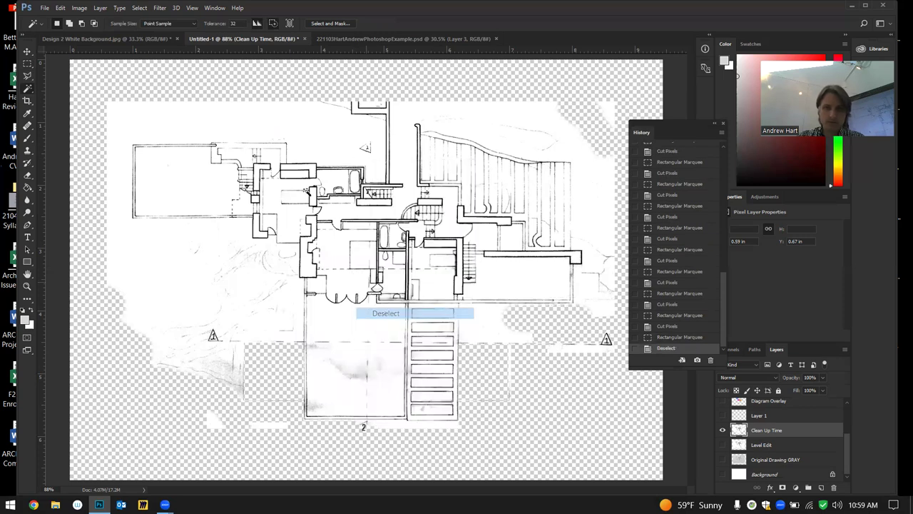
Select the sampled colour range, invert it and cut it from the Clean Up Time layer
right_click(311, 142)
click(348, 246)
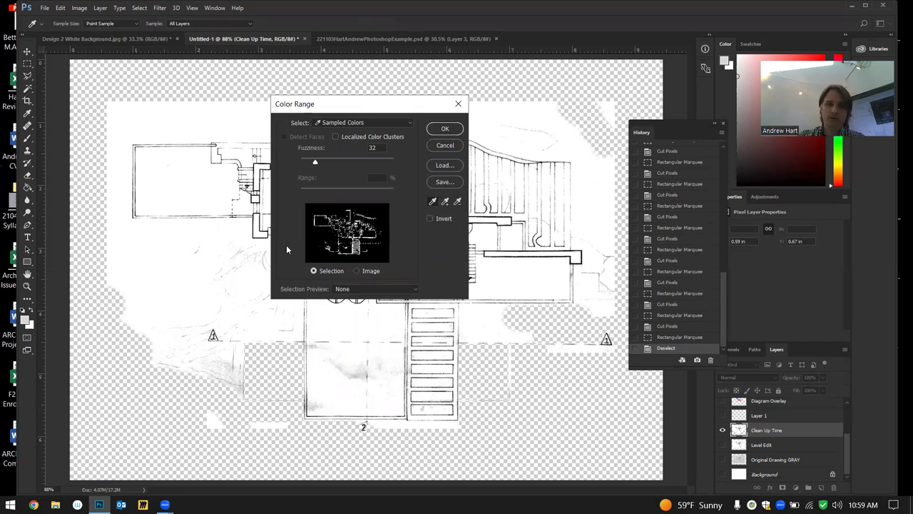
click(445, 130)
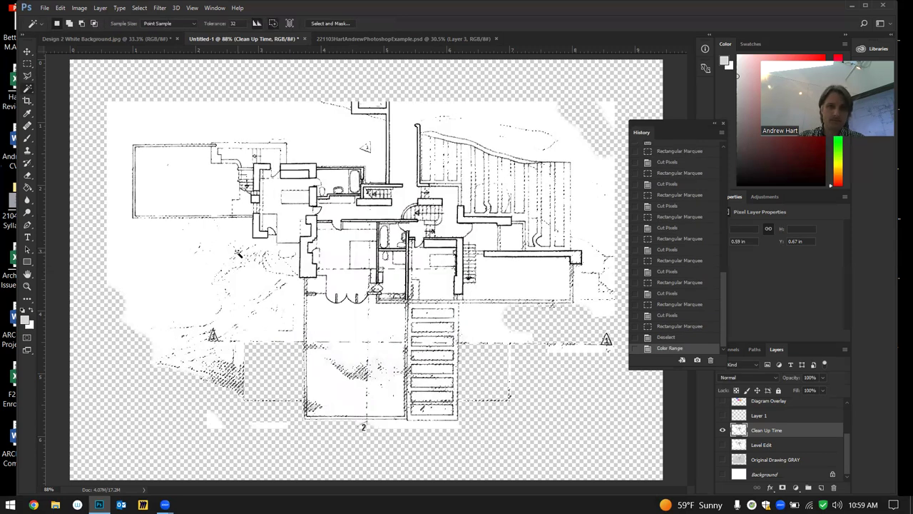
right_click(194, 230)
click(259, 386)
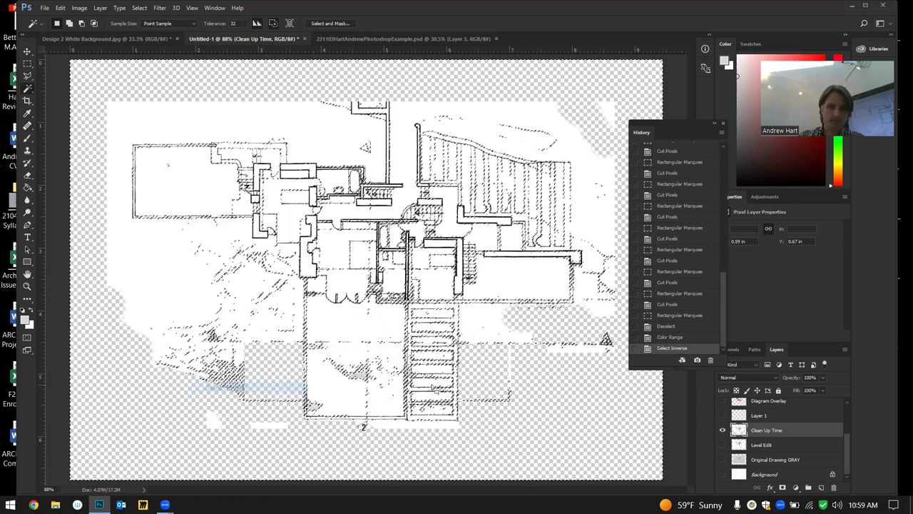
key(ctrl+x)
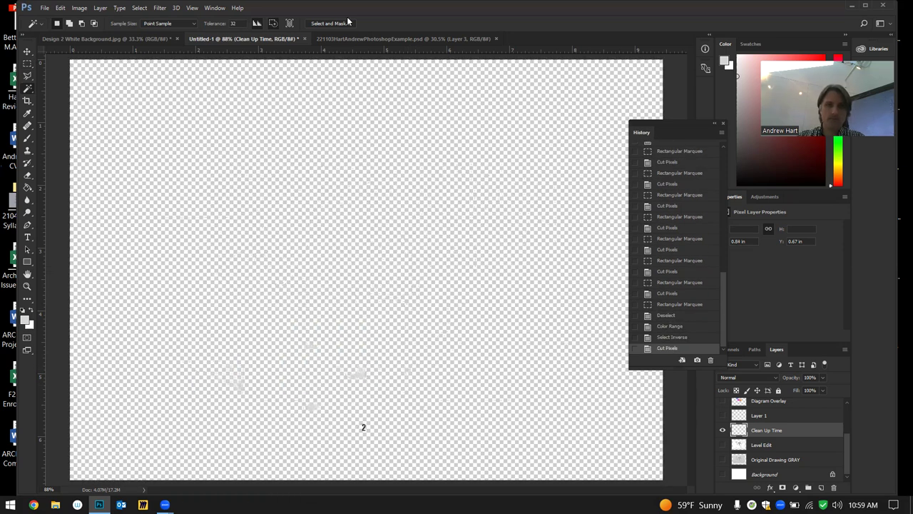
click(44, 8)
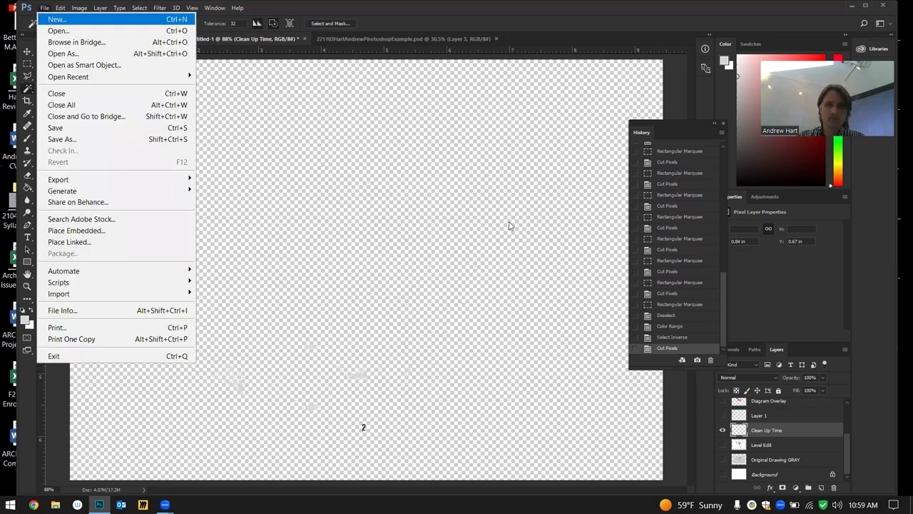
Paste the cut floor plan into a new Untitled-2 document and hide its white Background
key(Return)
click(359, 96)
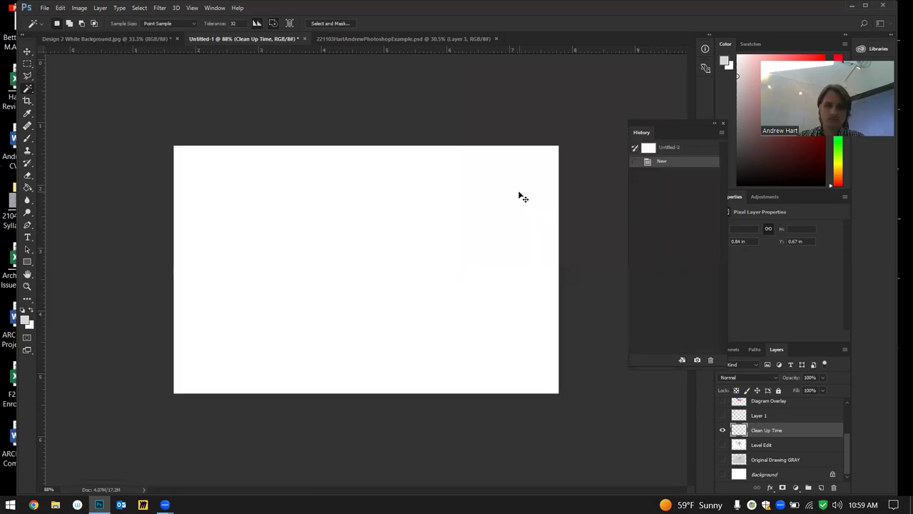
key(ctrl+v)
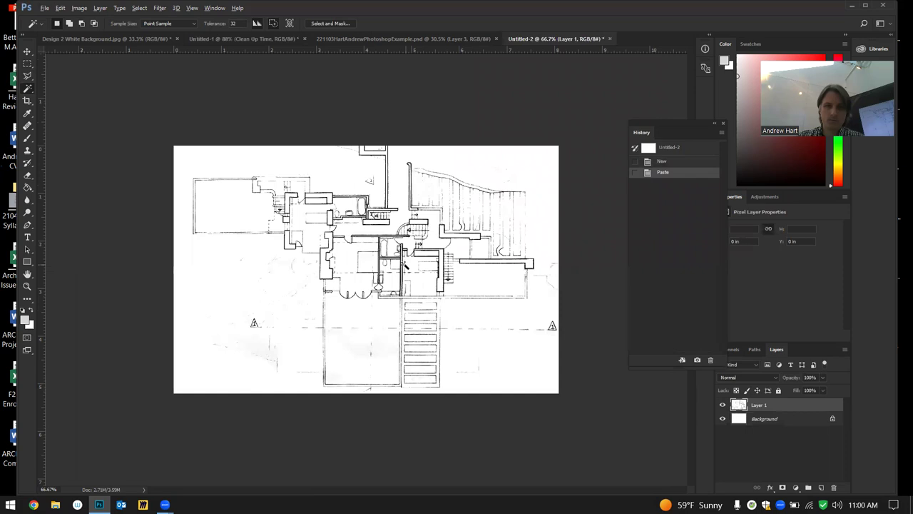
scroll(404, 266, up, 3)
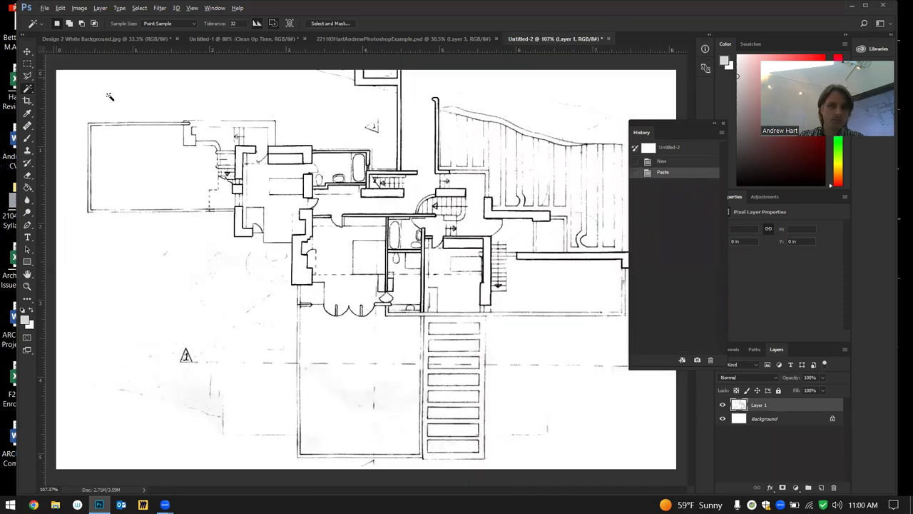
click(723, 419)
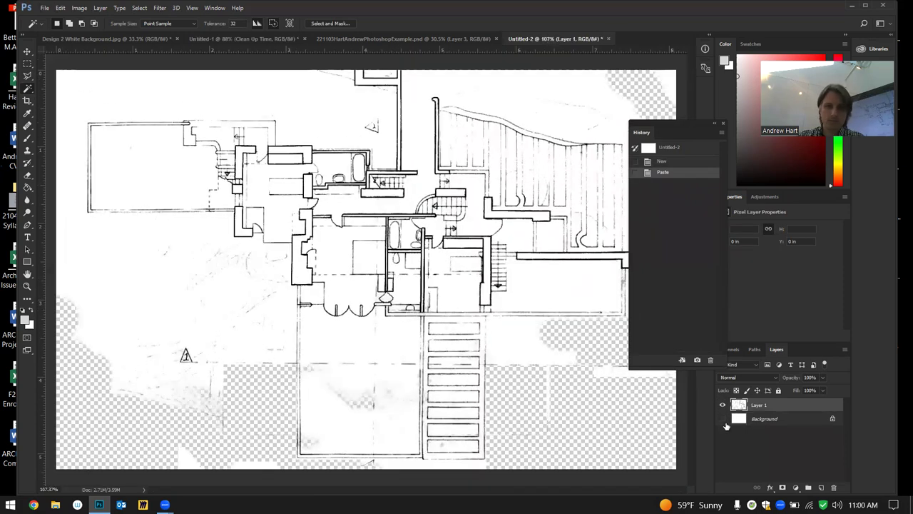
Show Untitled-2's Background again, undo the paste, and return to the Untitled-1 floor plan
click(723, 419)
key(ctrl+z)
click(343, 38)
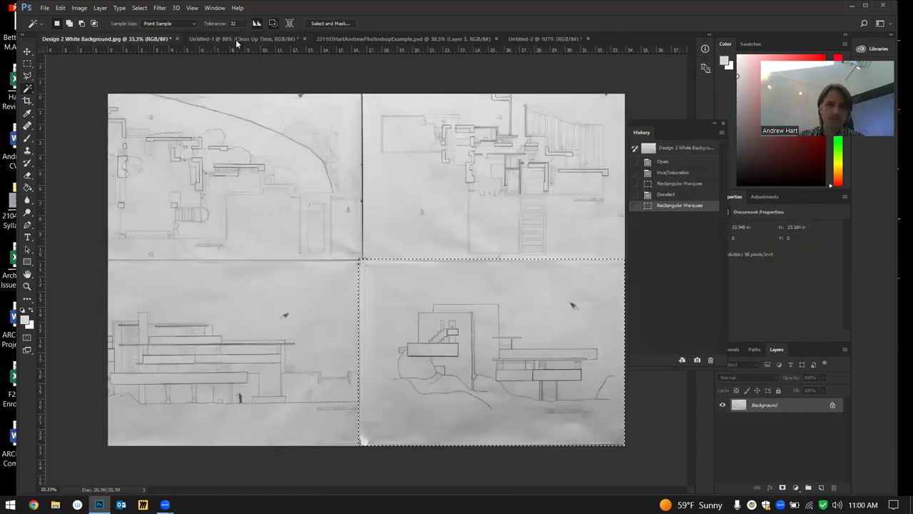
click(235, 39)
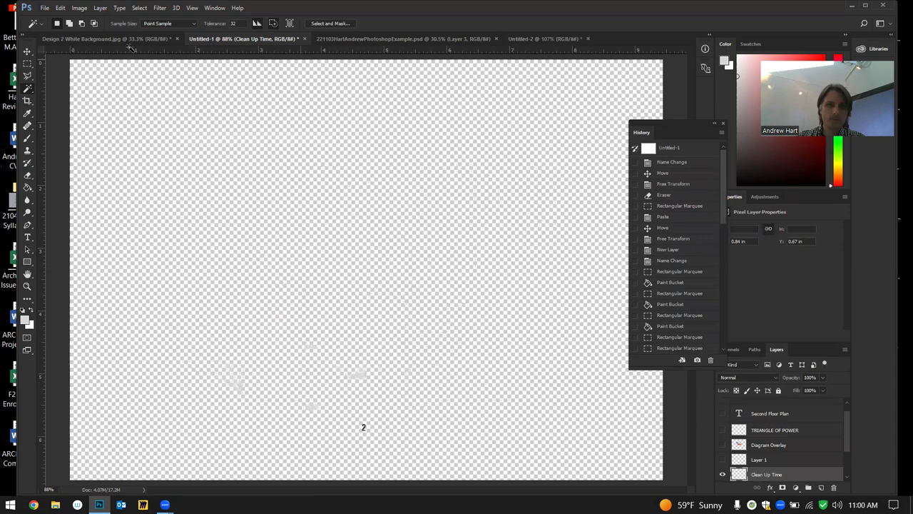
Revert History to just before the Color Range selection and show the white Background layer
click(689, 346)
click(687, 336)
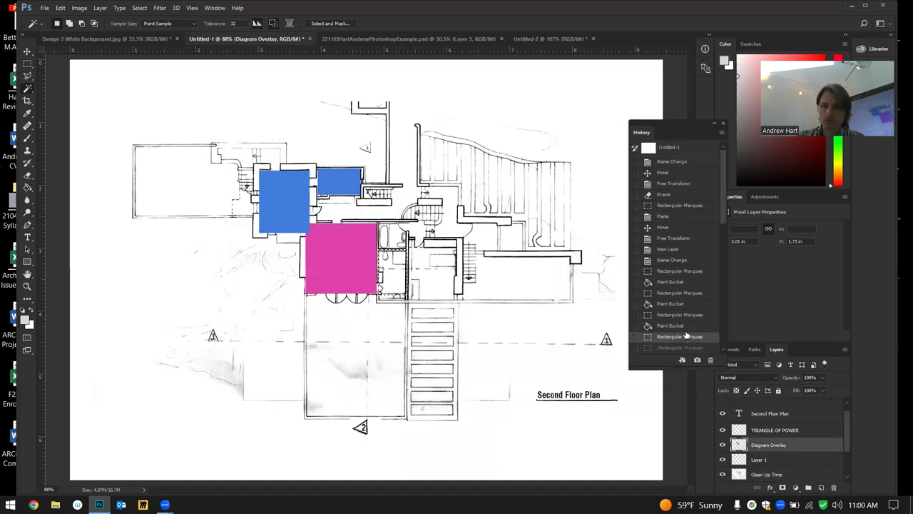
scroll(683, 333, down, 5)
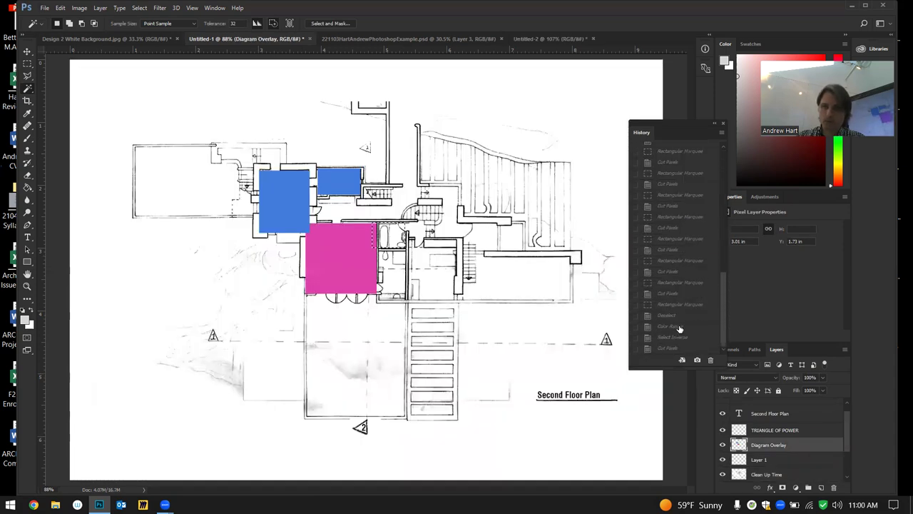
click(680, 337)
click(680, 325)
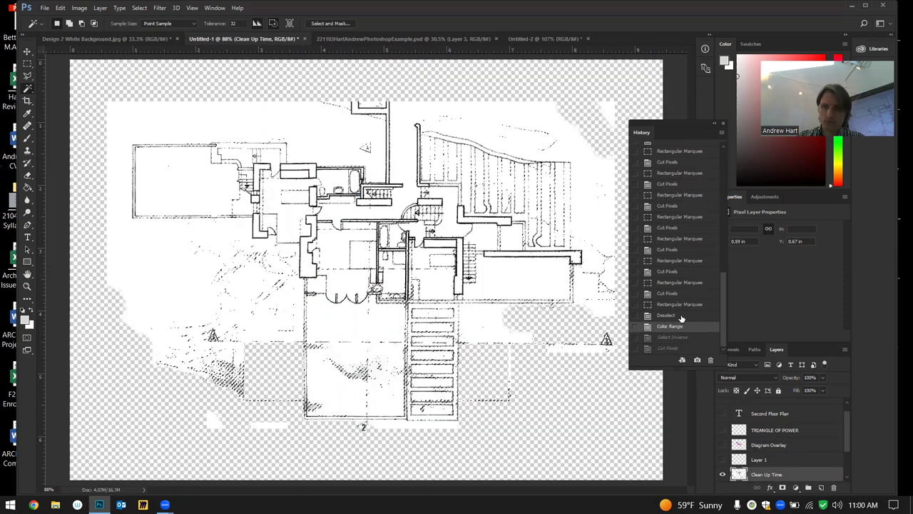
click(681, 316)
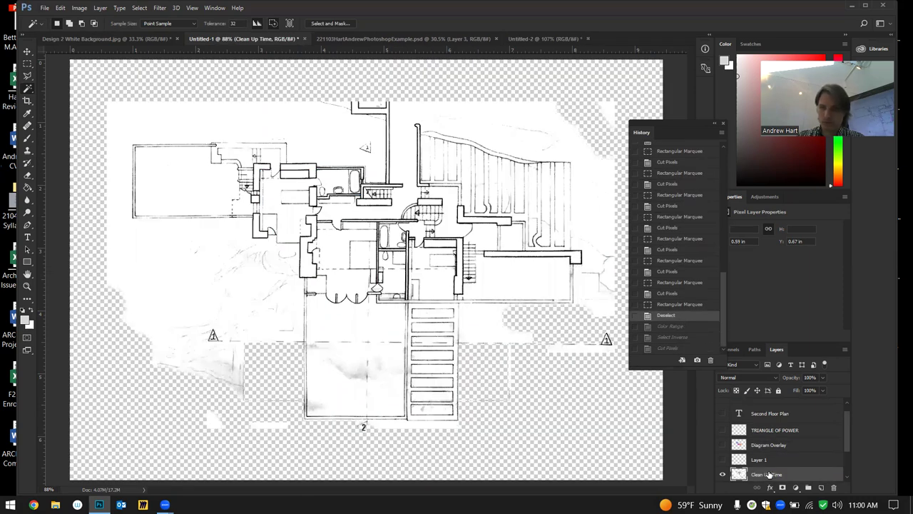
scroll(769, 474, down, 3)
click(723, 475)
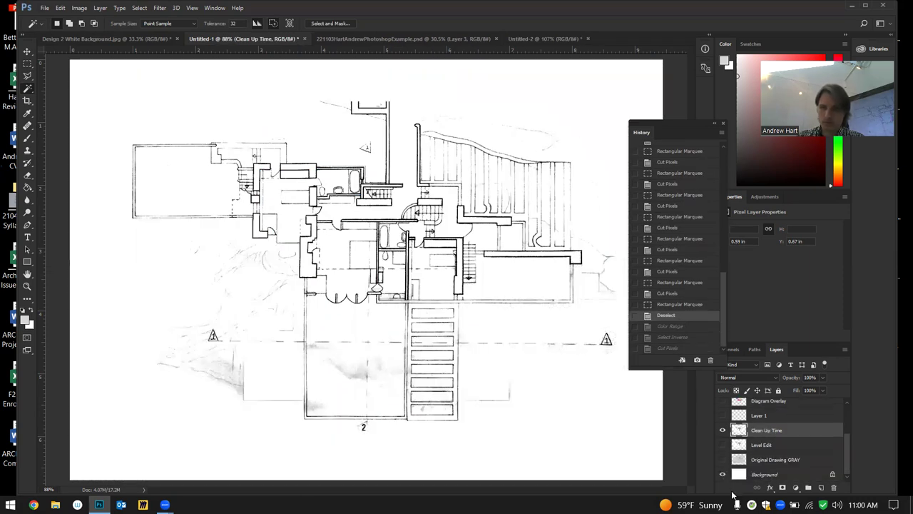
scroll(312, 232, up, 5)
Select the black wall line colour with Color Range at a fuzziness of about 145
scroll(311, 232, up, 1)
right_click(311, 232)
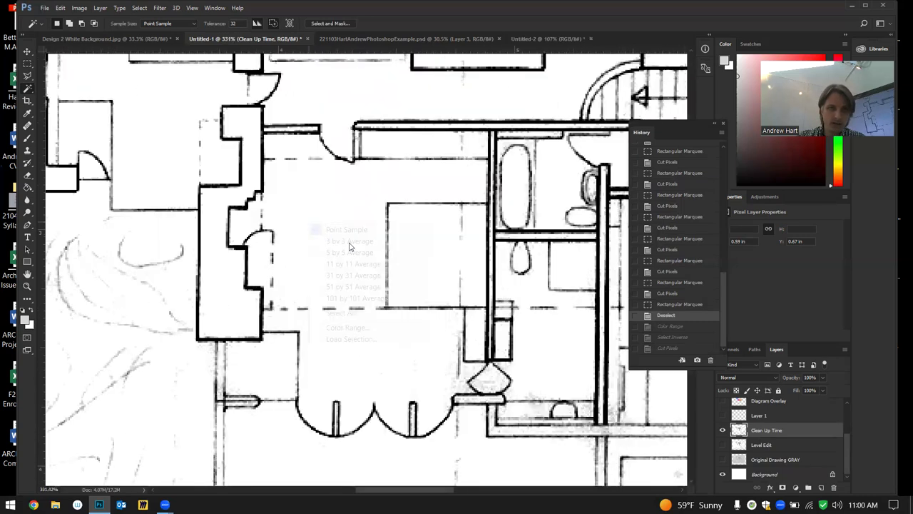
click(367, 329)
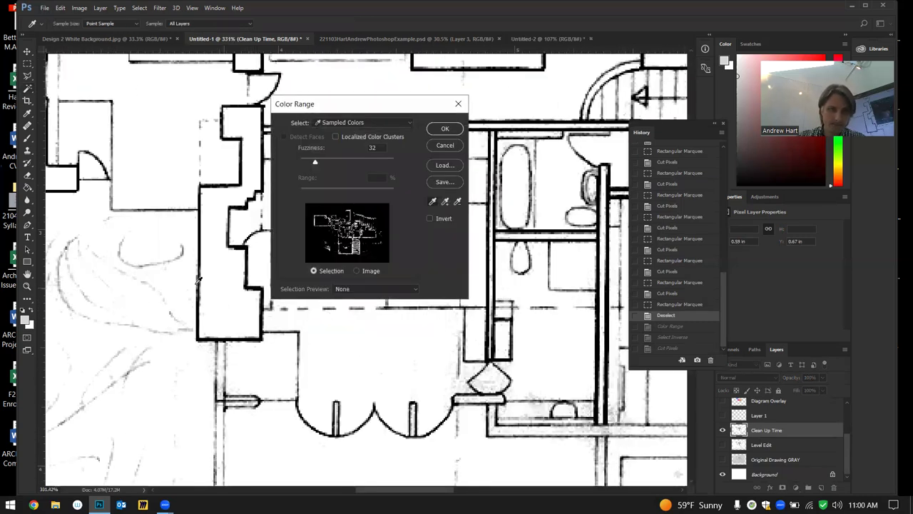
scroll(184, 215, up, 4)
click(185, 214)
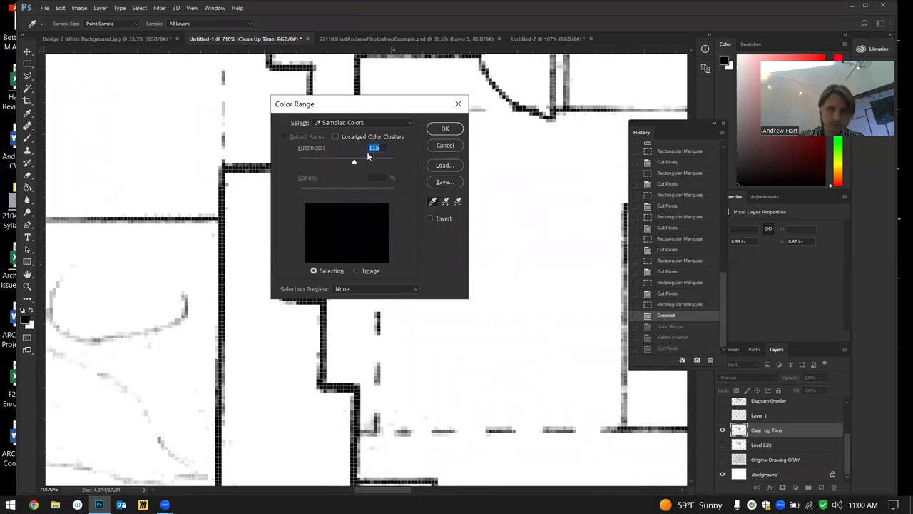
click(182, 218)
click(182, 218)
click(180, 217)
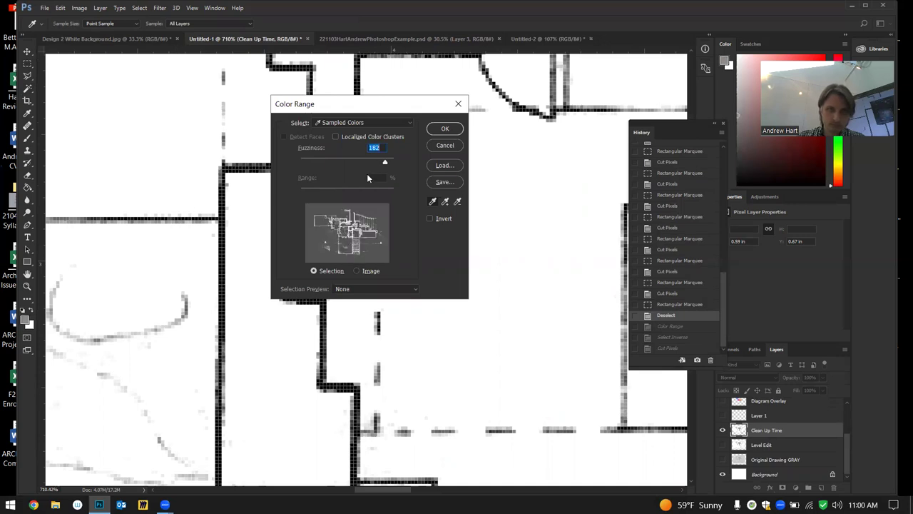
mouse_move(368, 163)
mouse_down()
mouse_move(343, 163)
mouse_move(368, 163)
mouse_up()
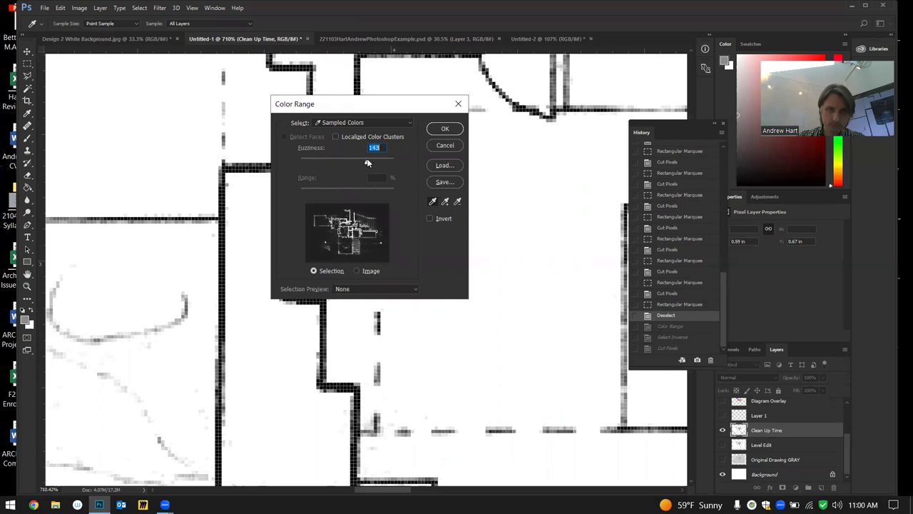
click(444, 132)
Cut the selection and paste it into Untitled-2, then undo the paste
scroll(299, 210, down, 4)
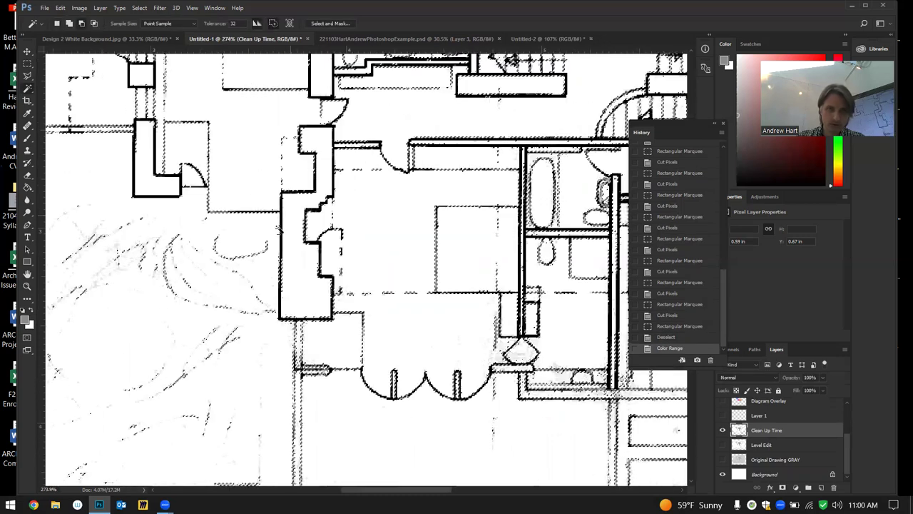
scroll(264, 246, down, 5)
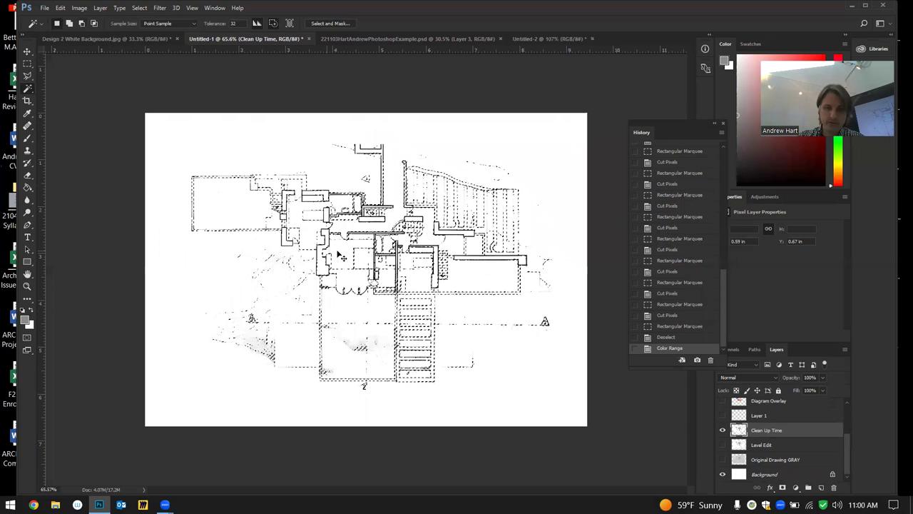
key(ctrl+x)
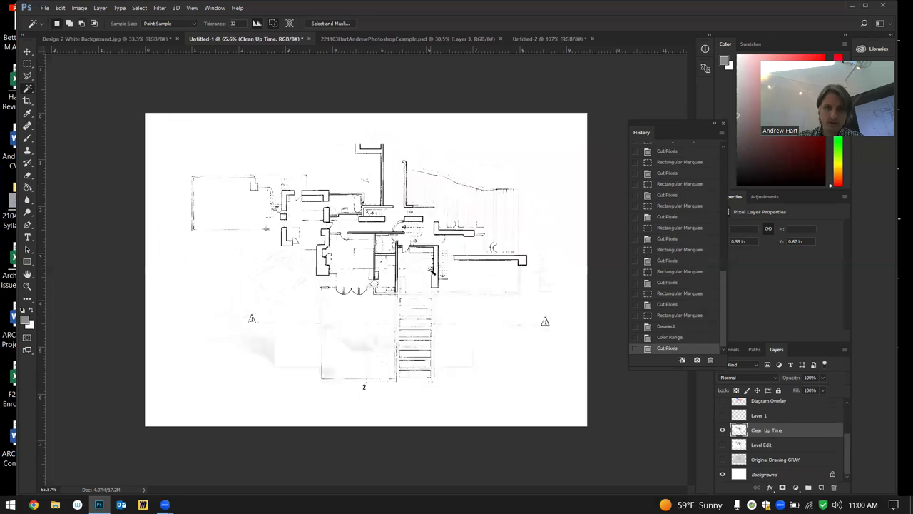
click(566, 39)
key(ctrl+v)
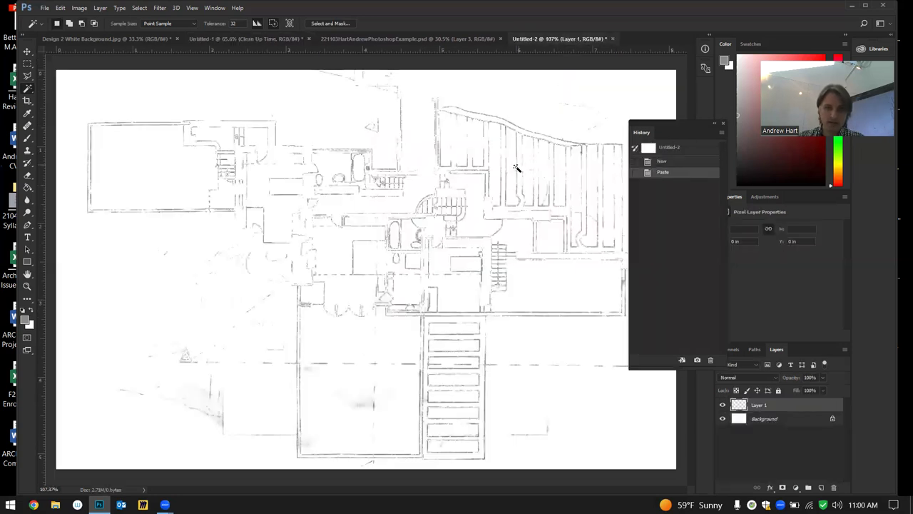
key(ctrl+z)
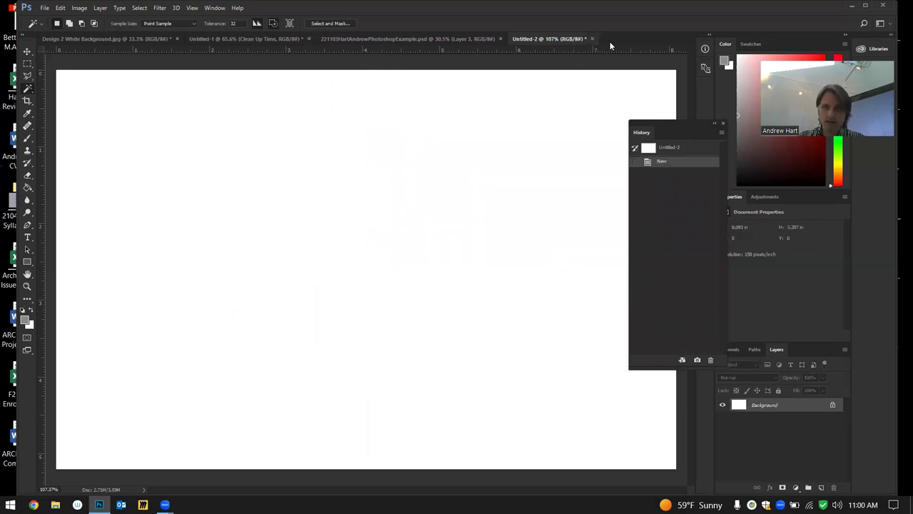
Back in Untitled-1, revert History to the Deselect state before the cut
click(250, 39)
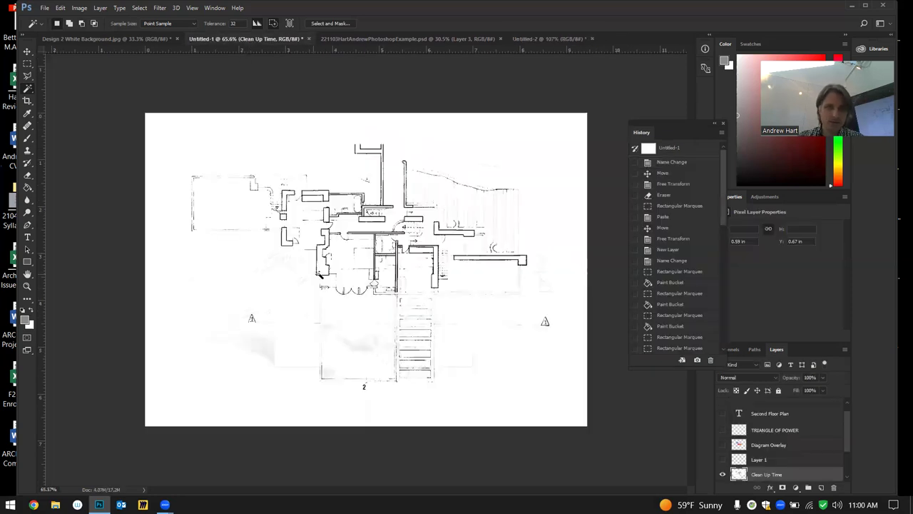
click(674, 347)
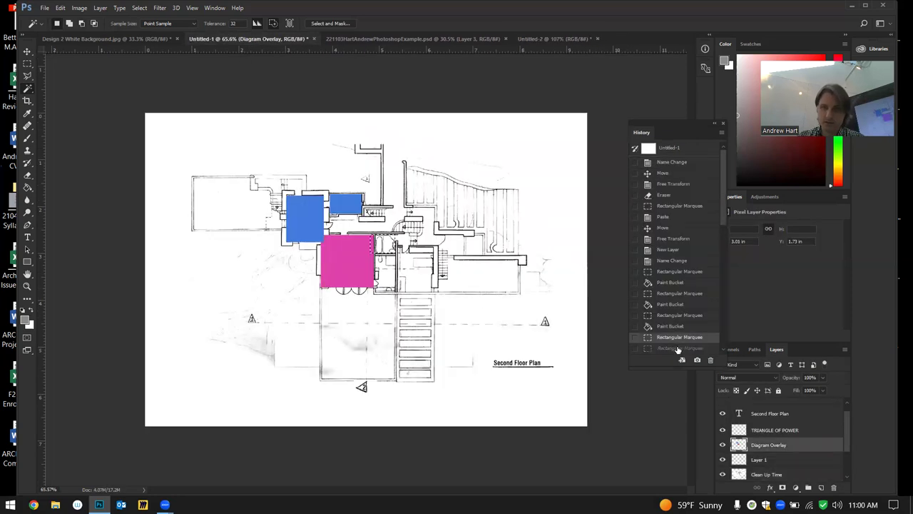
scroll(678, 285, down, 5)
click(670, 334)
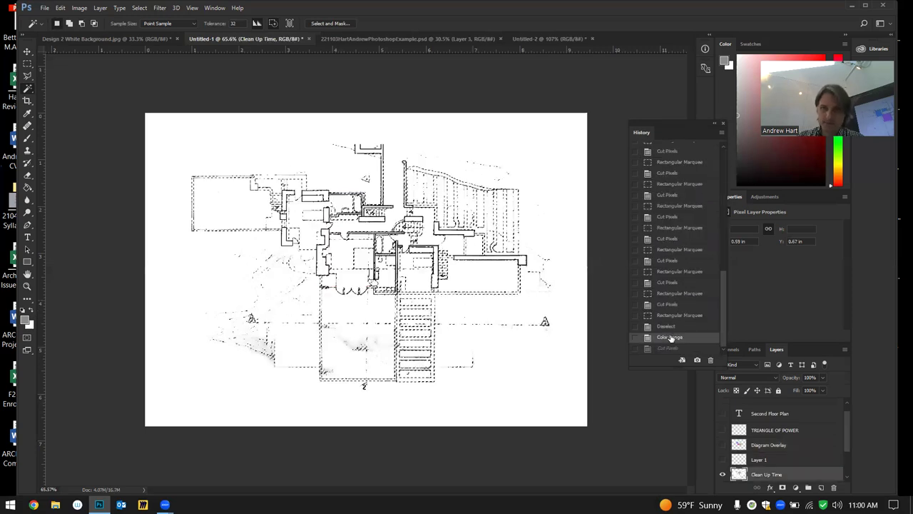
click(666, 326)
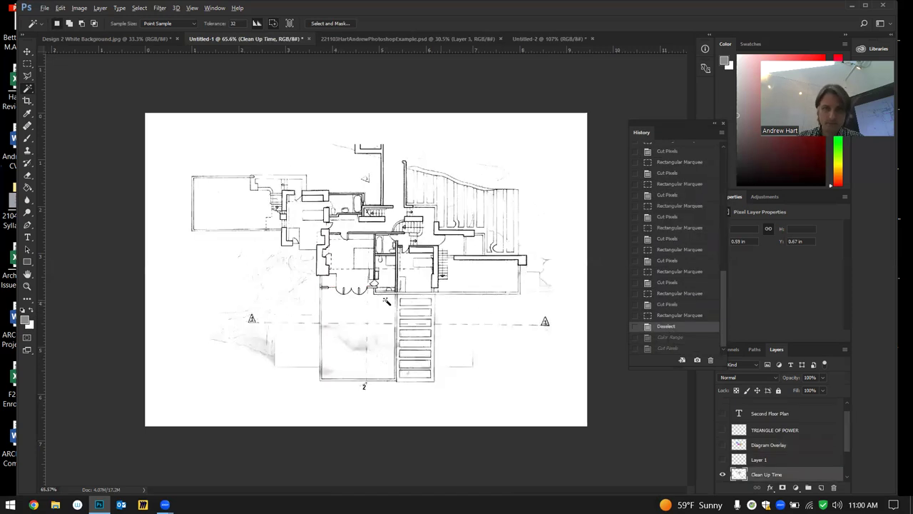
scroll(346, 305, up, 3)
scroll(346, 304, up, 4)
scroll(168, 241, up, 1)
Run a quick Color Range selection, delete the selected speckle pixels, and deselect
right_click(168, 240)
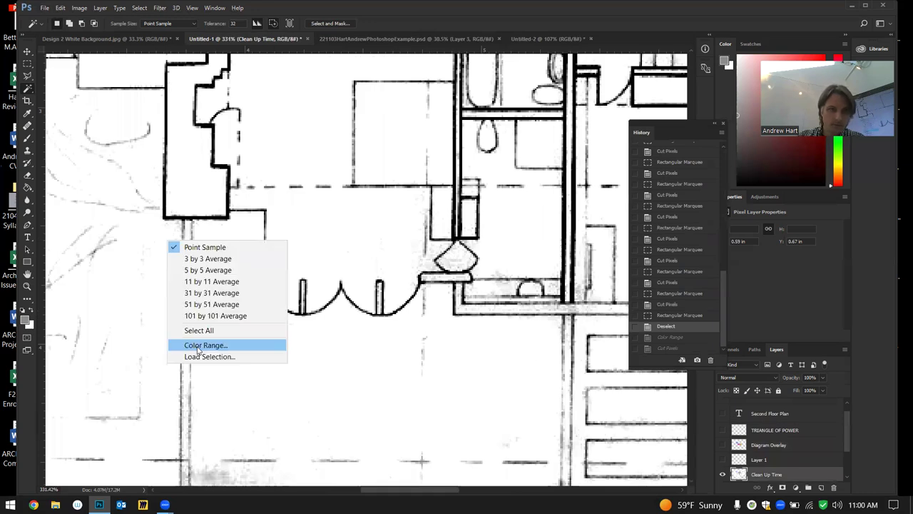
click(199, 347)
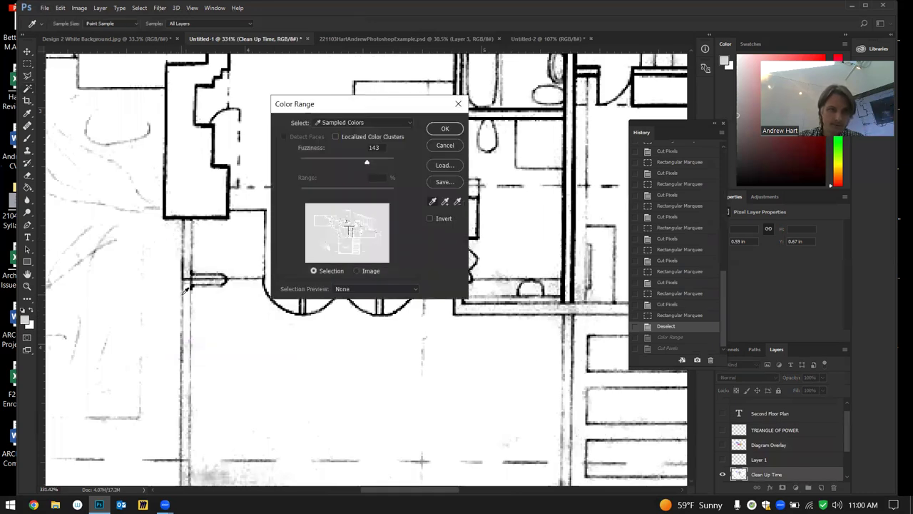
click(452, 129)
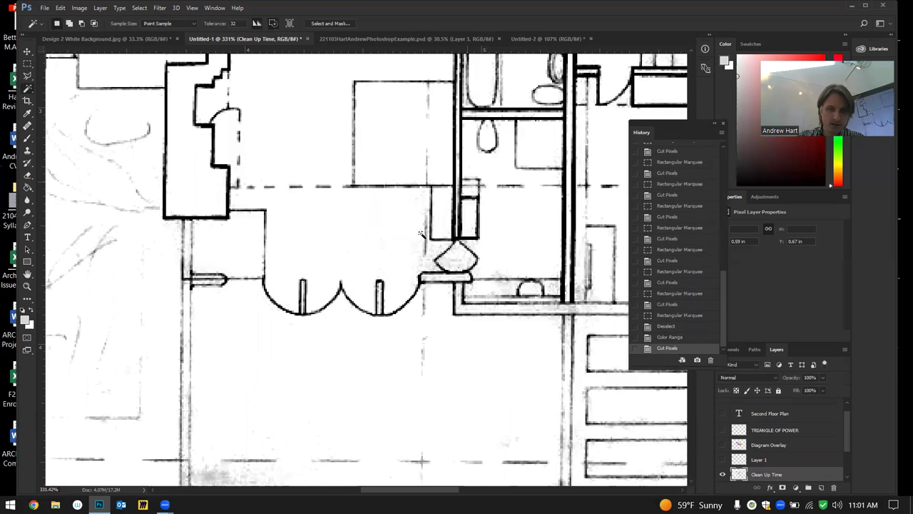
key(Delete)
mouse_move(384, 266)
mouse_down()
mouse_move(435, 285)
mouse_move(427, 289)
mouse_up()
right_click(421, 284)
click(442, 163)
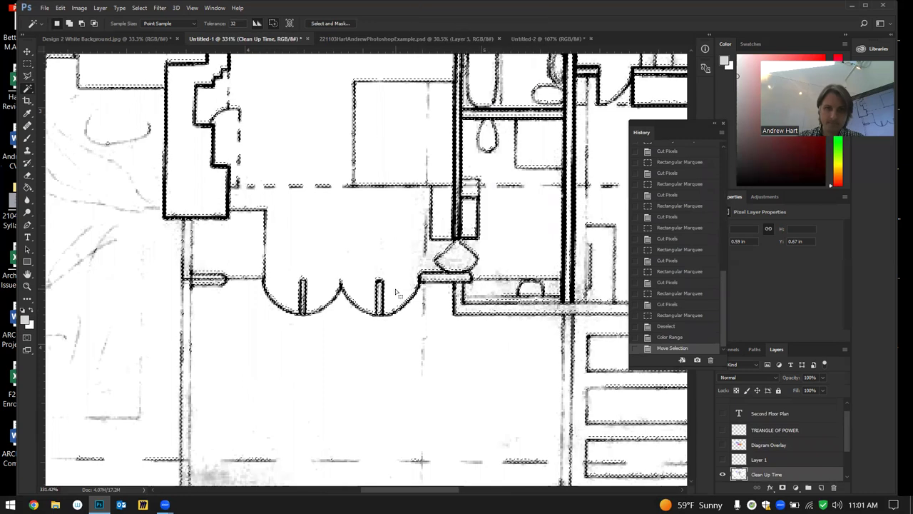
Select the black wall lines with Color Range at fuzziness 170 and grow the selection
right_click(396, 290)
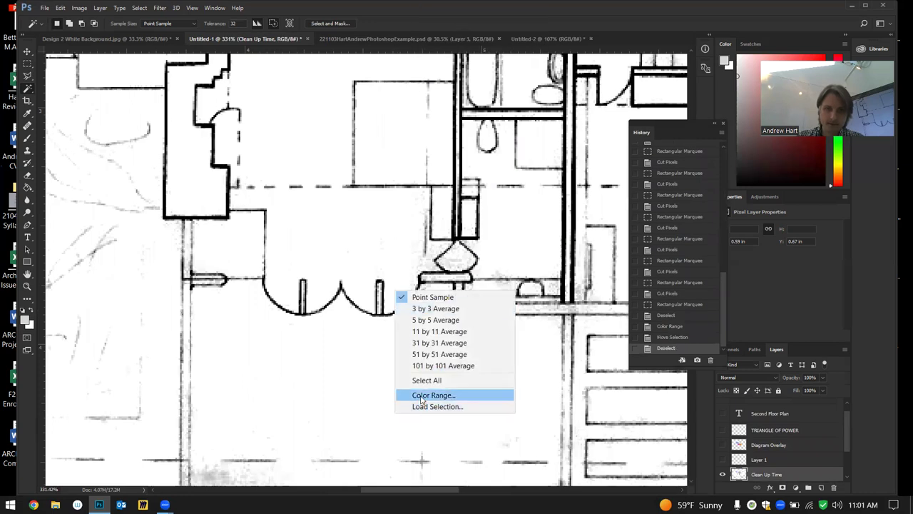
click(422, 396)
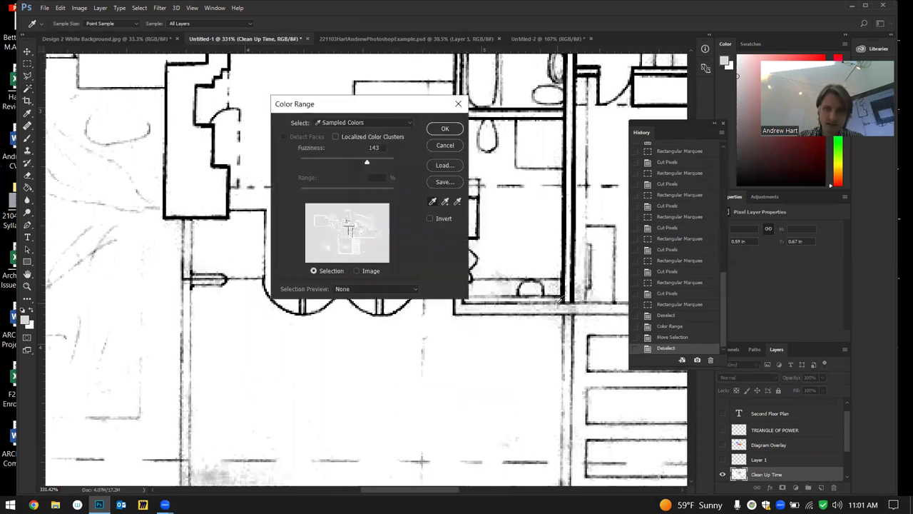
click(561, 300)
drag(359, 163, 380, 163)
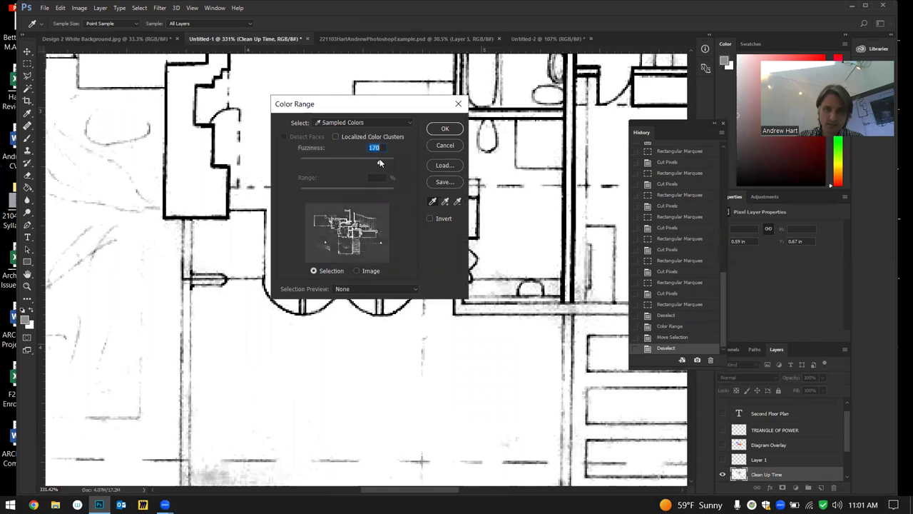
click(454, 132)
right_click(431, 223)
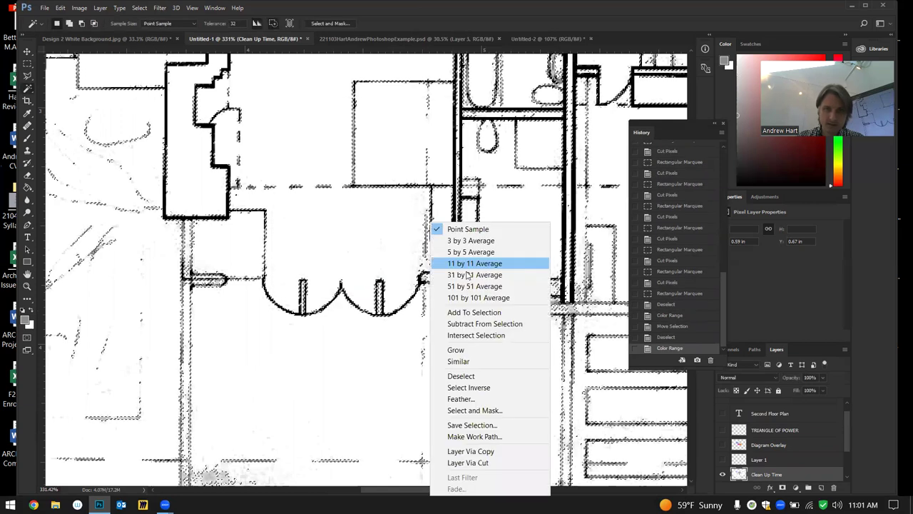
click(489, 357)
Cut the grown selection, paste it into Untitled-2, then undo the paste
scroll(489, 357, down, 3)
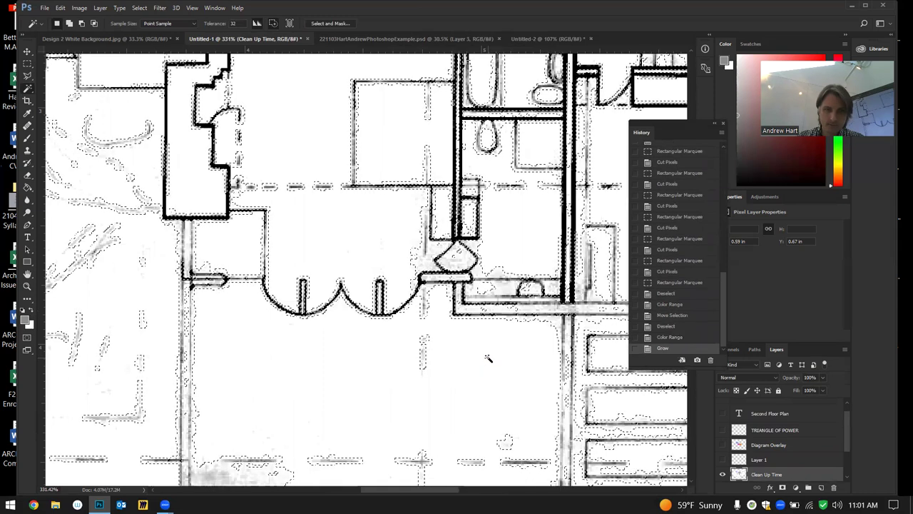
key(ctrl+x)
key(ctrl+0)
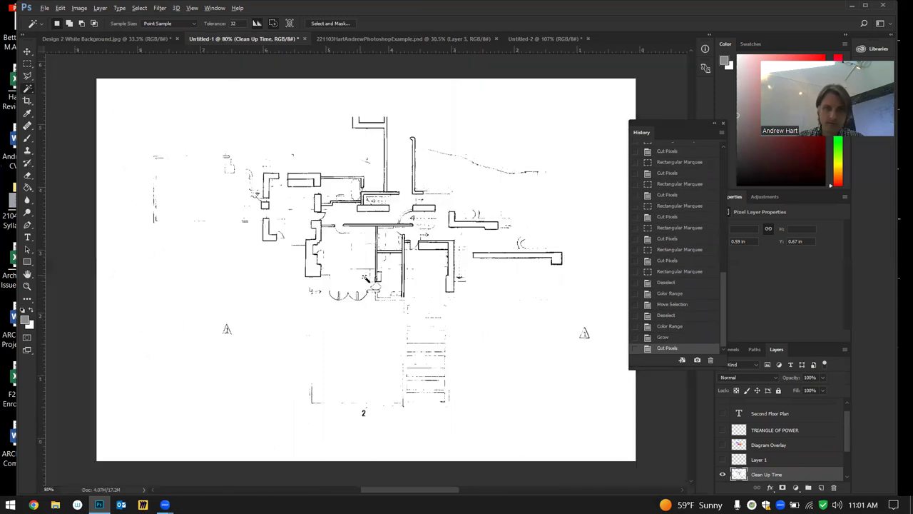
click(565, 39)
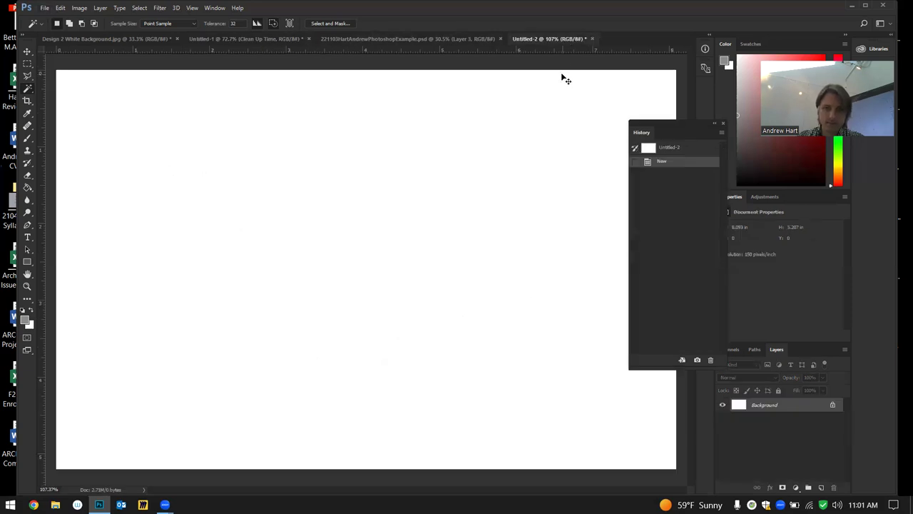
key(ctrl+v)
key(ctrl+z)
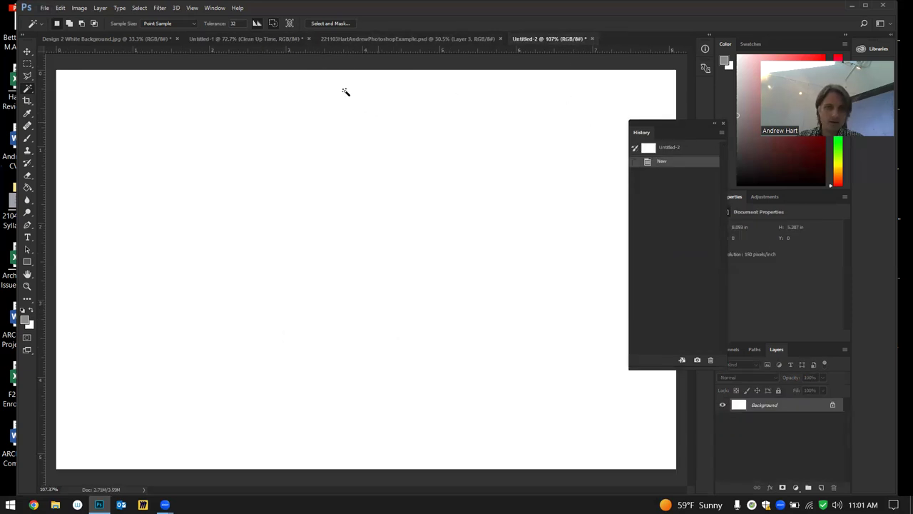
Return to Untitled-1 and revert History to the Deselect state
click(198, 40)
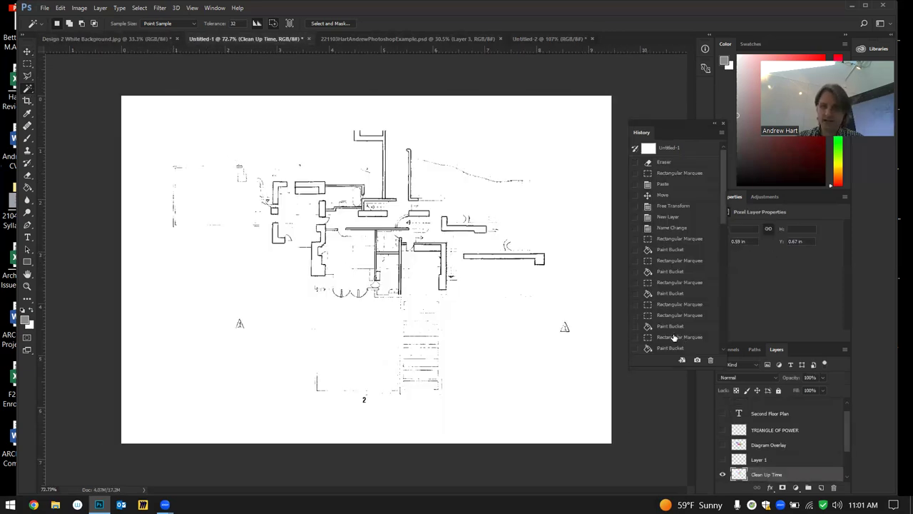
scroll(673, 337, down, 5)
click(671, 329)
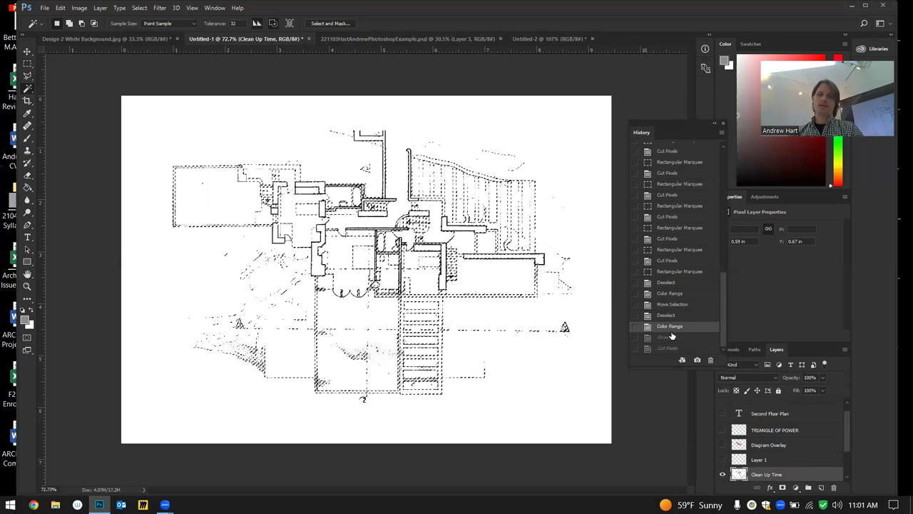
click(672, 315)
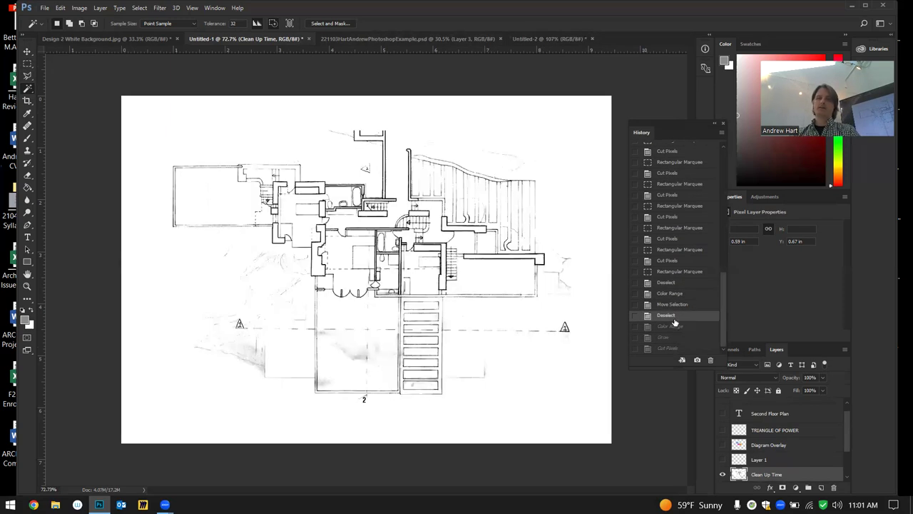
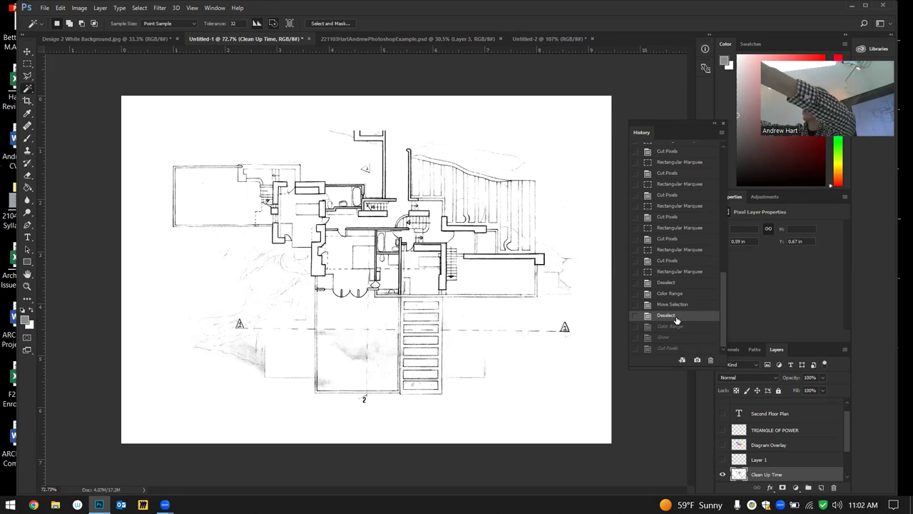
Select the floor plan's white background with Color Range at Fuzziness 32
click(466, 277)
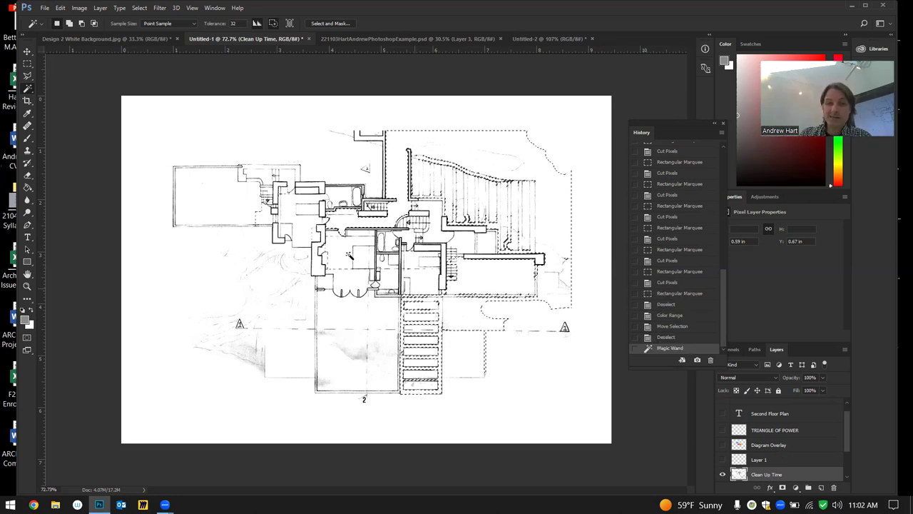
click(188, 270)
key(ctrl+d)
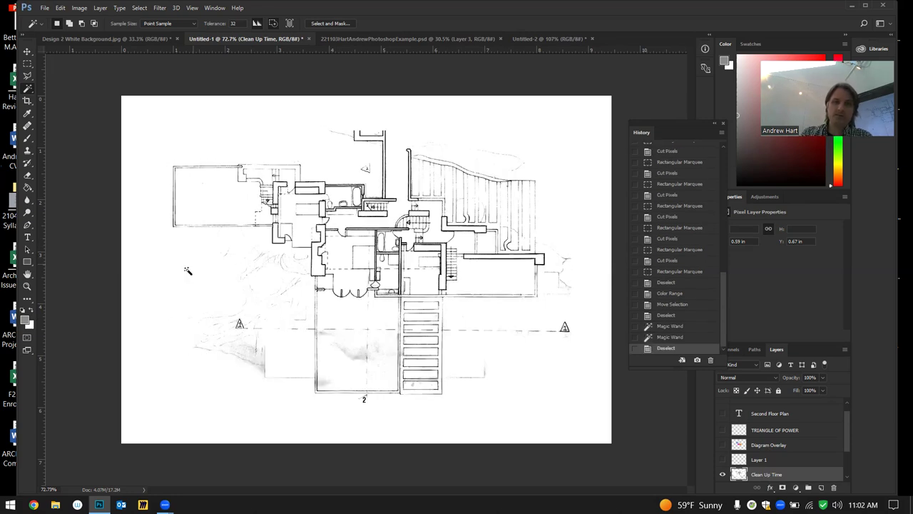
right_click(187, 275)
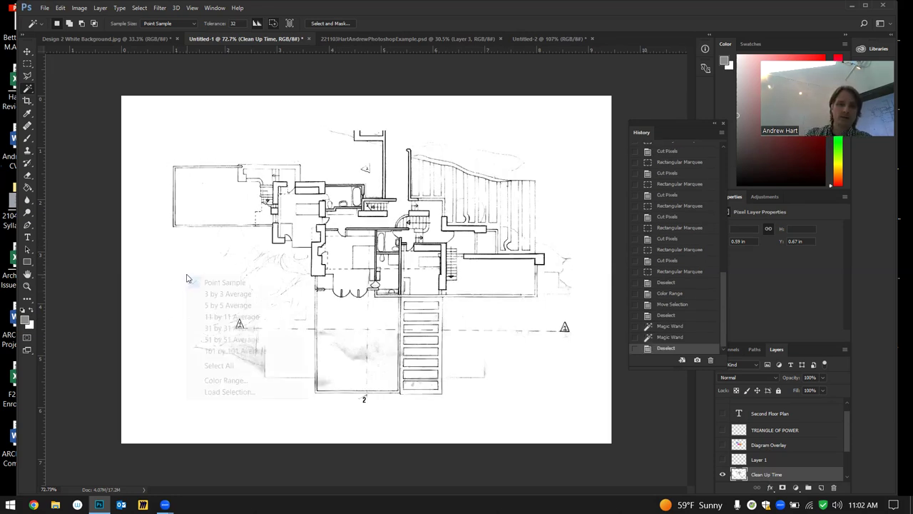
click(252, 380)
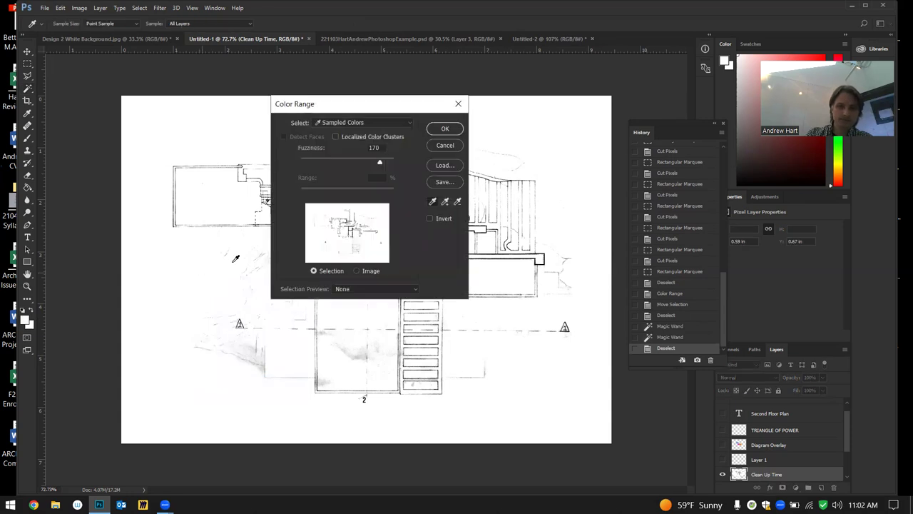
drag(370, 160, 316, 163)
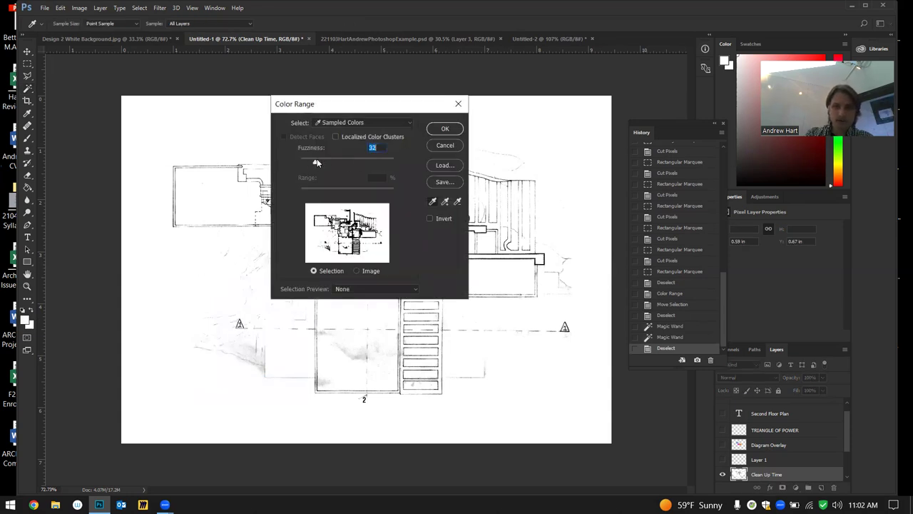
click(448, 131)
Invert the selection and cut the floor plan linework out of Untitled-1
right_click(245, 212)
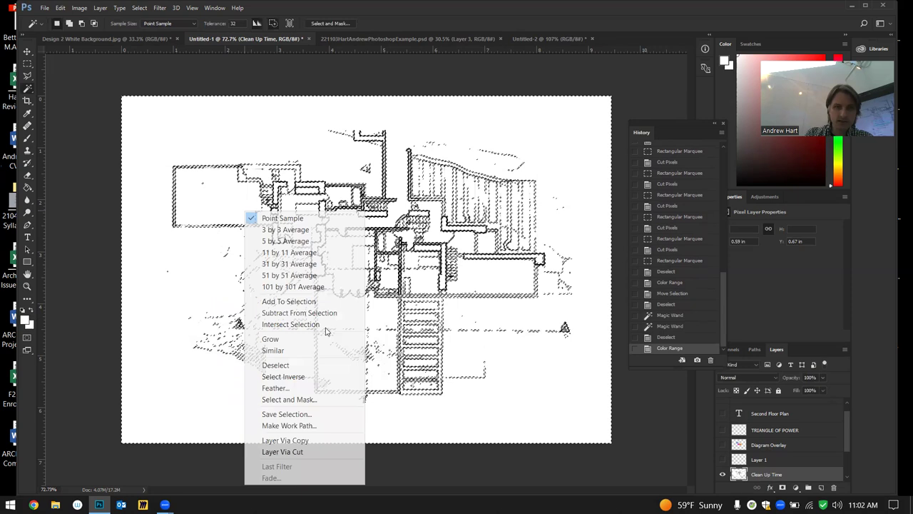
click(327, 376)
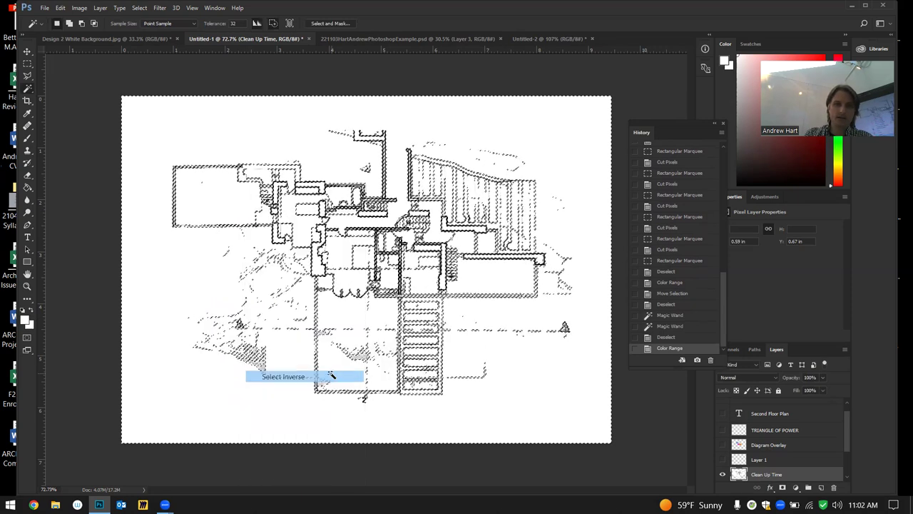
key(ctrl+x)
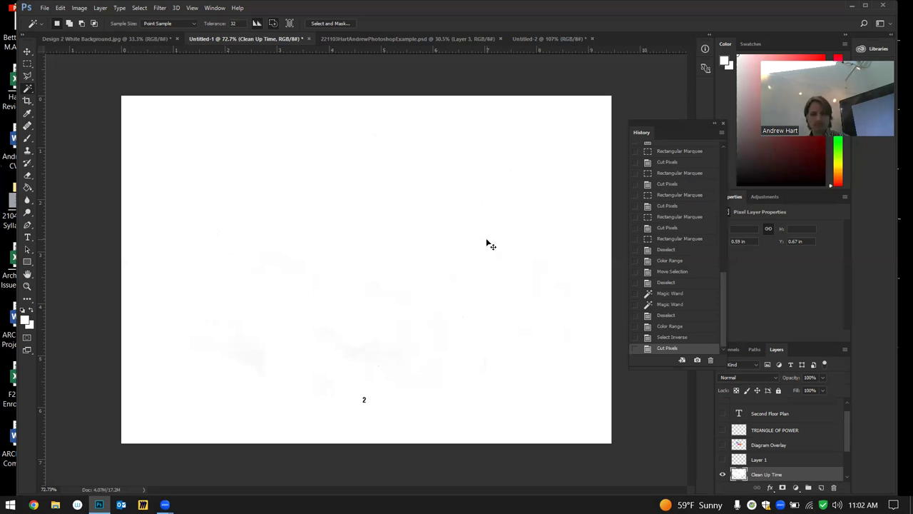
key(ctrl+z)
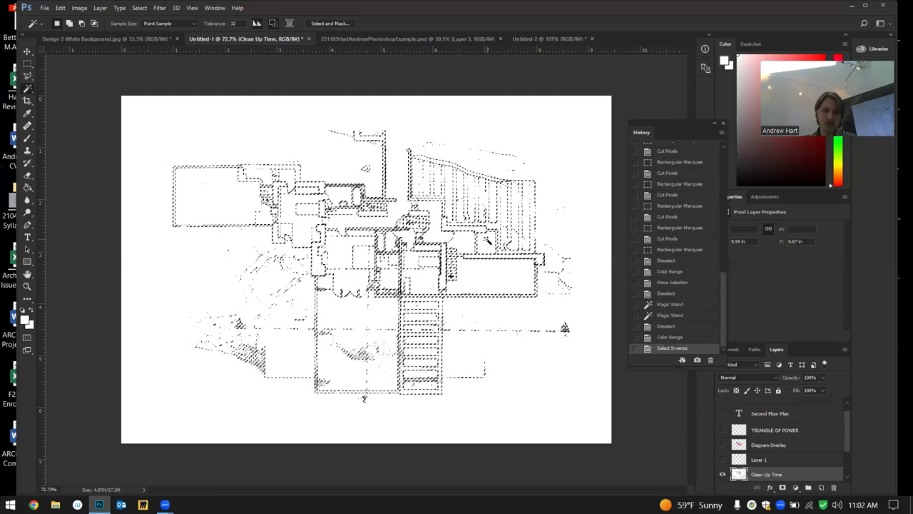
key(ctrl+x)
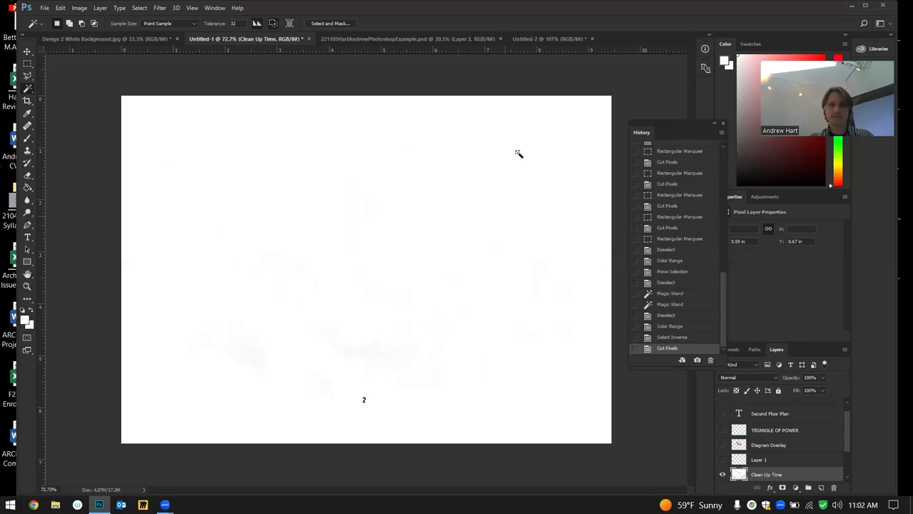
click(549, 39)
Paste the floor plan into Untitled-2, then make Layer 1 copy 2 the visible working layer in the example file
key(ctrl+v)
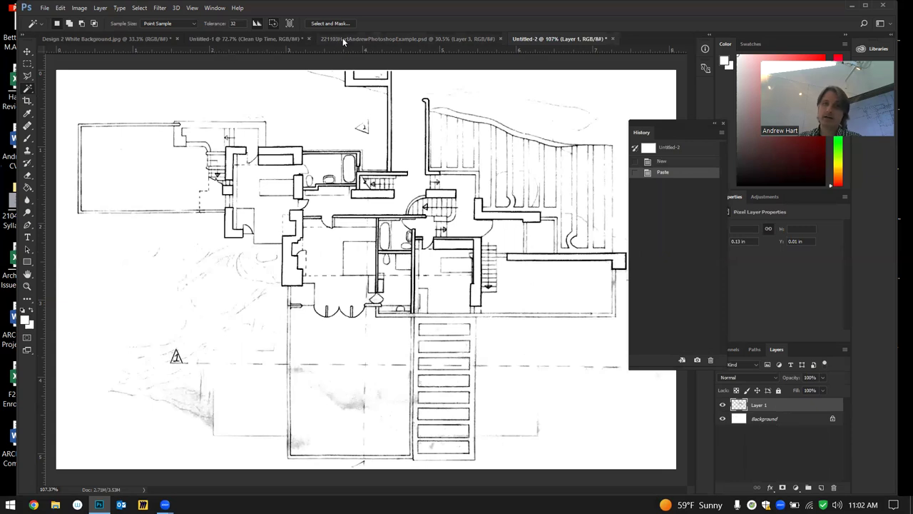
click(342, 38)
right_click(201, 204)
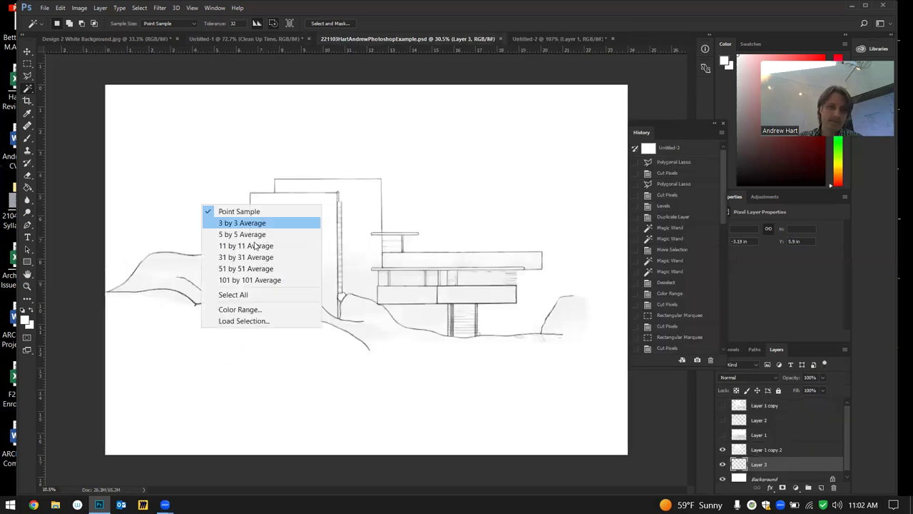
key(Escape)
click(722, 449)
click(722, 464)
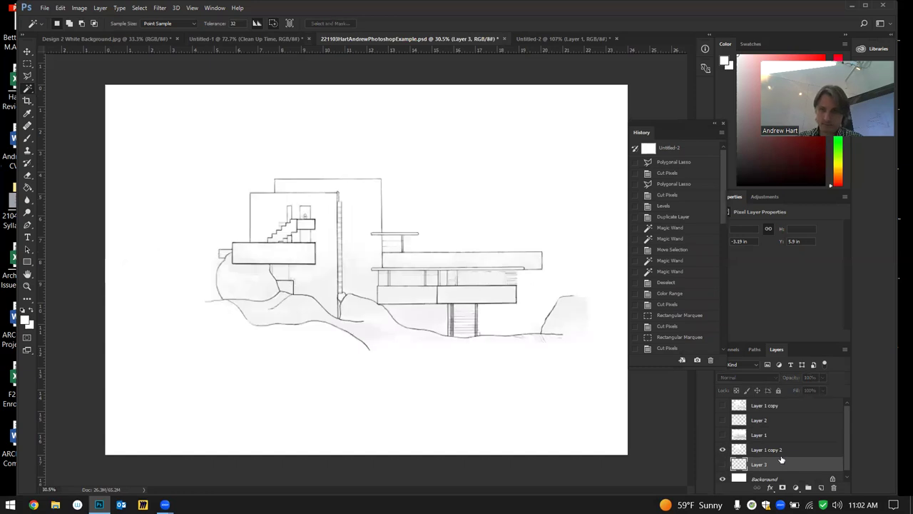
click(782, 451)
Select the elevation's background with Color Range at Fuzziness 46
right_click(232, 197)
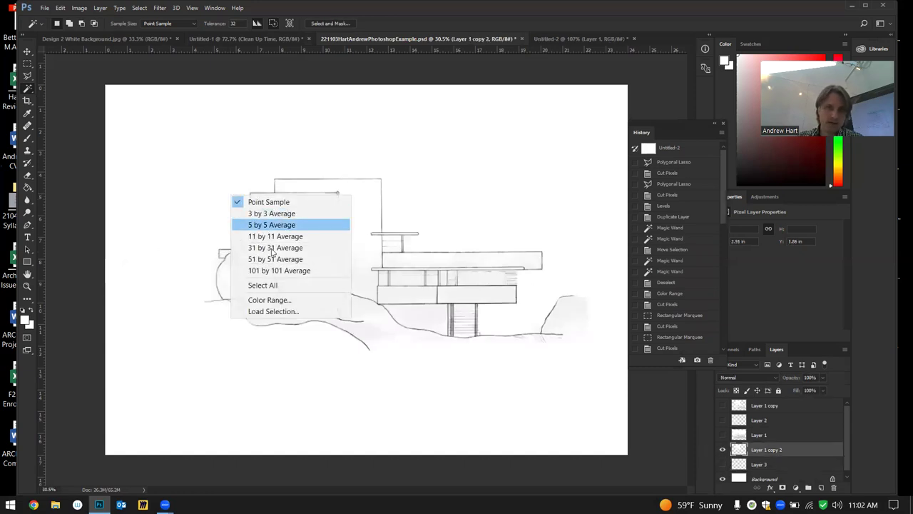
click(276, 299)
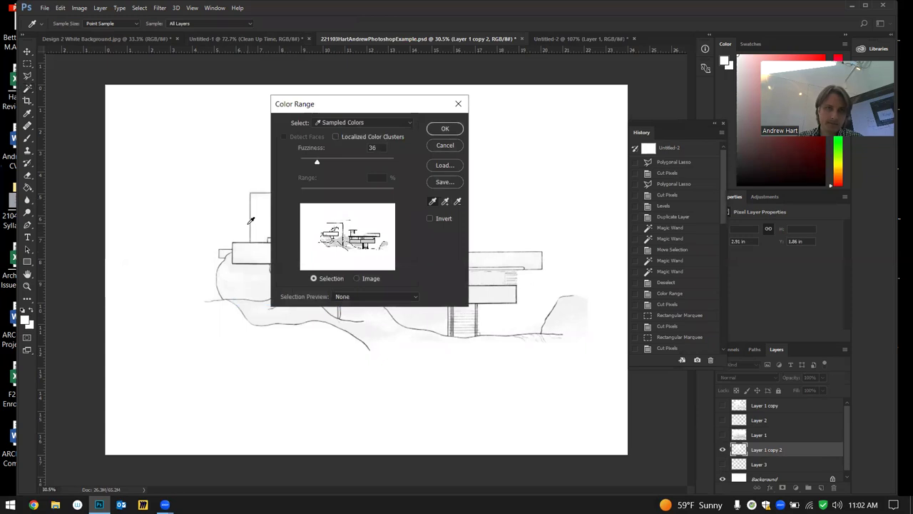
drag(317, 162, 321, 162)
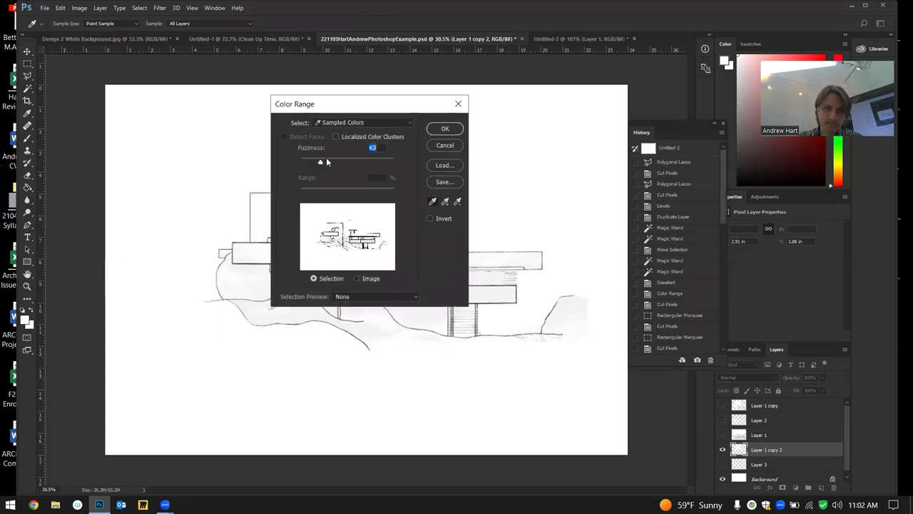
click(445, 129)
Invert the selection and cut the elevation linework from the example file
right_click(438, 213)
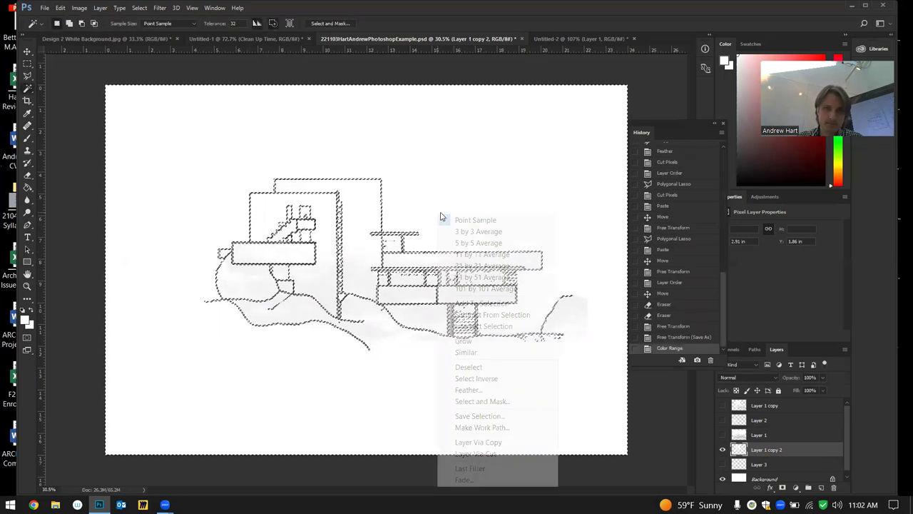
click(503, 389)
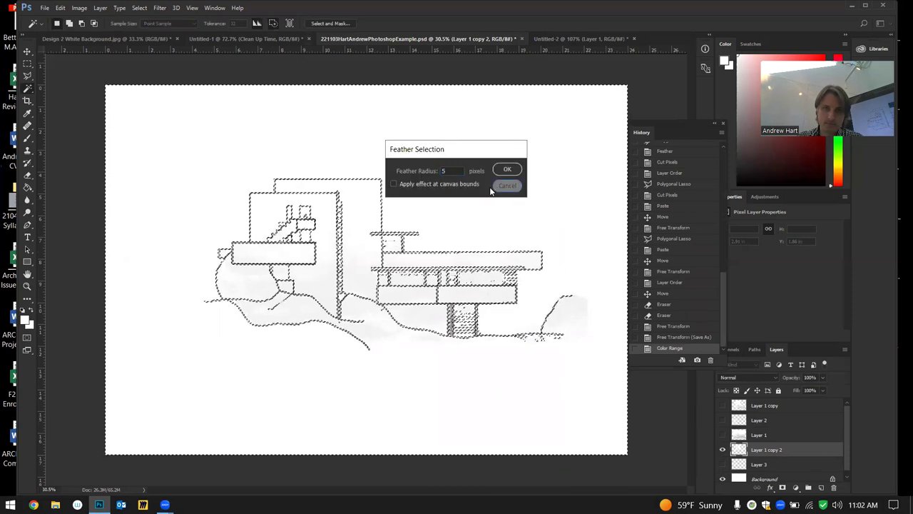
click(505, 185)
right_click(488, 190)
click(528, 354)
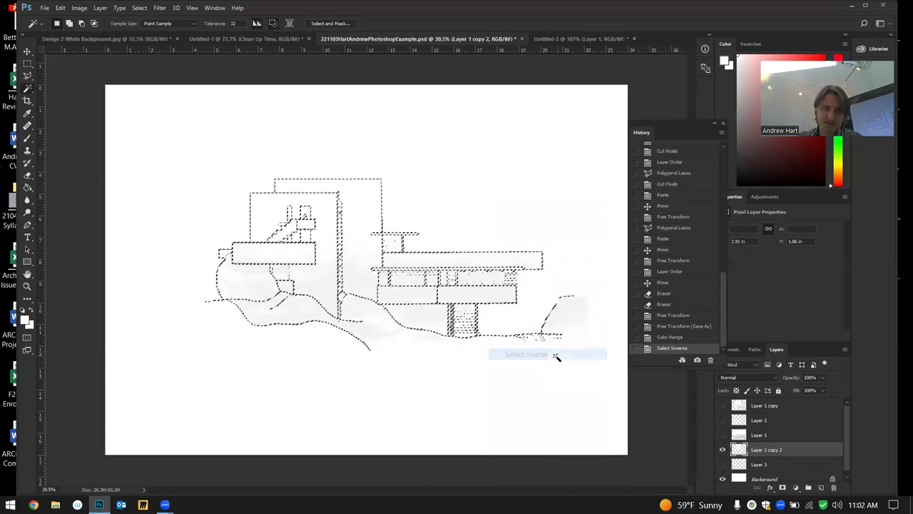
key(ctrl+x)
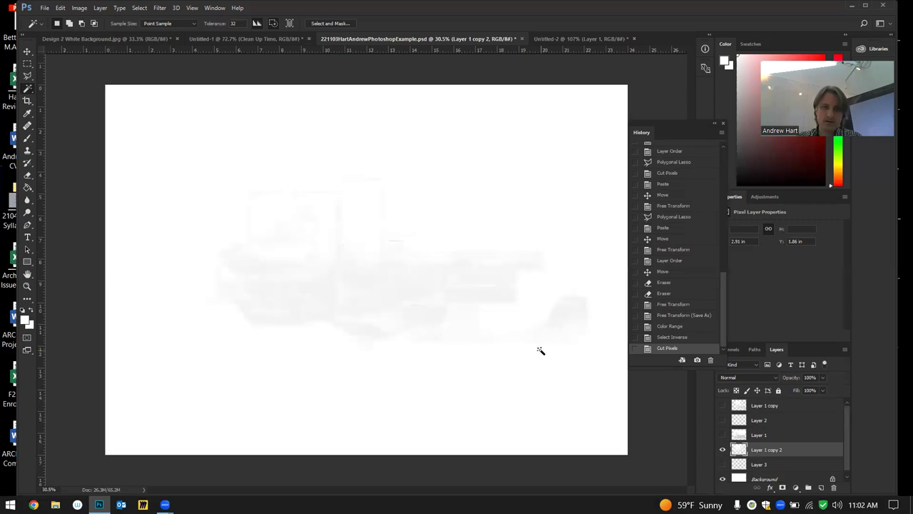
click(562, 39)
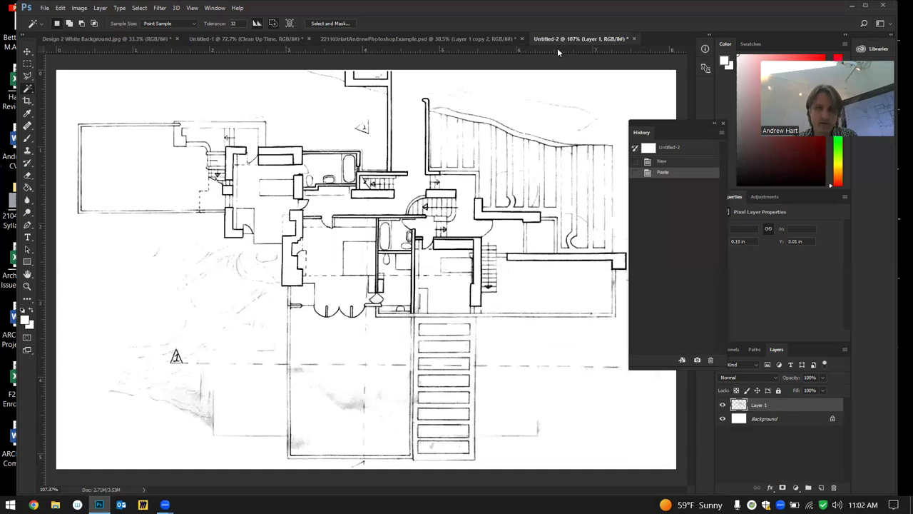
Paste the elevation drawing as a new layer and move it up and left
key(ctrl+v)
scroll(393, 201, down, 5)
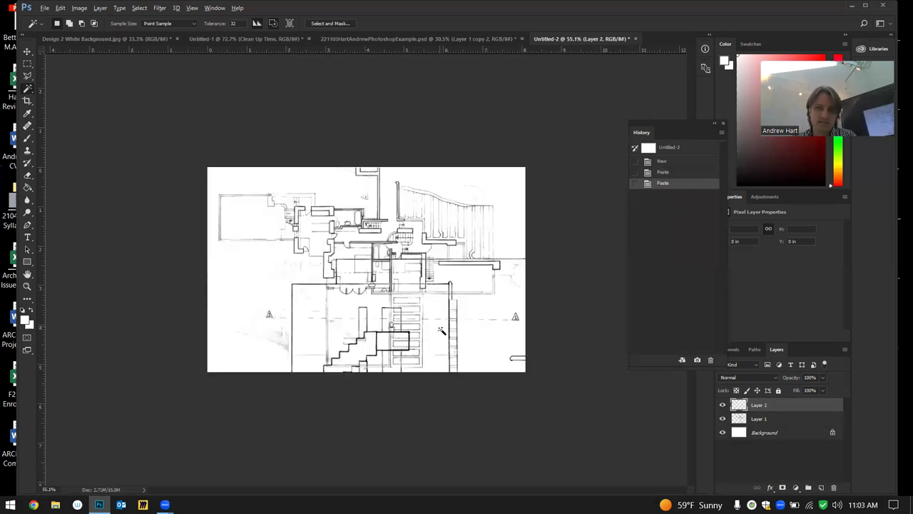
click(430, 328)
click(430, 329)
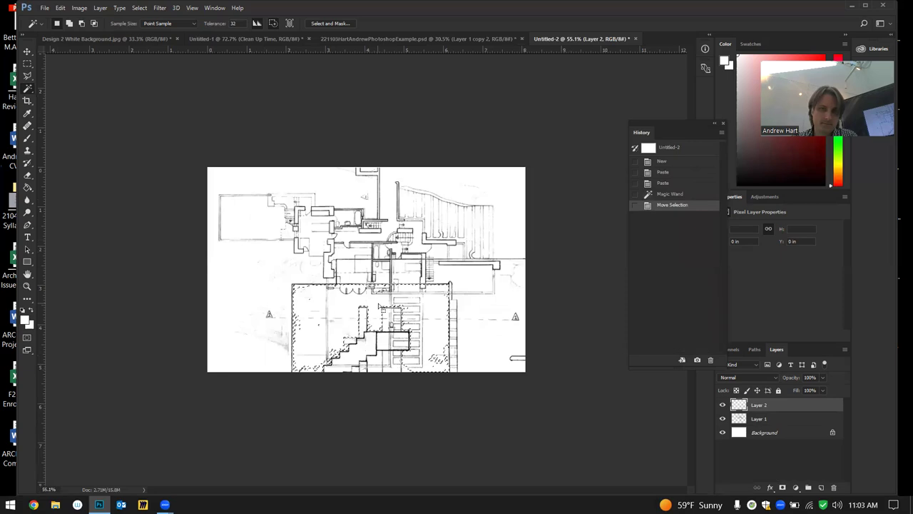
click(699, 199)
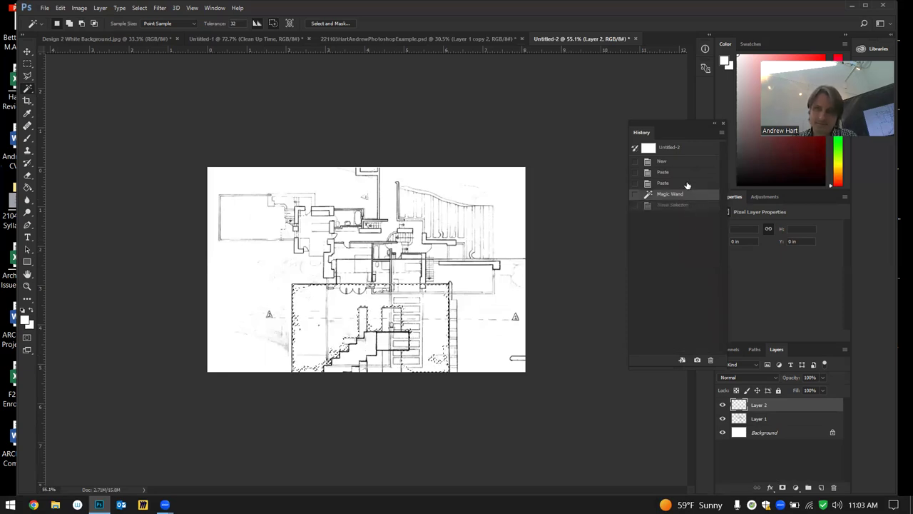
click(687, 185)
click(686, 173)
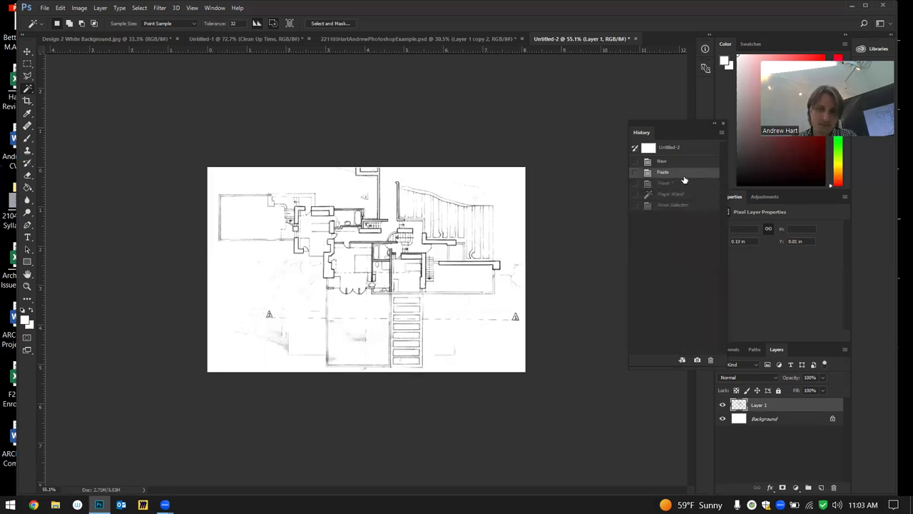
key(ctrl+v)
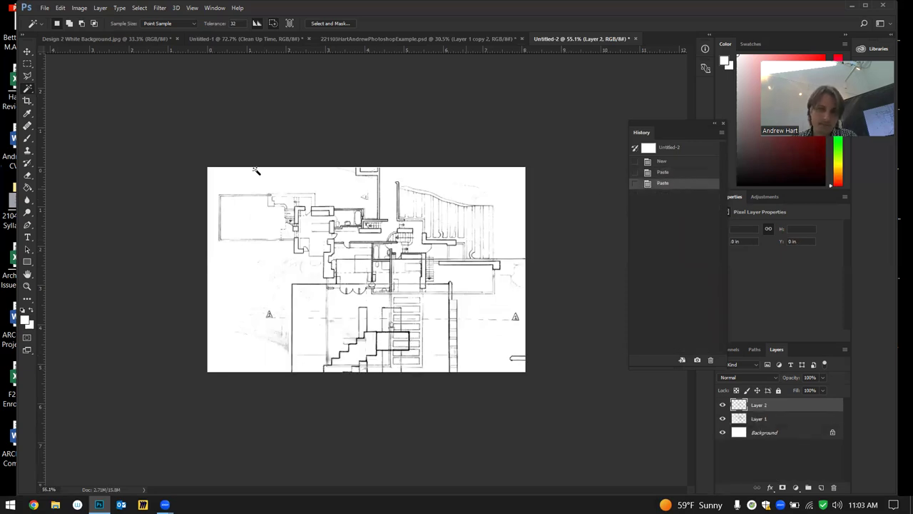
click(27, 52)
drag(407, 310, 365, 238)
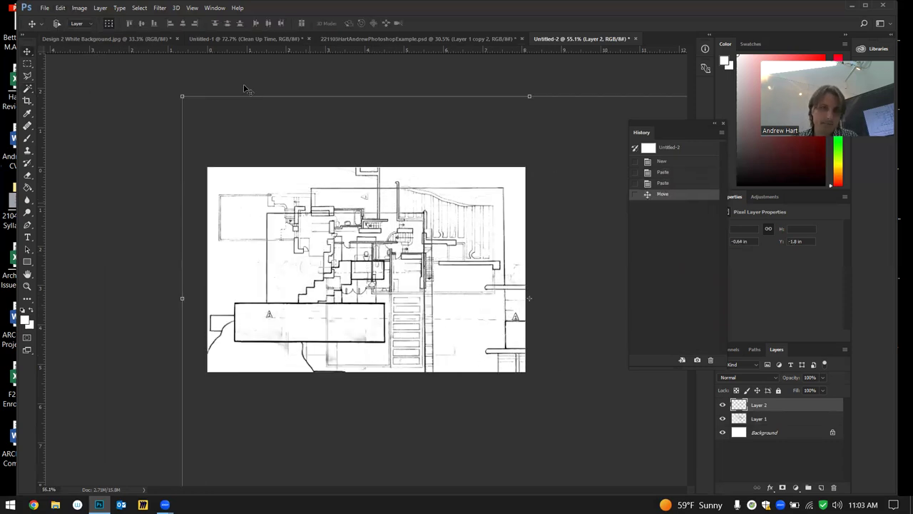
Set the canvas width to 17 inches in Canvas Size
click(79, 7)
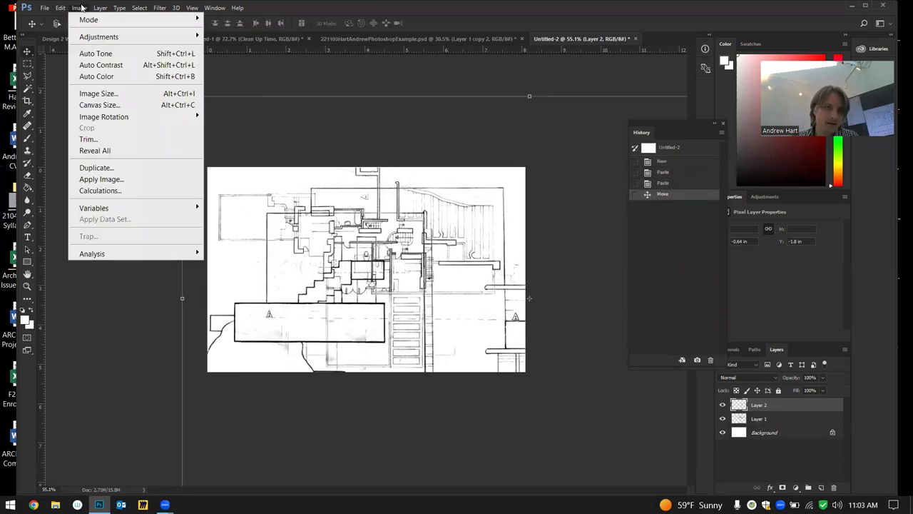
click(128, 104)
double_click(450, 174)
text(17)
key(Tab)
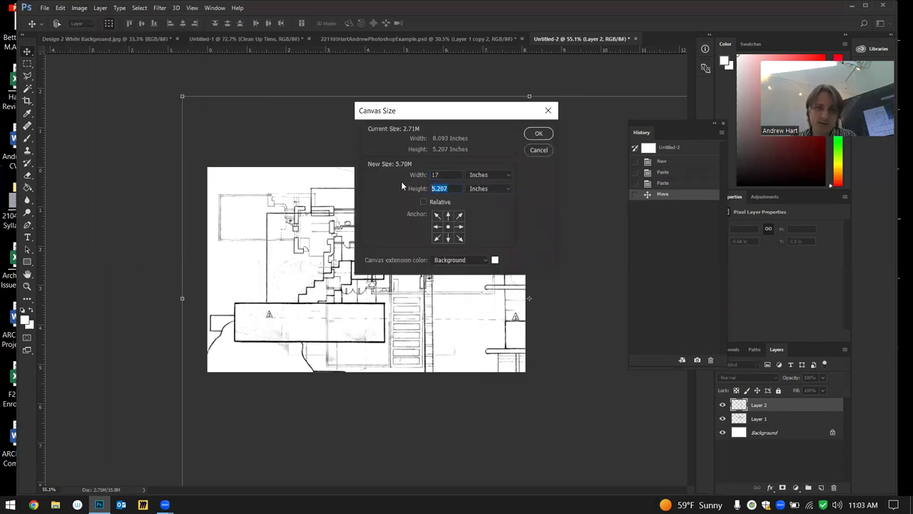
click(537, 134)
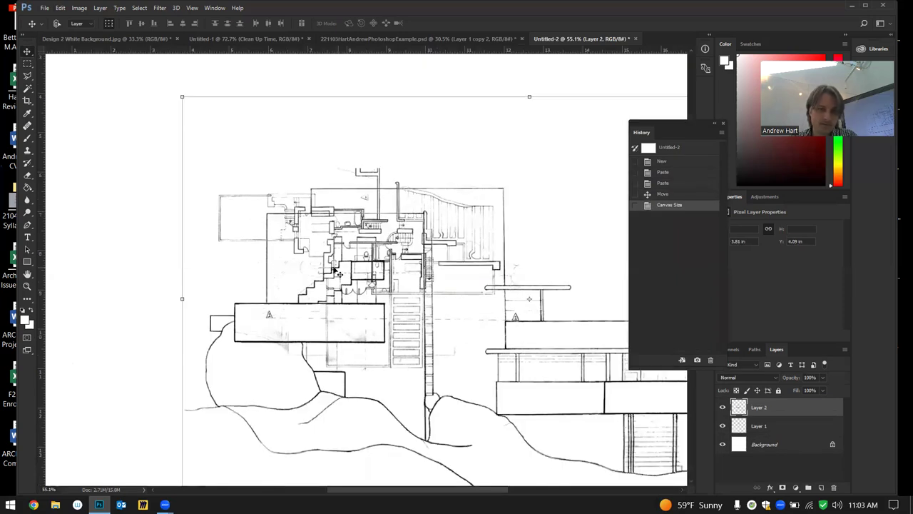
Move the elevation up and free-transform it to fit the upper canvas
scroll(313, 262, down, 3)
mouse_move(440, 347)
mouse_down()
mouse_move(422, 307)
mouse_move(438, 200)
mouse_move(446, 210)
mouse_move(393, 210)
mouse_up()
key(ctrl+t)
drag(584, 57, 322, 203)
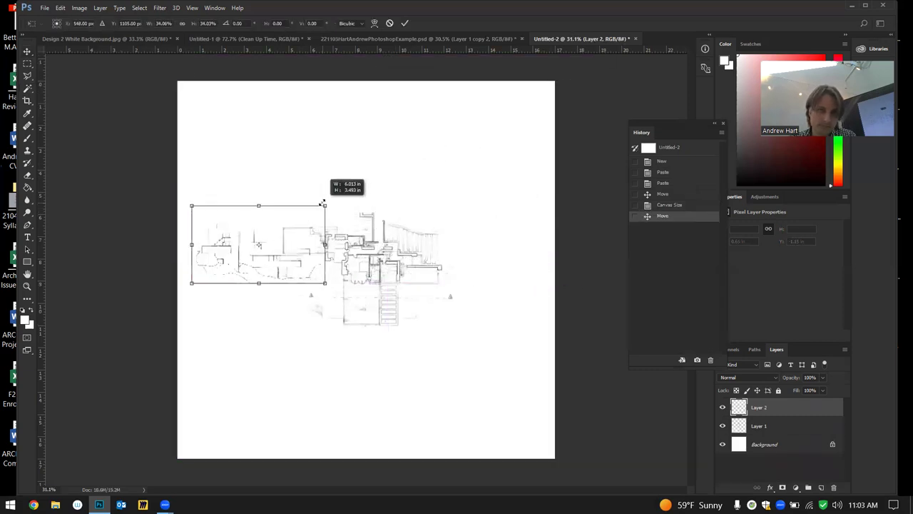
drag(270, 266, 343, 371)
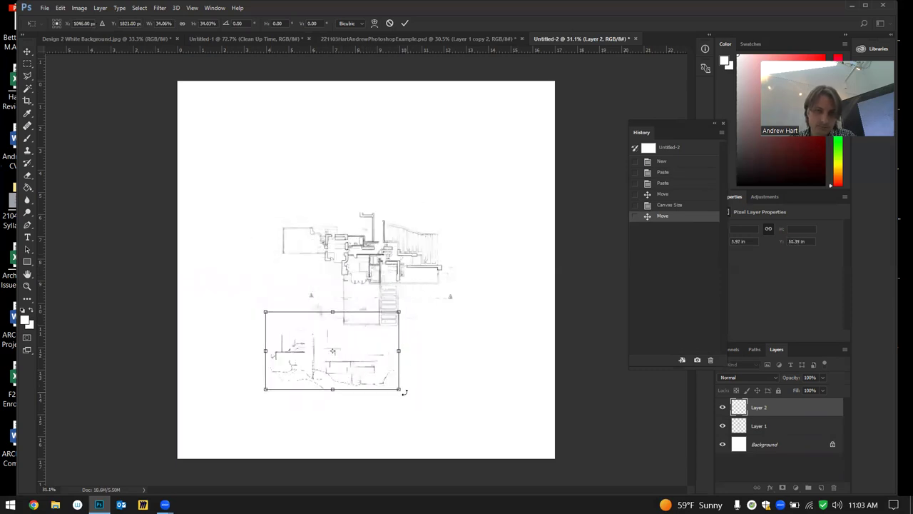
drag(398, 389, 404, 211)
click(28, 53)
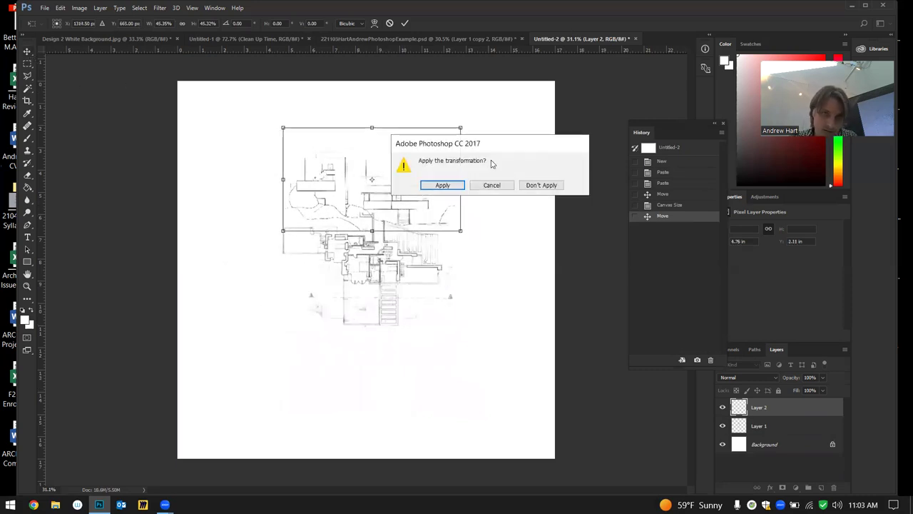
click(459, 184)
Nudge the scaled elevation slightly right so it sits above the plan
scroll(373, 193, up, 4)
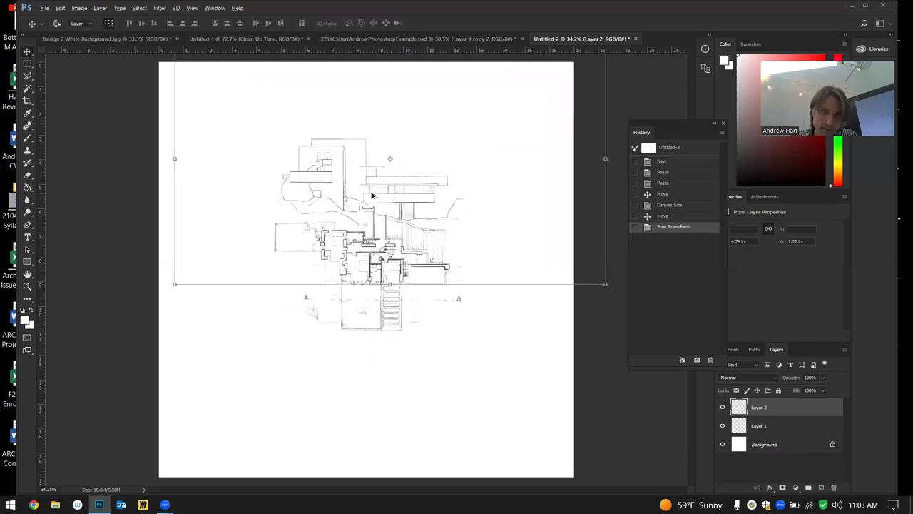
scroll(362, 212, up, 1)
scroll(238, 298, down, 1)
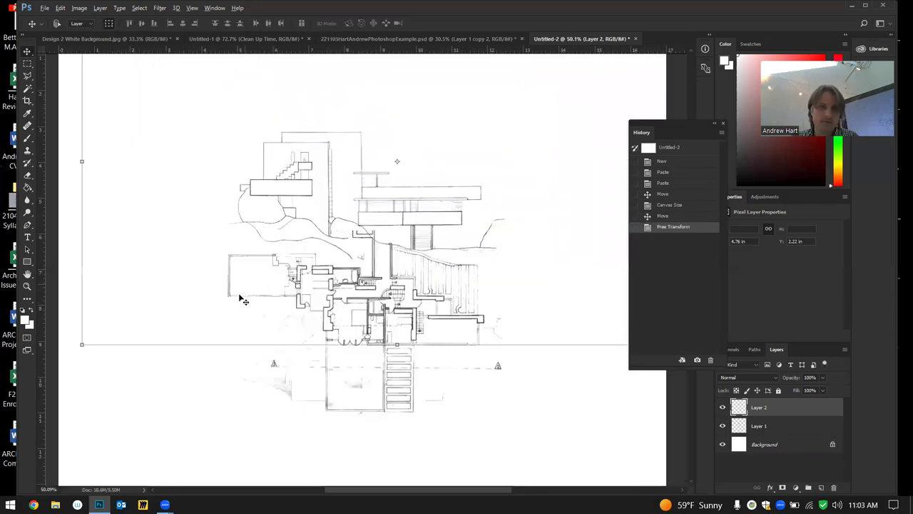
drag(539, 358, 542, 361)
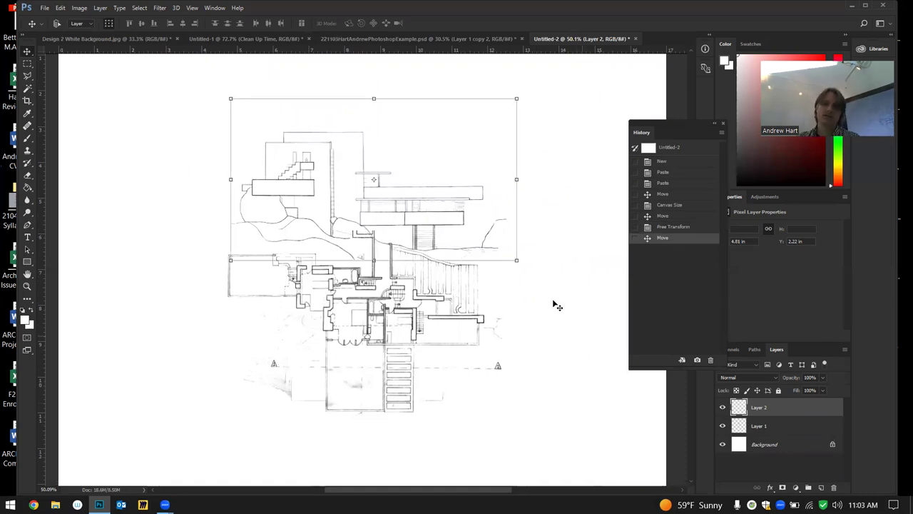
click(28, 65)
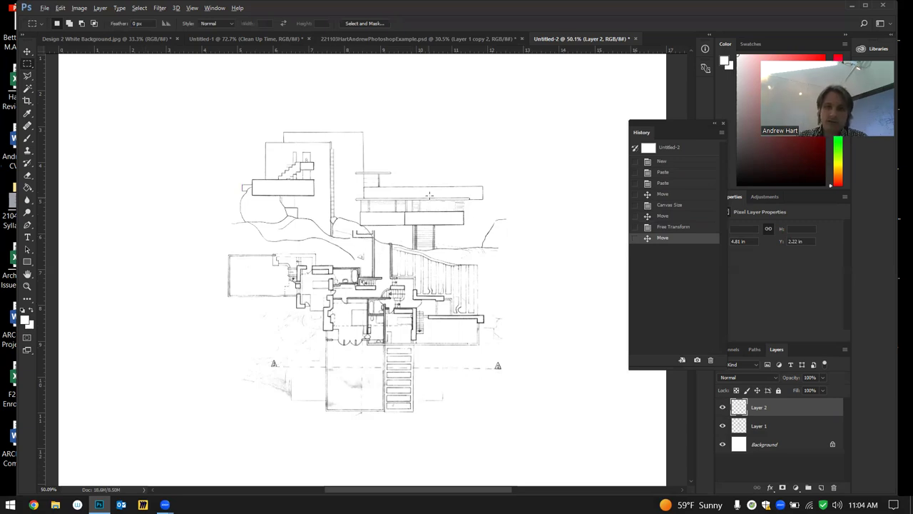
Shift the elevation slightly left and down, then display the Design 2 White Background.jpg scan
scroll(429, 191, up, 1)
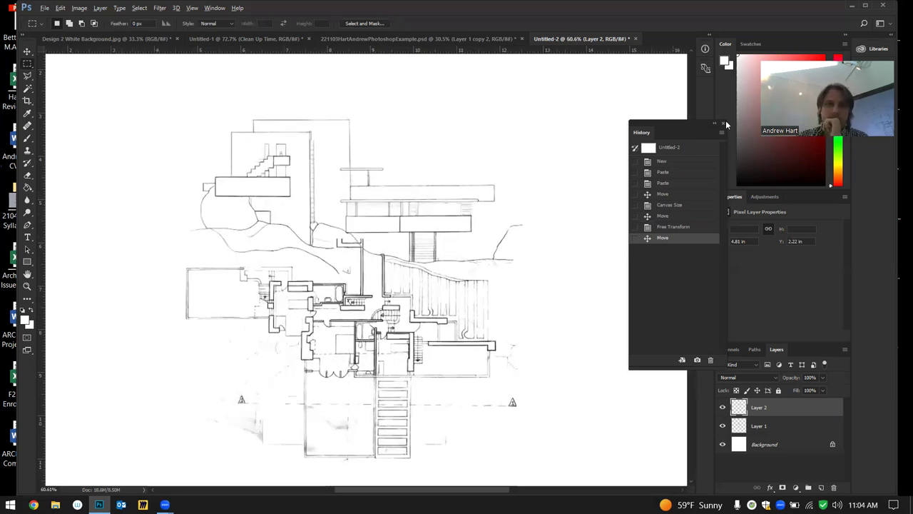
click(706, 68)
key(v)
mouse_move(441, 206)
mouse_down()
mouse_move(494, 180)
mouse_move(535, 182)
mouse_move(442, 285)
mouse_move(380, 318)
mouse_move(357, 312)
mouse_move(426, 228)
mouse_move(420, 214)
mouse_move(401, 220)
mouse_up()
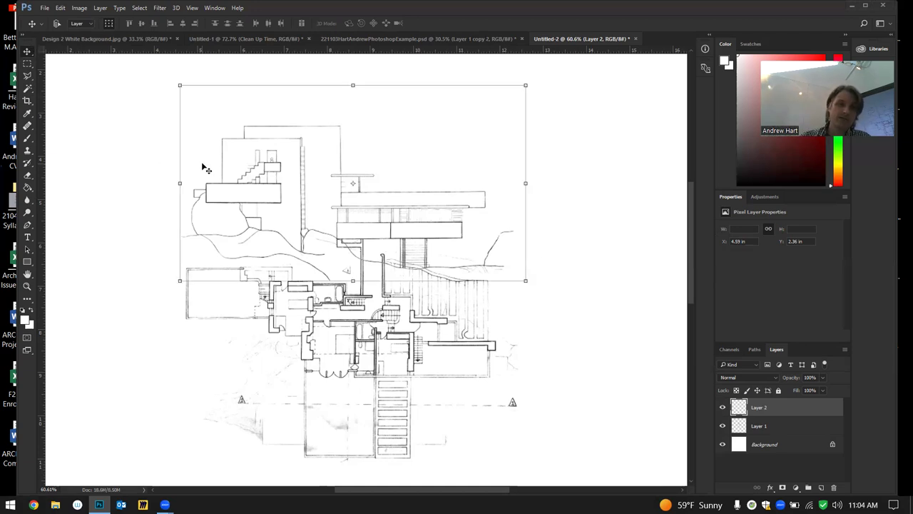
click(28, 64)
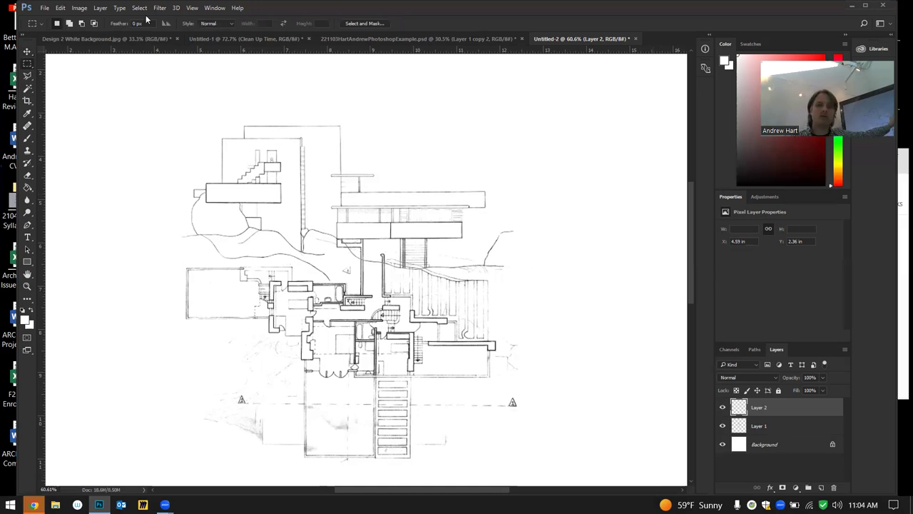
click(86, 38)
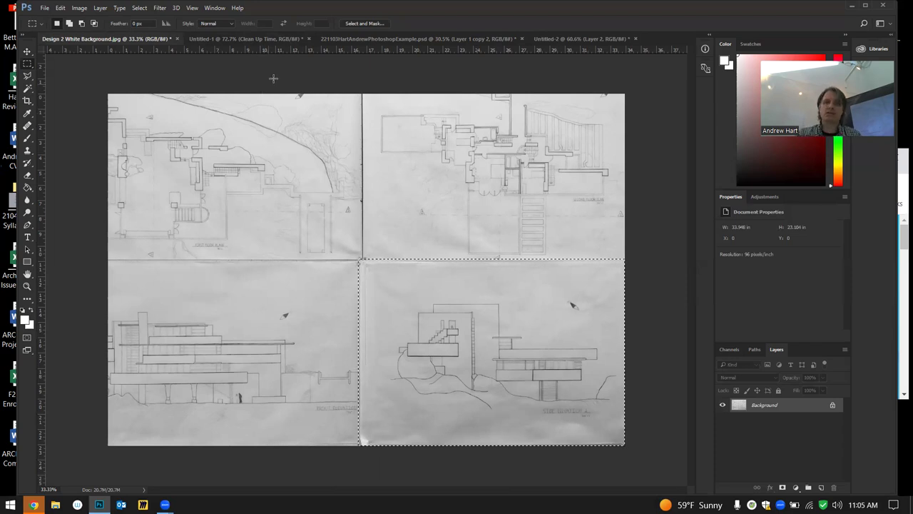
Show the Untitled-2 composite, then bring the Chrome window to the front
click(582, 37)
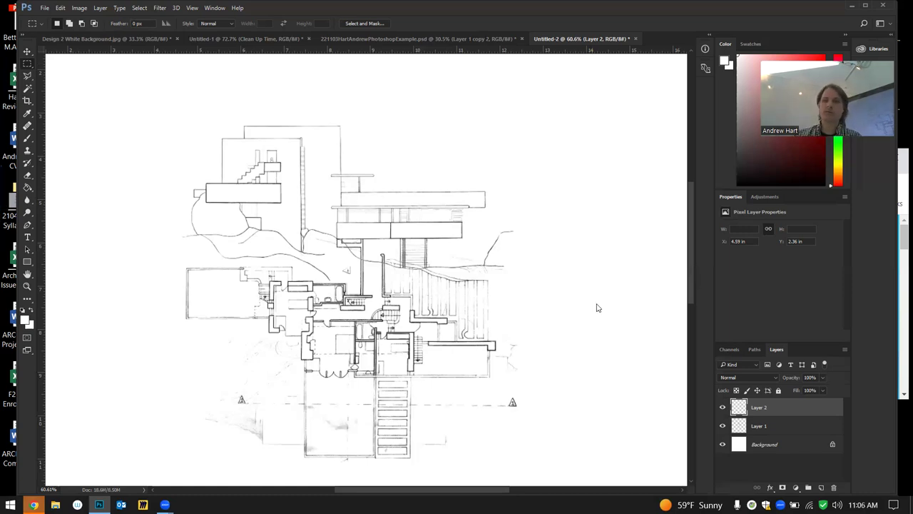
key(alt+Tab)
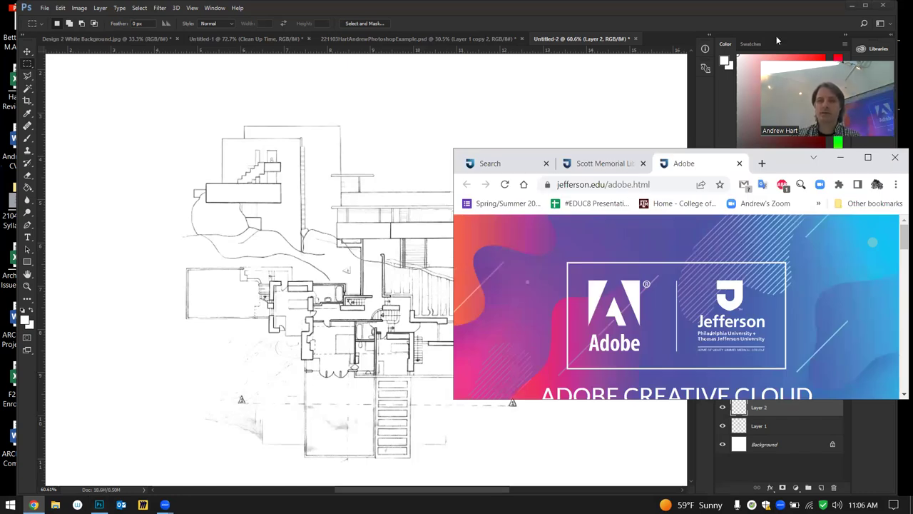
Maximize the browser and search for 'morphosis collage' in a new tab
key(super+Up)
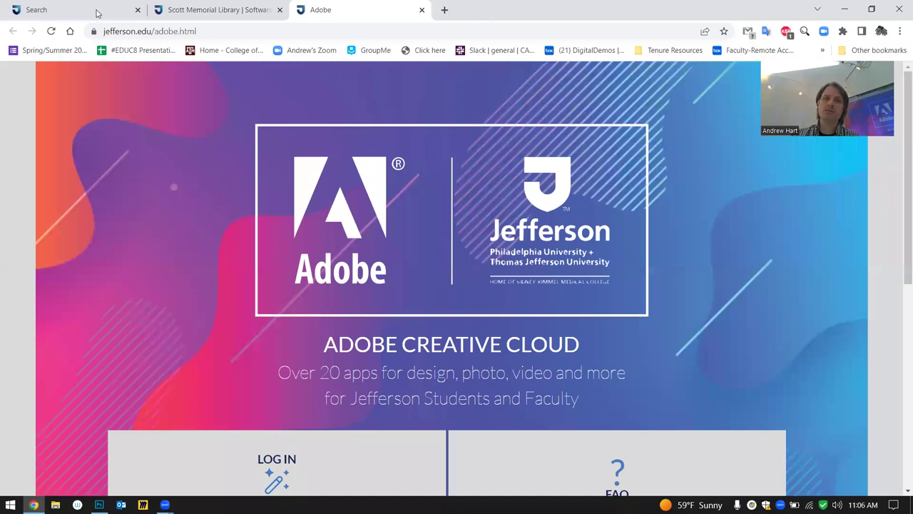
click(871, 9)
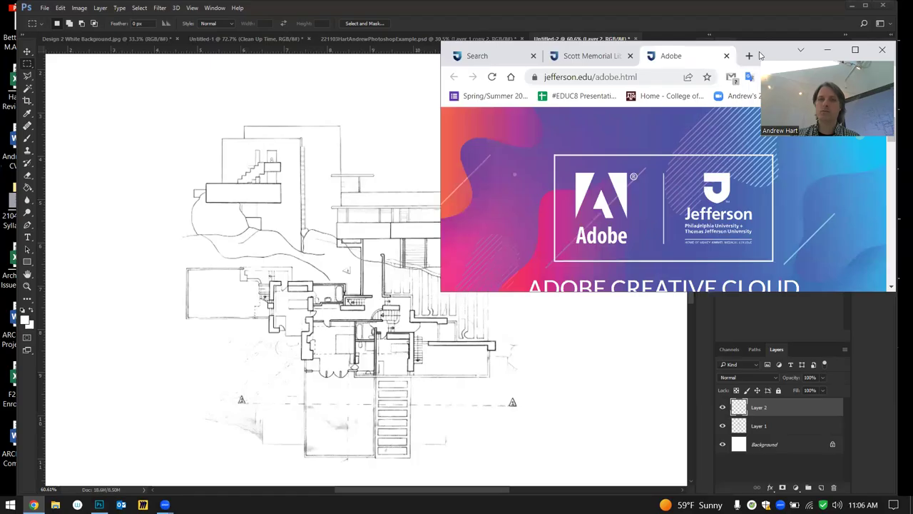
click(749, 55)
click(857, 50)
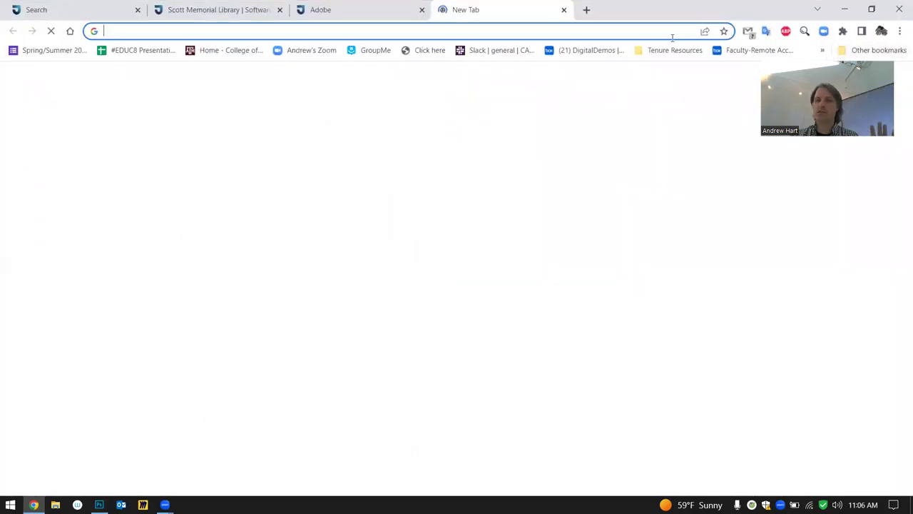
click(665, 32)
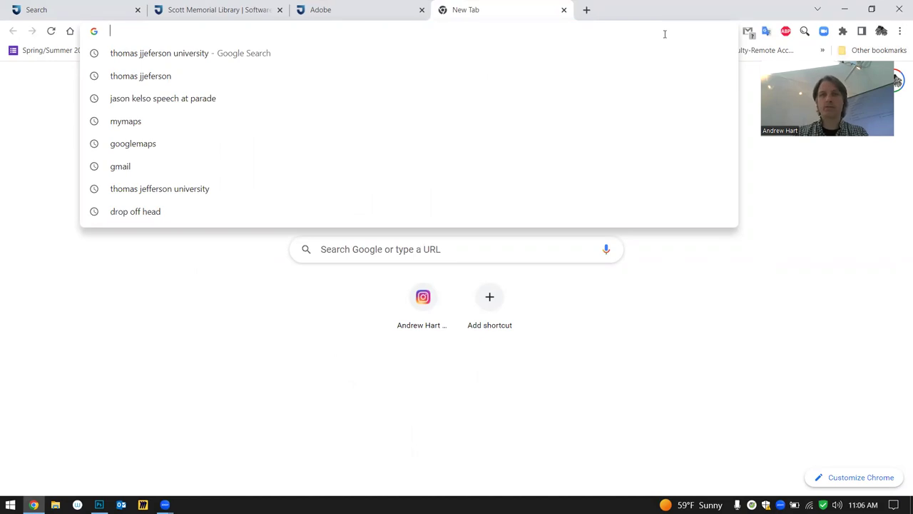
text(morp)
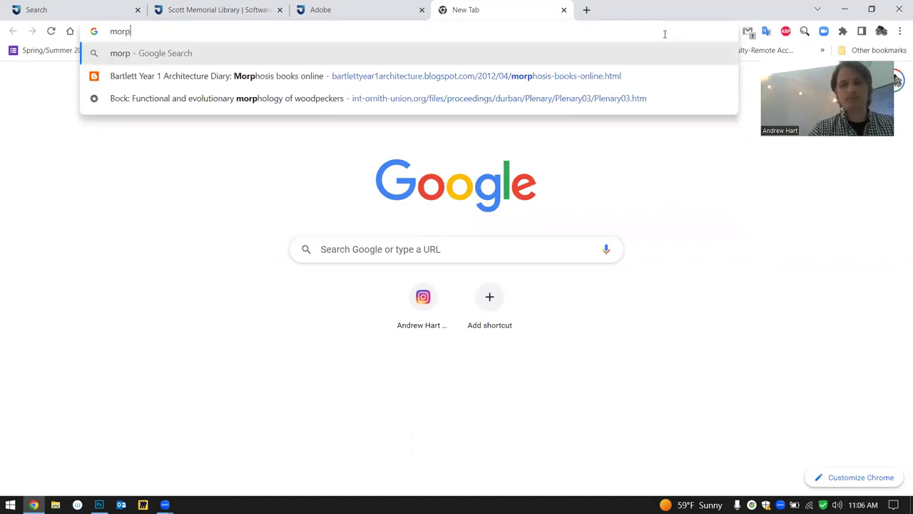
text(hosis)
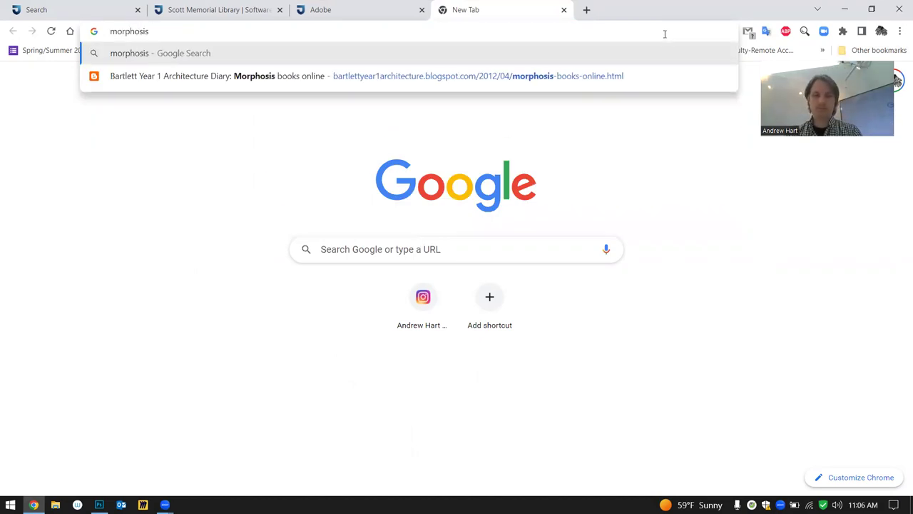
text( collage)
key(Return)
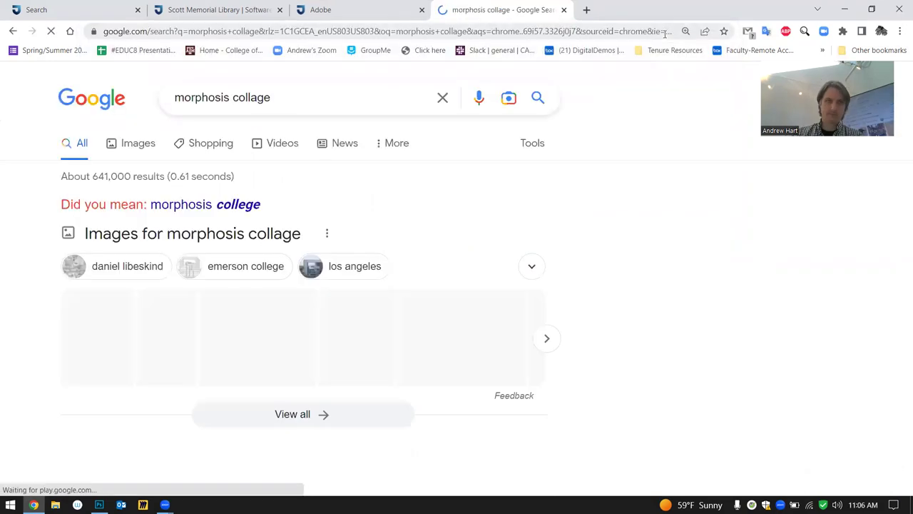
Show image results filtered to large images, browse them, and select 'college' in the query
click(219, 207)
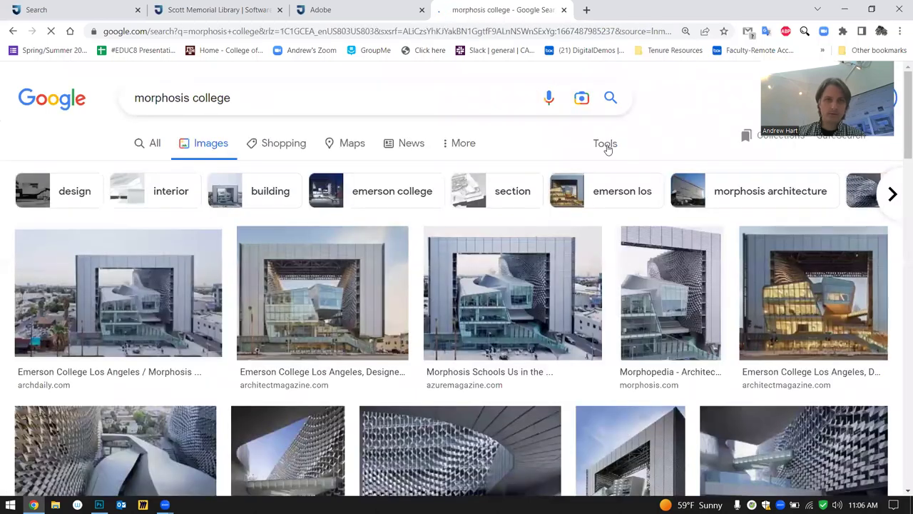
click(138, 171)
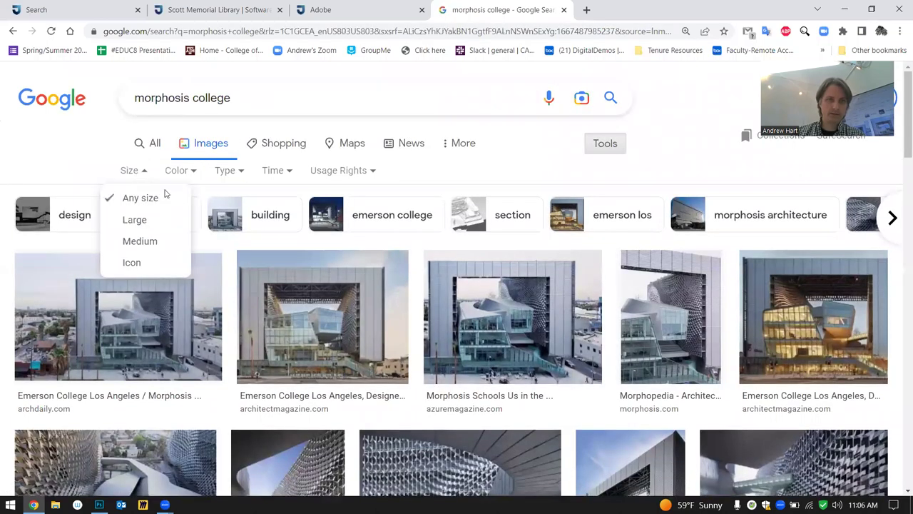
click(142, 219)
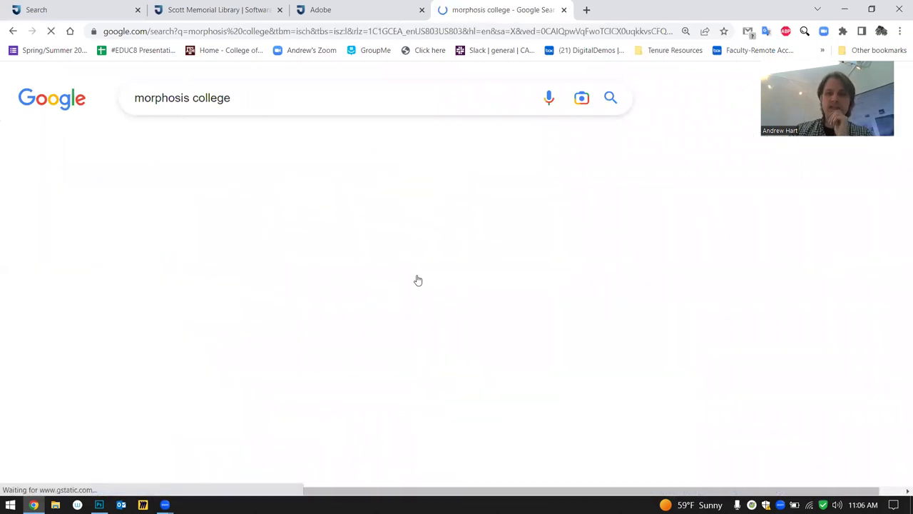
scroll(453, 285, down, 1)
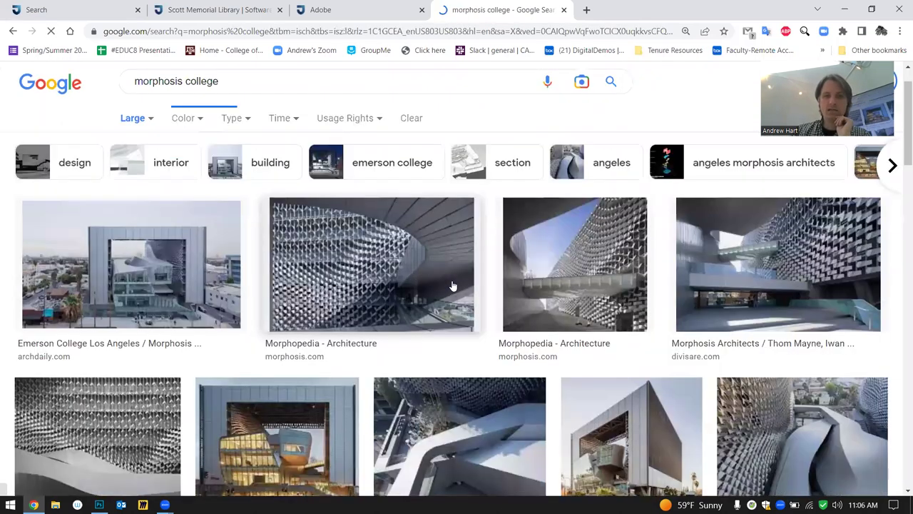
scroll(451, 285, down, 5)
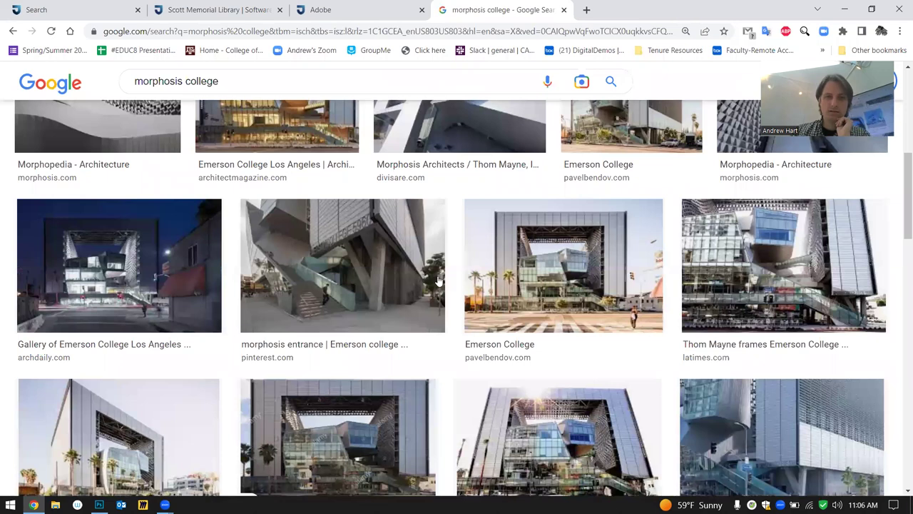
scroll(435, 285, down, 5)
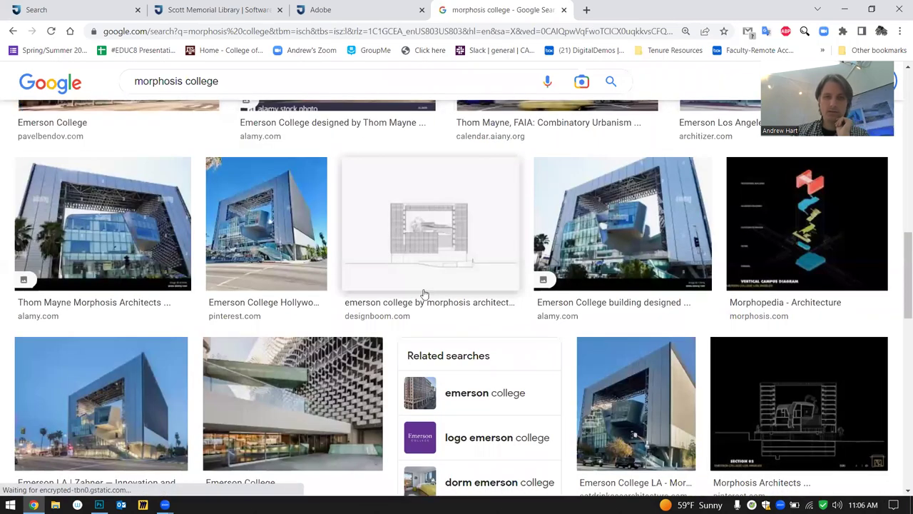
scroll(404, 296, down, 4)
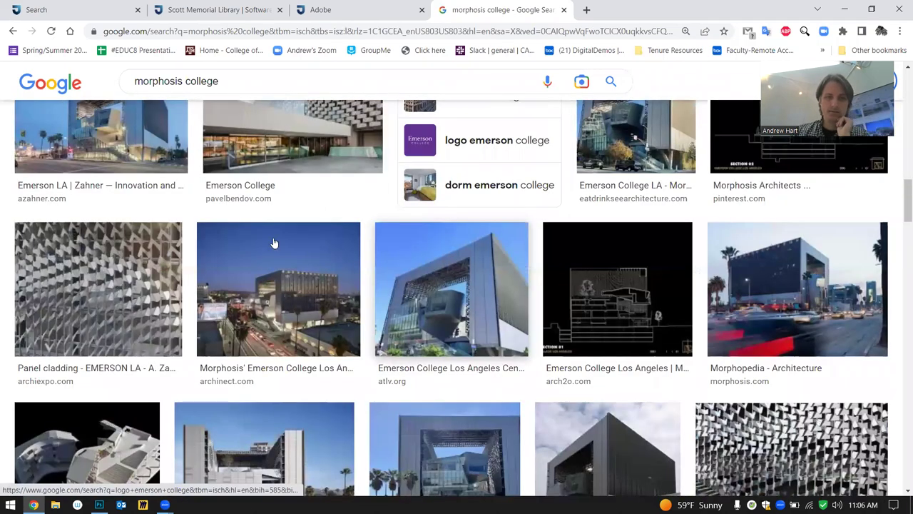
scroll(275, 241, up, 5)
scroll(170, 248, up, 5)
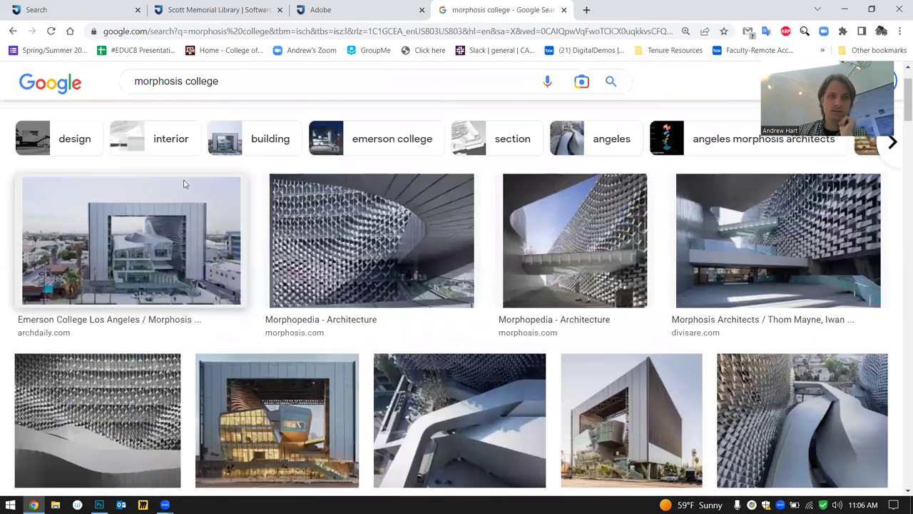
scroll(211, 97, up, 1)
click(210, 98)
double_click(211, 98)
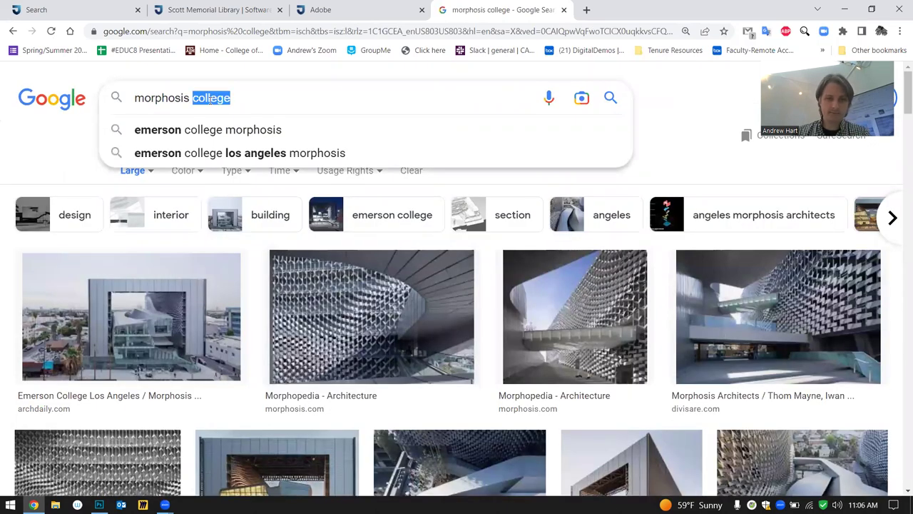
Correct the query to 'morphosis collage' and preview the Morphosis Drawing result
text(collage)
key(Return)
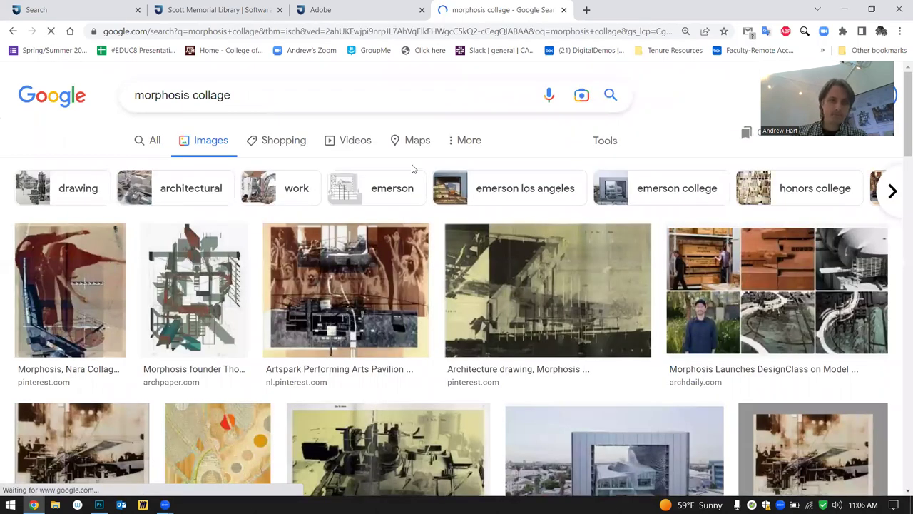
scroll(347, 209, down, 2)
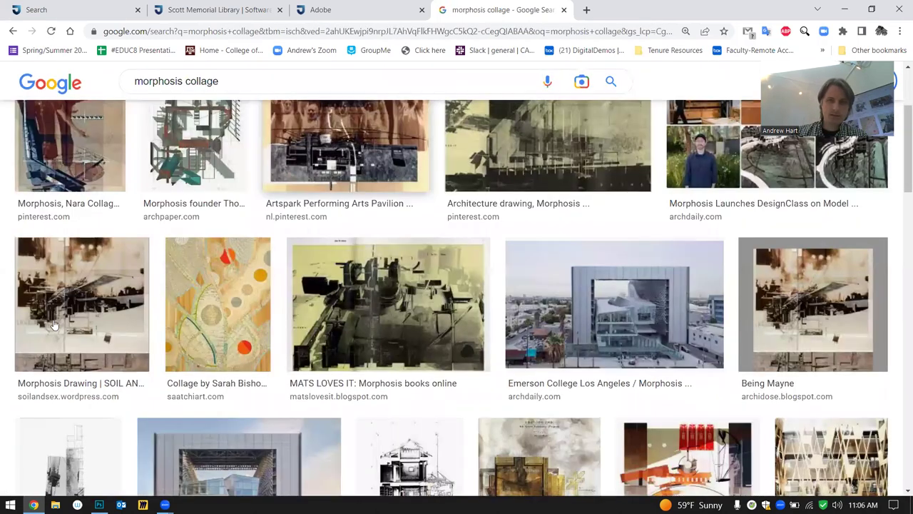
click(88, 307)
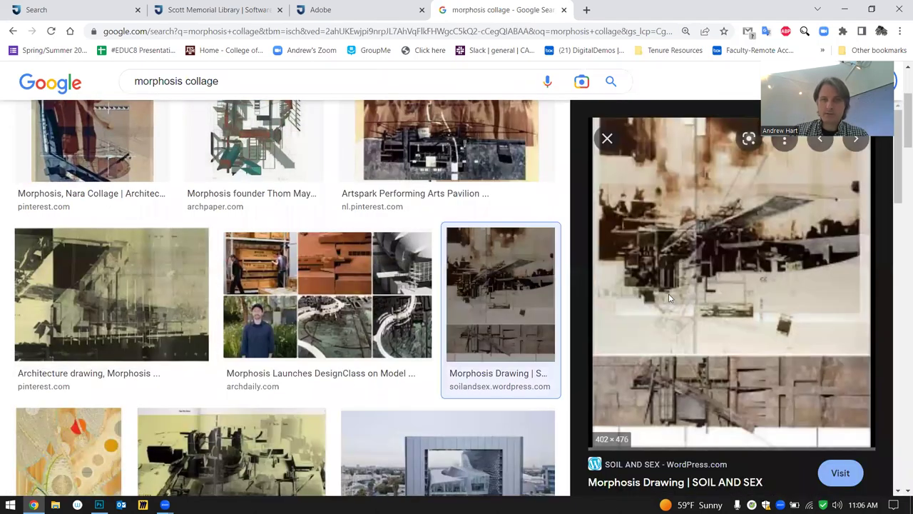
Open the Morphosis Drawing source blog post and enlarge its drawing in the gallery
click(727, 192)
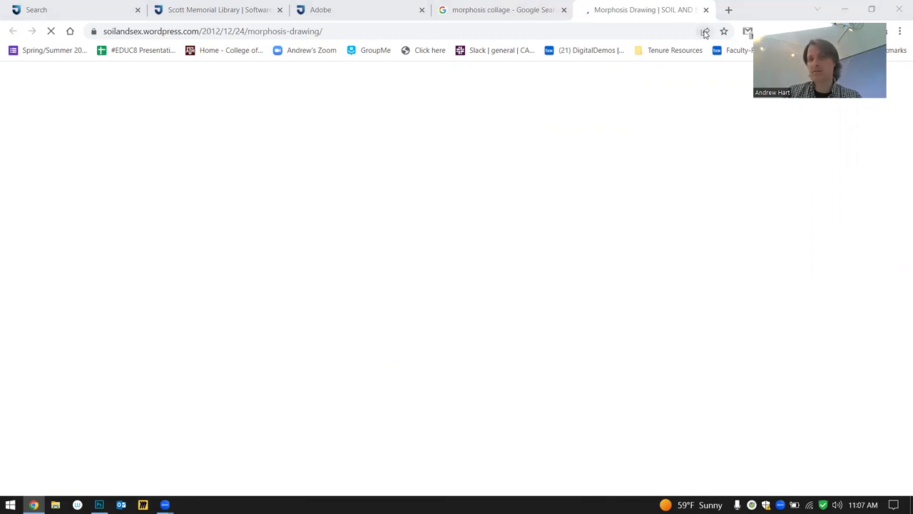
click(531, 20)
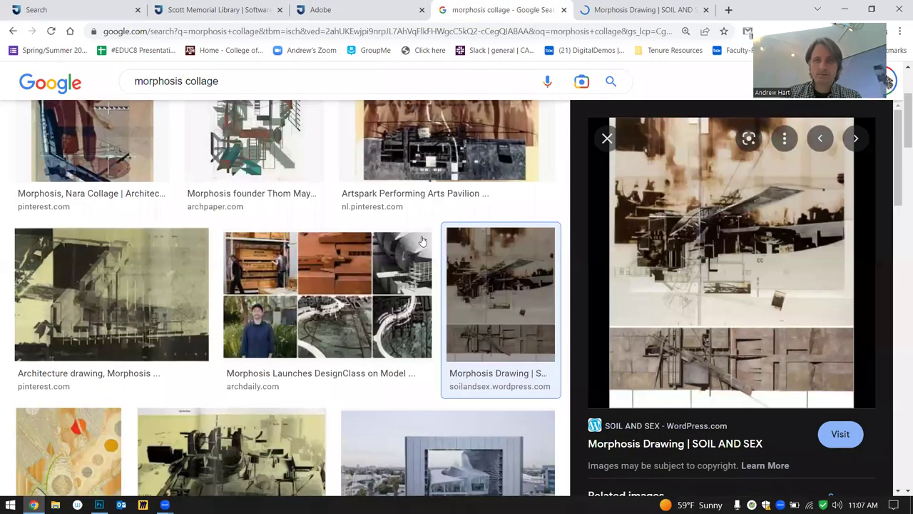
key(ctrl+Tab)
click(517, 286)
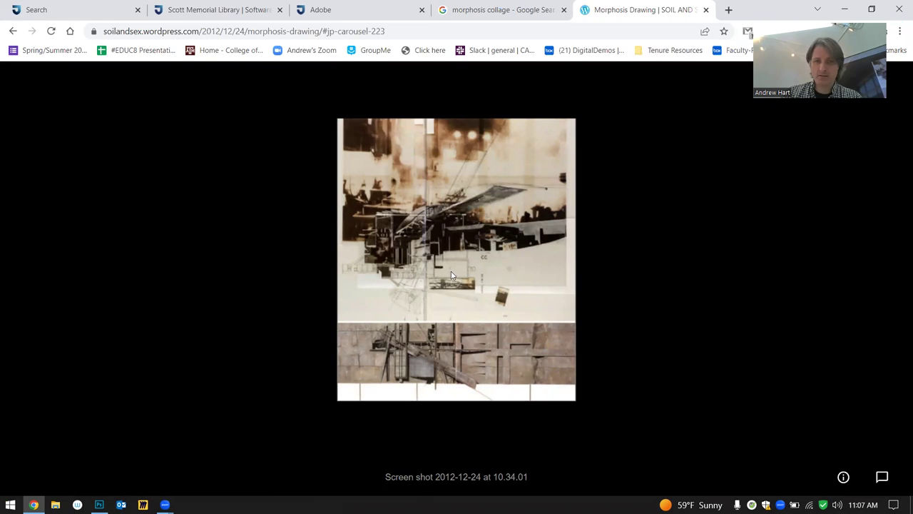
Open the drawing's attachment page and its full-size image file in new tabs
click(12, 32)
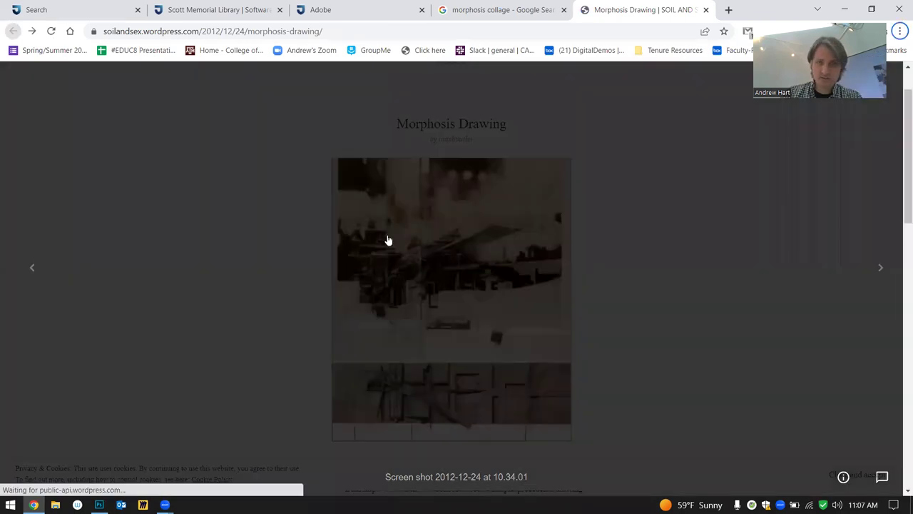
right_click(389, 237)
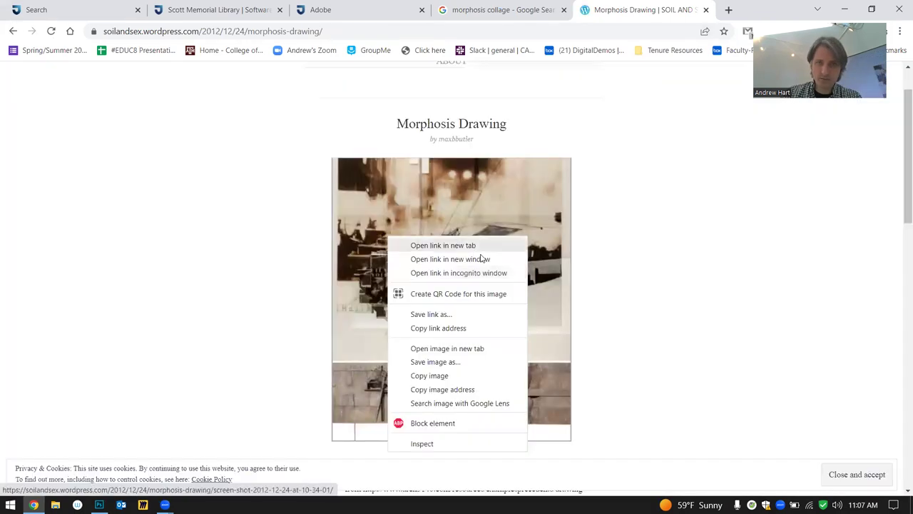
click(481, 245)
click(713, 9)
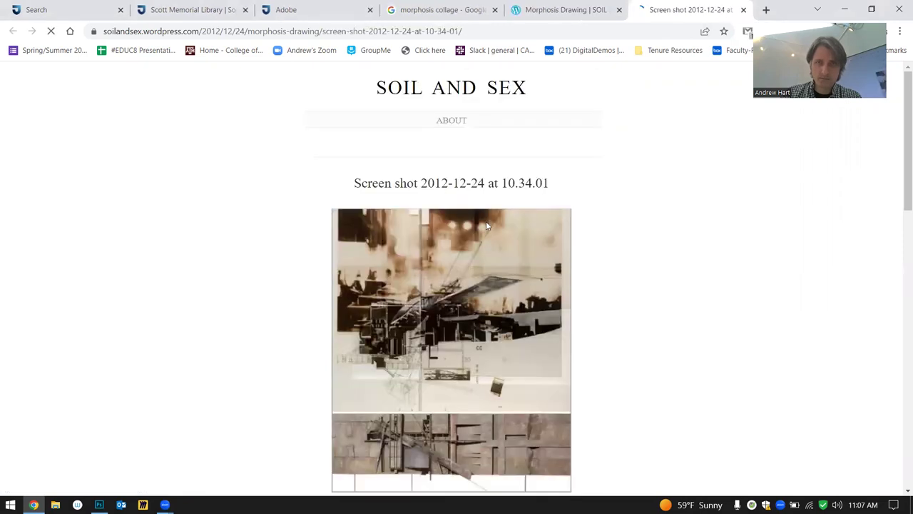
scroll(510, 247, down, 1)
right_click(508, 243)
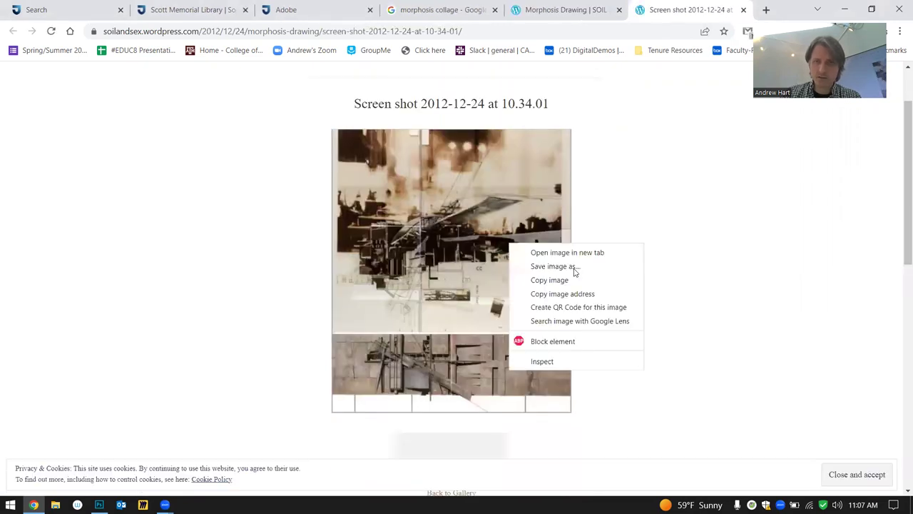
click(595, 255)
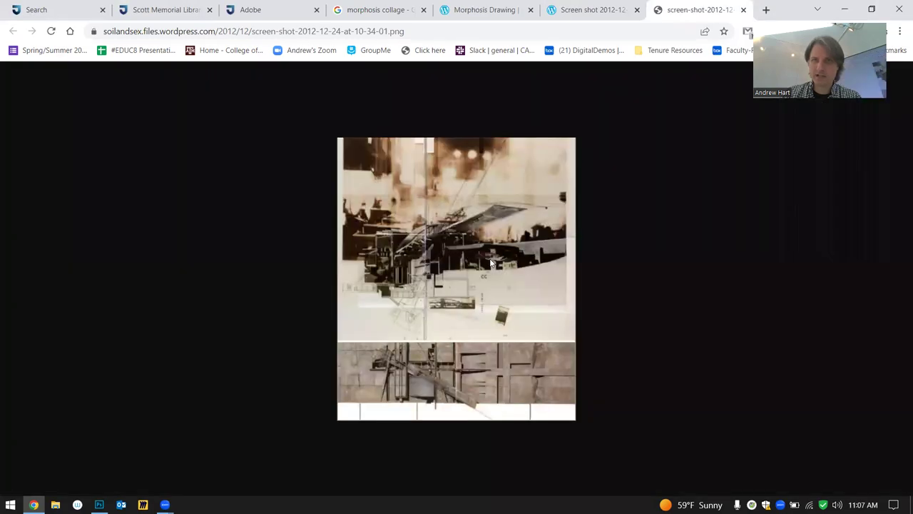
Close the extra drawing tabs and the blog post, returning to the collage image results
key(ctrl+w)
key(ctrl+w)
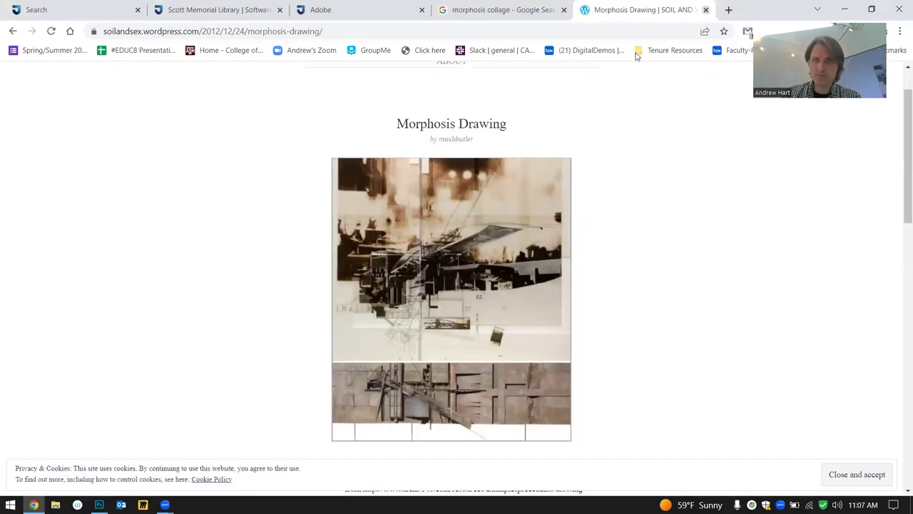
scroll(514, 170, down, 3)
scroll(514, 169, down, 2)
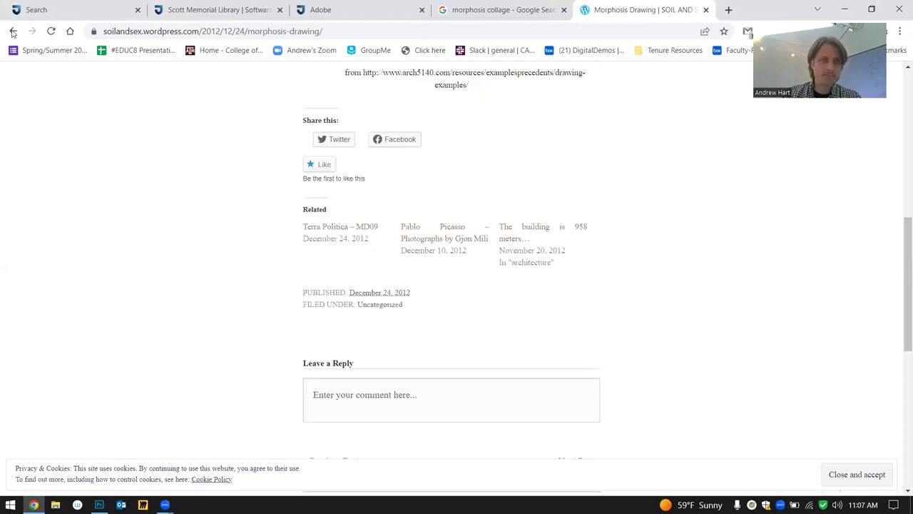
click(13, 30)
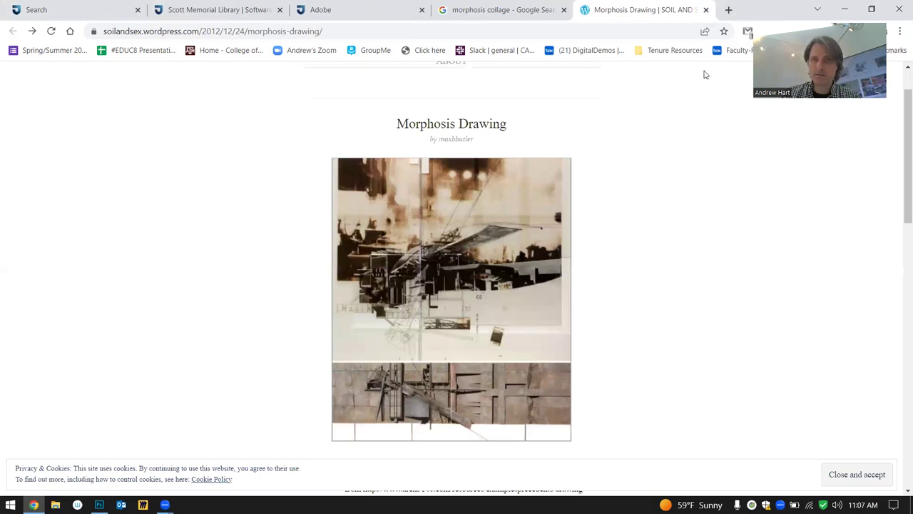
key(ctrl+w)
scroll(163, 257, down, 3)
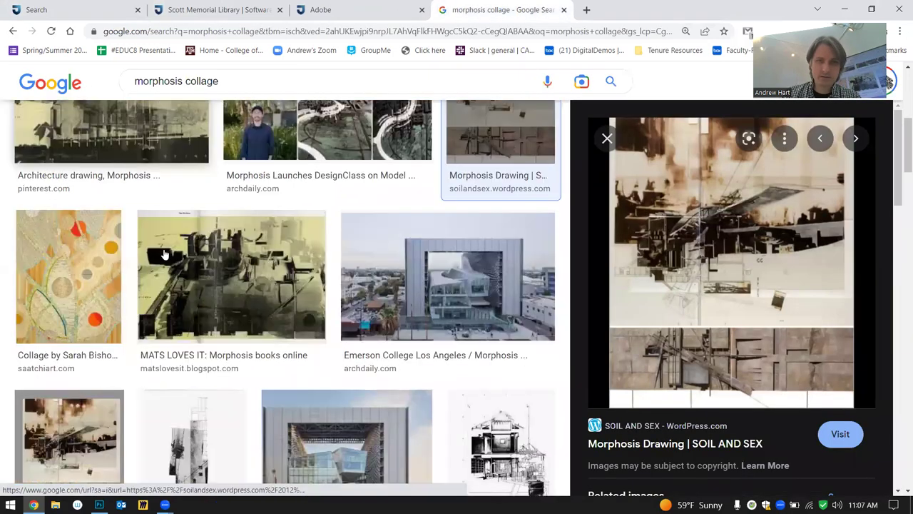
scroll(491, 352, down, 2)
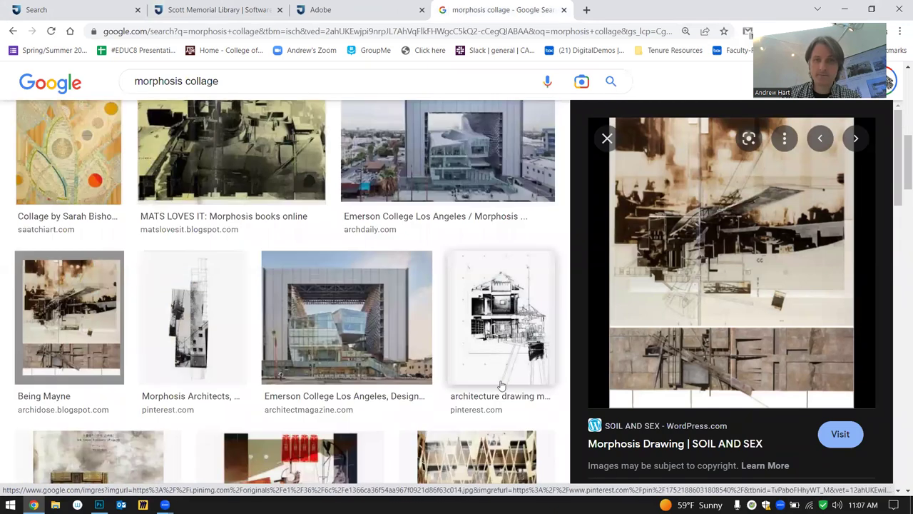
Open the Morphosis sectional house drawing result in a new tab and view its original image full size
right_click(494, 325)
click(539, 134)
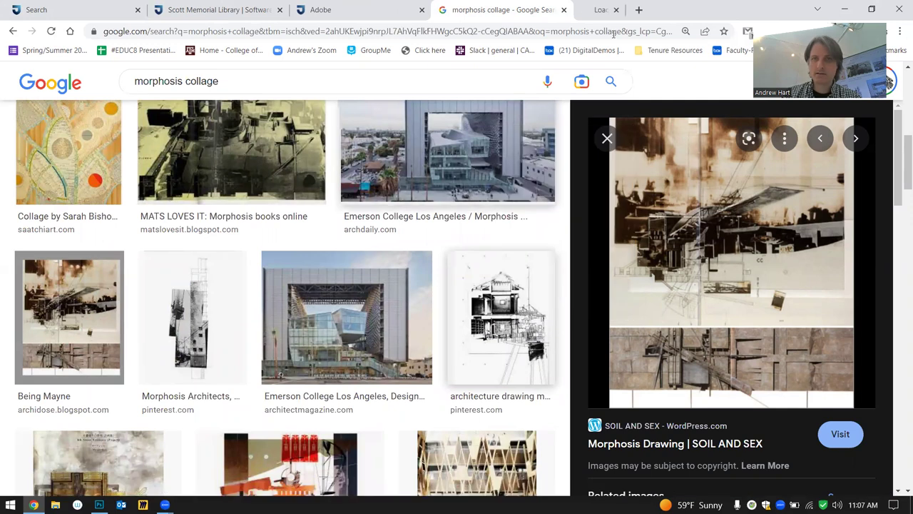
key(ctrl+Tab)
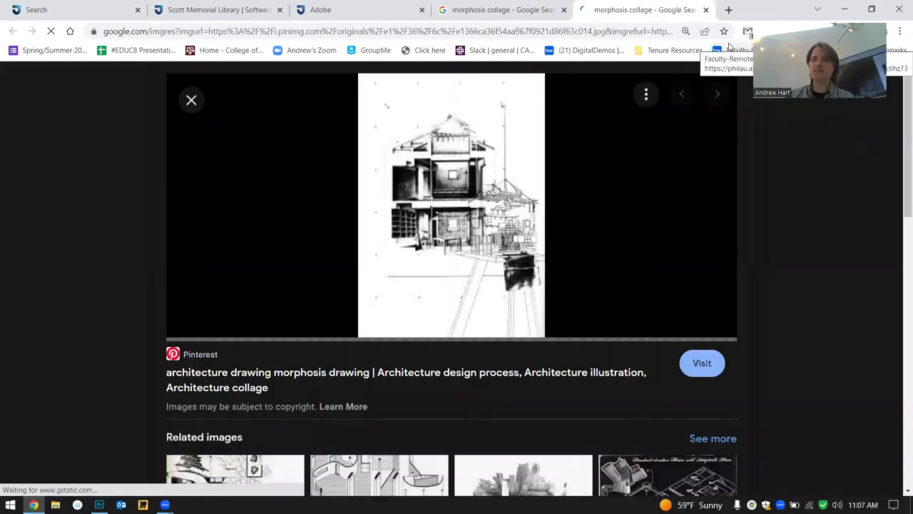
right_click(528, 177)
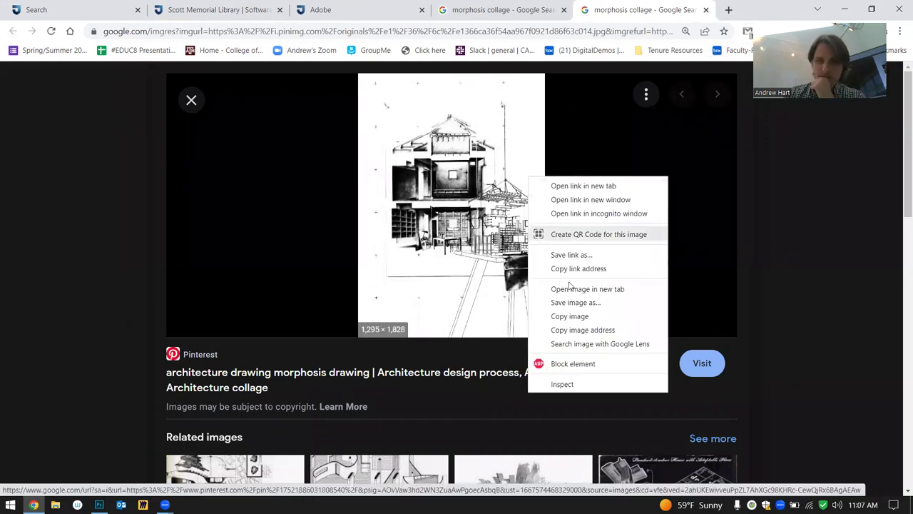
key(Return)
click(694, 21)
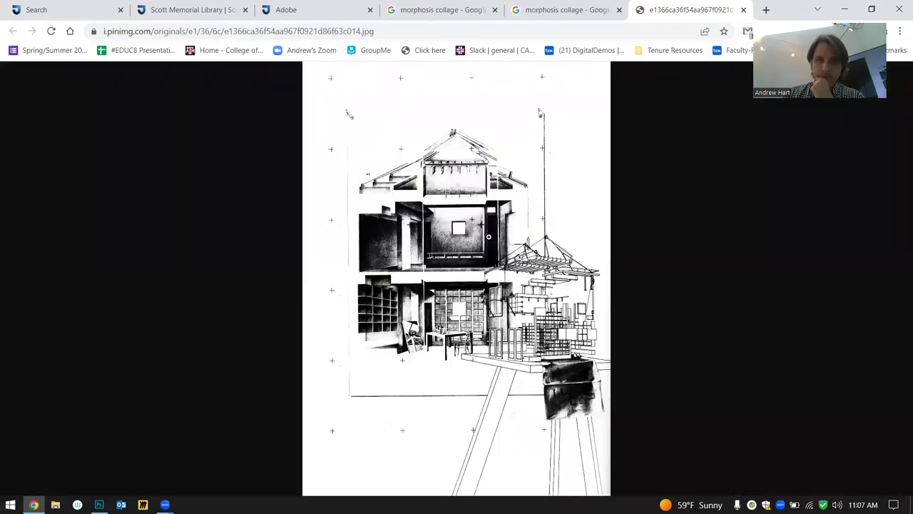
click(517, 286)
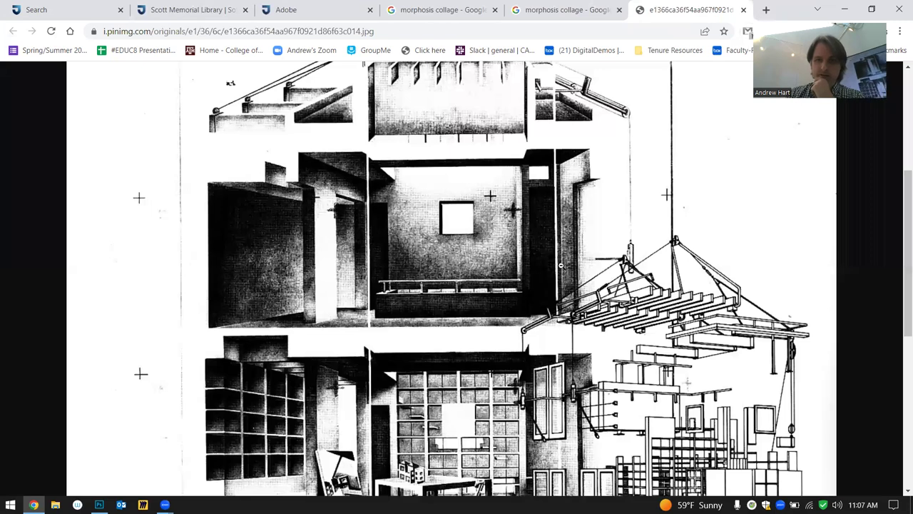
scroll(785, 339, down, 2)
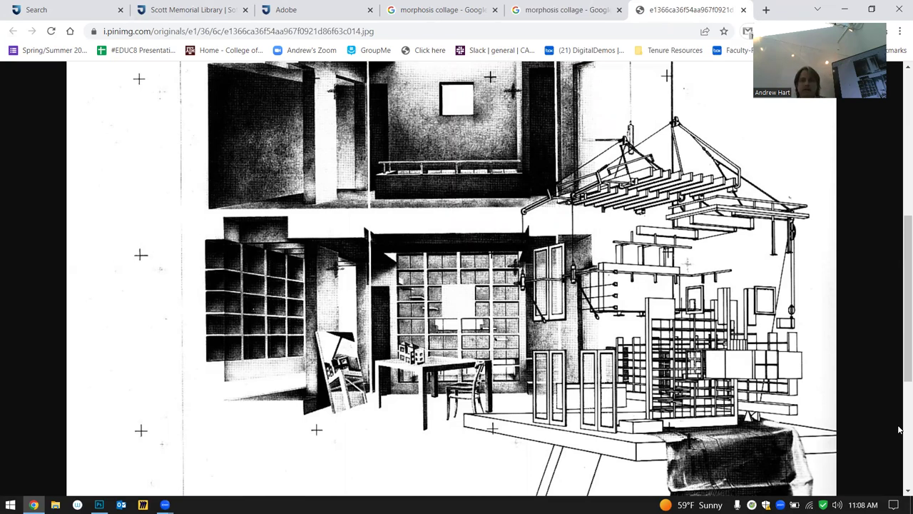
click(458, 292)
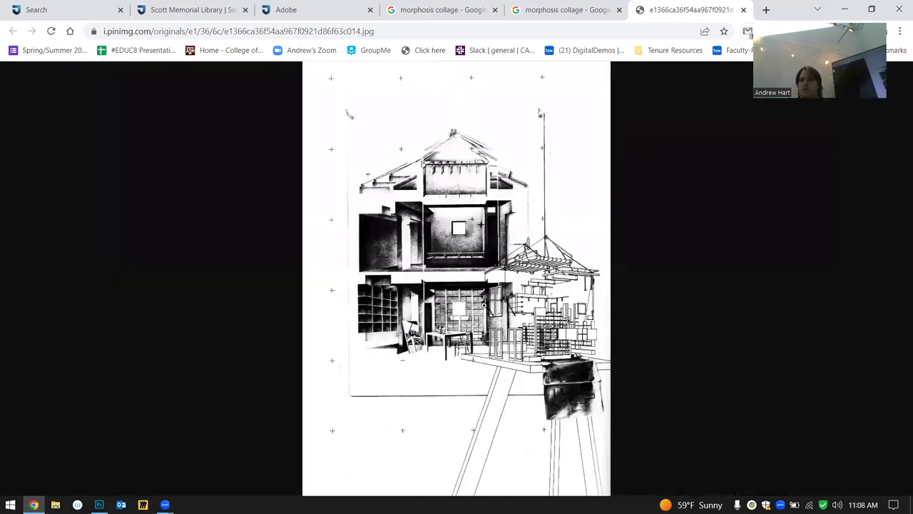